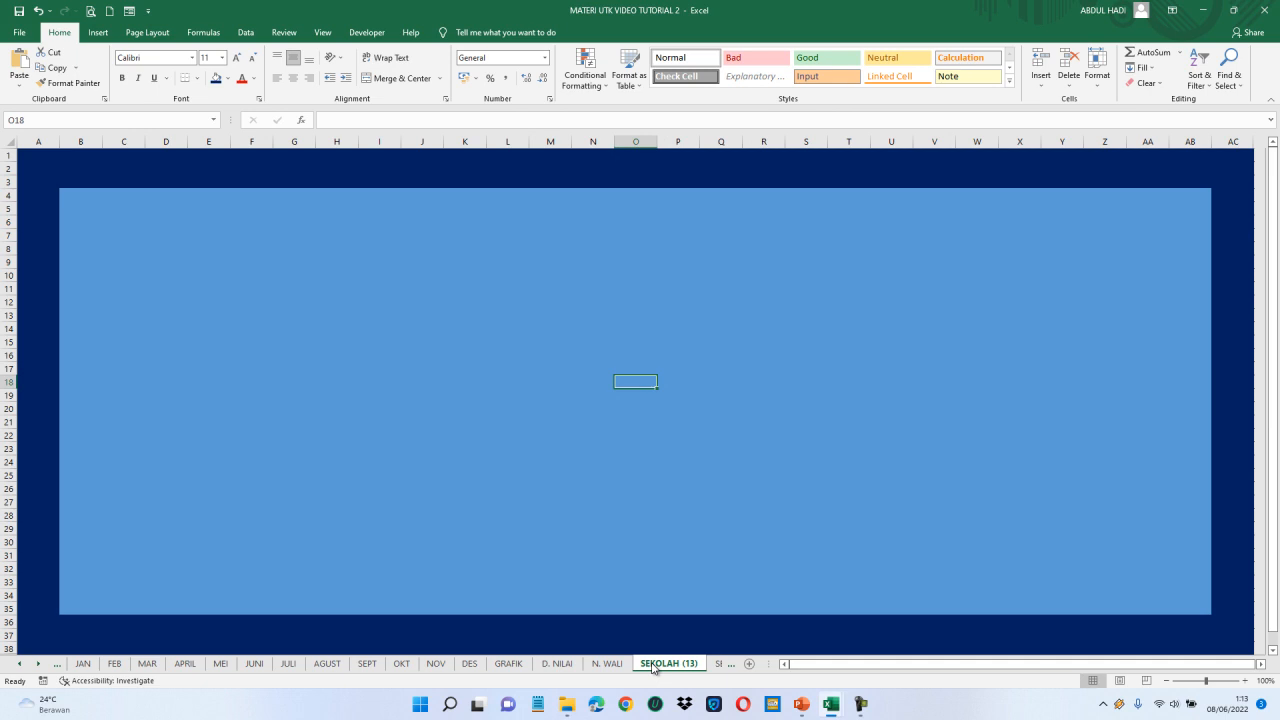
Rename the SEKOLAH (13) sheet as N.MAPEL.
{"action": "double_click", "coordinate": [653, 665]}
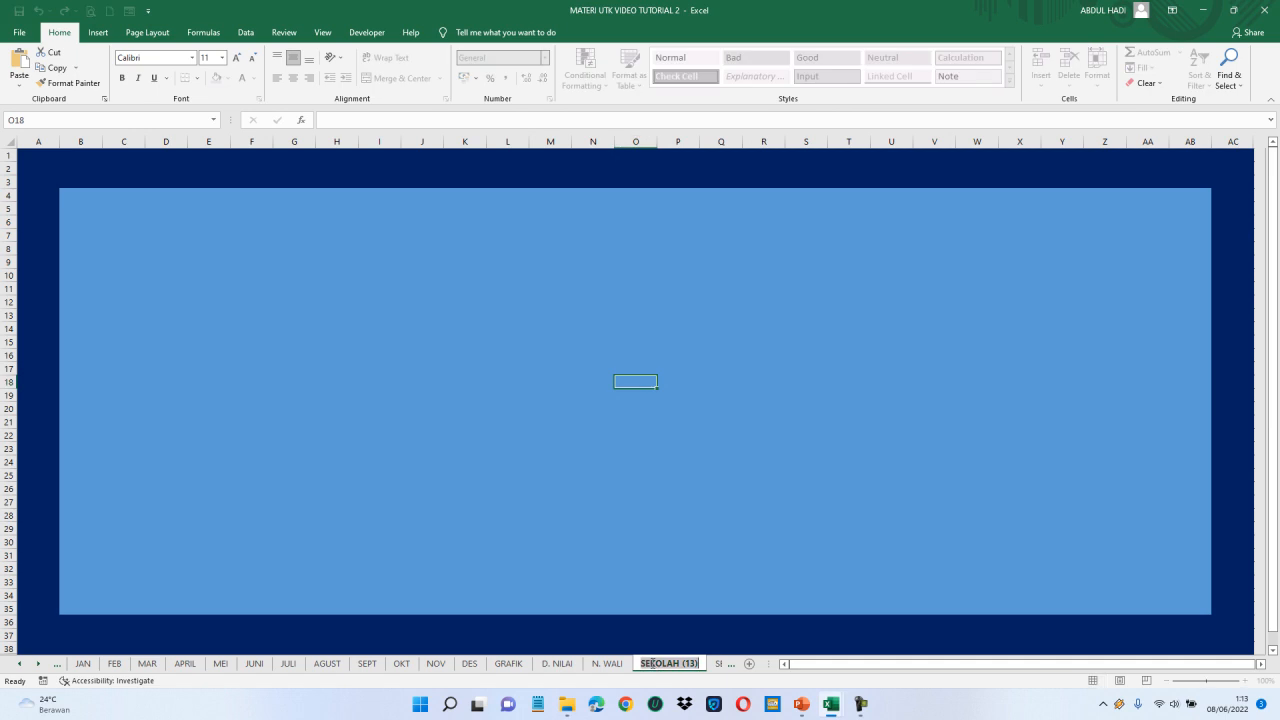
{"action": "type", "text": "N."}
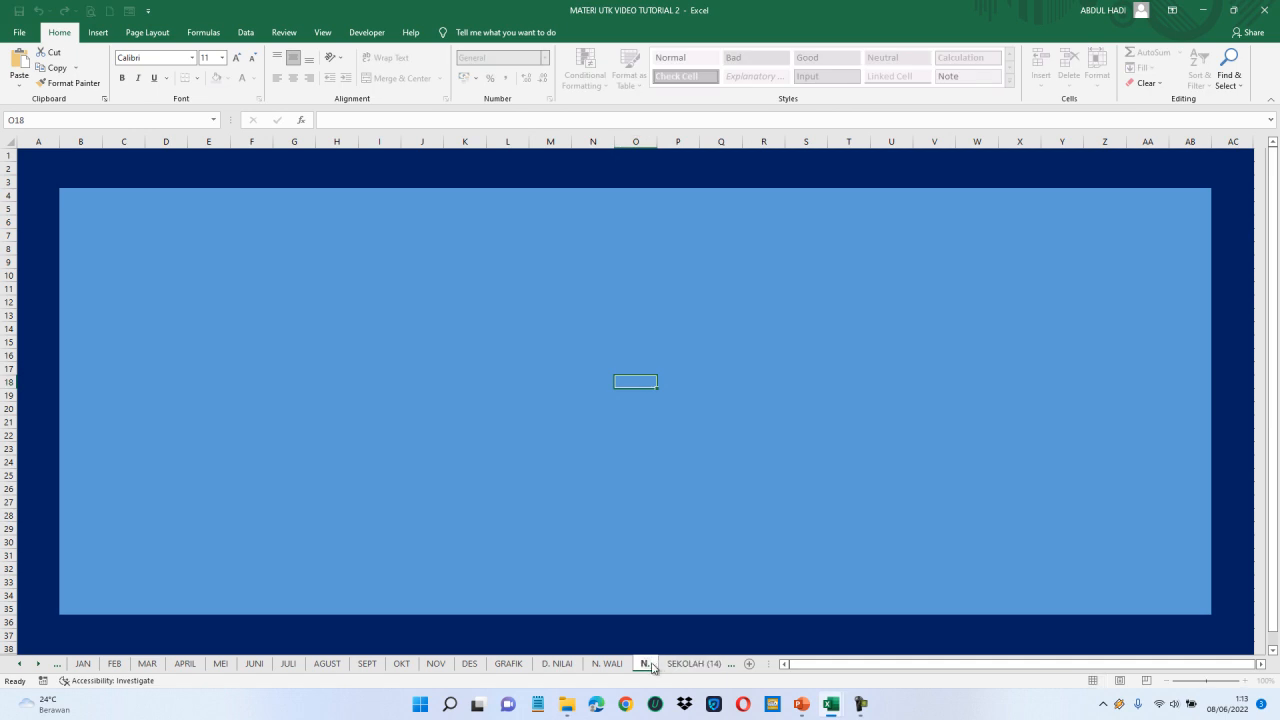
{"action": "type", "text": "MAPEL"}
{"action": "key", "text": "Return"}
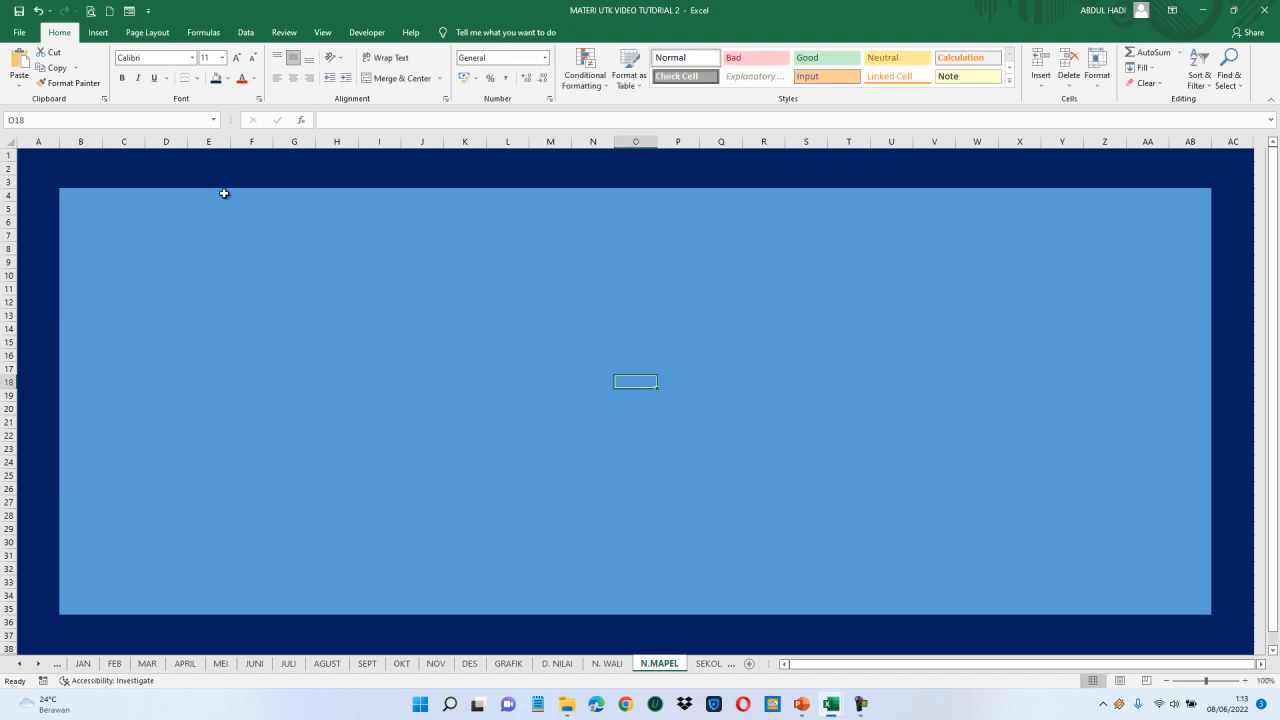
Unhide all hidden columns and rows across the entire N.MAPEL sheet.
{"action": "left_click", "coordinate": [66, 196]}
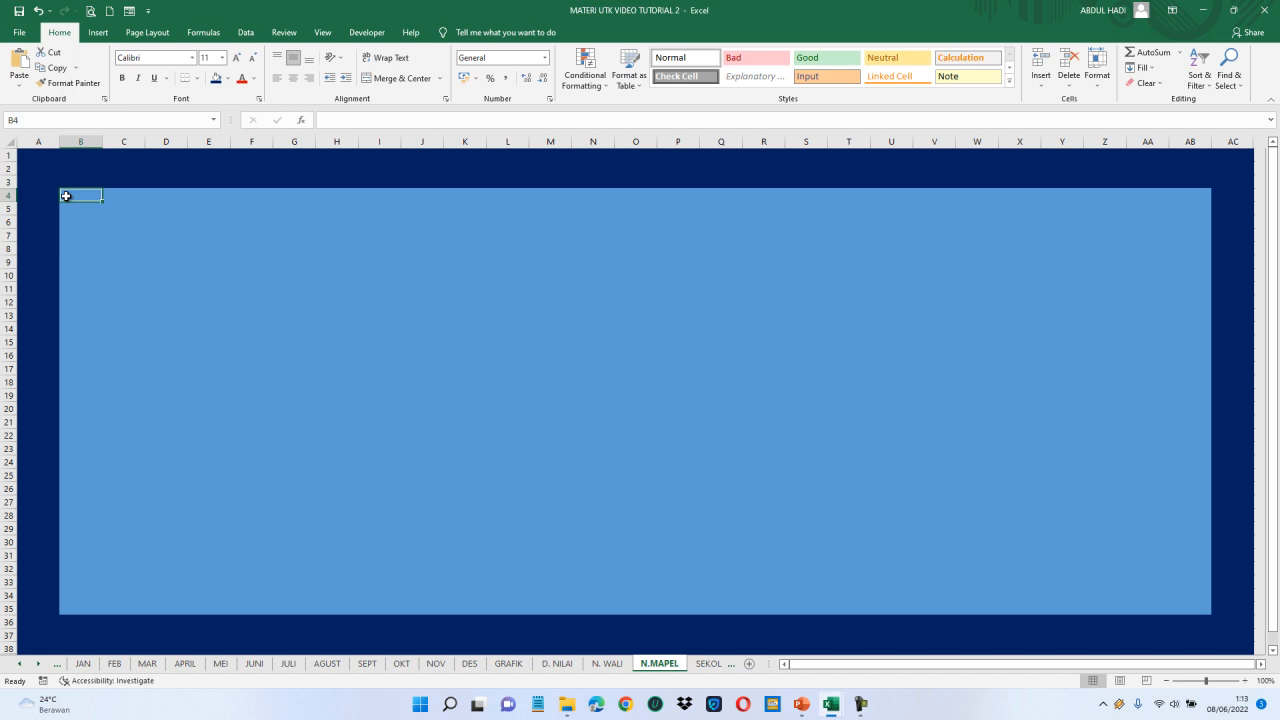
{"action": "key", "text": "ctrl+a"}
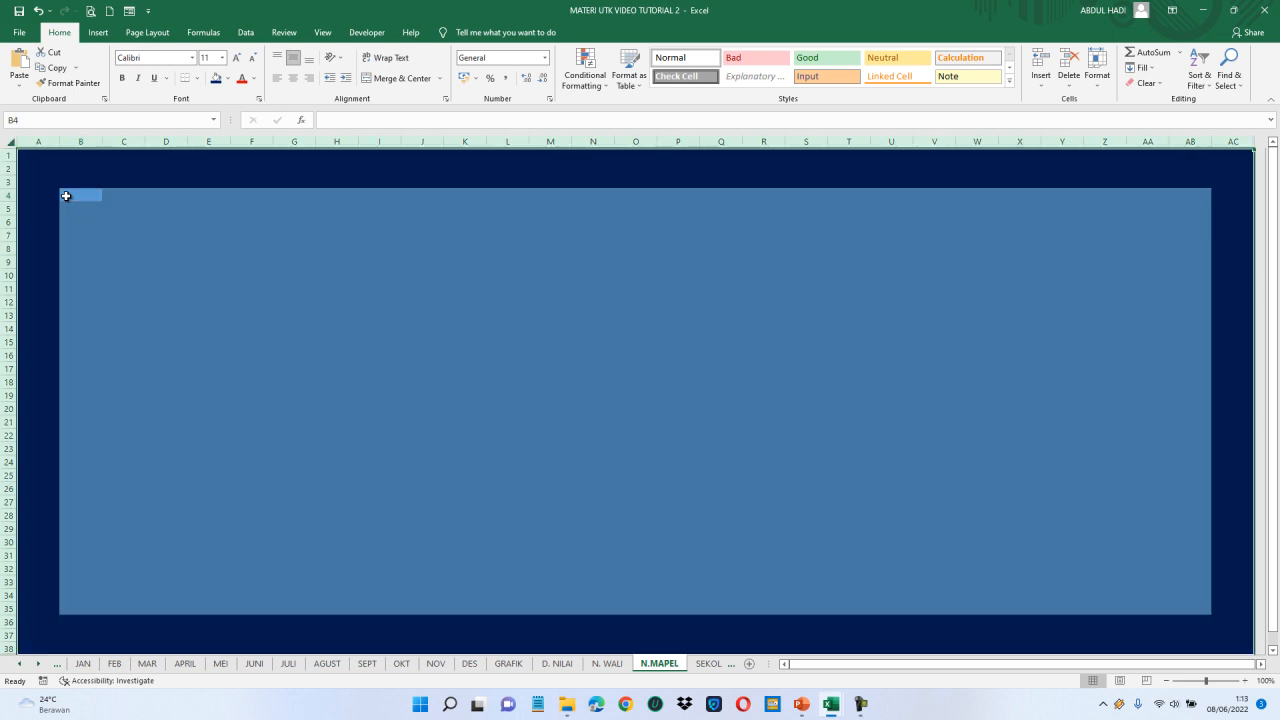
{"action": "left_click", "coordinate": [1097, 80]}
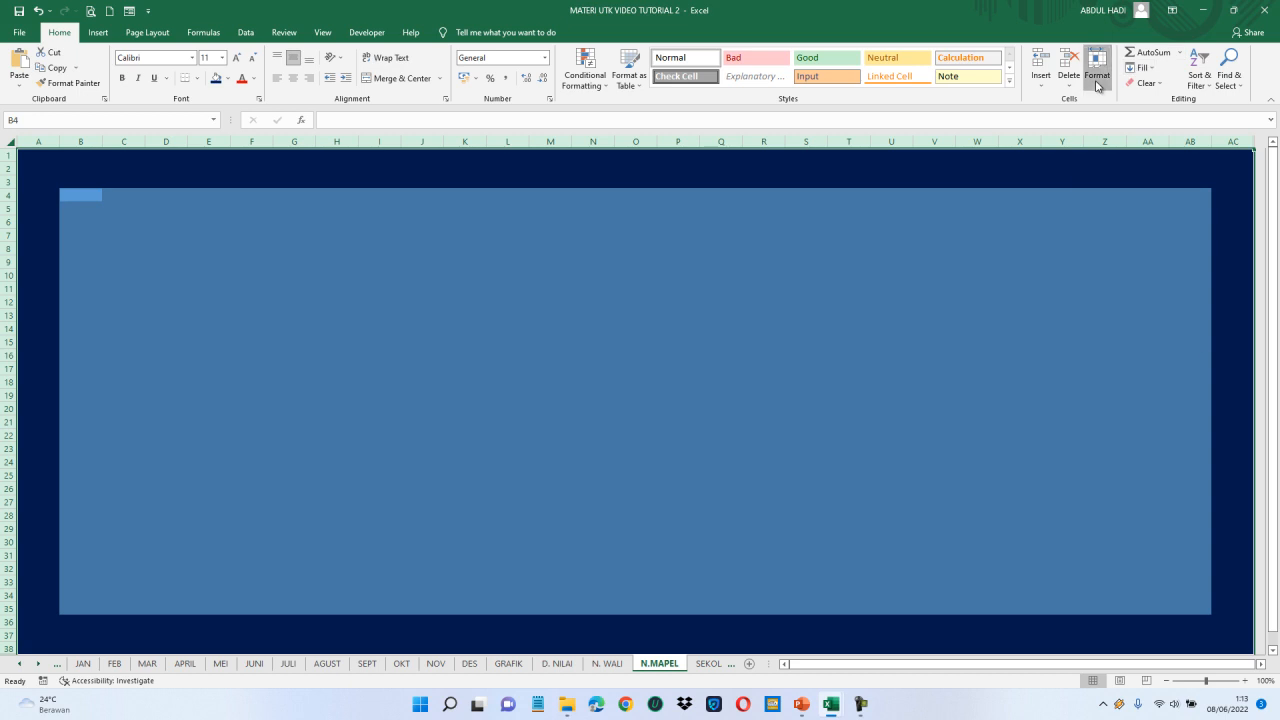
{"action": "mouse_move", "coordinate": [1123, 219]}
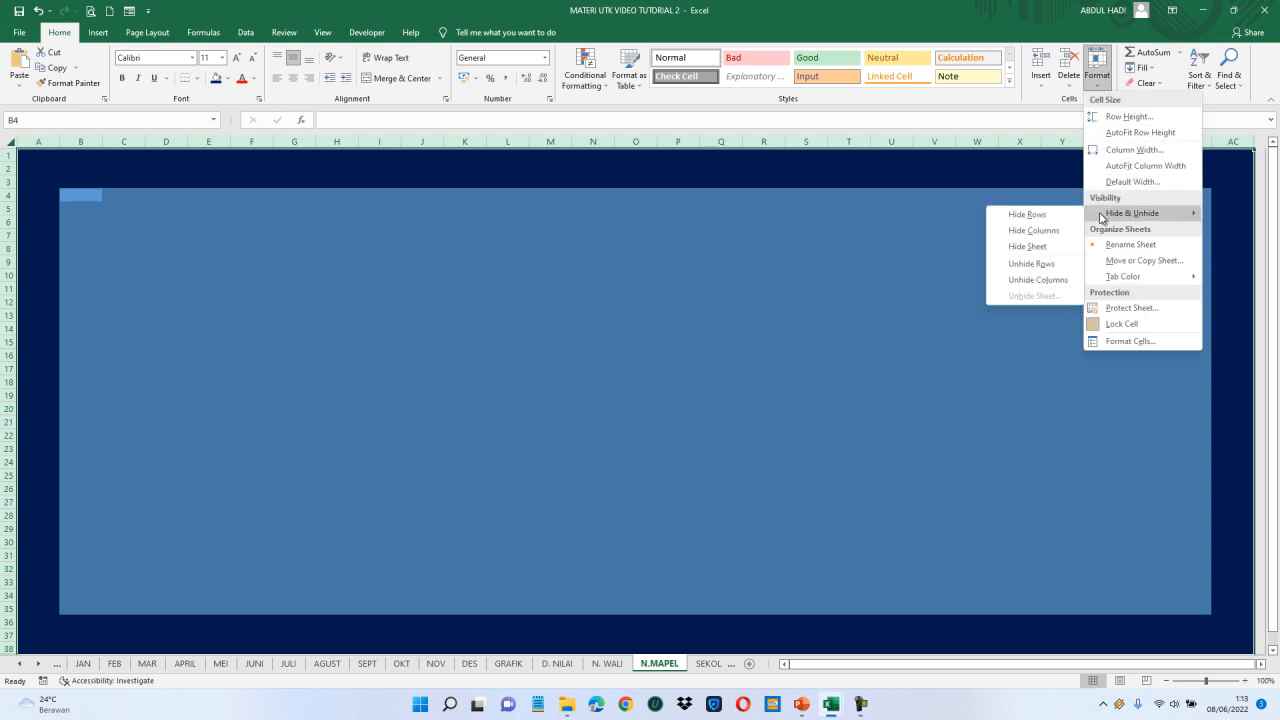
{"action": "left_click", "coordinate": [1036, 280]}
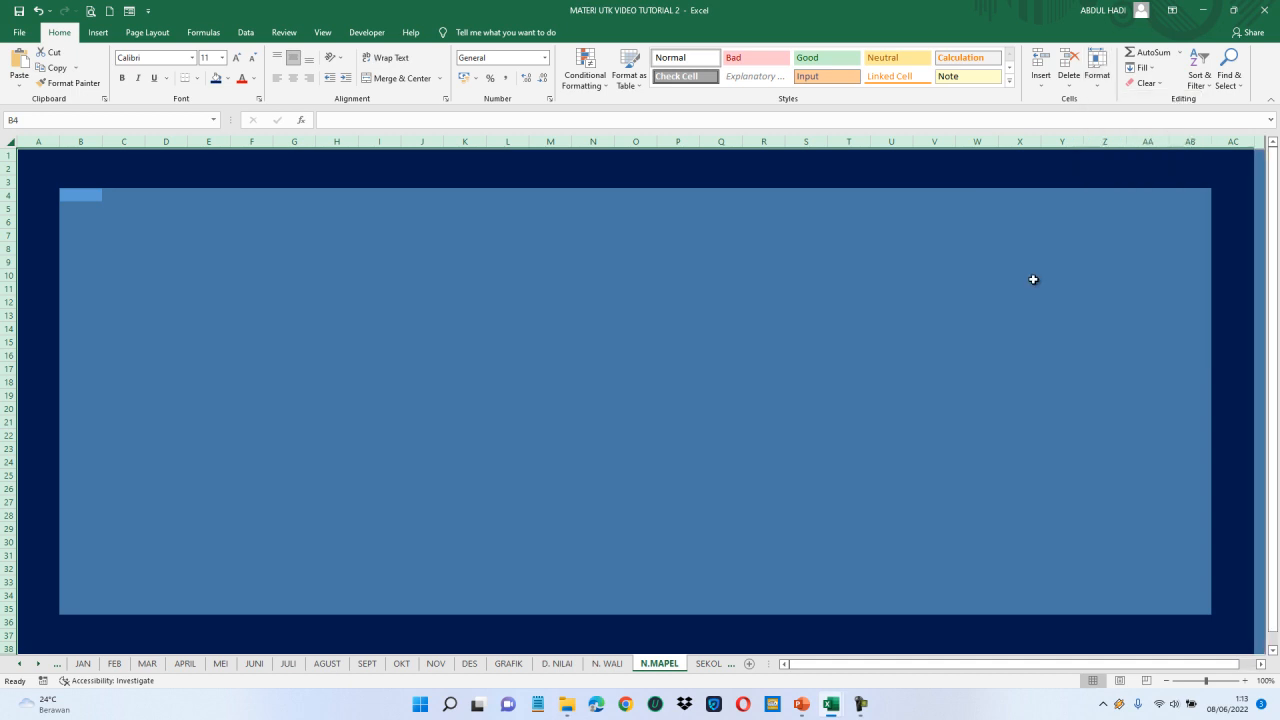
{"action": "left_click", "coordinate": [1097, 72]}
{"action": "mouse_move", "coordinate": [1130, 213]}
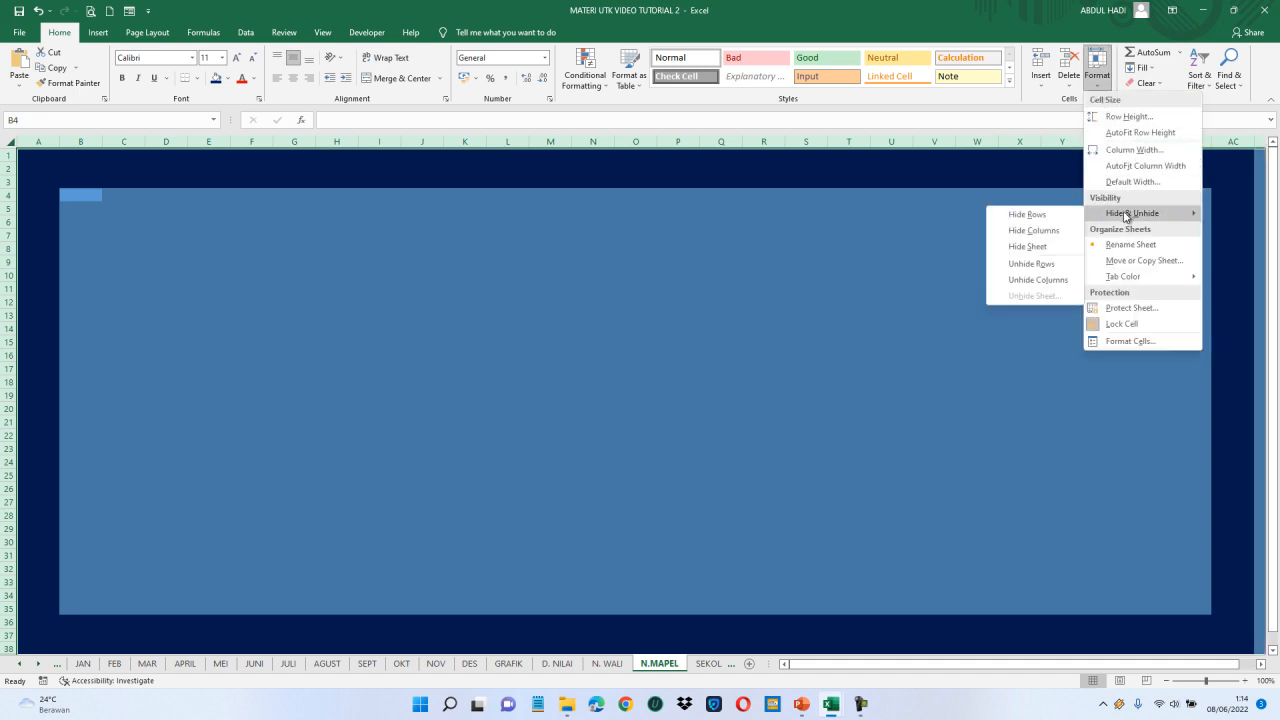
{"action": "left_click", "coordinate": [1035, 266]}
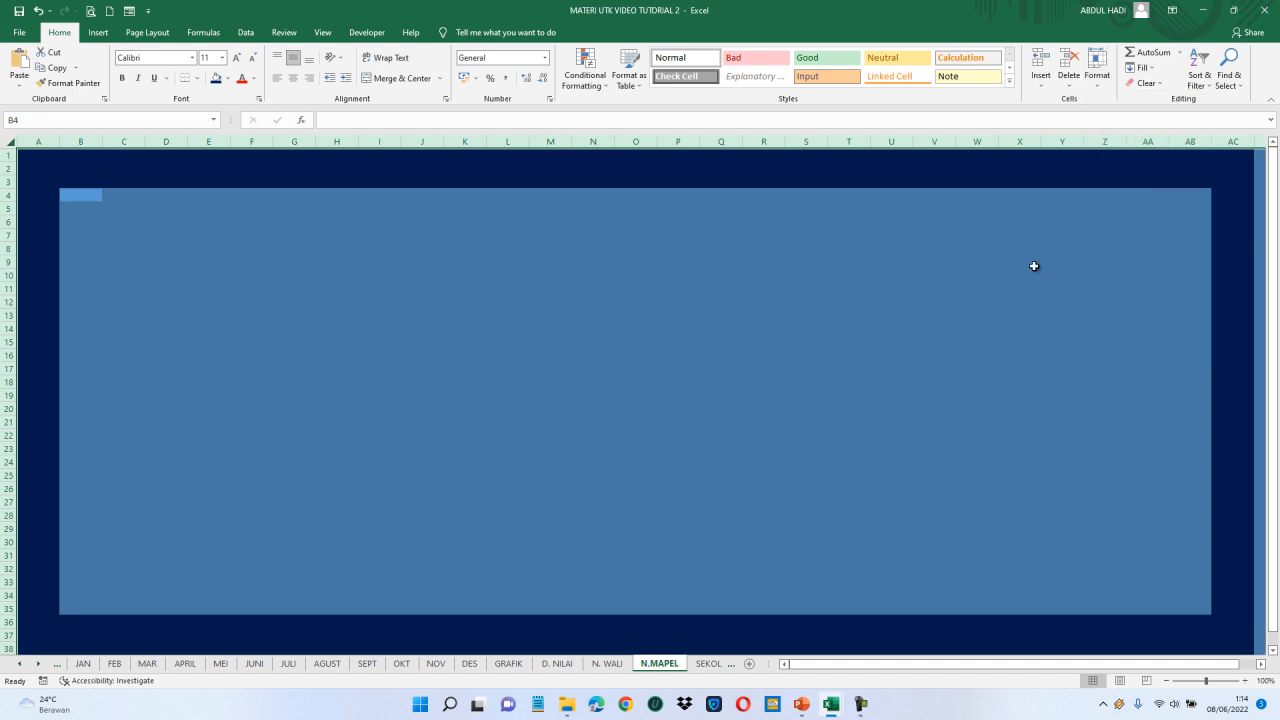
Remove the fill colour from the range B4:AB61 on the N.MAPEL sheet.
{"action": "left_click", "coordinate": [73, 205]}
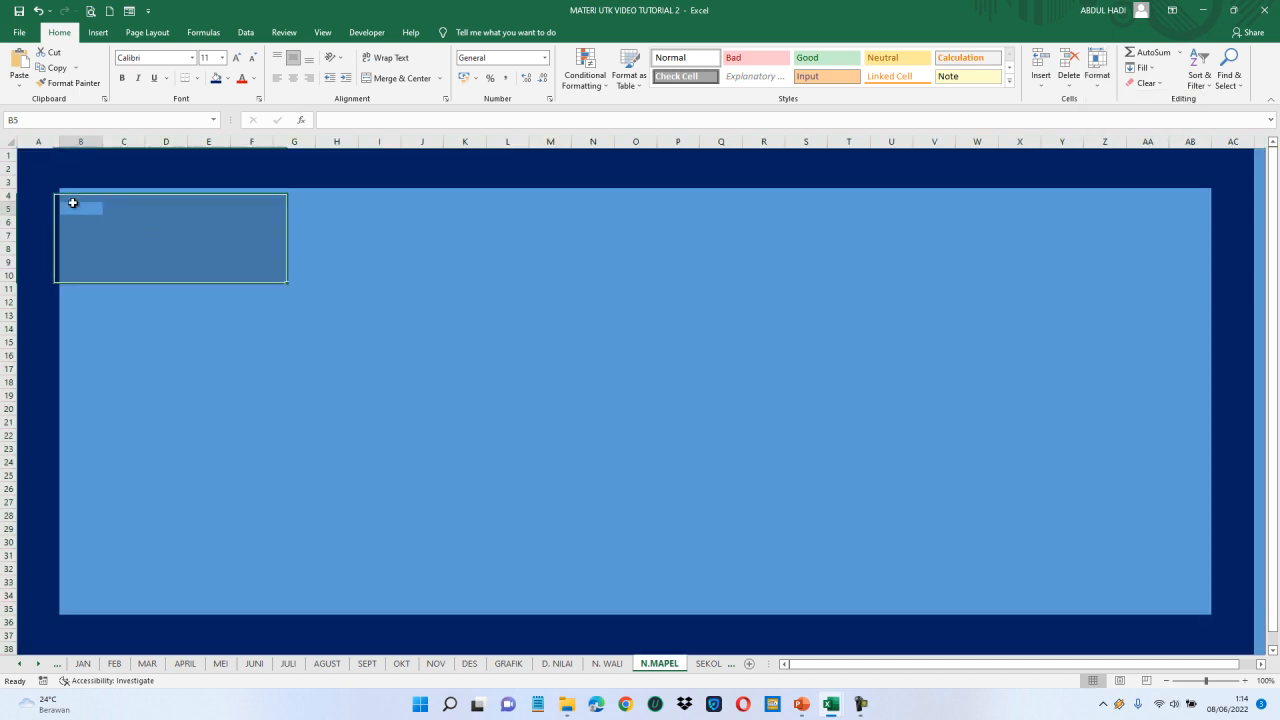
{"action": "key", "text": "Up"}
{"action": "key", "text": "shift+Right"}
{"action": "key", "text": "shift+Right"}
{"action": "key", "text": "shift+Right"}
{"action": "key", "text": "shift+Right"}
{"action": "key", "text": "shift+Right"}
{"action": "key", "text": "shift+Right"}
{"action": "key", "text": "shift+Right"}
{"action": "key", "text": "shift+Right"}
{"action": "key", "text": "shift+Right"}
{"action": "key", "text": "shift+Right"}
{"action": "key", "text": "shift+Right"}
{"action": "key", "text": "shift+Right"}
{"action": "key", "text": "shift+Right"}
{"action": "key", "text": "shift+Right"}
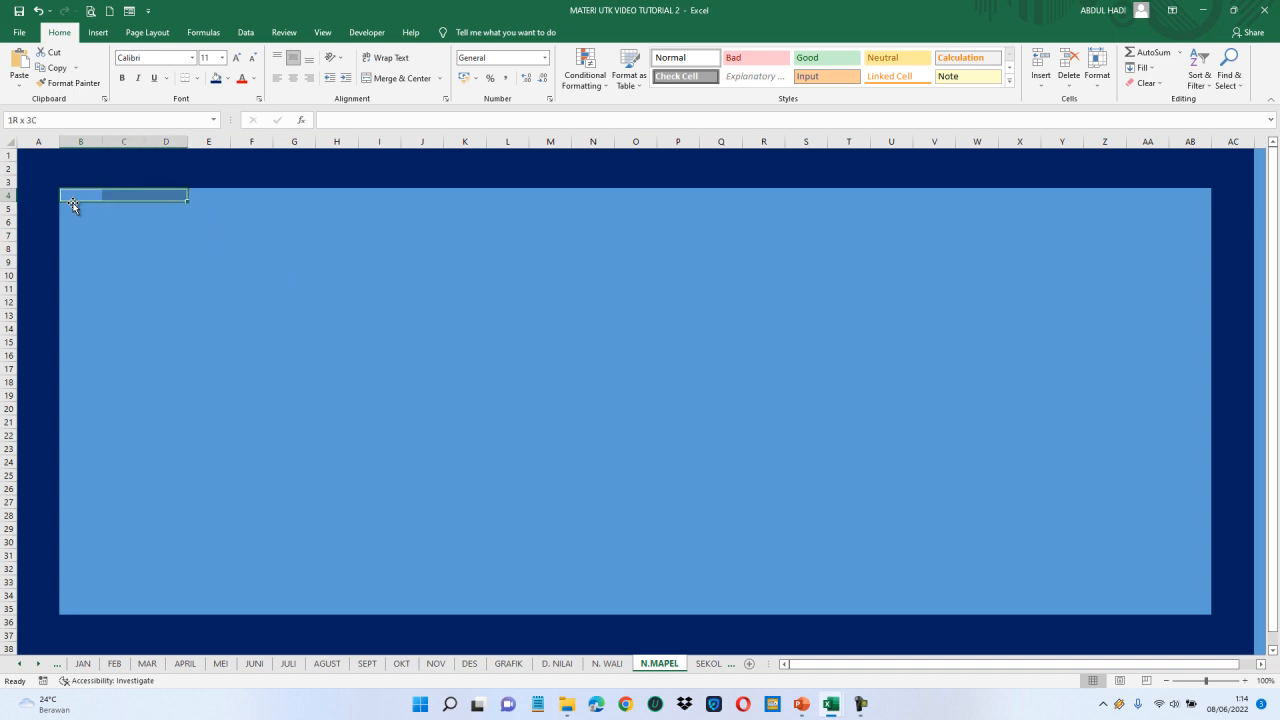
{"action": "key", "text": "shift+Right"}
{"action": "key", "text": "shift+Right"}
{"action": "key", "text": "shift+Right"}
{"action": "key", "text": "shift+Right"}
{"action": "key", "text": "shift+Right"}
{"action": "key", "text": "shift+Right"}
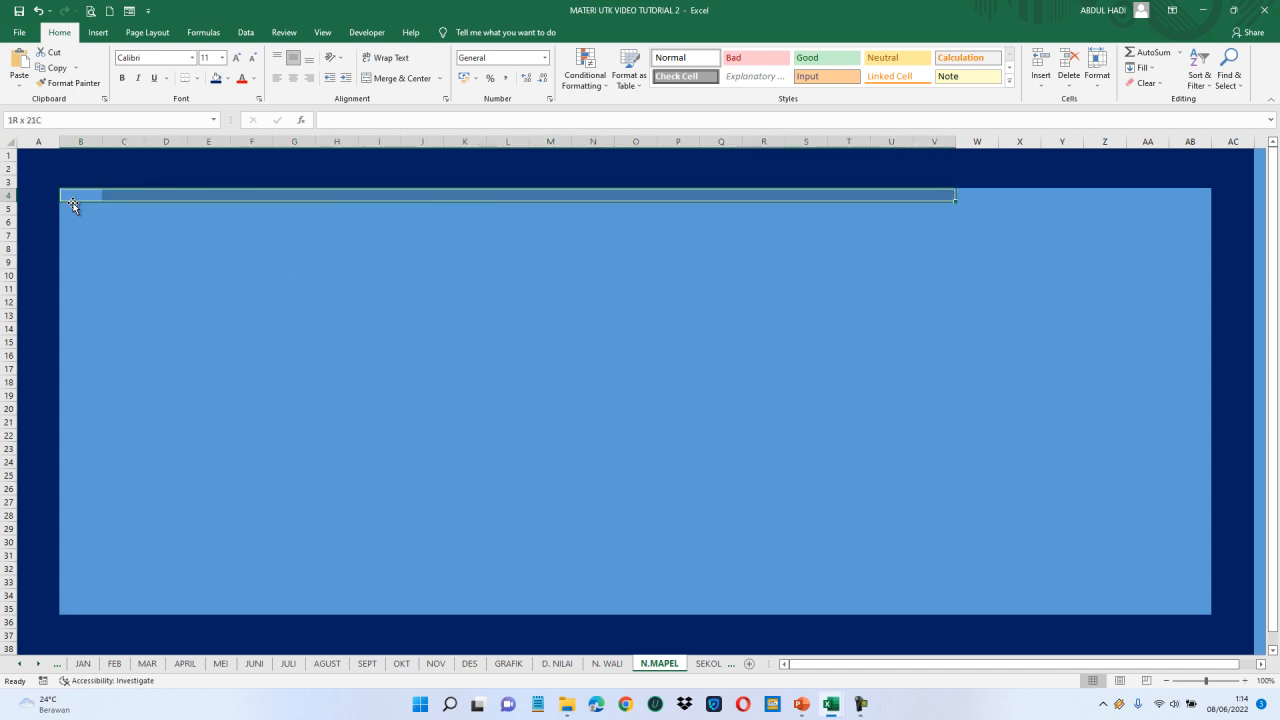
{"action": "key", "text": "shift+Down"}
{"action": "key", "text": "shift+Right"}
{"action": "key", "text": "shift+Right"}
{"action": "key", "text": "shift+Right"}
{"action": "key", "text": "shift+Right"}
{"action": "key", "text": "shift+Right"}
{"action": "key", "text": "shift+Right"}
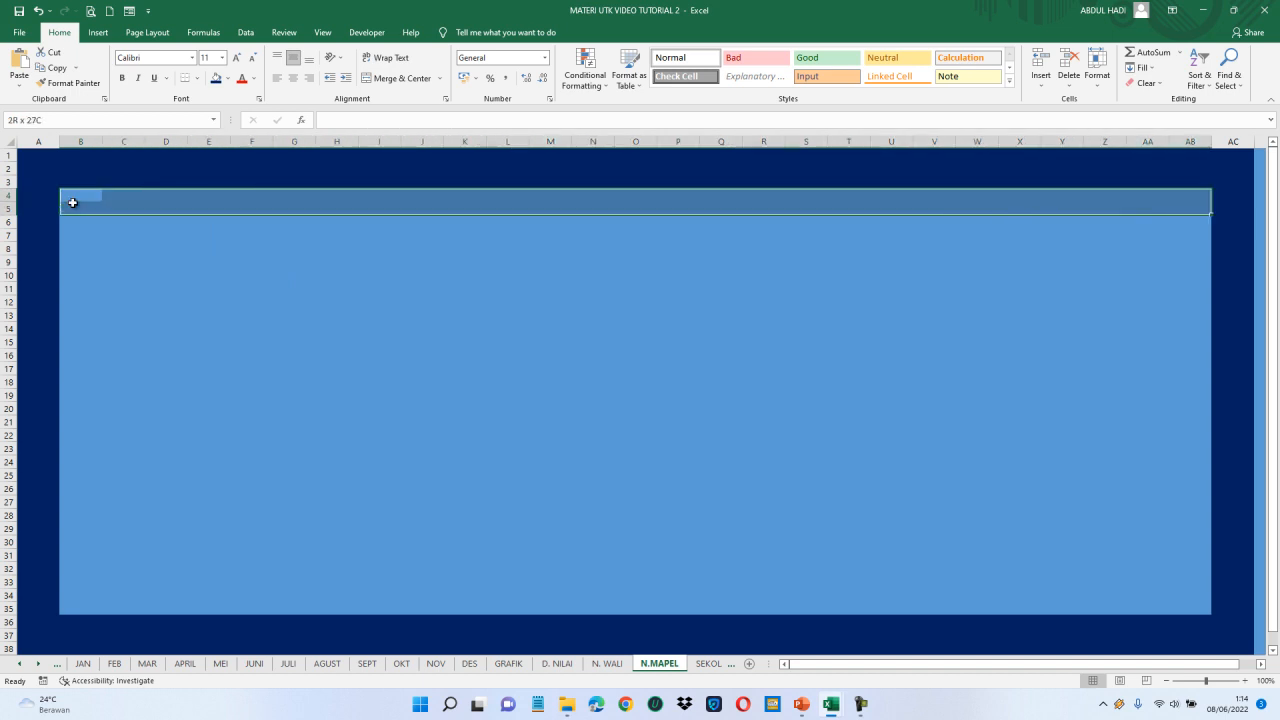
{"action": "key", "text": "shift+Down"}
{"action": "key", "text": "shift+Down"}
{"action": "key", "text": "shift+Down"}
{"action": "key", "text": "shift+Down"}
{"action": "key", "text": "shift+Down"}
{"action": "key", "text": "shift+Down"}
{"action": "key", "text": "shift+Down"}
{"action": "key", "text": "shift+Down"}
{"action": "key", "text": "shift+Down"}
{"action": "key", "text": "shift+Down"}
{"action": "key", "text": "shift+Down"}
{"action": "key", "text": "shift+Down"}
{"action": "key", "text": "shift+Down"}
{"action": "key", "text": "shift+Down"}
{"action": "key", "text": "shift+Down"}
{"action": "key", "text": "shift+Down"}
{"action": "key", "text": "shift+Down"}
{"action": "key", "text": "shift+Down"}
{"action": "key", "text": "shift+Down"}
{"action": "key", "text": "shift+Down"}
{"action": "key", "text": "shift+Down"}
{"action": "key", "text": "shift+Down"}
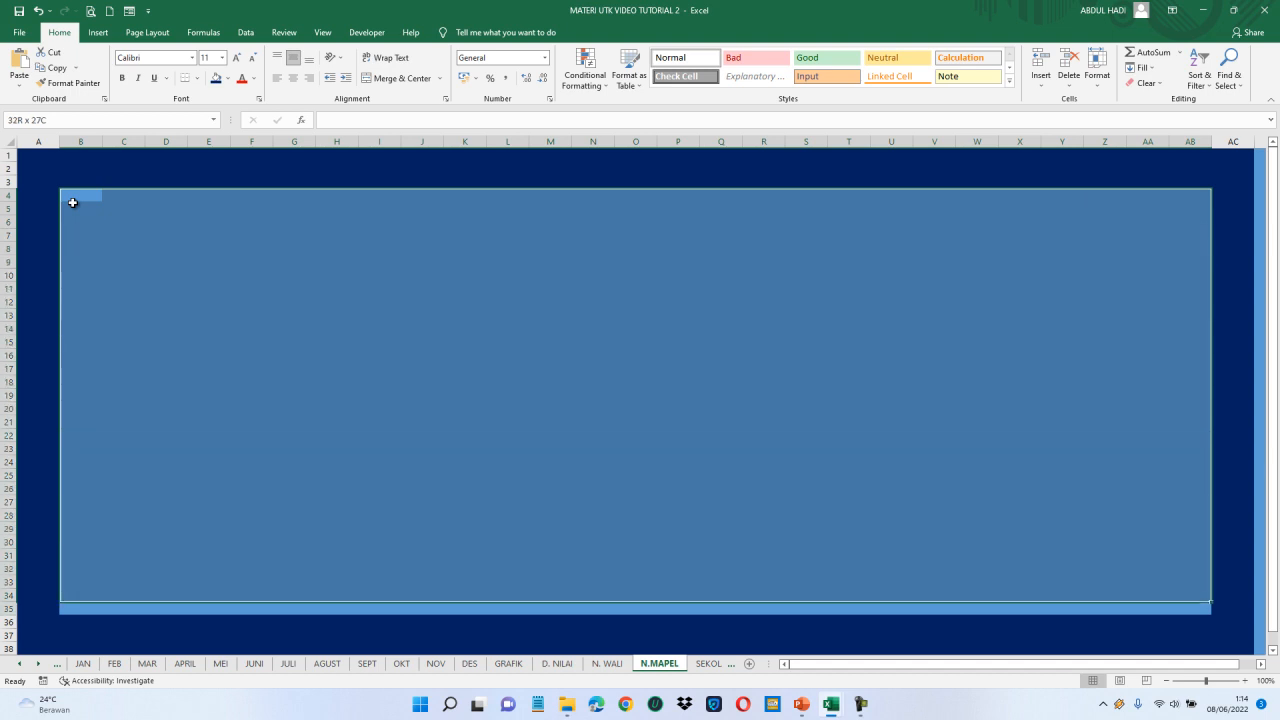
{"action": "key", "text": "shift+Down"}
{"action": "key", "text": "shift+Down"}
{"action": "key", "text": "shift+Down"}
{"action": "key", "text": "shift+Down"}
{"action": "key", "text": "shift+Down"}
{"action": "key", "text": "shift+Down"}
{"action": "key", "text": "shift+Down"}
{"action": "key", "text": "shift+Down"}
{"action": "key", "text": "shift+Down"}
{"action": "key", "text": "shift+Down"}
{"action": "key", "text": "shift+Down"}
{"action": "key", "text": "shift+Down"}
{"action": "key", "text": "shift+Down"}
{"action": "key", "text": "shift+Down"}
{"action": "key", "text": "shift+Down"}
{"action": "key", "text": "shift+Down"}
{"action": "key", "text": "shift+Down"}
{"action": "key", "text": "shift+Down"}
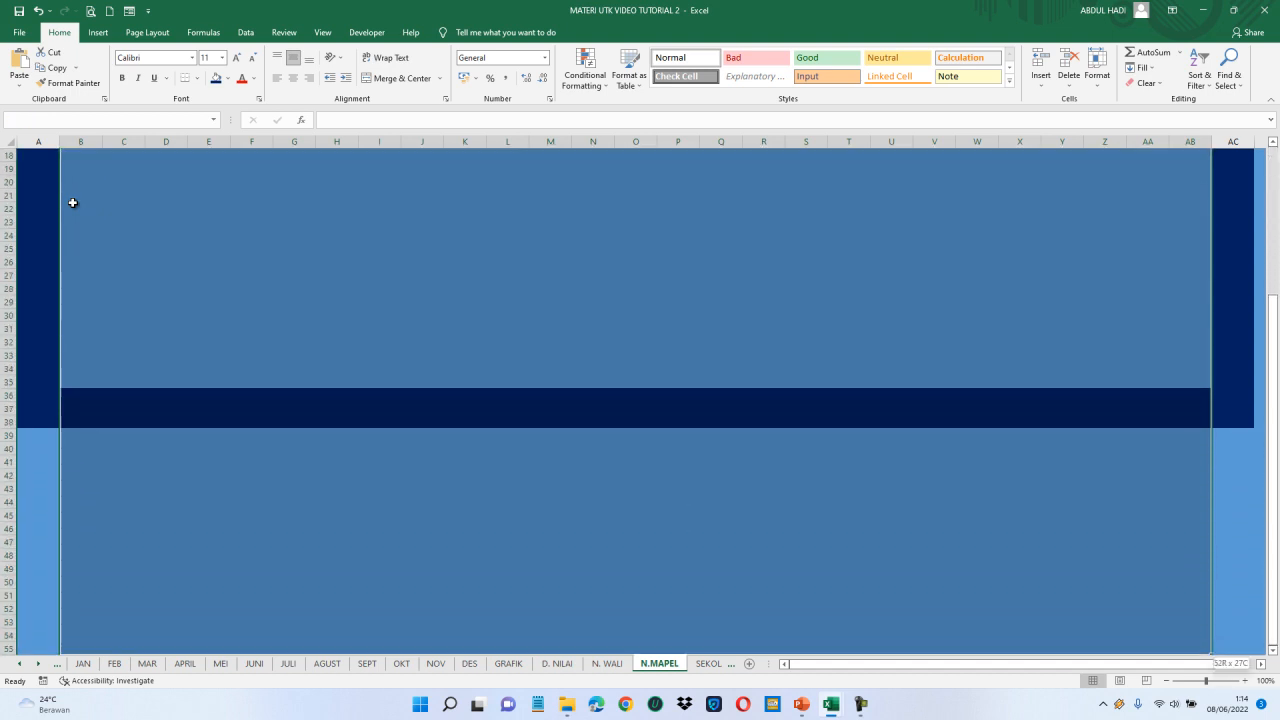
{"action": "key", "text": "shift+Down"}
{"action": "key", "text": "shift+Up"}
{"action": "key", "text": "shift+Up"}
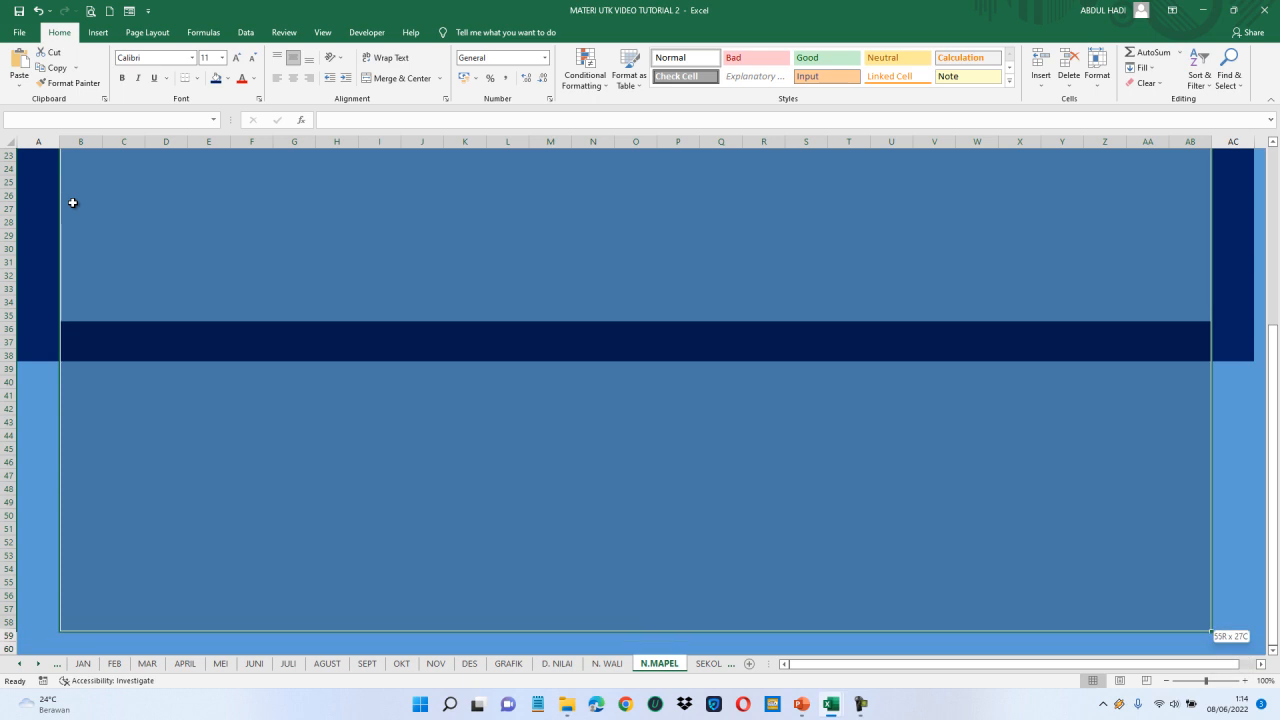
{"action": "key", "text": "shift+Down"}
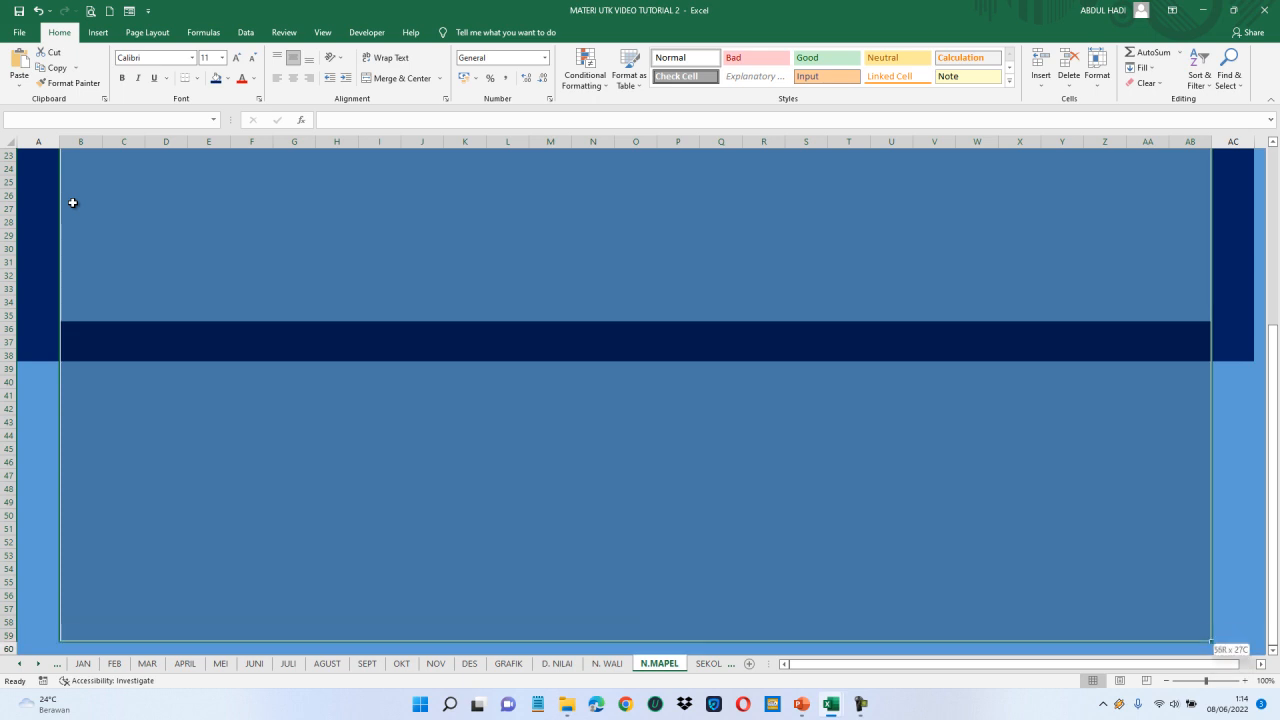
{"action": "key", "text": "shift+Up"}
{"action": "key", "text": "shift+Up"}
{"action": "key", "text": "shift+Up"}
{"action": "key", "text": "shift+Up"}
{"action": "key", "text": "shift+Up"}
{"action": "key", "text": "shift+Up"}
{"action": "key", "text": "shift+Up"}
{"action": "key", "text": "shift+Up"}
{"action": "key", "text": "shift+Up"}
{"action": "key", "text": "shift+Up"}
{"action": "key", "text": "shift+Up"}
{"action": "key", "text": "shift+Up"}
{"action": "key", "text": "shift+Up"}
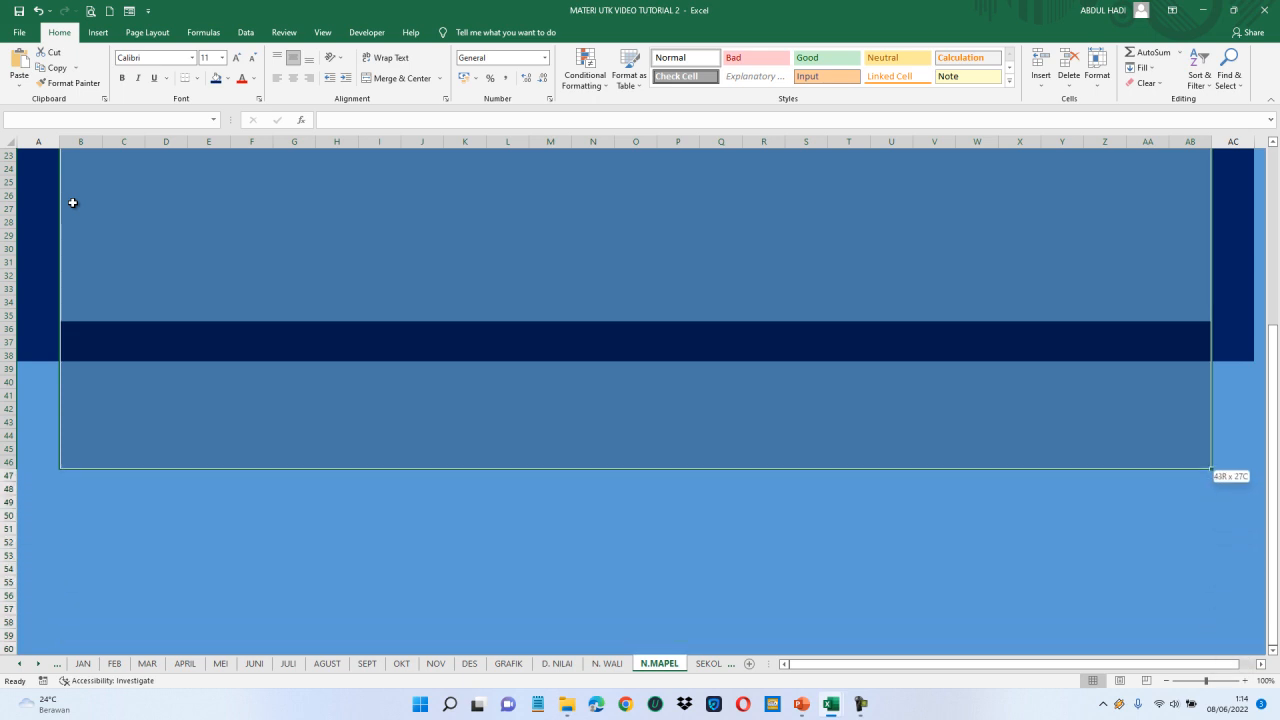
{"action": "key", "text": "shift+Down"}
{"action": "key", "text": "shift+Down"}
{"action": "key", "text": "shift+Down"}
{"action": "key", "text": "shift+Down"}
{"action": "key", "text": "shift+Down"}
{"action": "key", "text": "shift+Down"}
{"action": "key", "text": "shift+Down"}
{"action": "key", "text": "shift+Down"}
{"action": "key", "text": "shift+Down"}
{"action": "key", "text": "shift+Down"}
{"action": "key", "text": "shift+Down"}
{"action": "key", "text": "shift+Down"}
{"action": "key", "text": "shift+Down"}
{"action": "key", "text": "shift+Down"}
{"action": "key", "text": "shift+Down"}
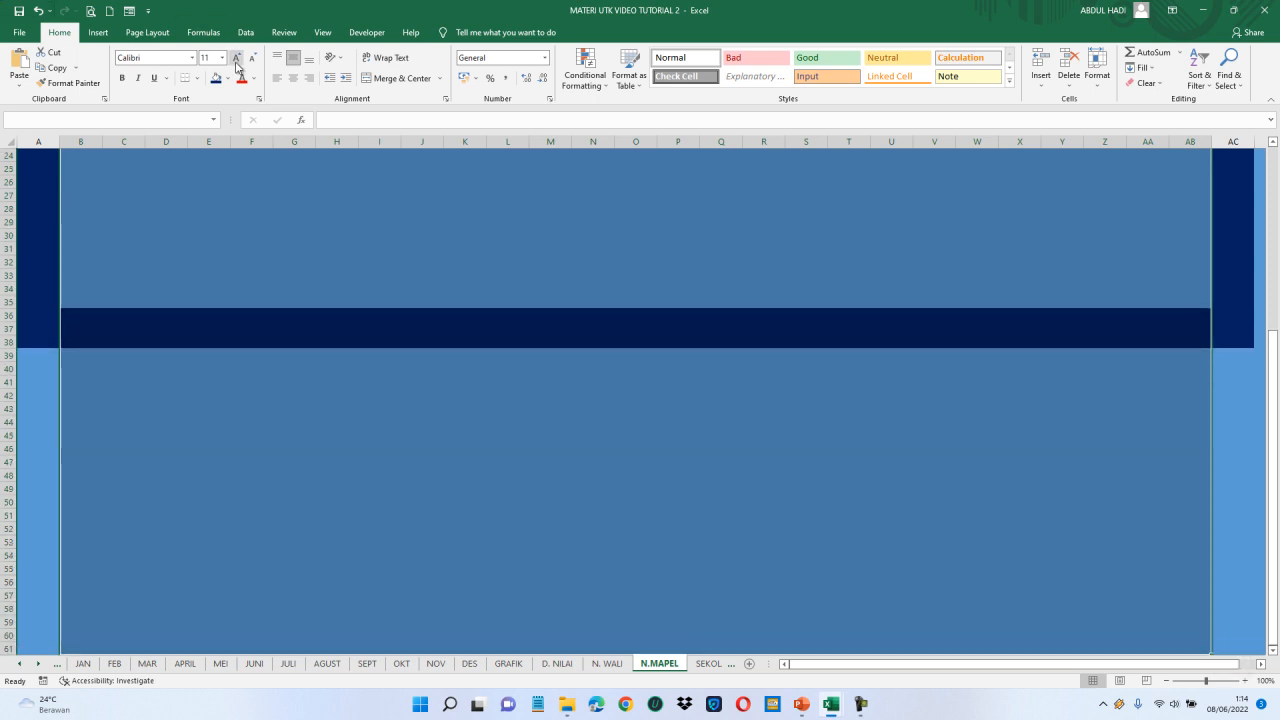
{"action": "left_click", "coordinate": [228, 83]}
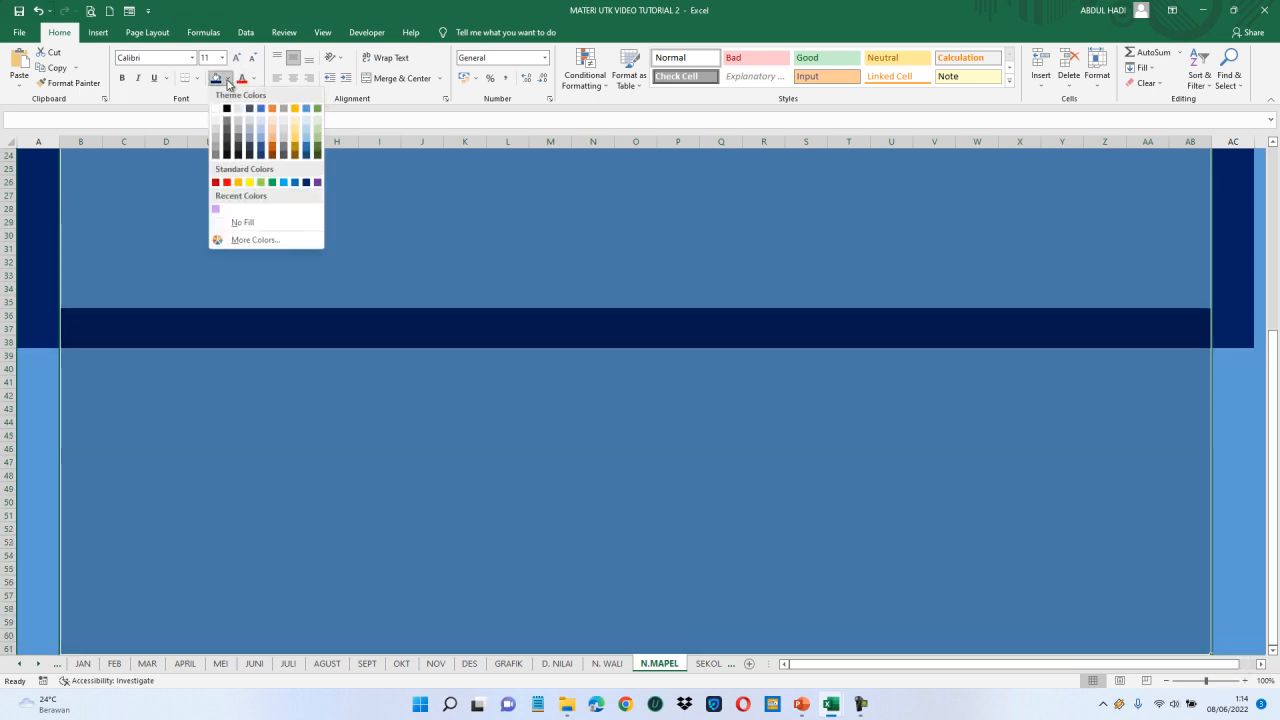
{"action": "left_click", "coordinate": [265, 219]}
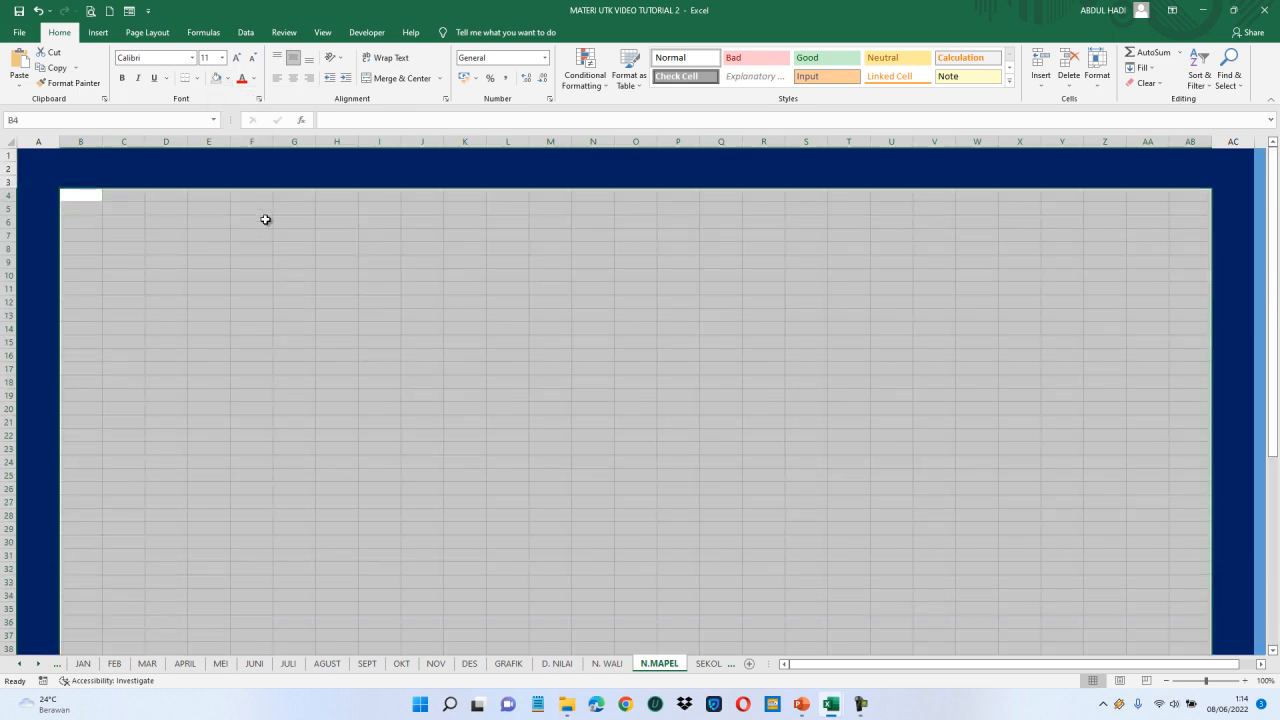
{"action": "left_click", "coordinate": [220, 246]}
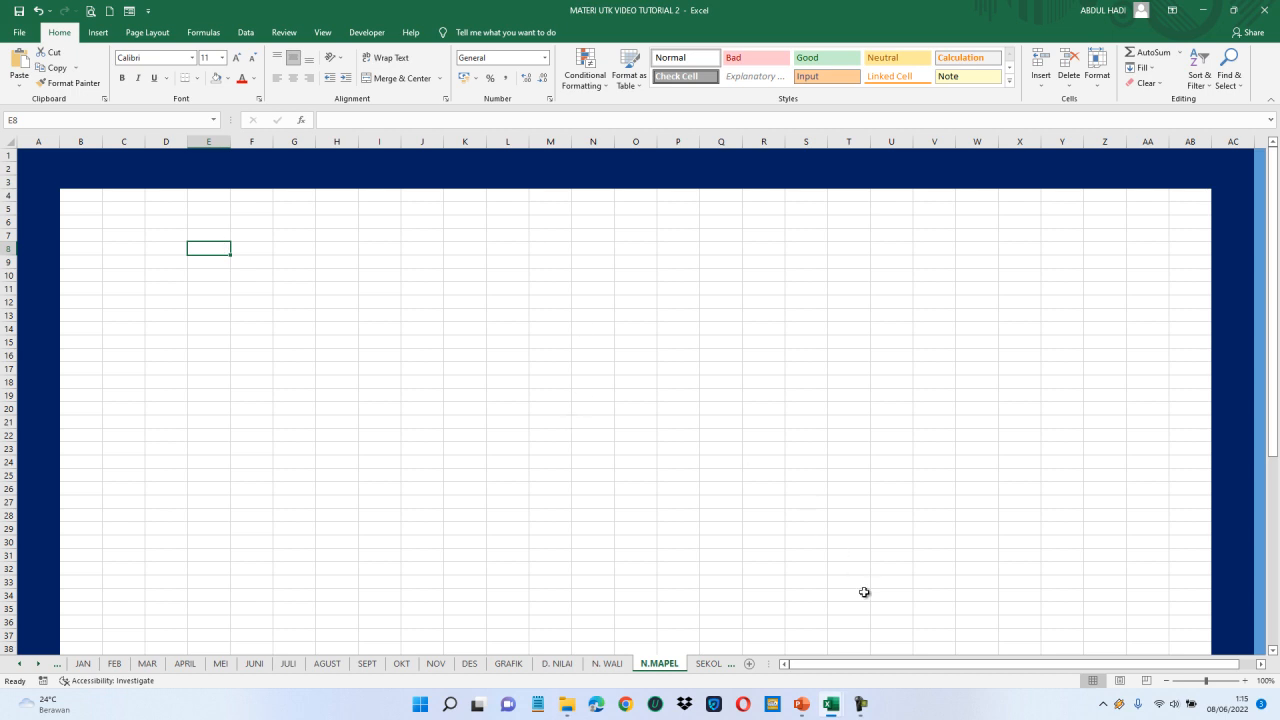
{"action": "mouse_move", "coordinate": [832, 707]}
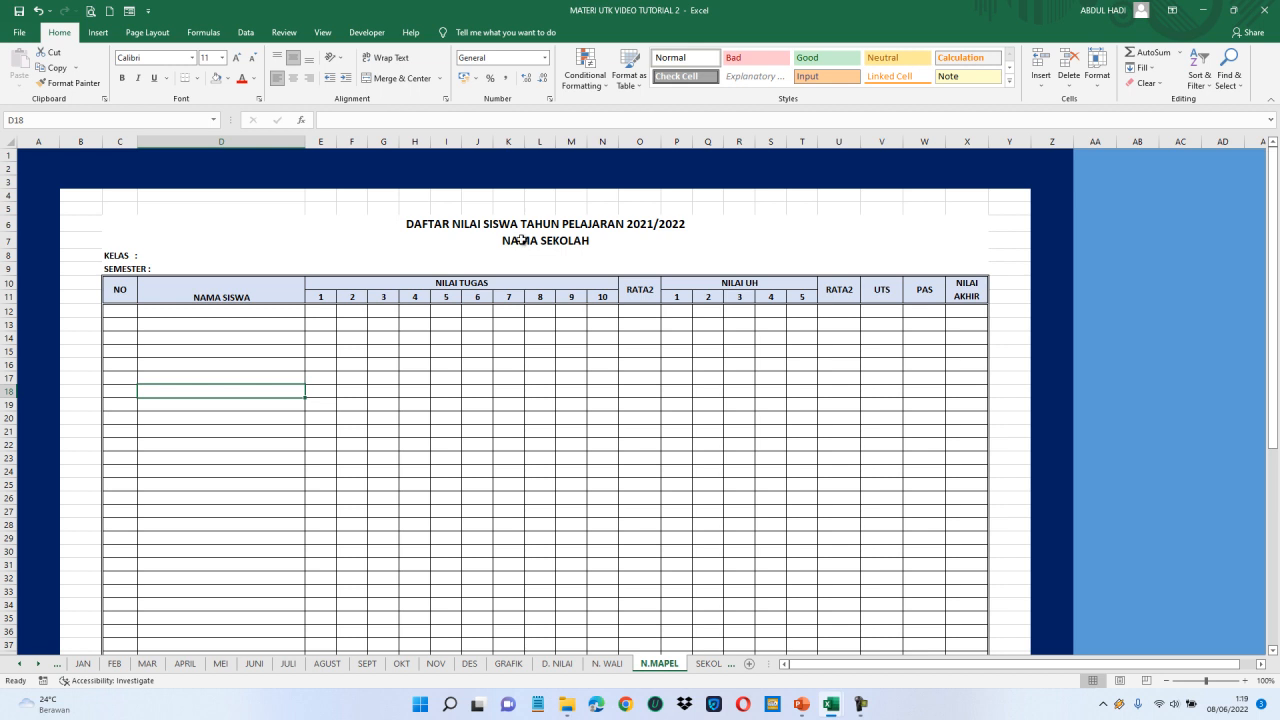
{"action": "left_click", "coordinate": [517, 242]}
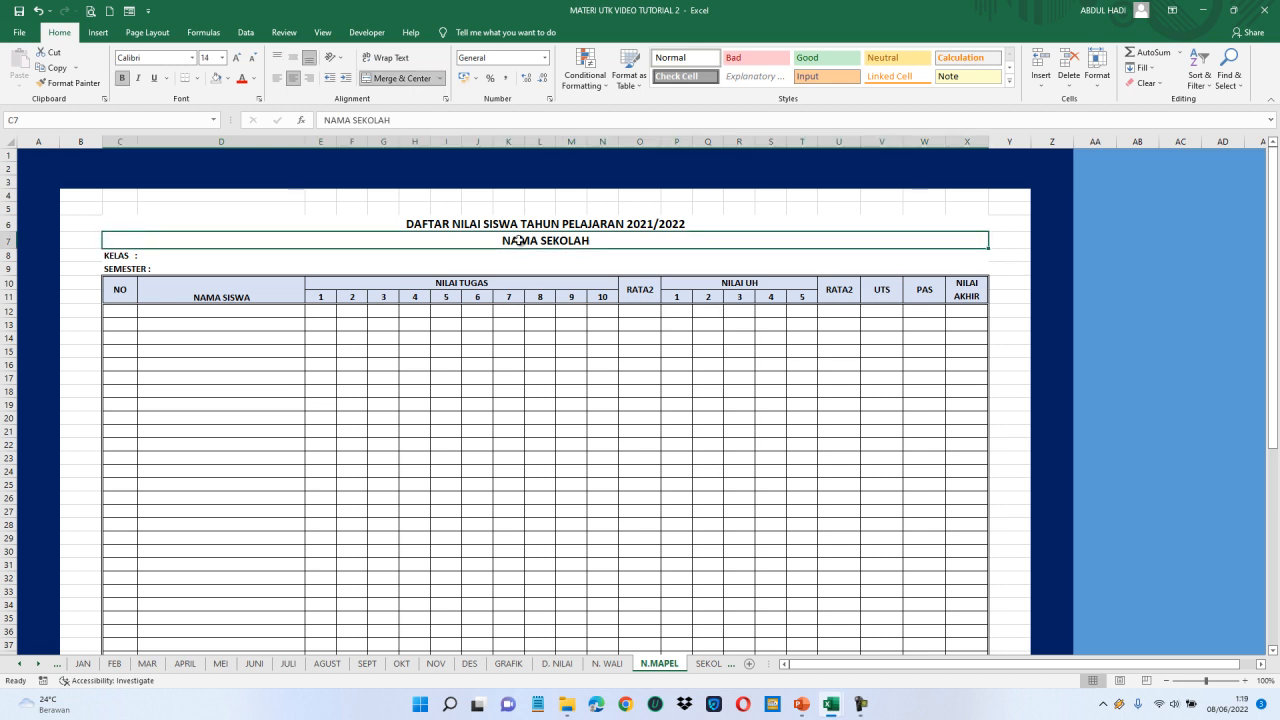
{"action": "left_click", "coordinate": [119, 310]}
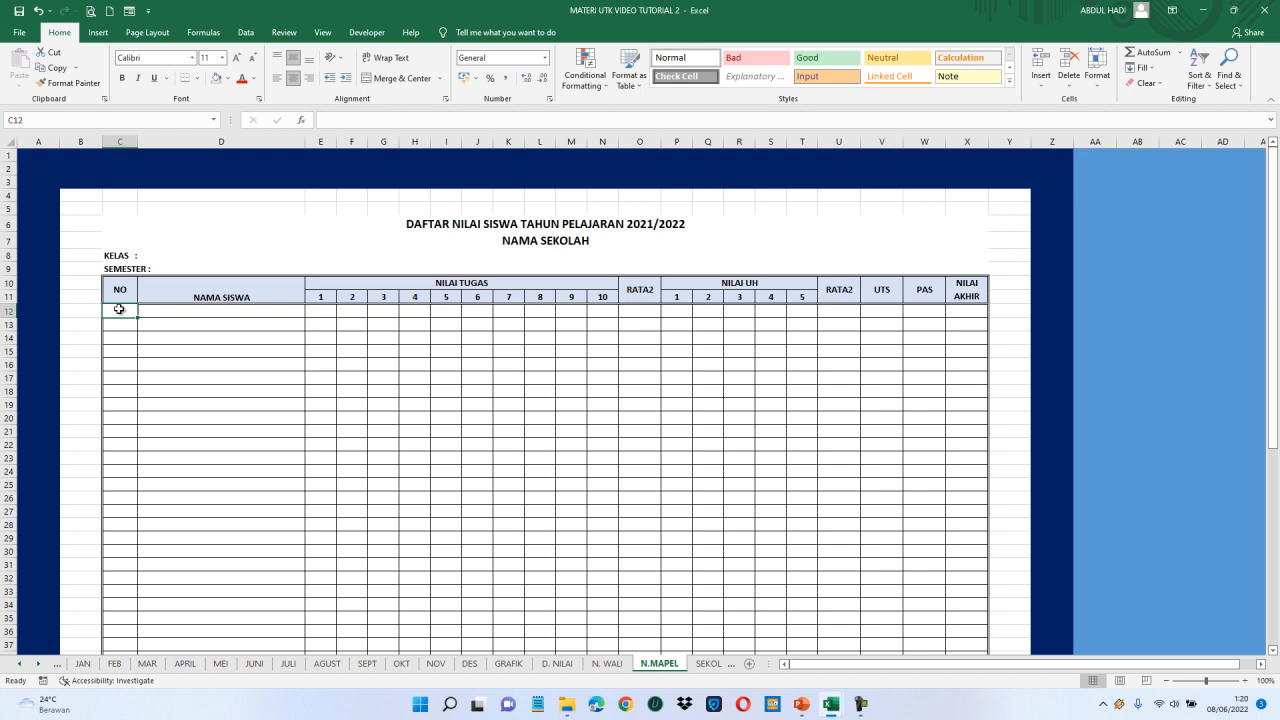
{"action": "left_click", "coordinate": [164, 312]}
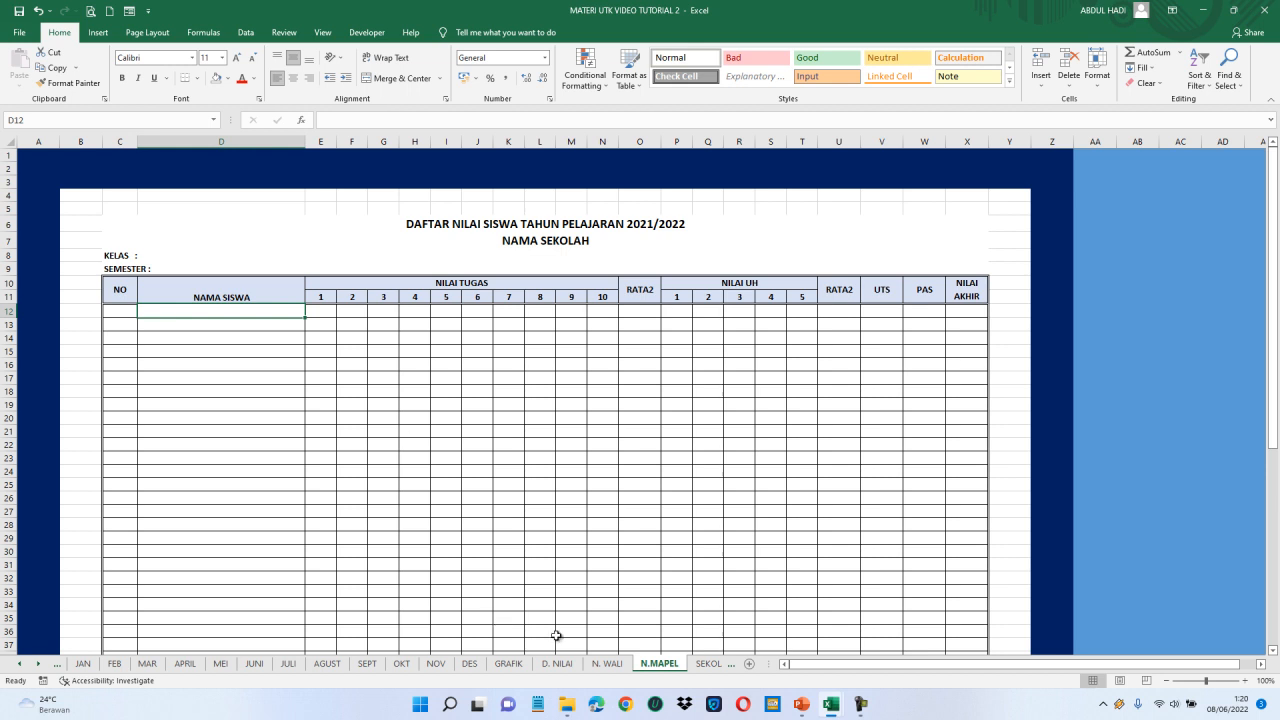
Copy the formula text IF(SISWA!D6="";"";SISWA!D6), without its equals sign, from cell D11 of the N. WALI sheet.
{"action": "left_click", "coordinate": [612, 667]}
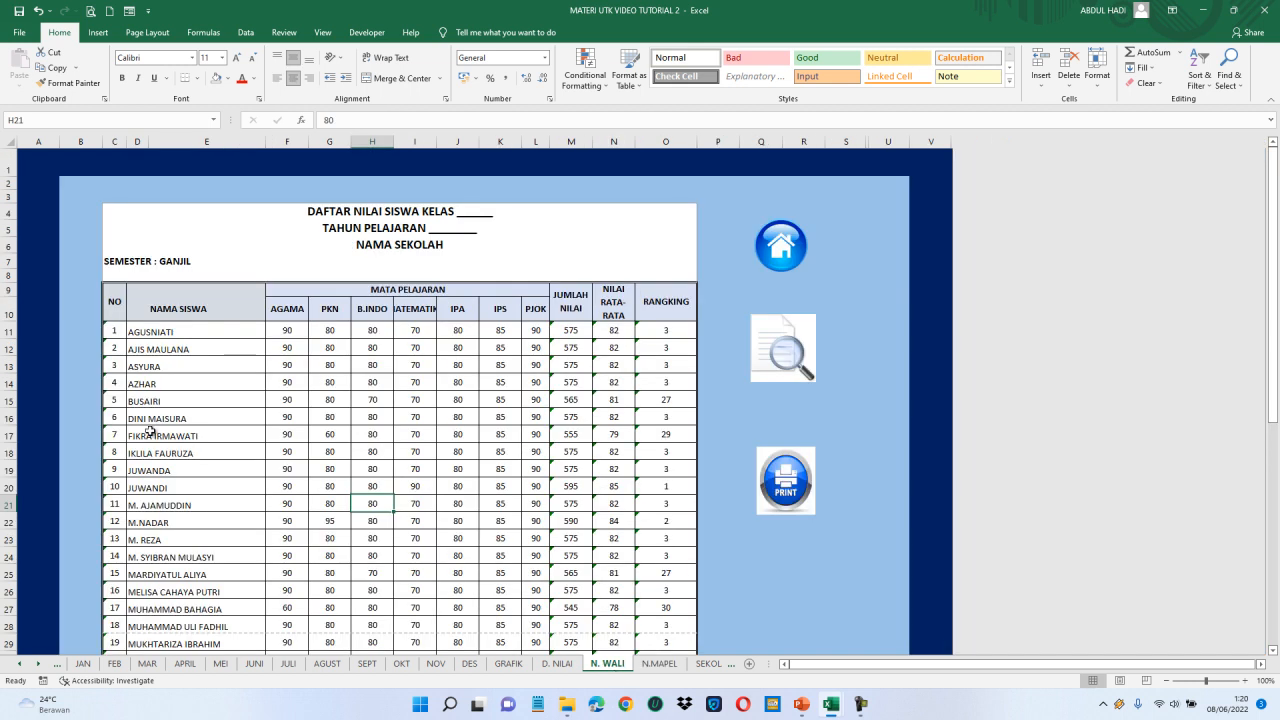
{"action": "left_click", "coordinate": [157, 335]}
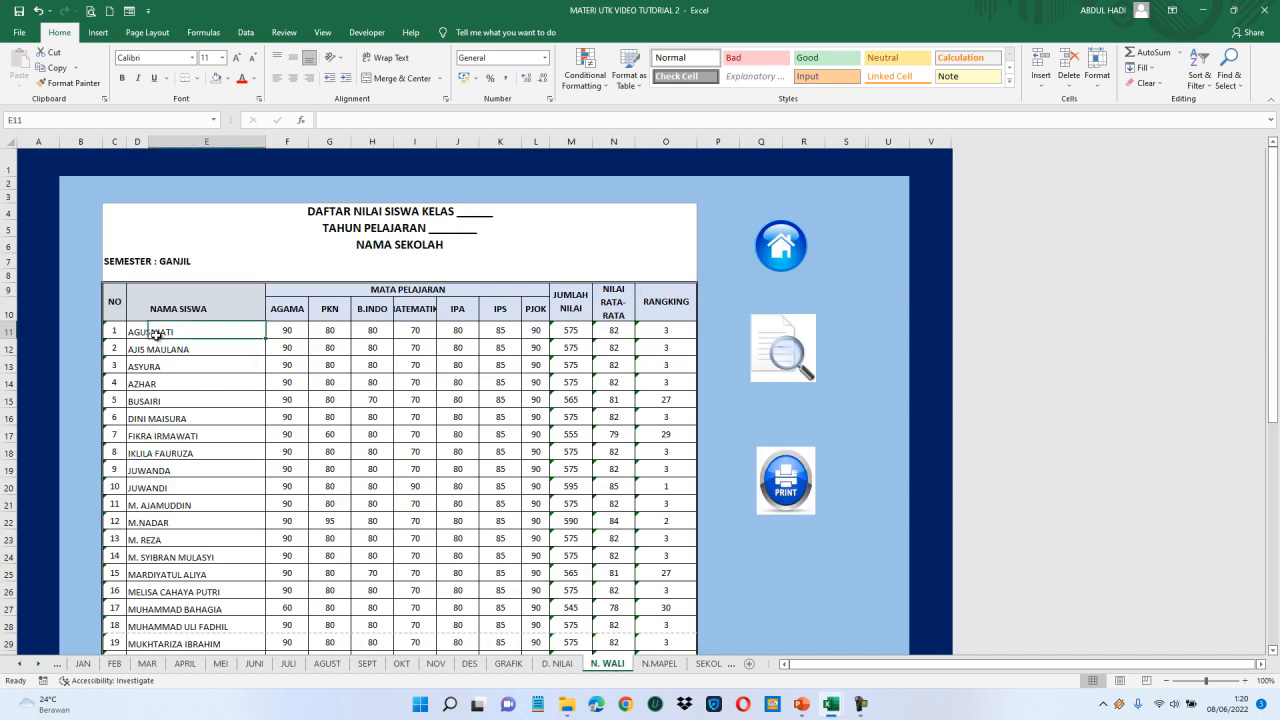
{"action": "left_click", "coordinate": [133, 335]}
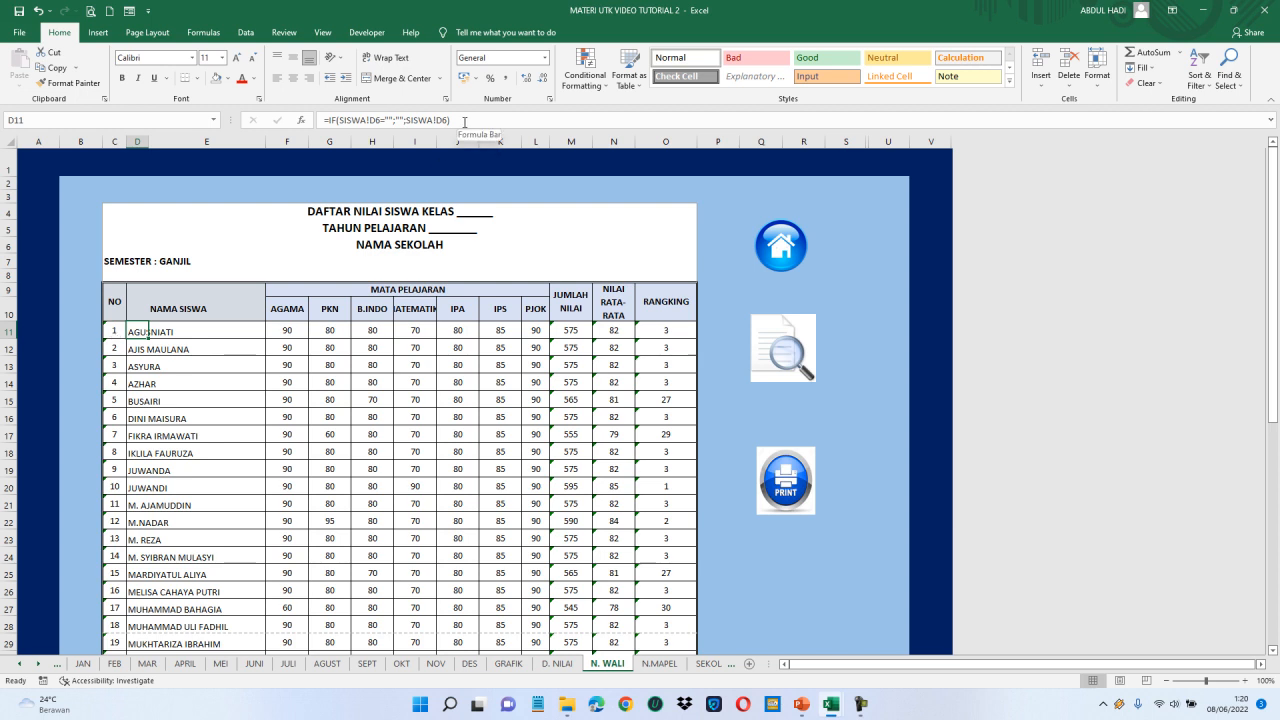
{"action": "left_click_drag", "start_coordinate": [452, 120], "coordinate": [330, 120]}
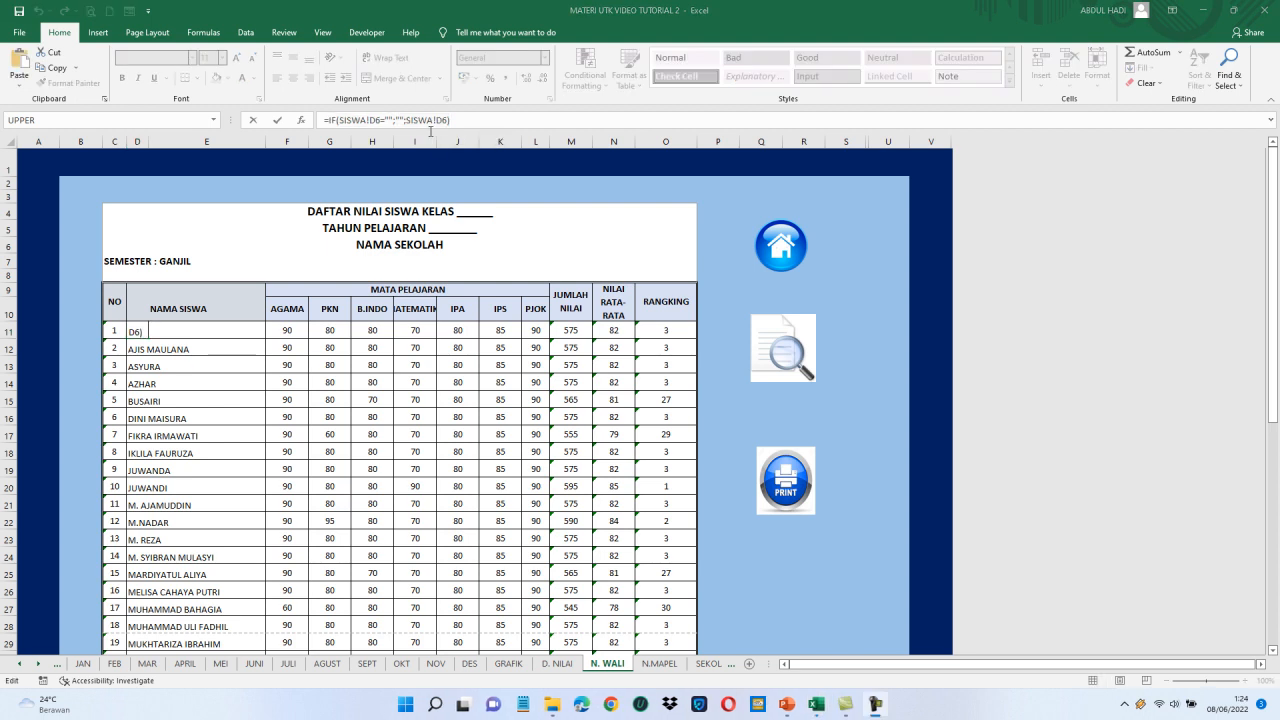
{"action": "left_click", "coordinate": [466, 121]}
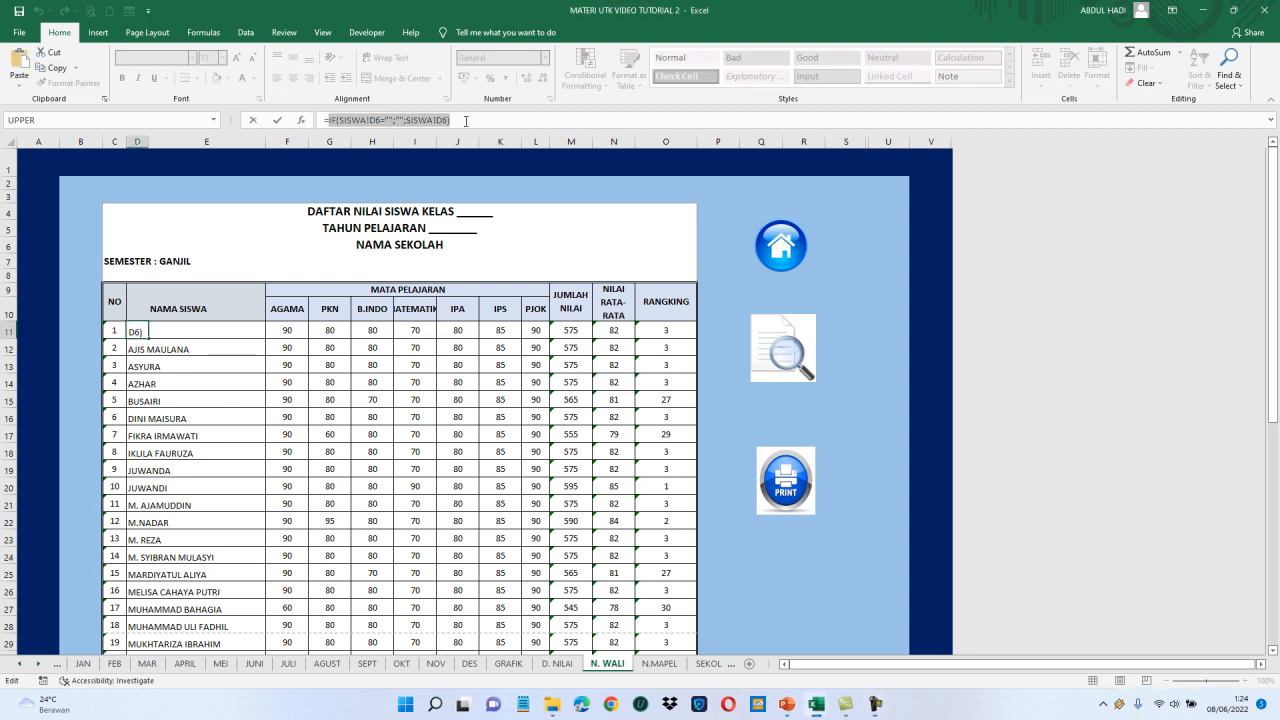
{"action": "left_click", "coordinate": [55, 69]}
{"action": "key", "text": "Return"}
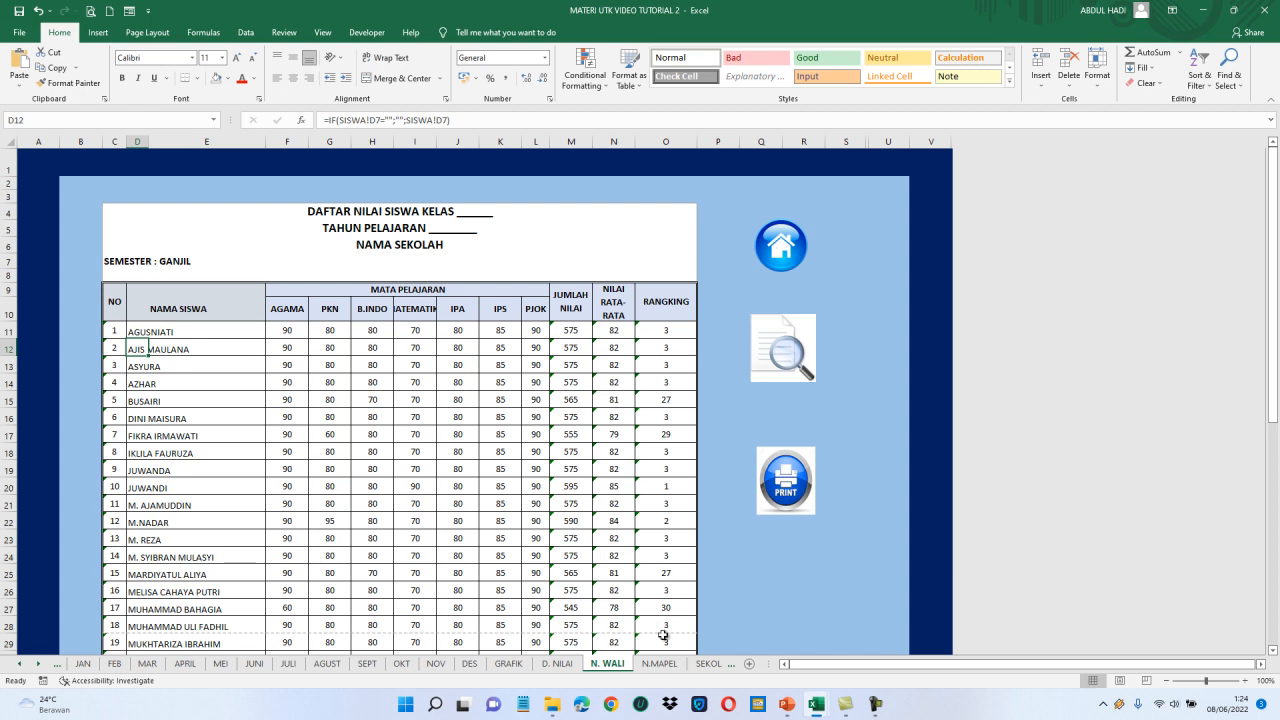
Enter the copied formula =IF(SISWA!D6="";"";SISWA!D6) in cell D12 of the N.MAPEL sheet.
{"action": "left_click", "coordinate": [667, 668]}
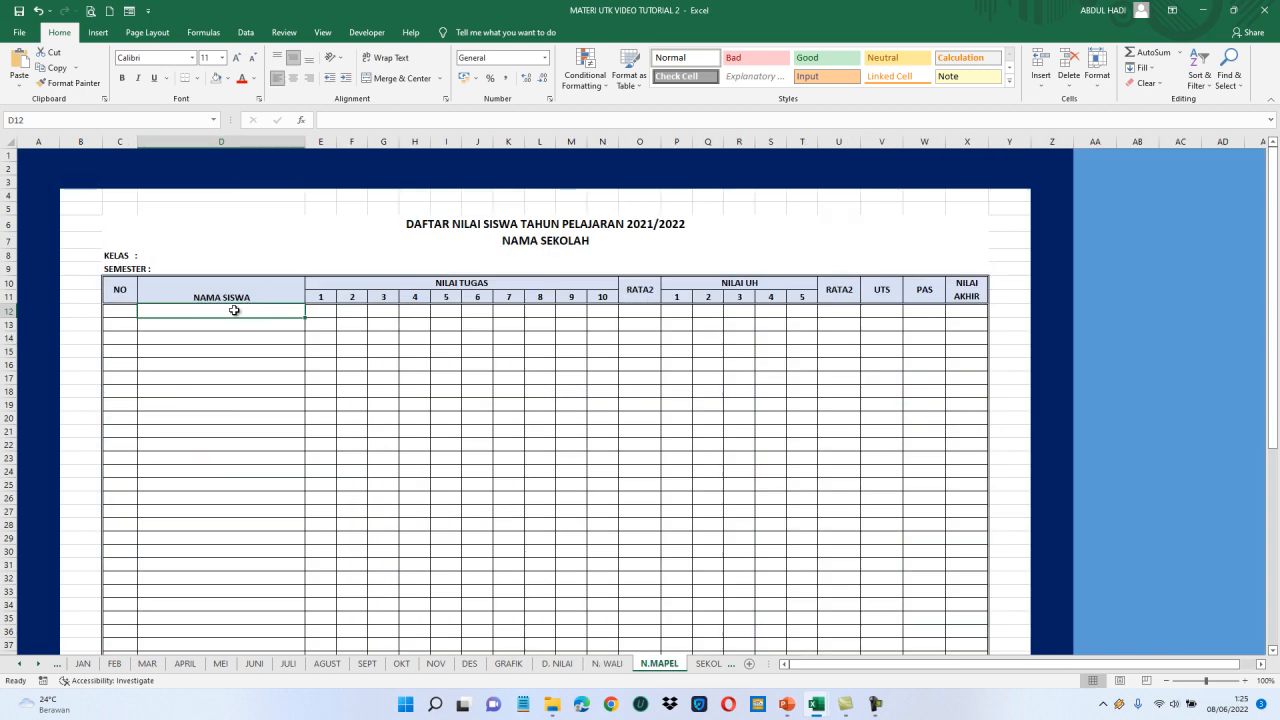
{"action": "left_click_drag", "start_coordinate": [234, 321], "coordinate": [230, 308]}
{"action": "left_click", "coordinate": [230, 308]}
{"action": "left_click", "coordinate": [338, 121]}
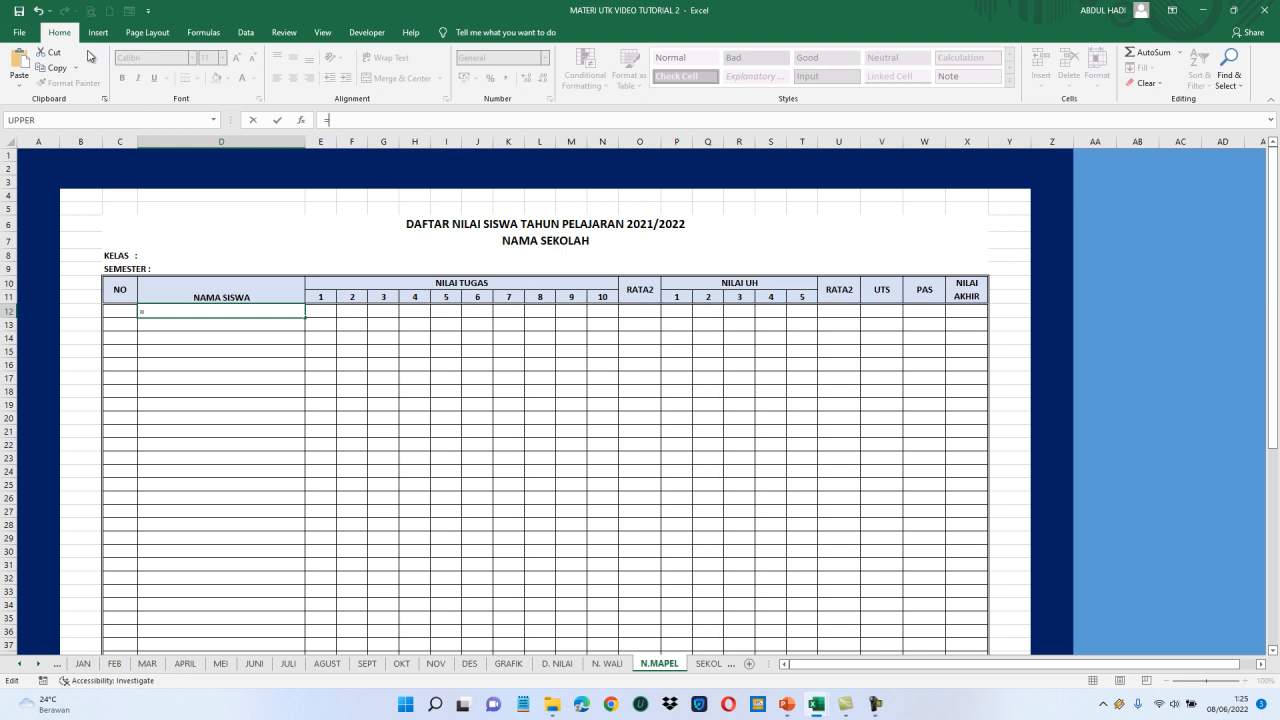
{"action": "left_click", "coordinate": [21, 69]}
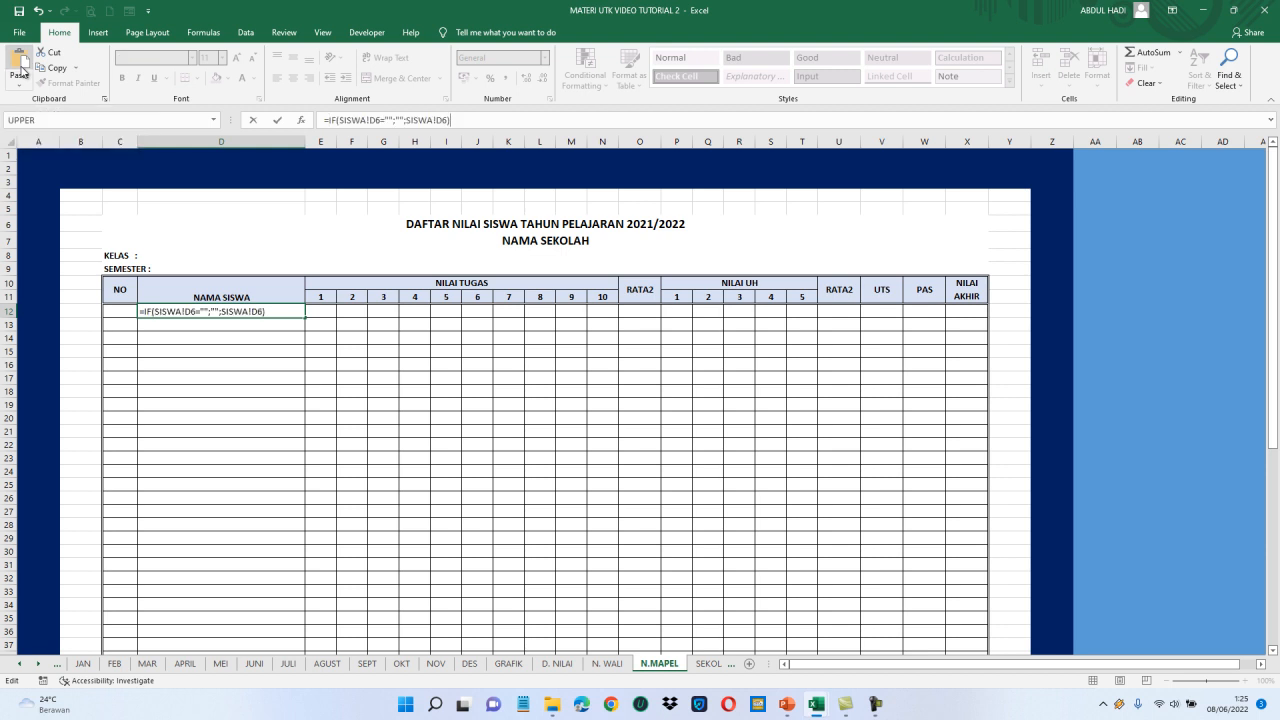
{"action": "key", "text": "Return"}
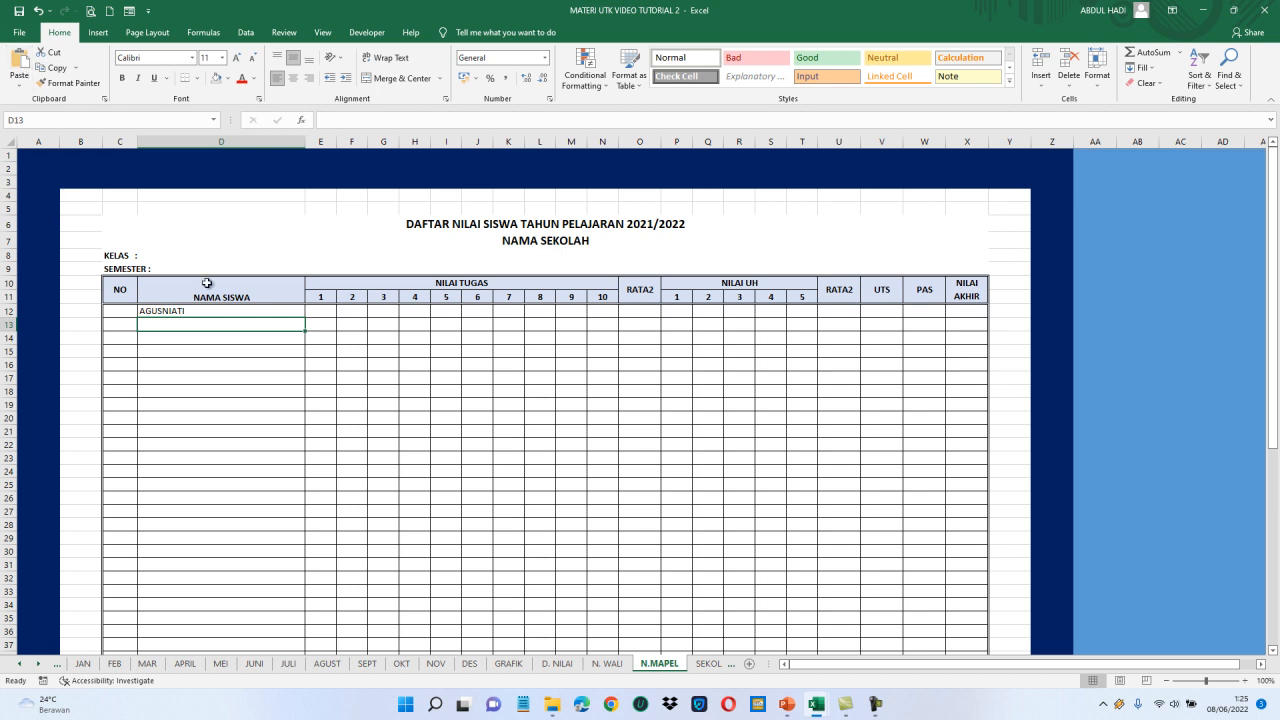
{"action": "left_click", "coordinate": [196, 311]}
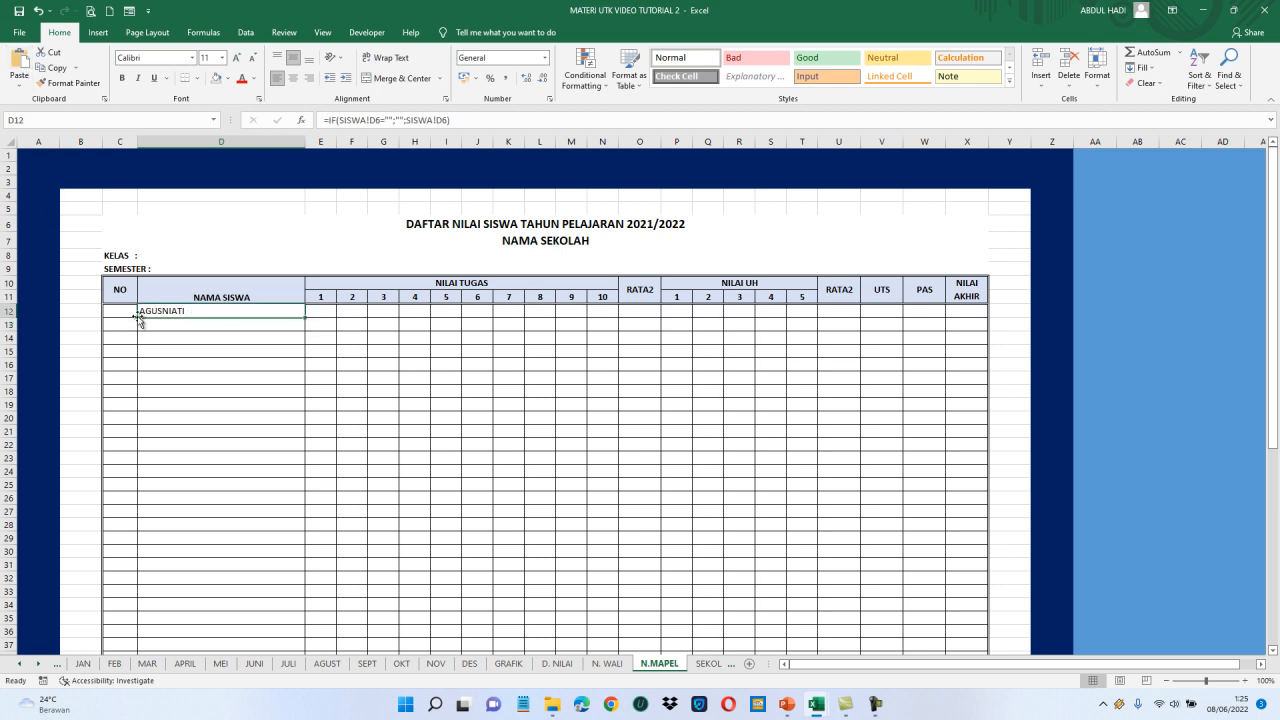
Enter 1 as the first student number in C12 and fill the series down to 30 in C41.
{"action": "left_click", "coordinate": [123, 310]}
{"action": "type", "text": "1"}
{"action": "key", "text": "Return"}
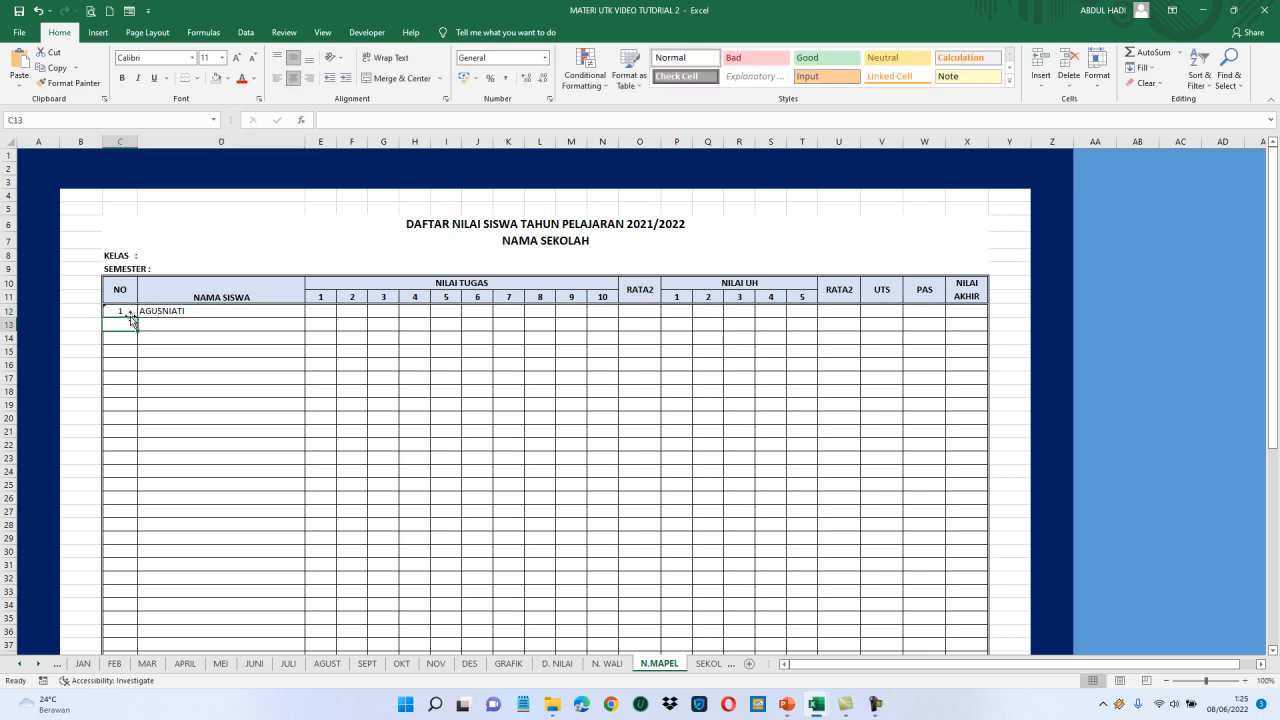
{"action": "left_click", "coordinate": [132, 313]}
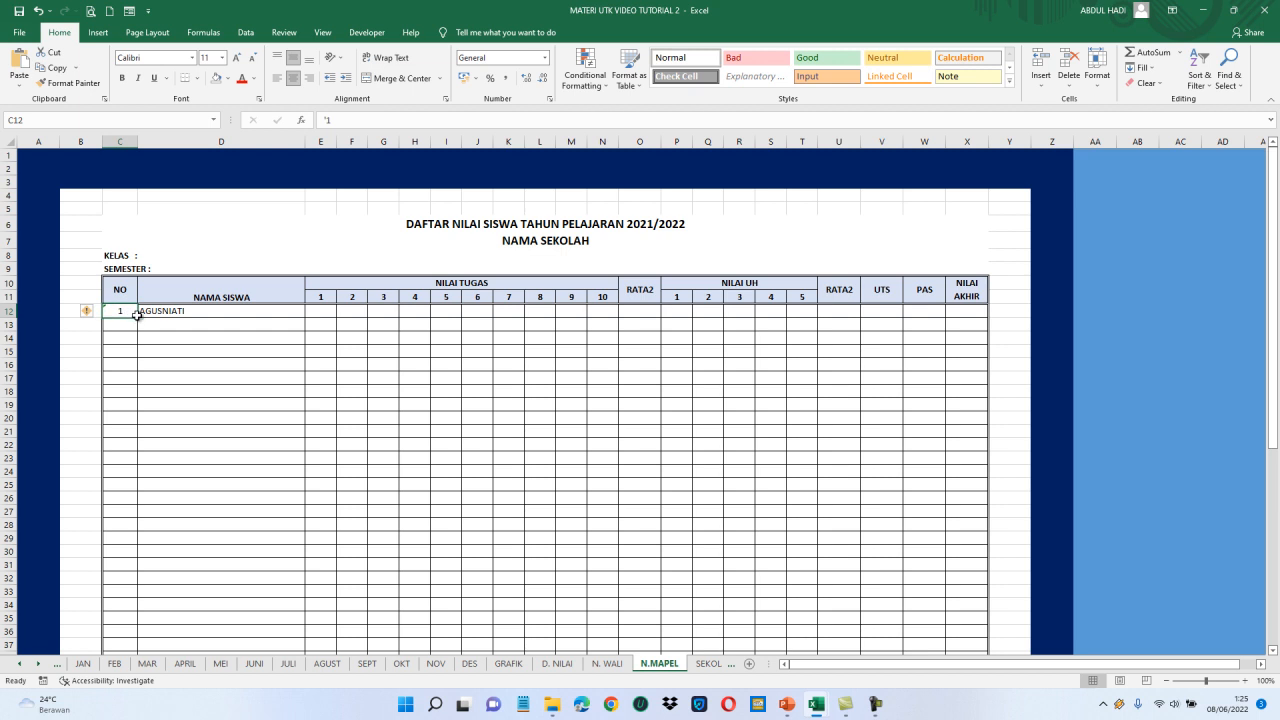
{"action": "left_click_drag", "start_coordinate": [137, 316], "coordinate": [146, 596]}
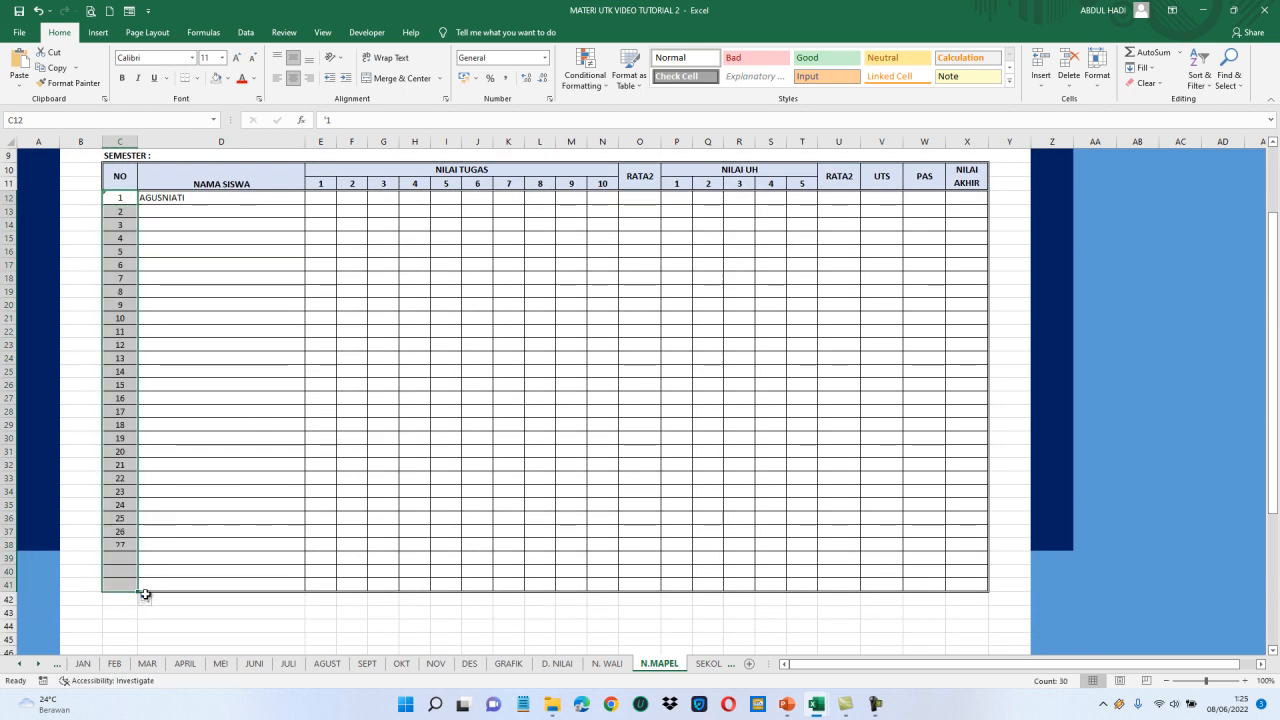
Fill the student name formula from D12 down through D41.
{"action": "left_click", "coordinate": [267, 199]}
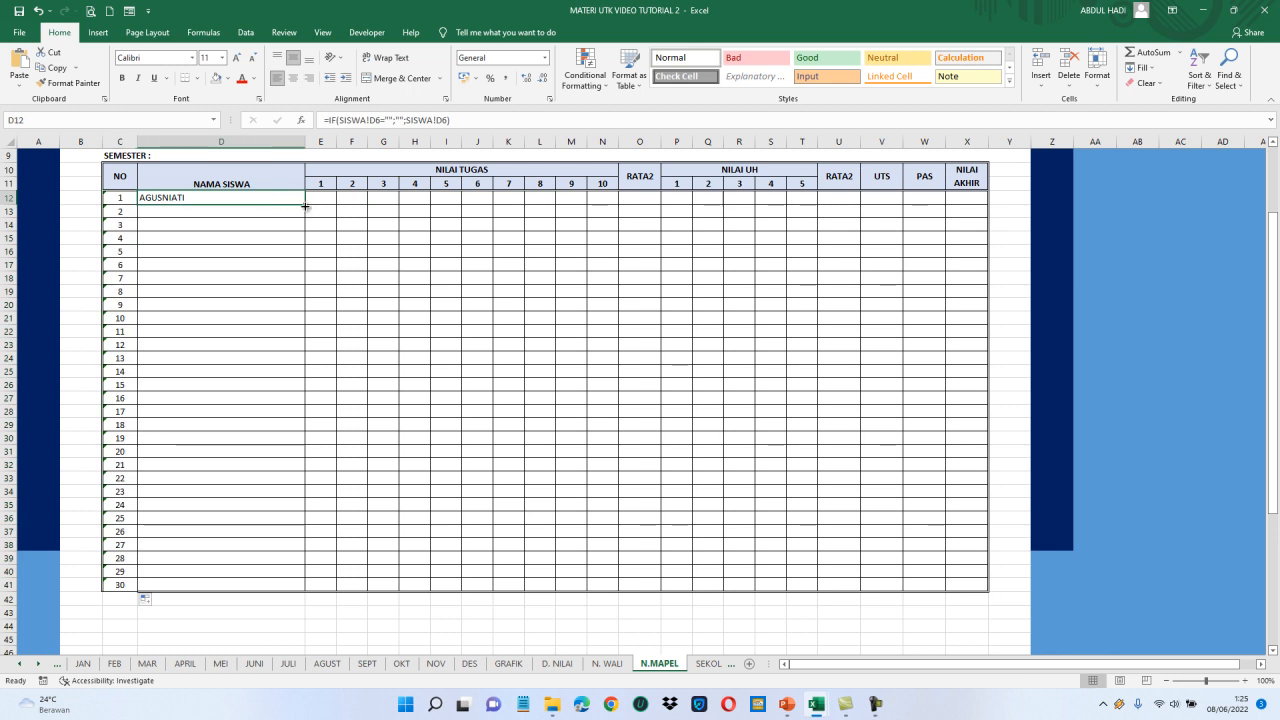
{"action": "left_click_drag", "start_coordinate": [305, 206], "coordinate": [309, 588]}
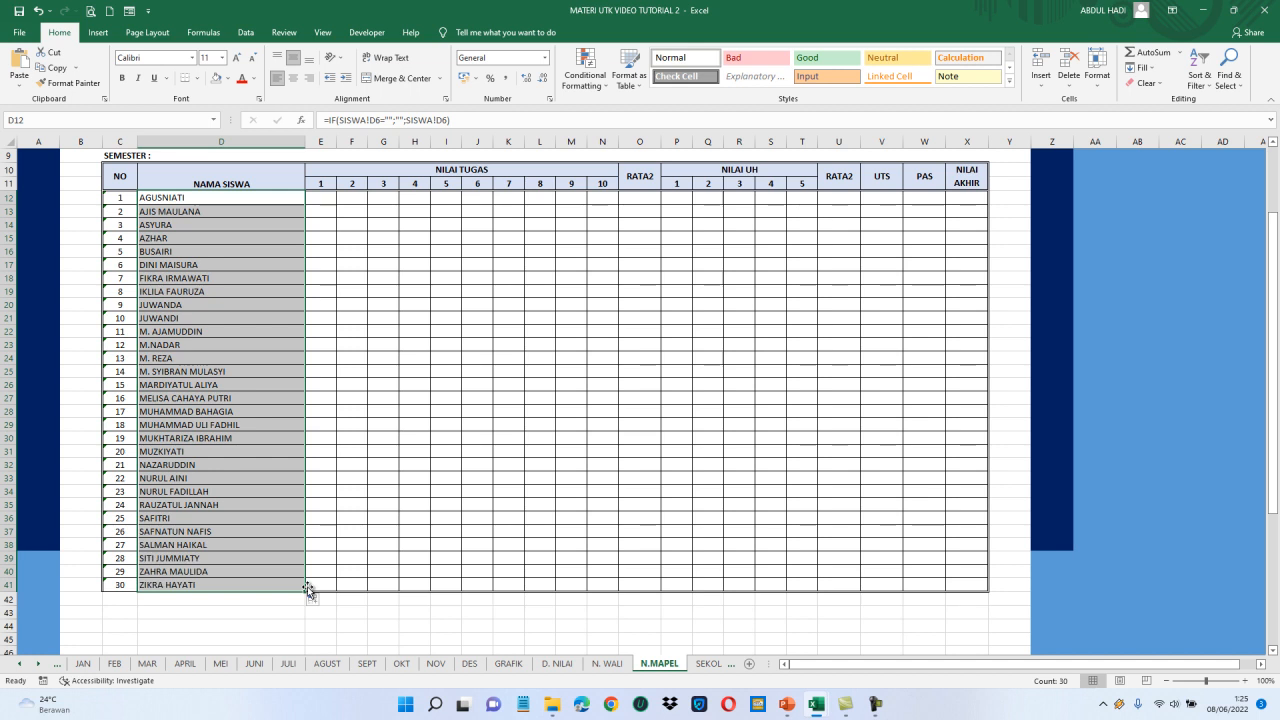
{"action": "left_click", "coordinate": [320, 196]}
{"action": "left_click", "coordinate": [320, 191]}
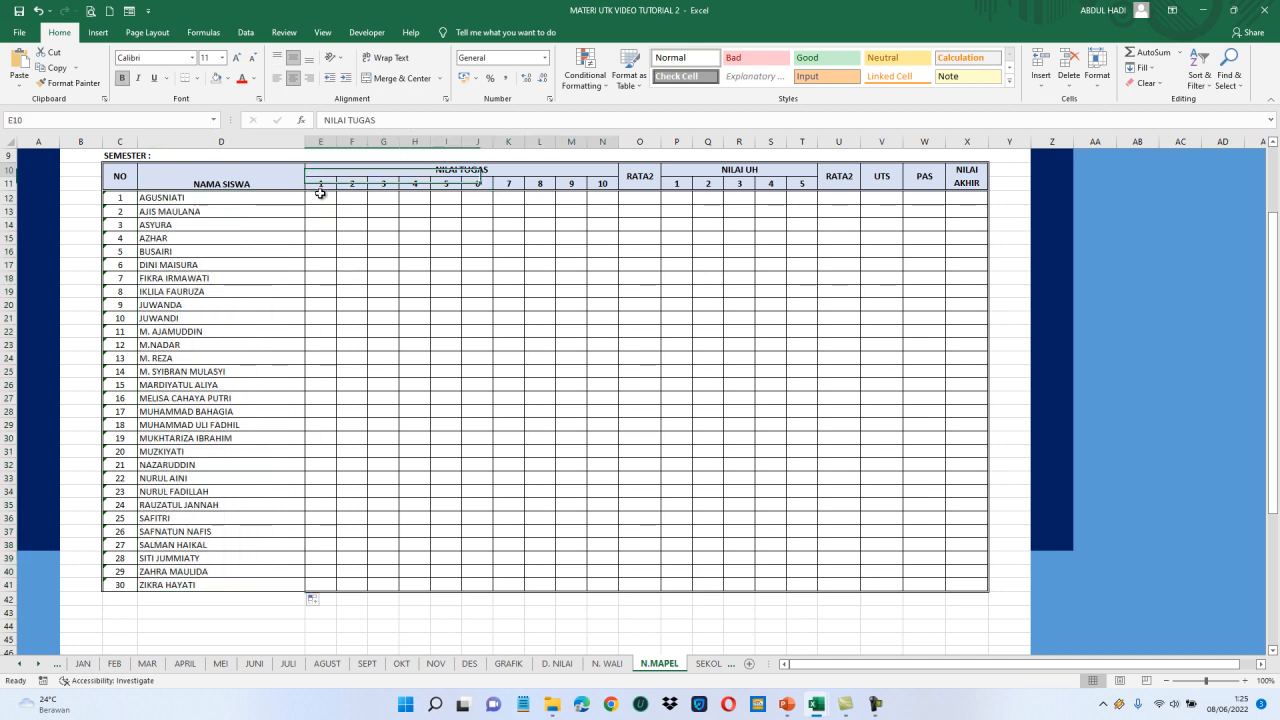
Complete the KELAS line in cell C8 with the class IX A.
{"action": "key", "text": "ctrl+Up"}
{"action": "key", "text": "ctrl+Up"}
{"action": "key", "text": "Down"}
{"action": "key", "text": "Down"}
{"action": "key", "text": "Down"}
{"action": "key", "text": "Down"}
{"action": "key", "text": "Down"}
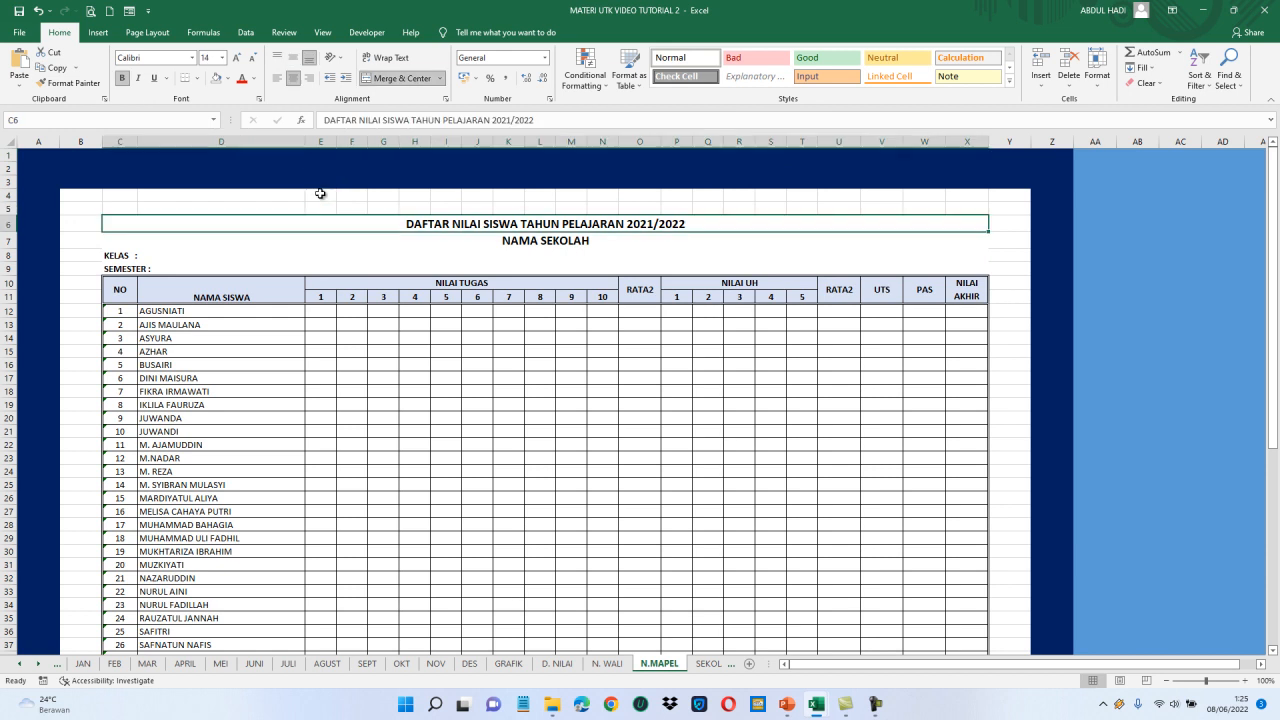
{"action": "left_click", "coordinate": [108, 254]}
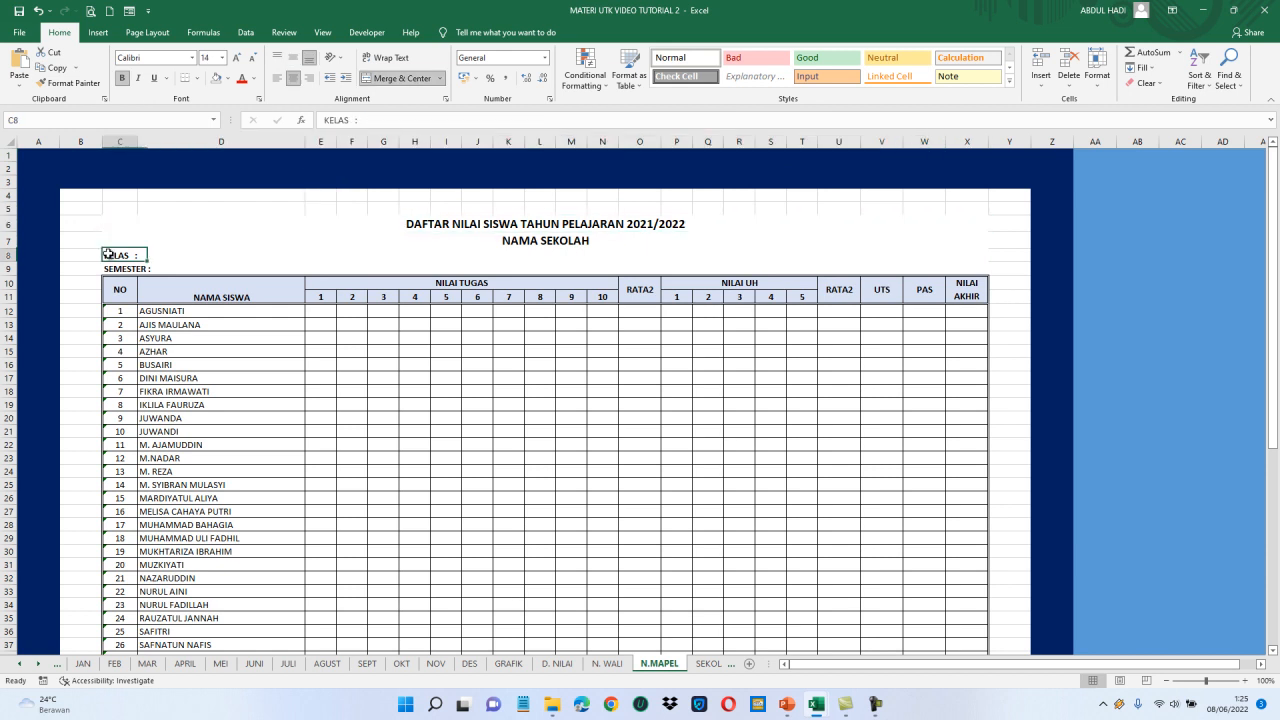
{"action": "left_click", "coordinate": [375, 120]}
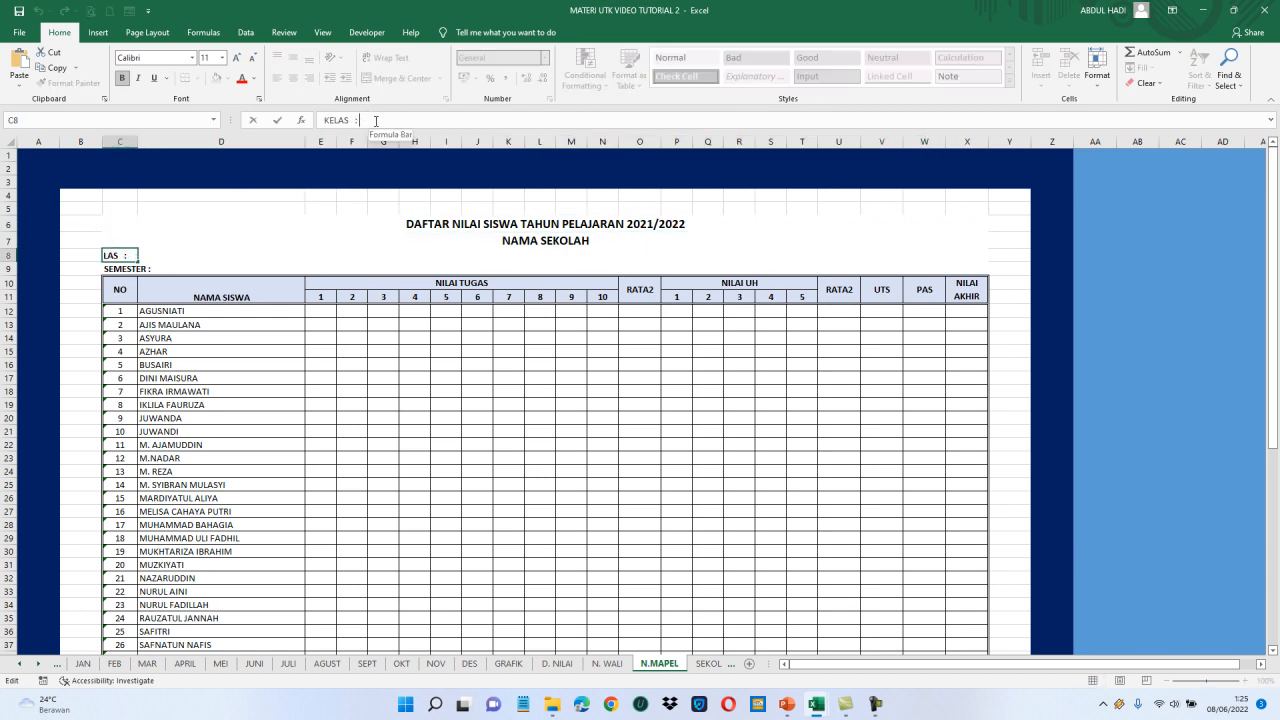
{"action": "type", "text": "IX"}
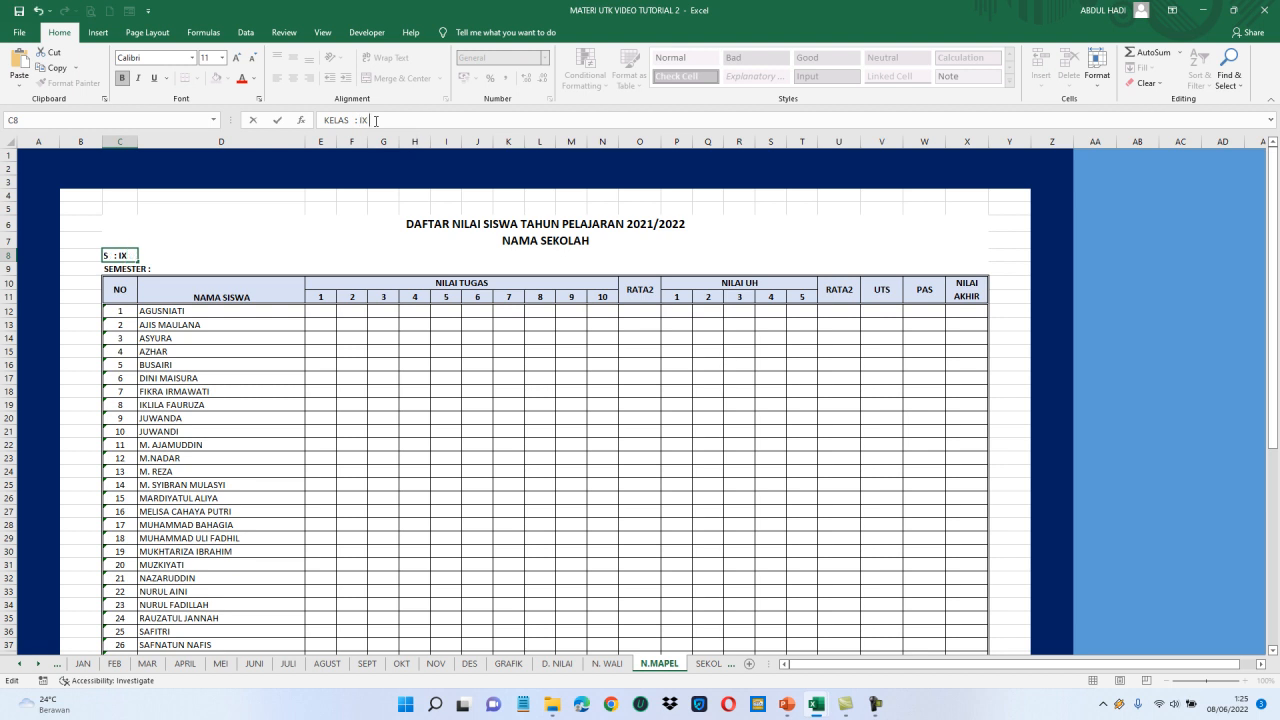
{"action": "type", "text": " A"}
{"action": "key", "text": "Return"}
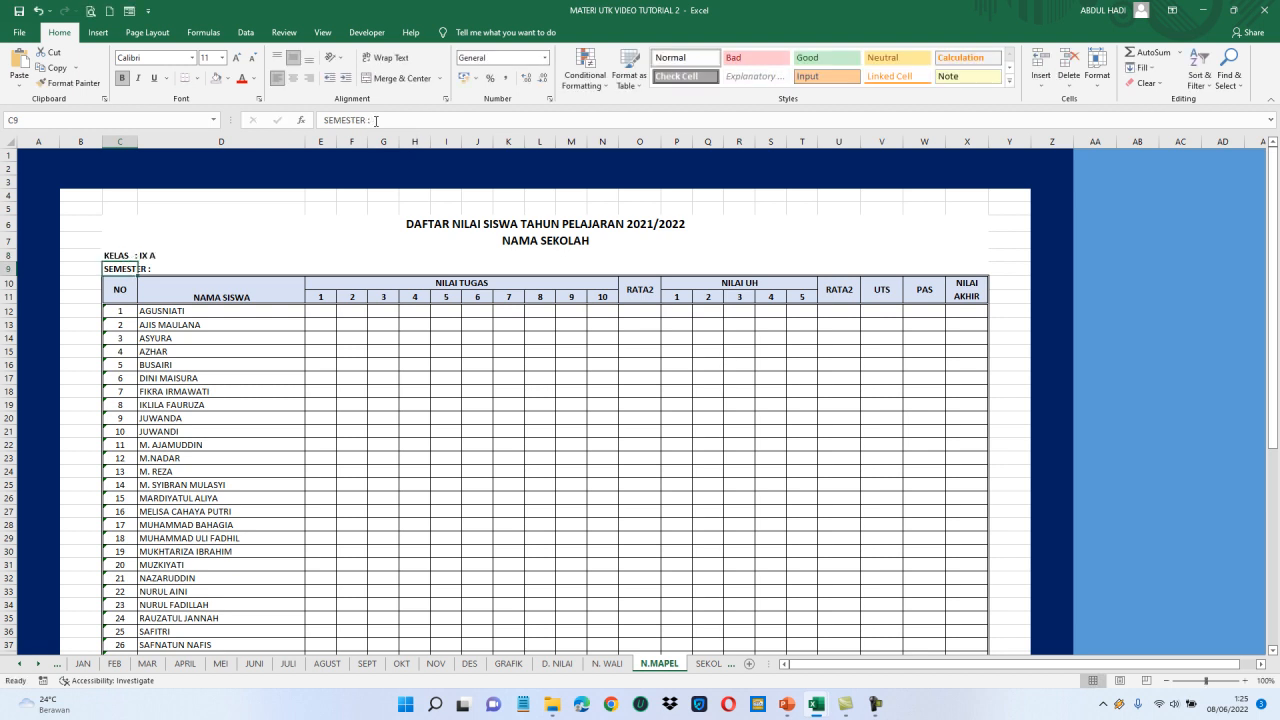
Enter =AVERAGE(E12:N12) in O12 to average the first student's ten NILAI TUGAS scores.
{"action": "left_click", "coordinate": [641, 317]}
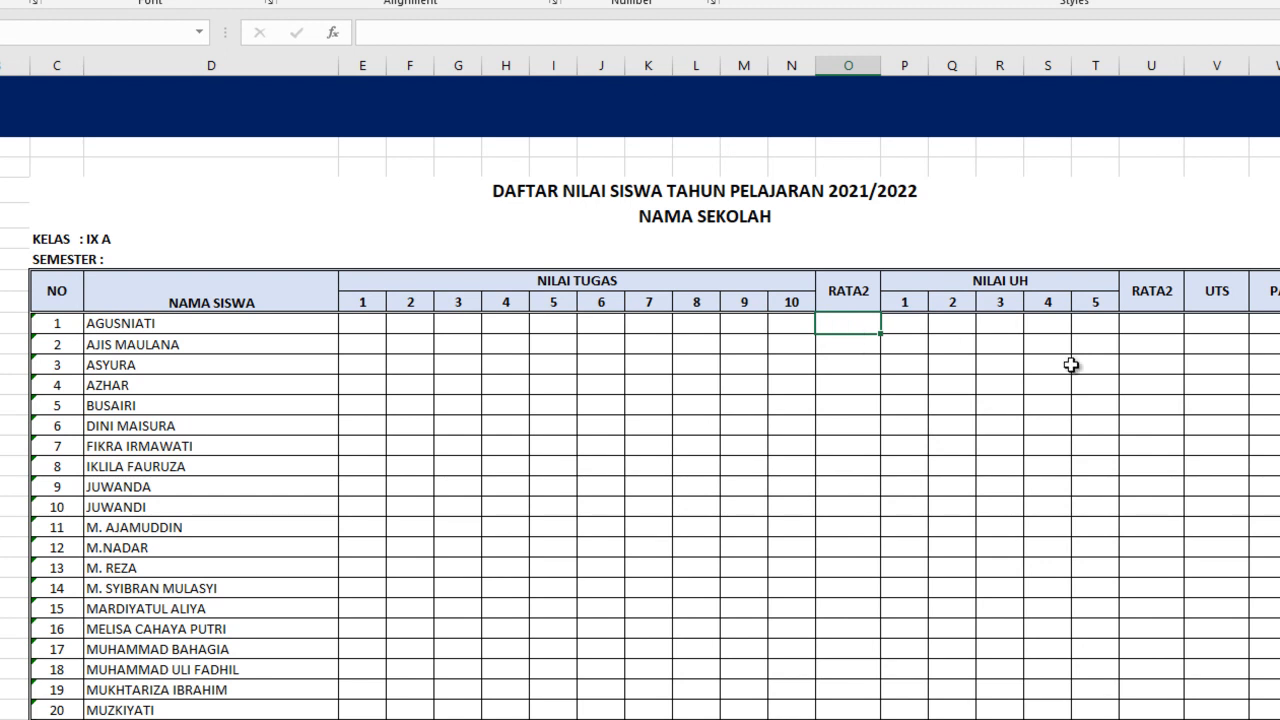
{"action": "type", "text": "=AVE"}
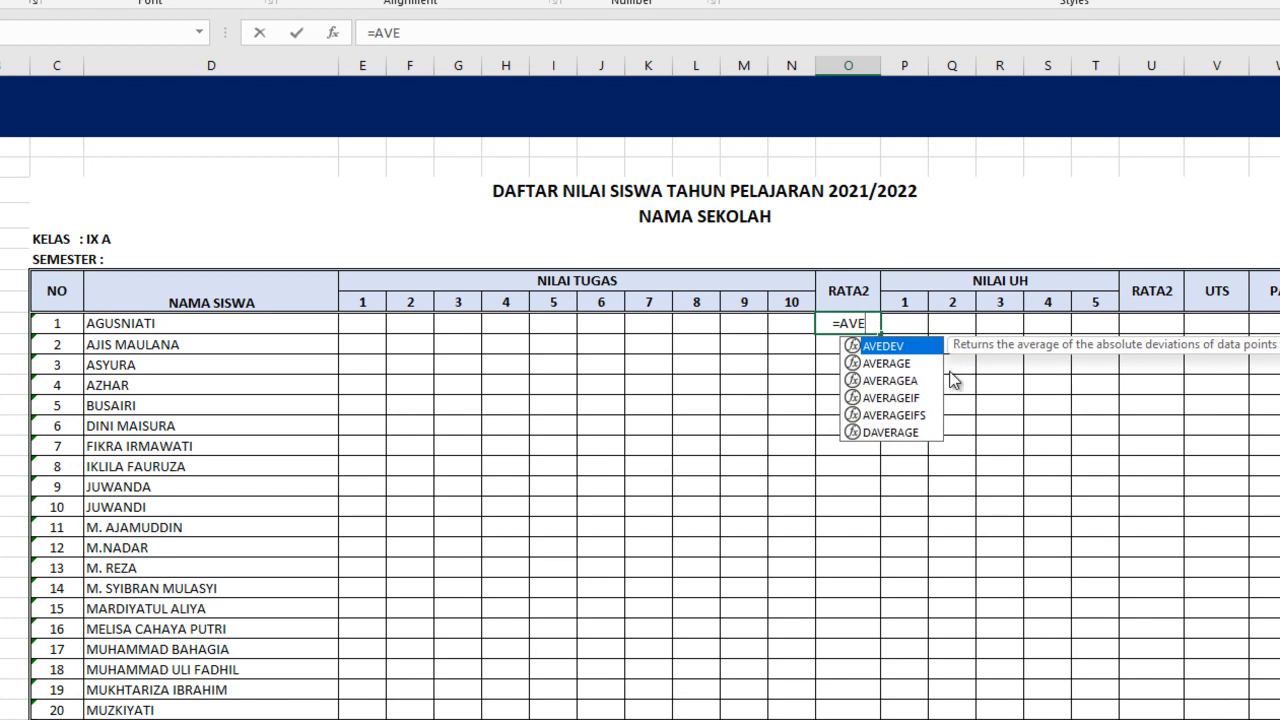
{"action": "double_click", "coordinate": [906, 363]}
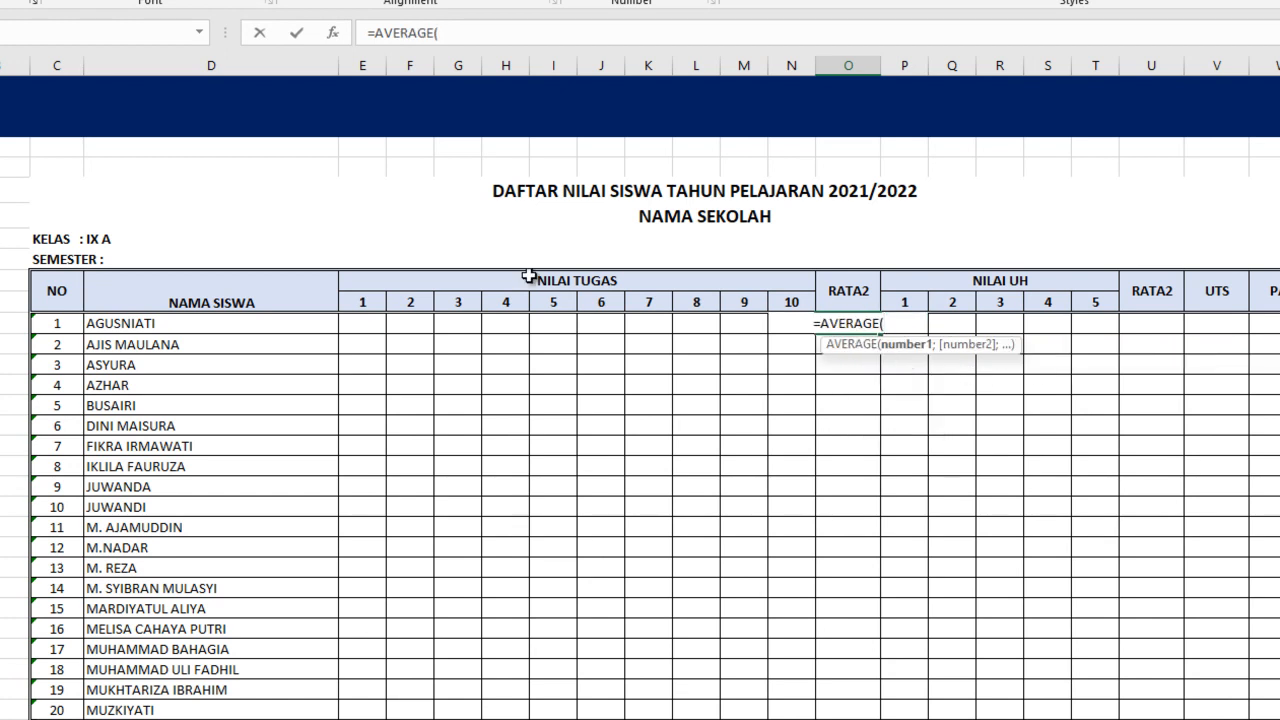
{"action": "left_click", "coordinate": [370, 327]}
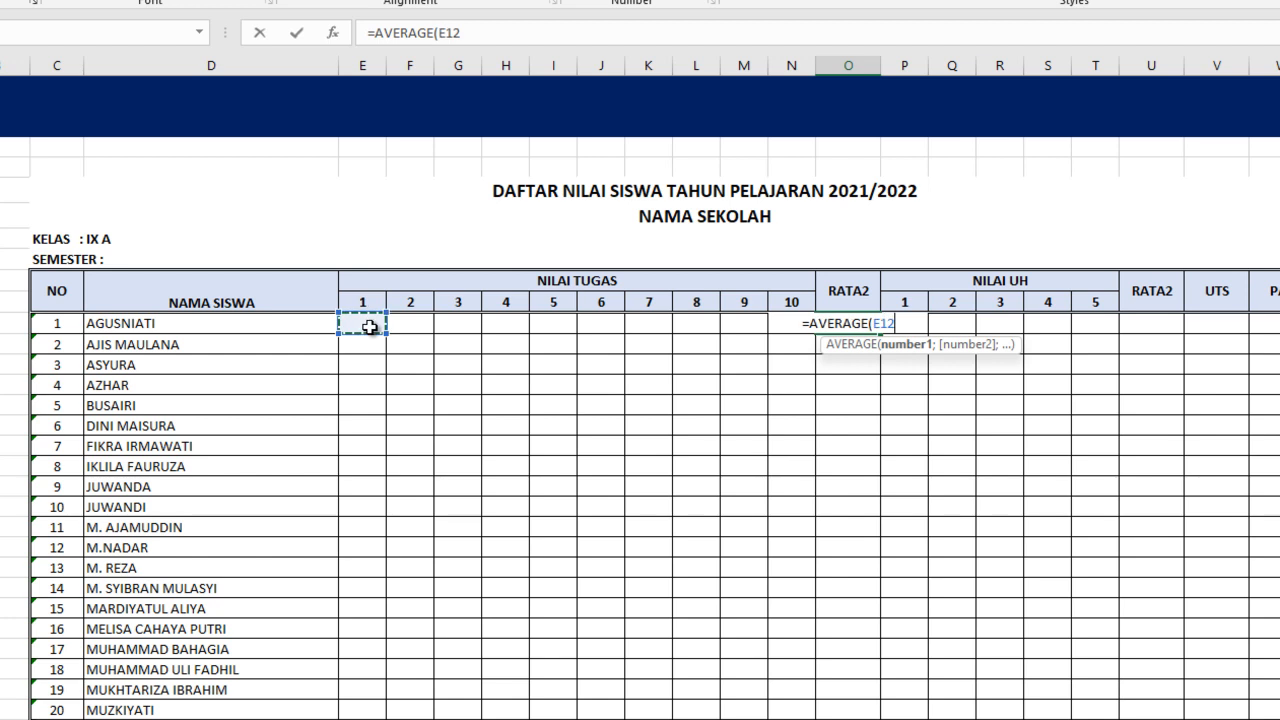
{"action": "key", "text": "shift+Right"}
{"action": "key", "text": "shift+Right"}
{"action": "key", "text": "shift+Right"}
{"action": "key", "text": "shift+Right"}
{"action": "key", "text": "shift+Right"}
{"action": "key", "text": "shift+Right"}
{"action": "key", "text": "shift+Right"}
{"action": "key", "text": "shift+Right"}
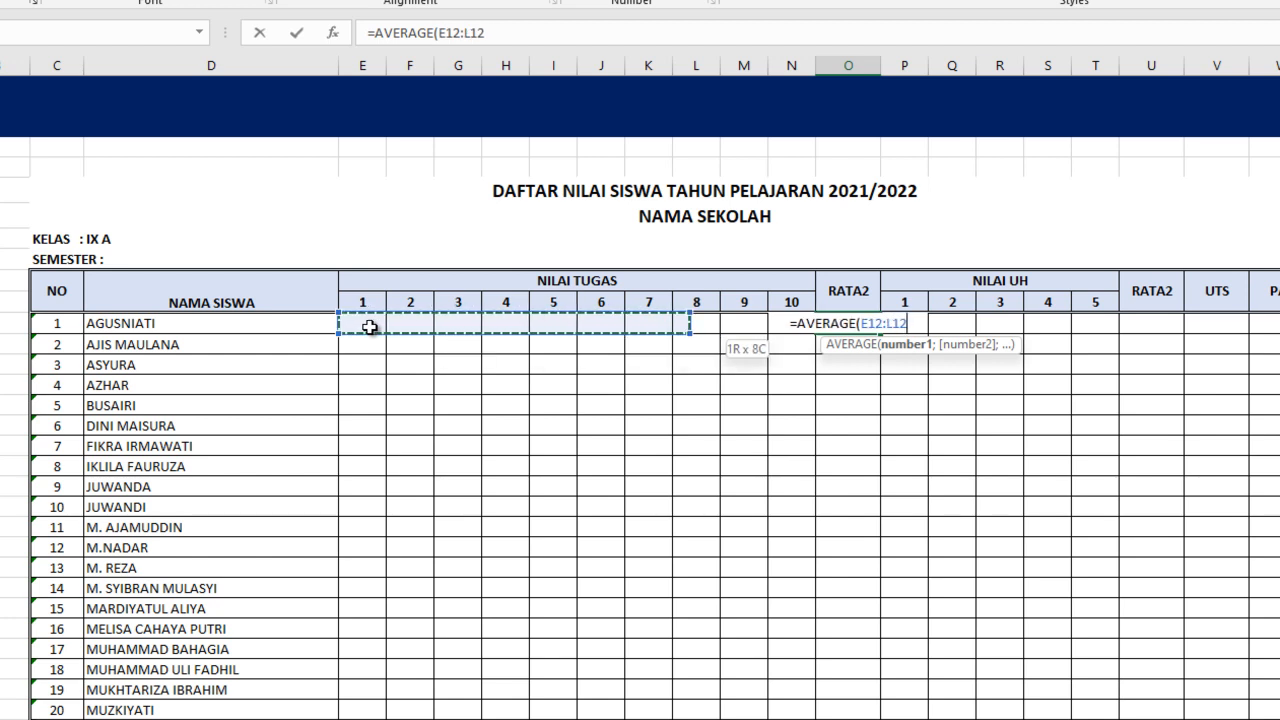
{"action": "key", "text": "shift+Right"}
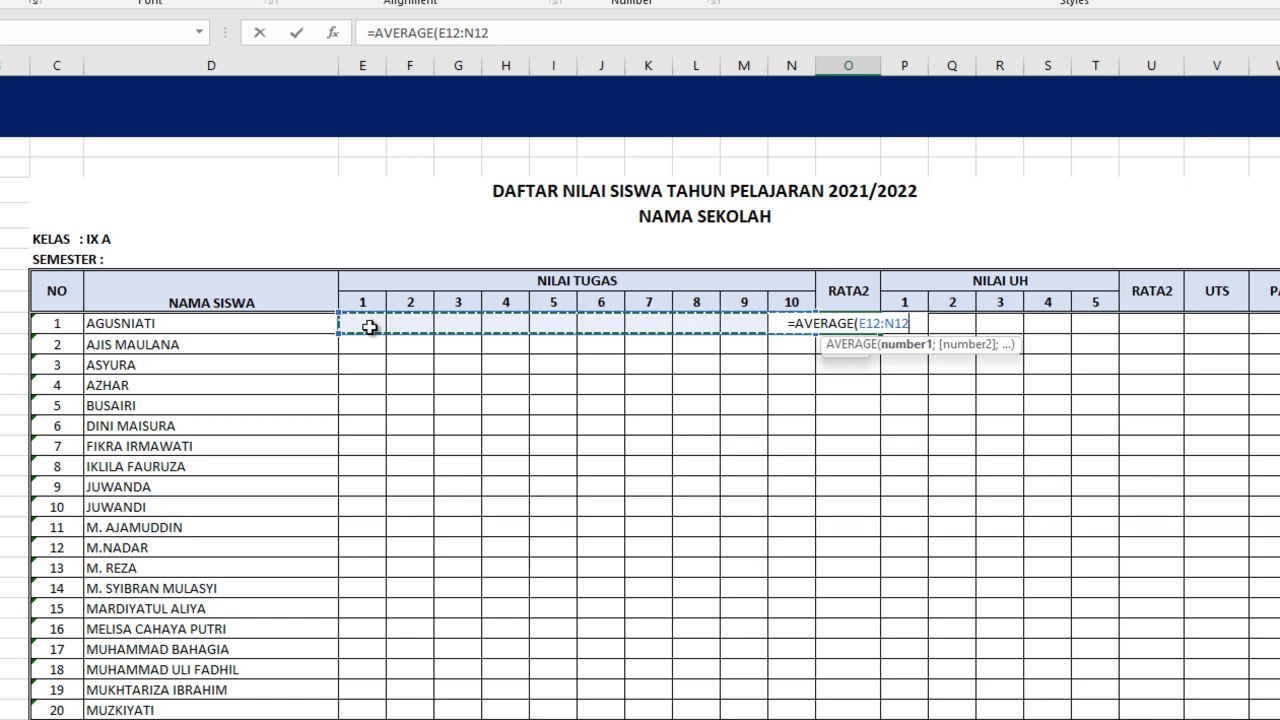
{"action": "key", "text": "Return"}
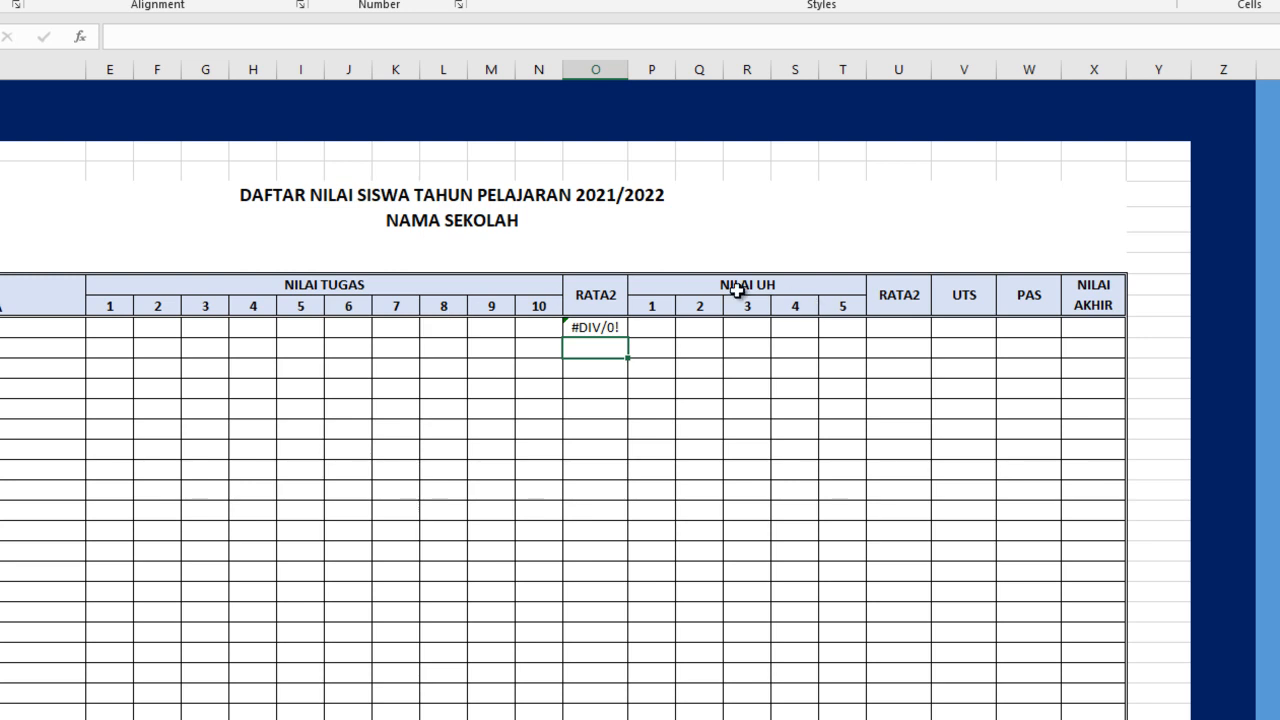
Enter an AVERAGE formula in U12 over the first student's five NILAI UH scores, P12:T12.
{"action": "left_click", "coordinate": [893, 330]}
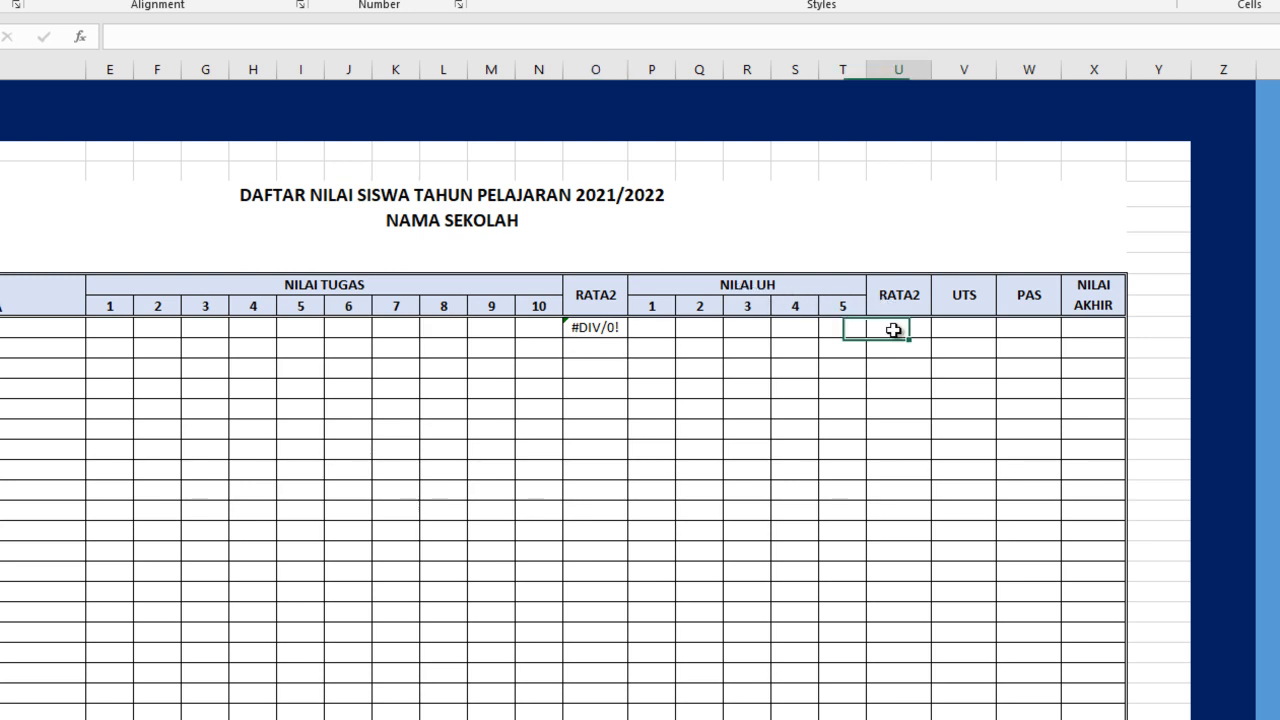
{"action": "type", "text": "=AVERAGE("}
{"action": "left_click_drag", "start_coordinate": [661, 327], "coordinate": [843, 327]}
{"action": "key", "text": "Return"}
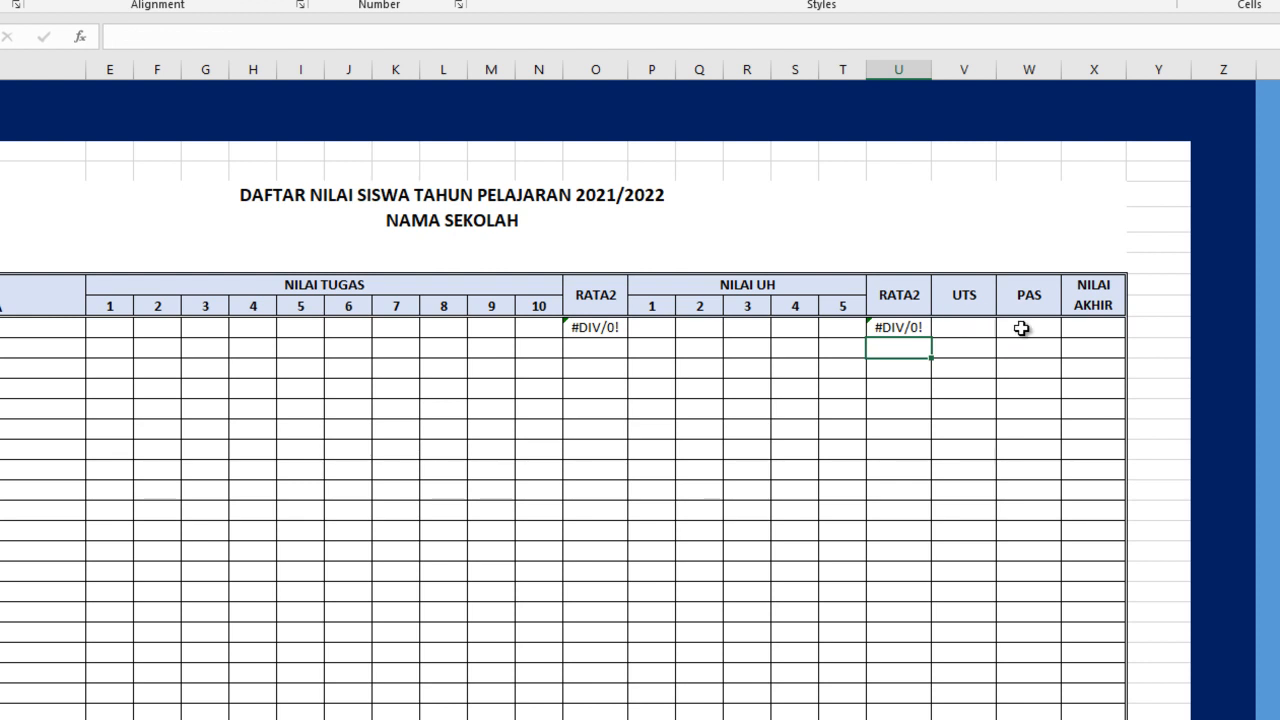
Note the PAS weight above the grade table, with PAS in T5 and 40 in U5.
{"action": "left_click", "coordinate": [1080, 330]}
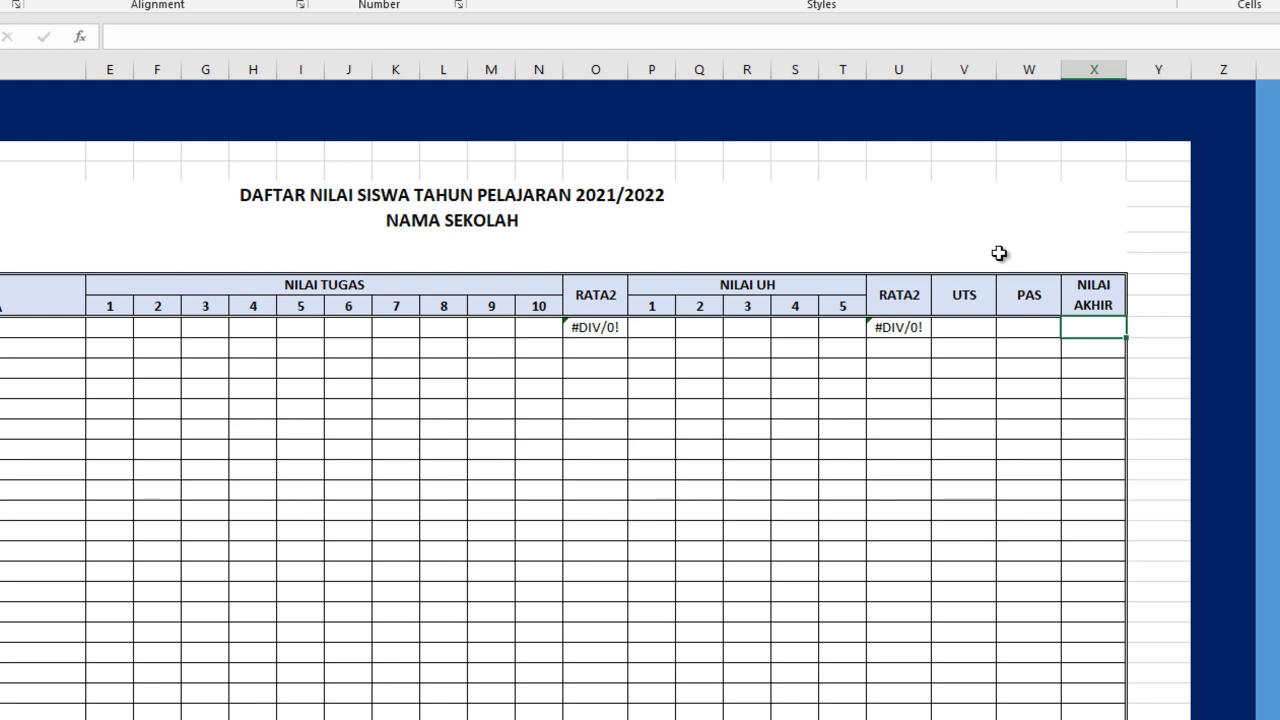
{"action": "left_click", "coordinate": [823, 177]}
{"action": "type", "text": "PAS"}
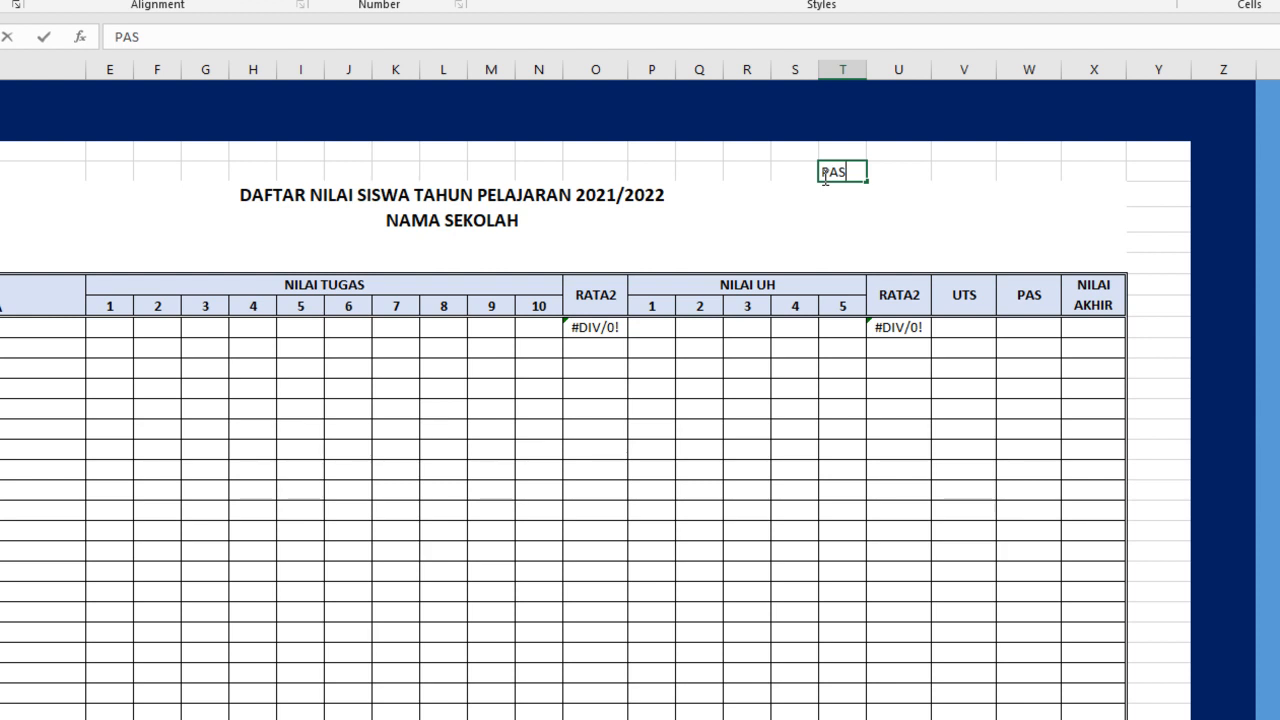
{"action": "key", "text": "Tab"}
{"action": "type", "text": "40"}
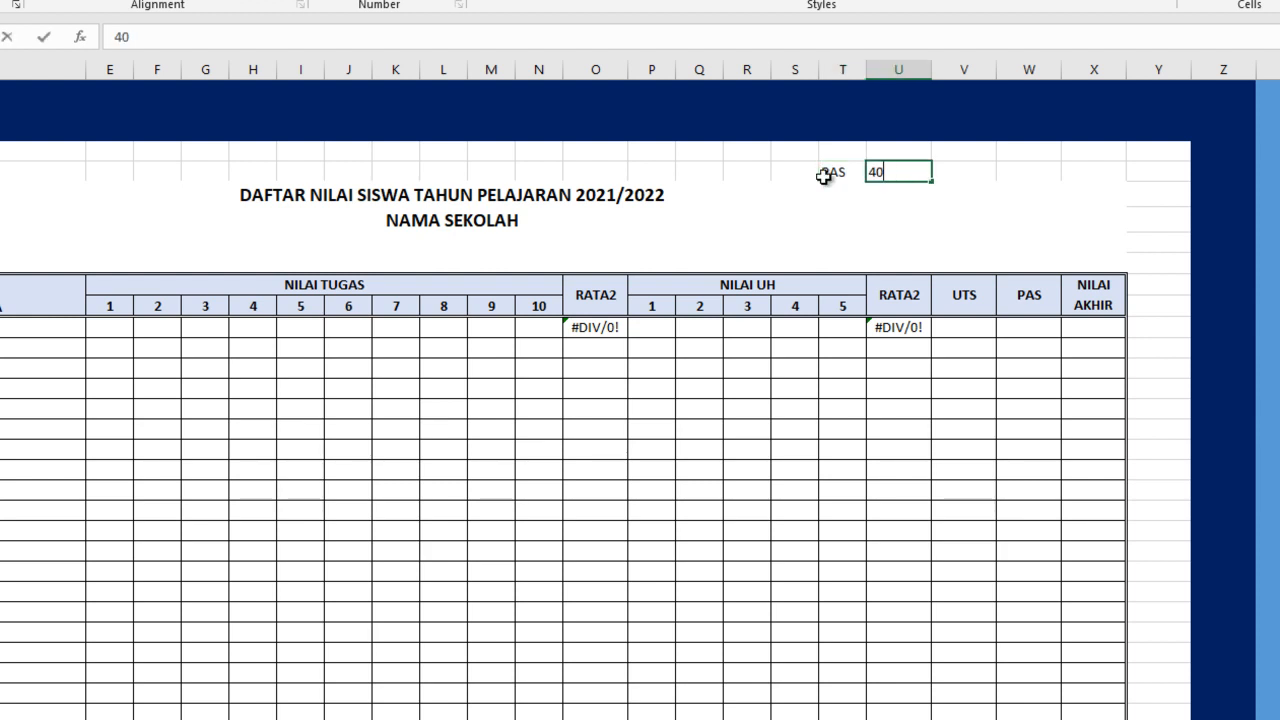
{"action": "key", "text": "Return"}
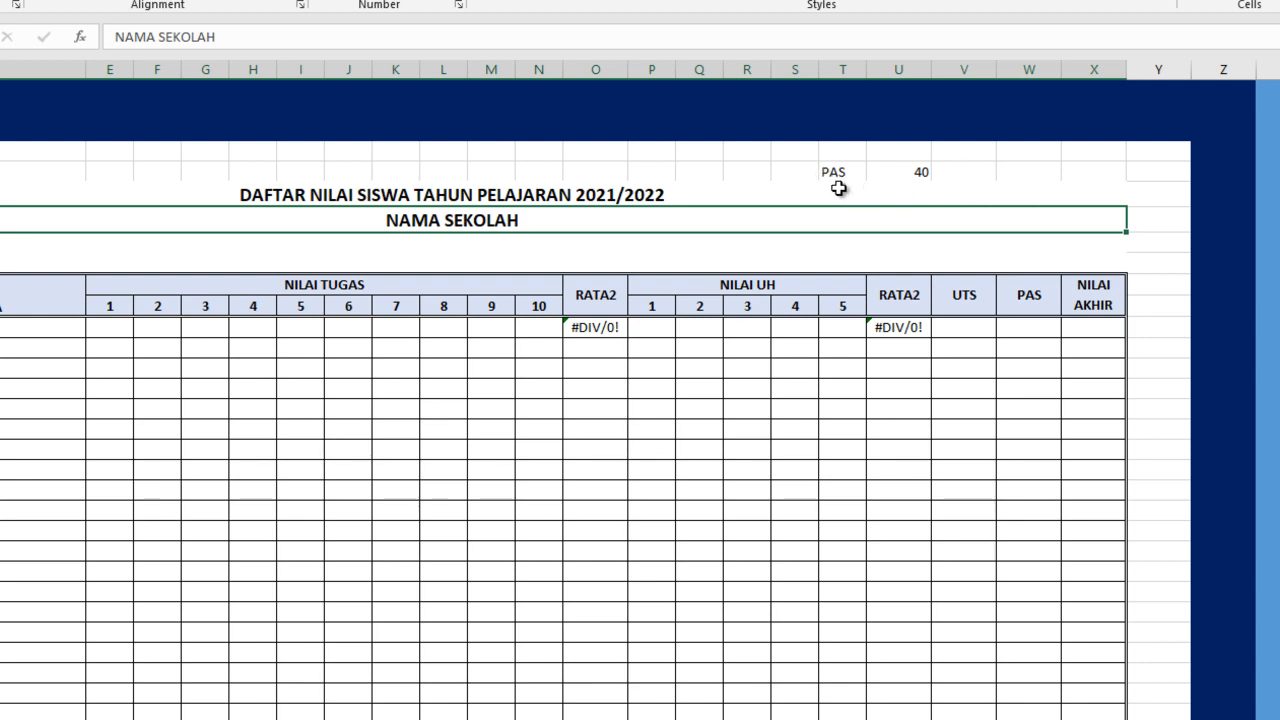
{"action": "left_click", "coordinate": [837, 188]}
{"action": "left_click", "coordinate": [835, 229]}
Note the other grade weights beside it, UTS =30 in V5 and UH=15 in W5.
{"action": "left_click", "coordinate": [980, 172]}
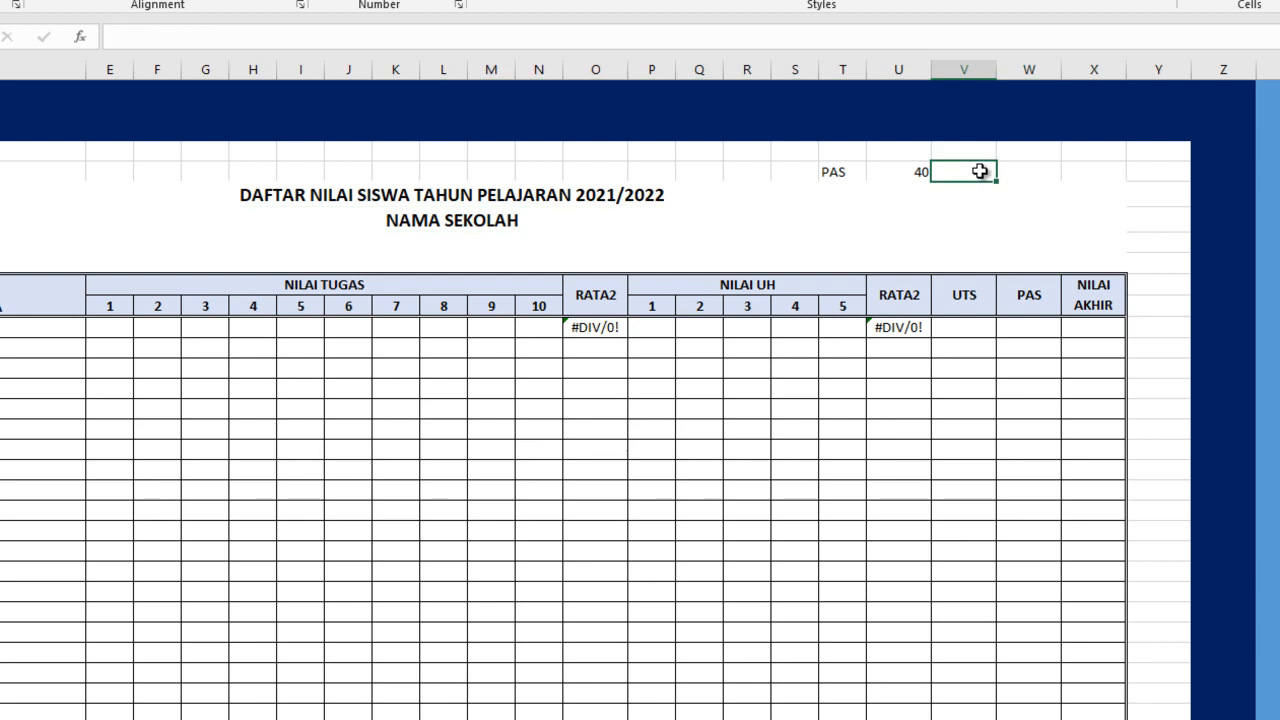
{"action": "type", "text": "UTS"}
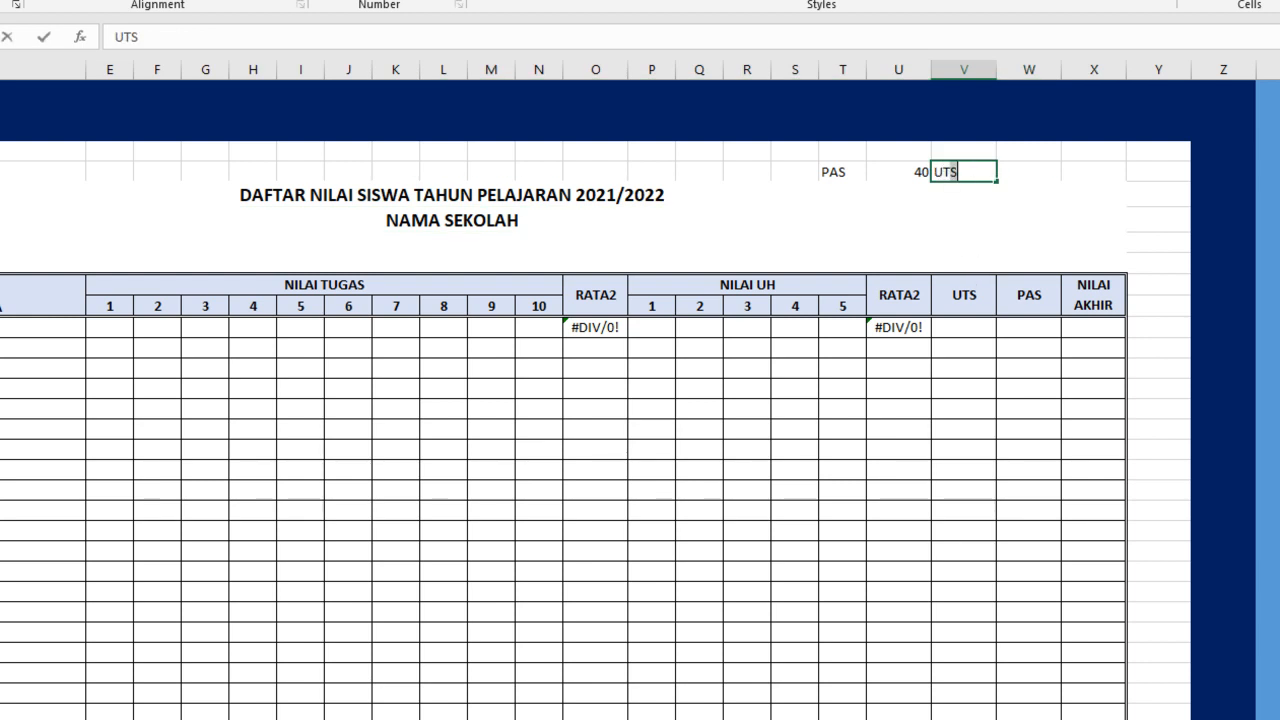
{"action": "type", "text": " =M"}
{"action": "key", "text": "BackSpace"}
{"action": "type", "text": "30"}
{"action": "left_click", "coordinate": [1032, 172]}
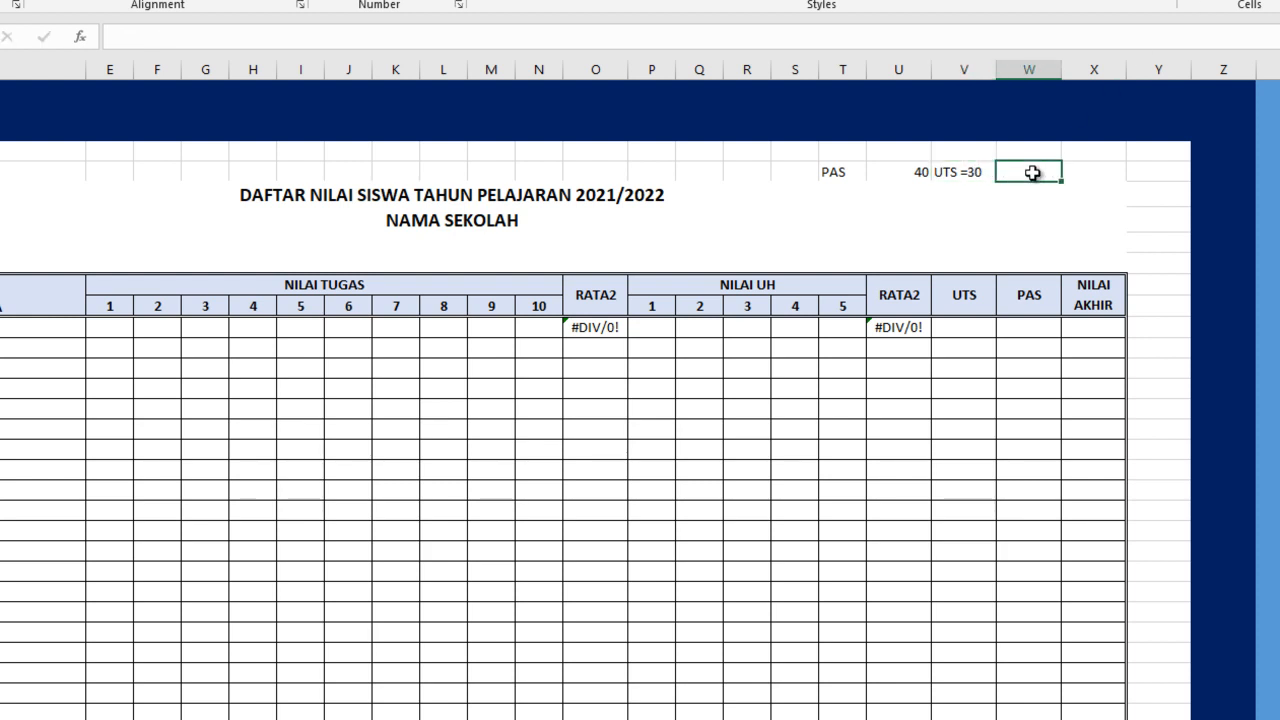
{"action": "type", "text": "UH=15"}
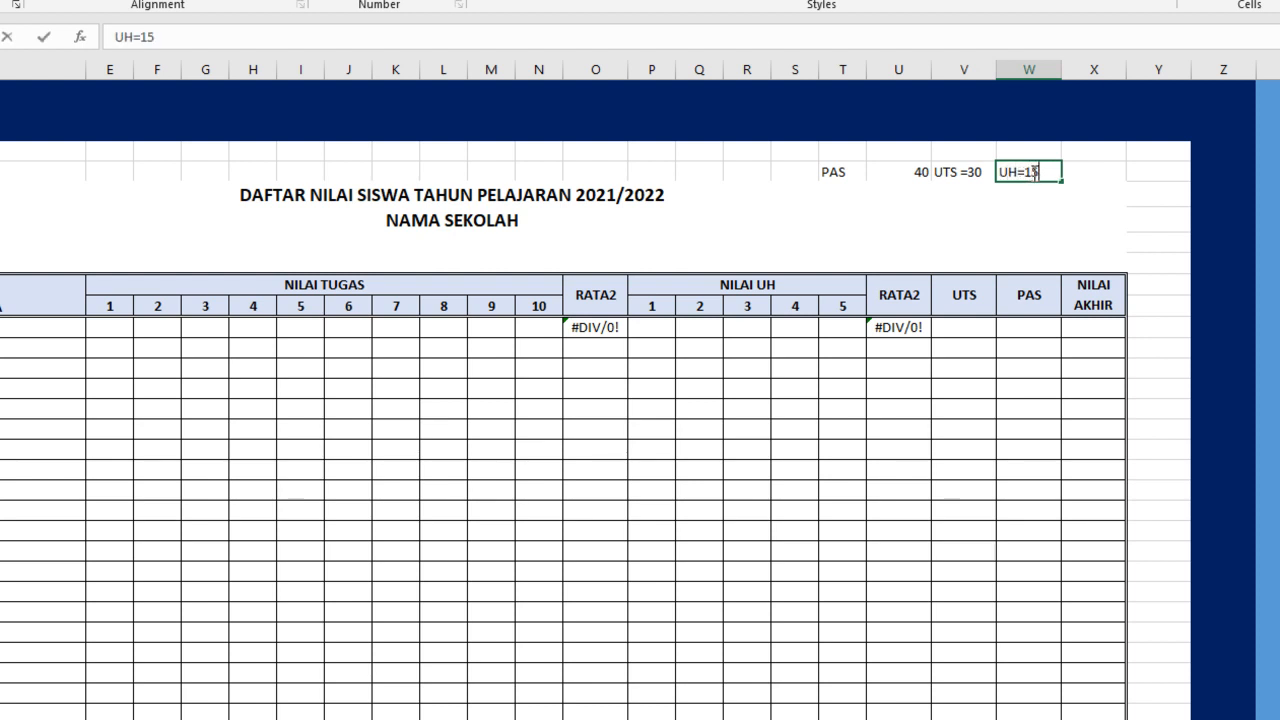
{"action": "left_click", "coordinate": [1084, 169]}
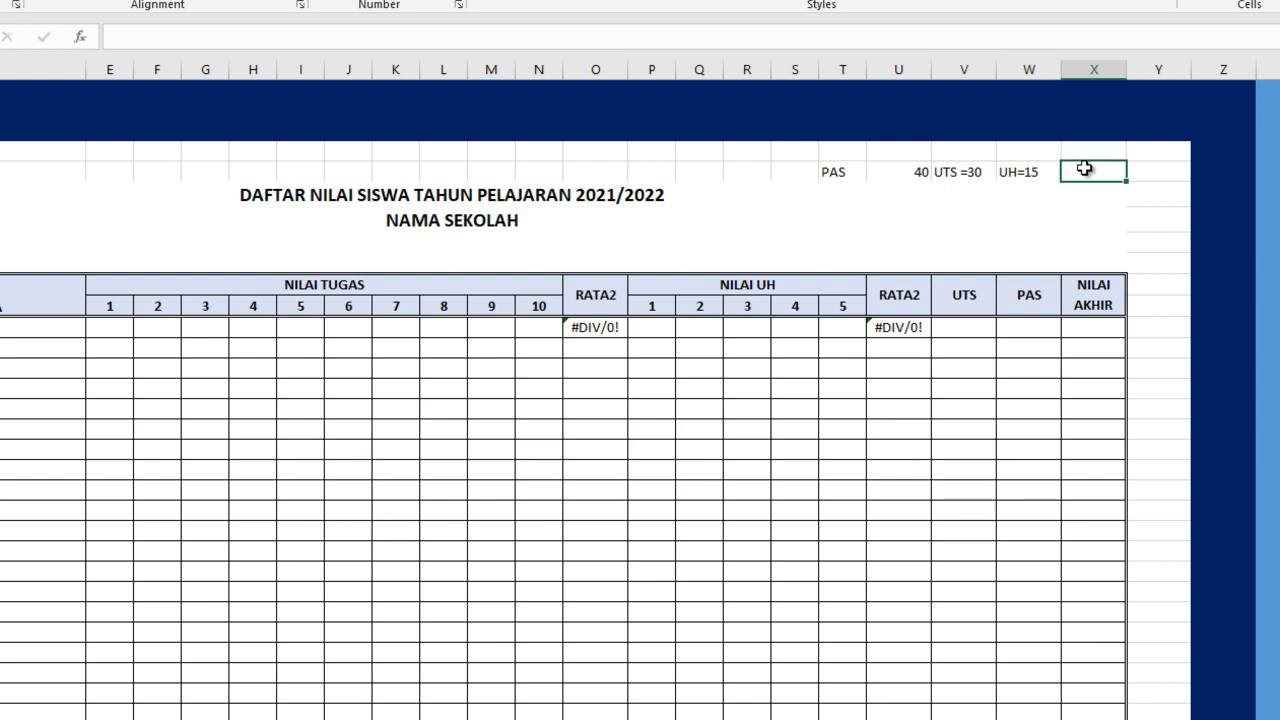
{"action": "type", "text": "NILAI AKHIR"}
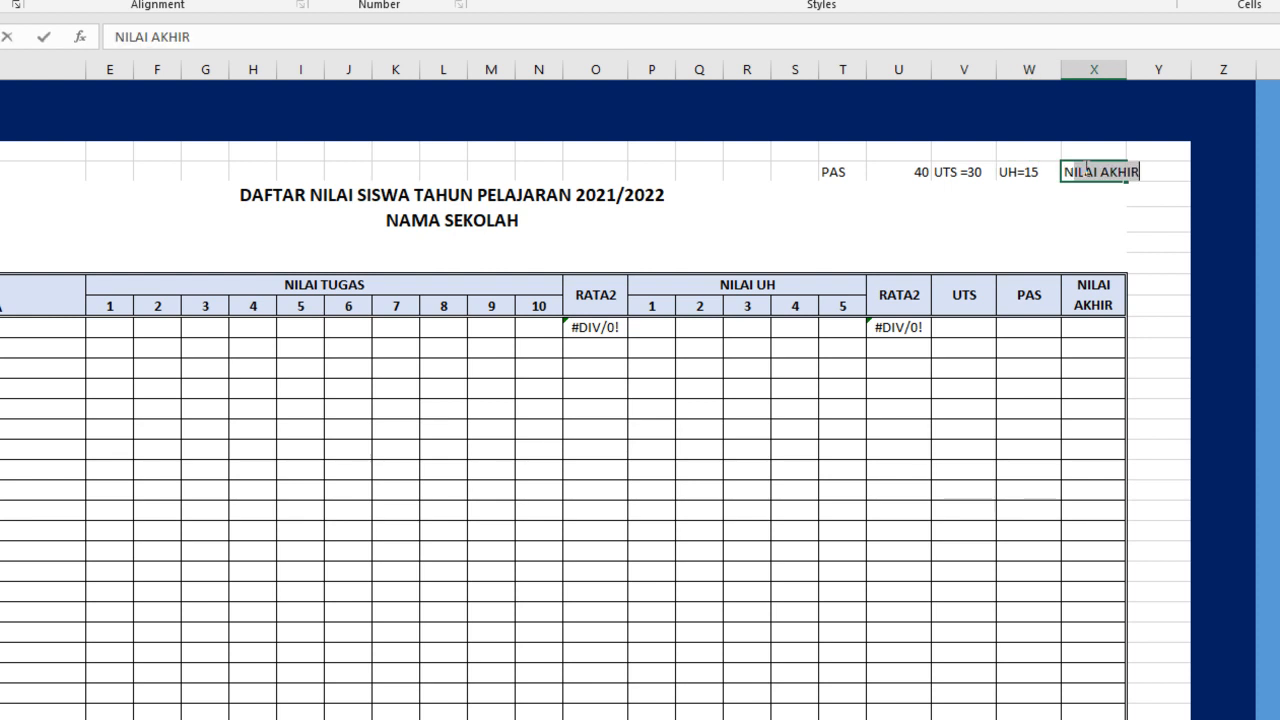
{"action": "key", "text": "BackSpace"}
{"action": "key", "text": "BackSpace"}
{"action": "key", "text": "BackSpace"}
{"action": "key", "text": "BackSpace"}
{"action": "key", "text": "BackSpace"}
{"action": "key", "text": "BackSpace"}
{"action": "key", "text": "BackSpace"}
{"action": "key", "text": "BackSpace"}
{"action": "key", "text": "BackSpace"}
{"action": "key", "text": "BackSpace"}
{"action": "key", "text": "BackSpace"}
Note the assignment weight in X5 above the grade table as NT = 15.
{"action": "type", "text": "NT = 15"}
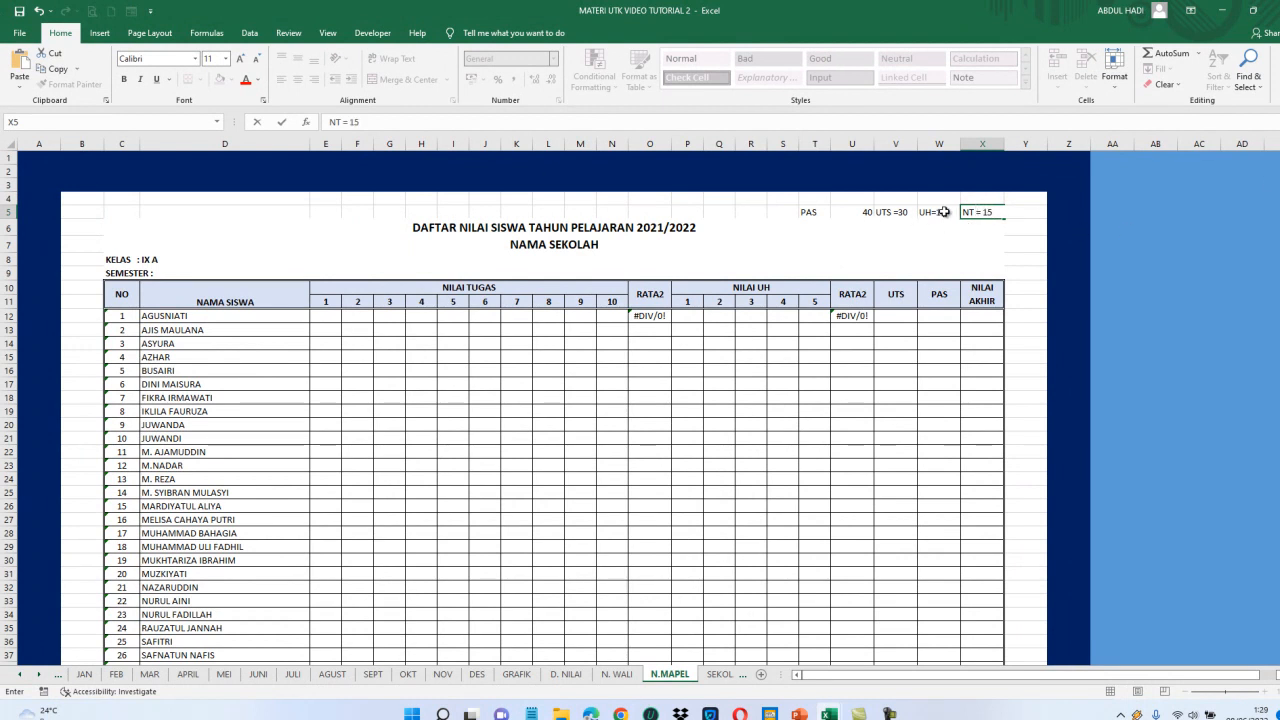
{"action": "key", "text": "Return"}
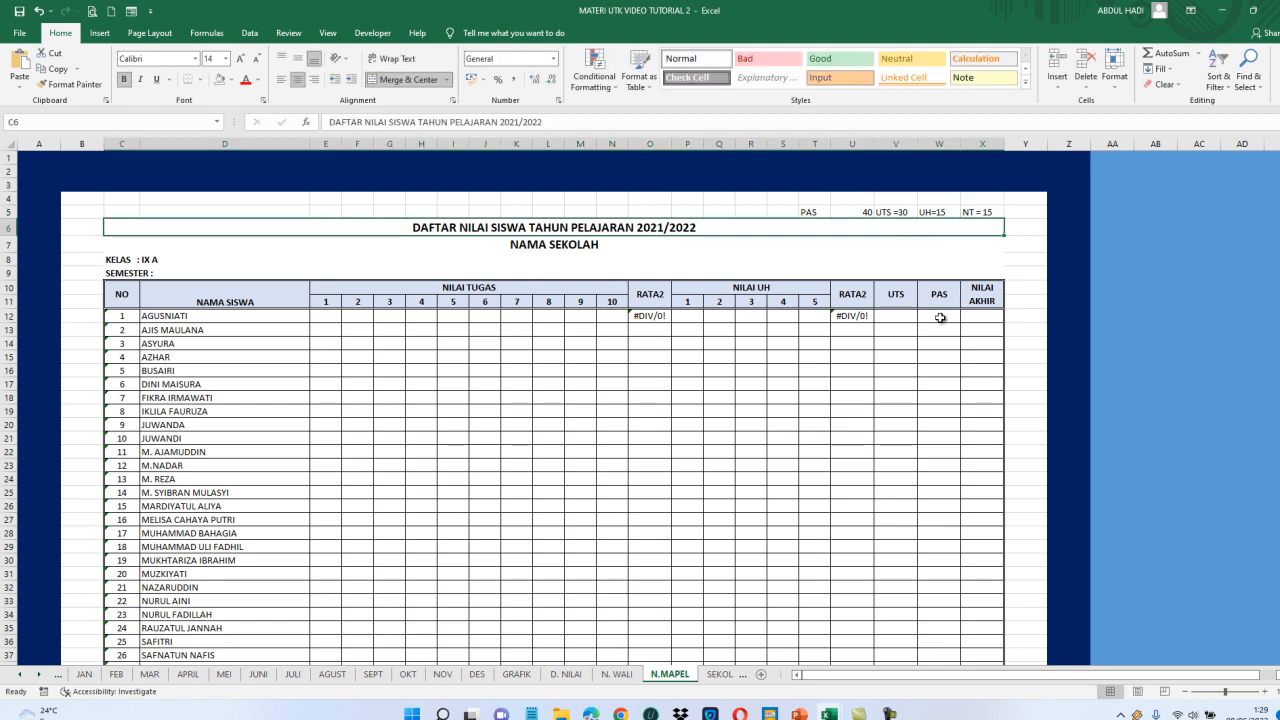
Start the first student's NILAI AKHIR formula in X12 with the PAS score weighted at 40%, =(W12*40%)+.
{"action": "left_click", "coordinate": [980, 318]}
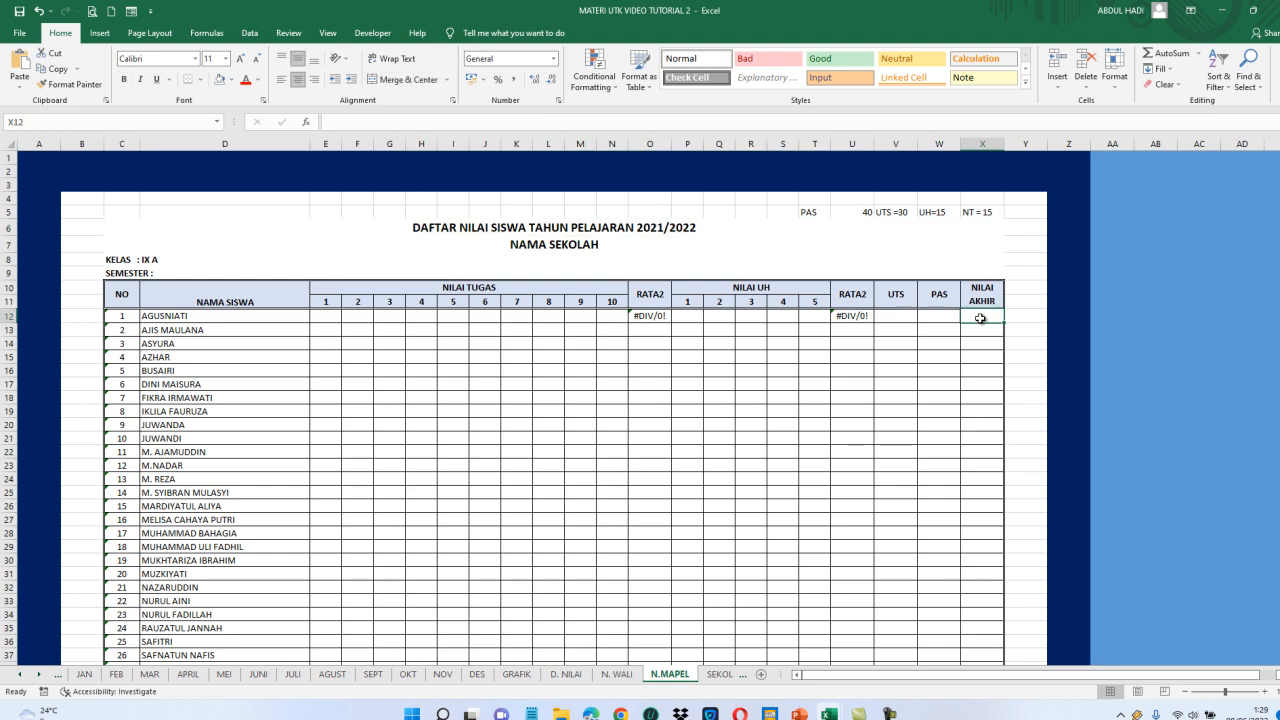
{"action": "type", "text": "="}
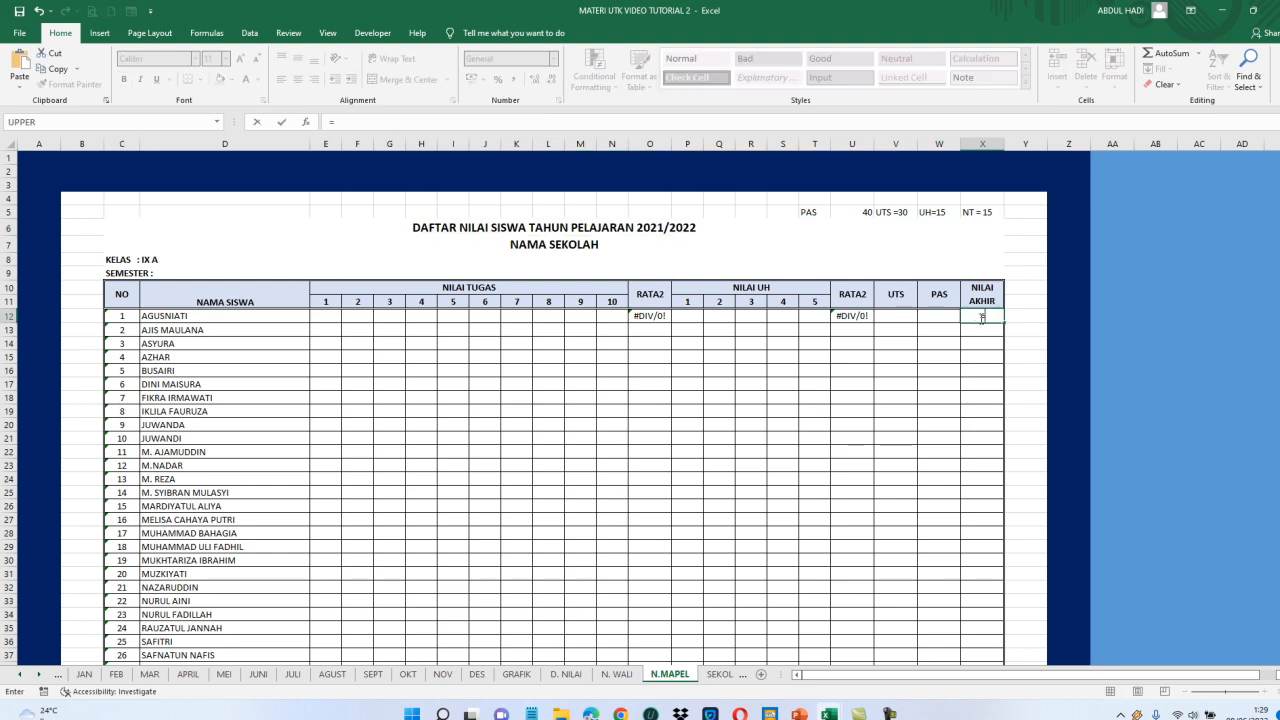
{"action": "type", "text": "("}
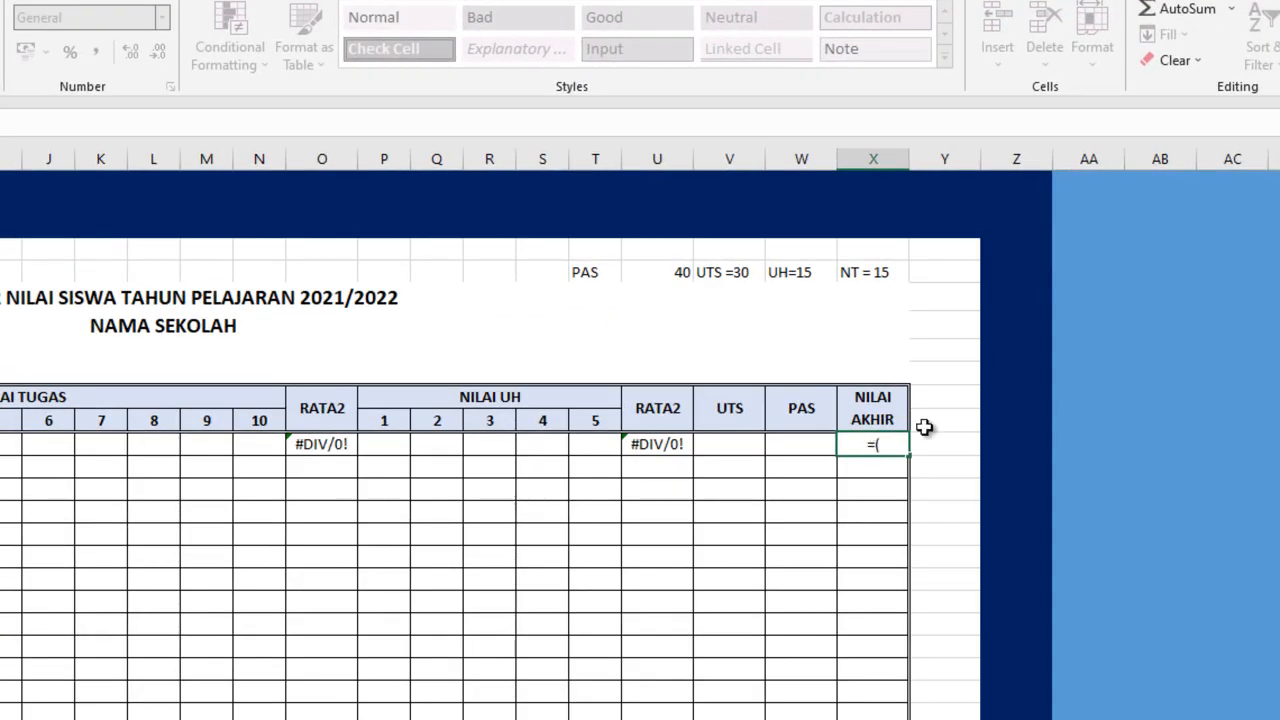
{"action": "left_click", "coordinate": [813, 447]}
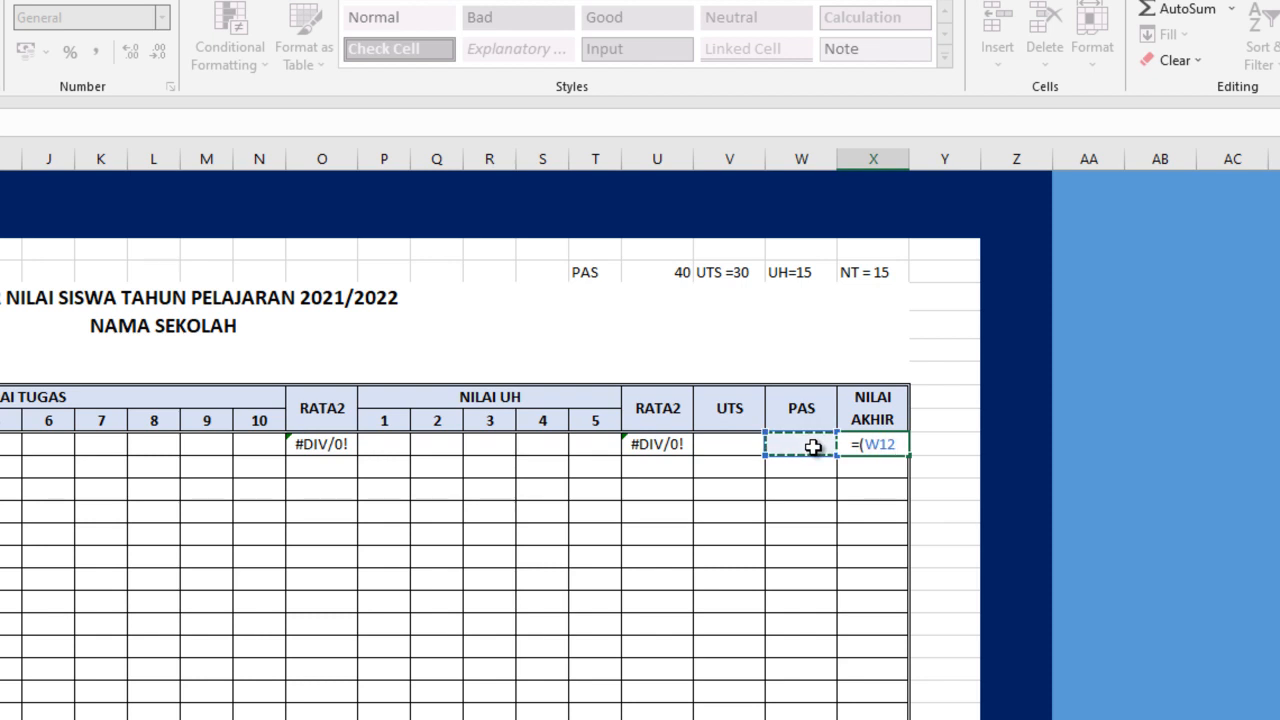
{"action": "type", "text": "*"}
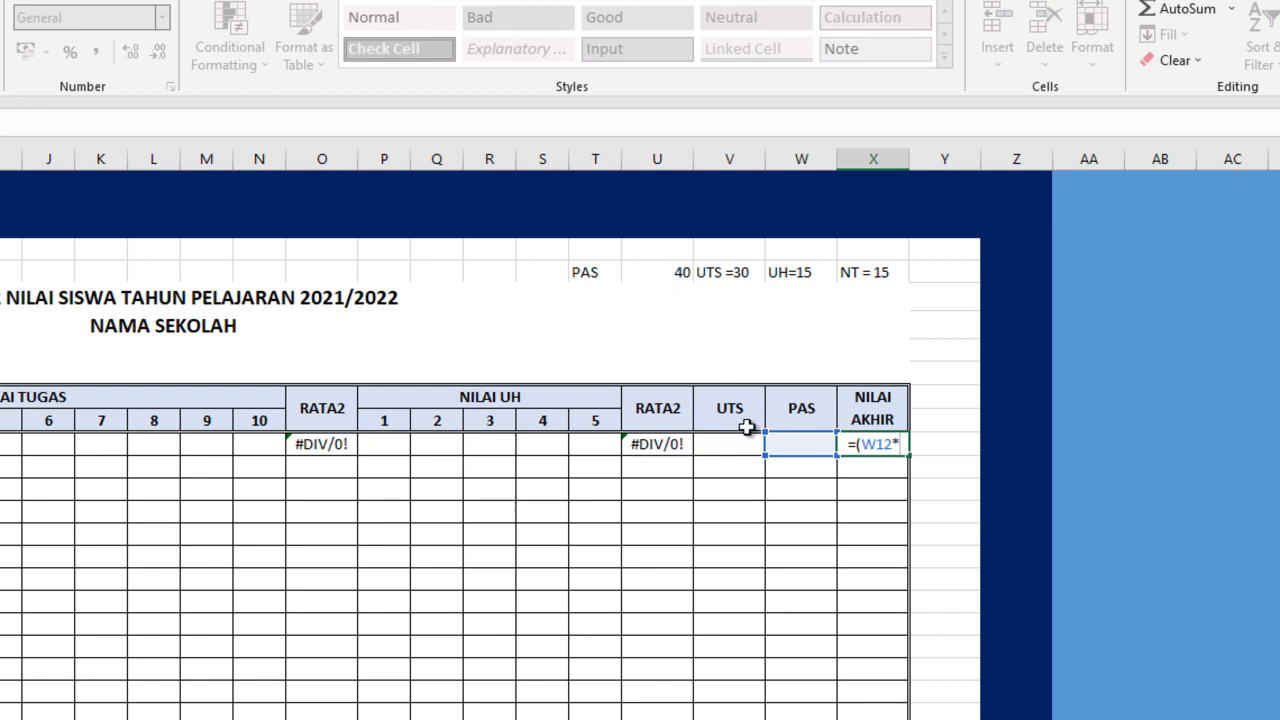
{"action": "type", "text": "40%"}
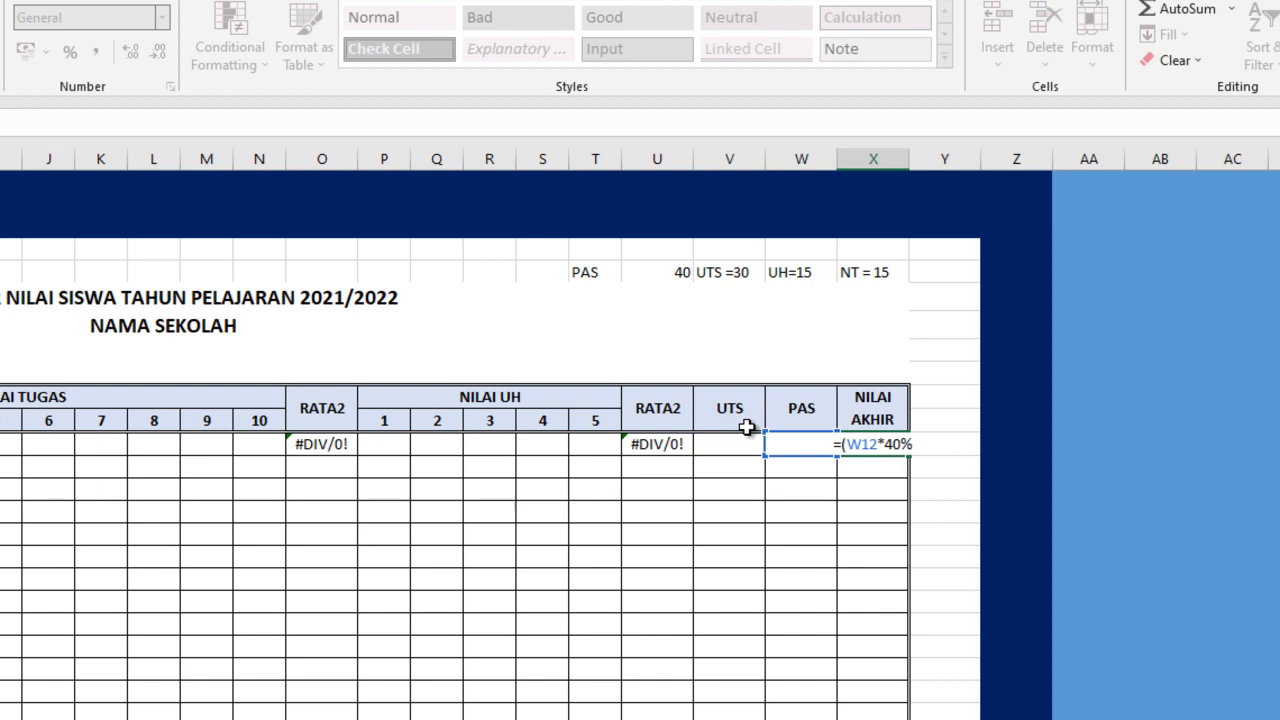
{"action": "type", "text": ")+"}
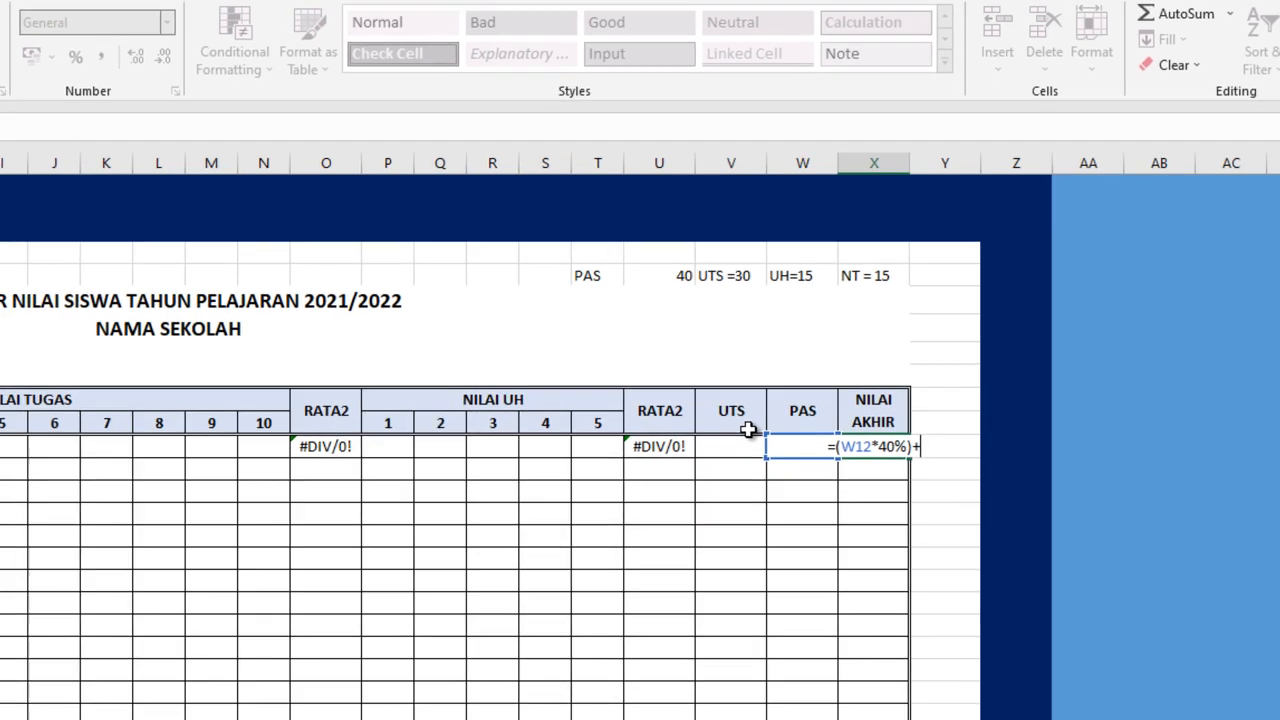
Add the UTS score weighted at 30% to the X12 formula as (V12*30%)+.
{"action": "type", "text": "("}
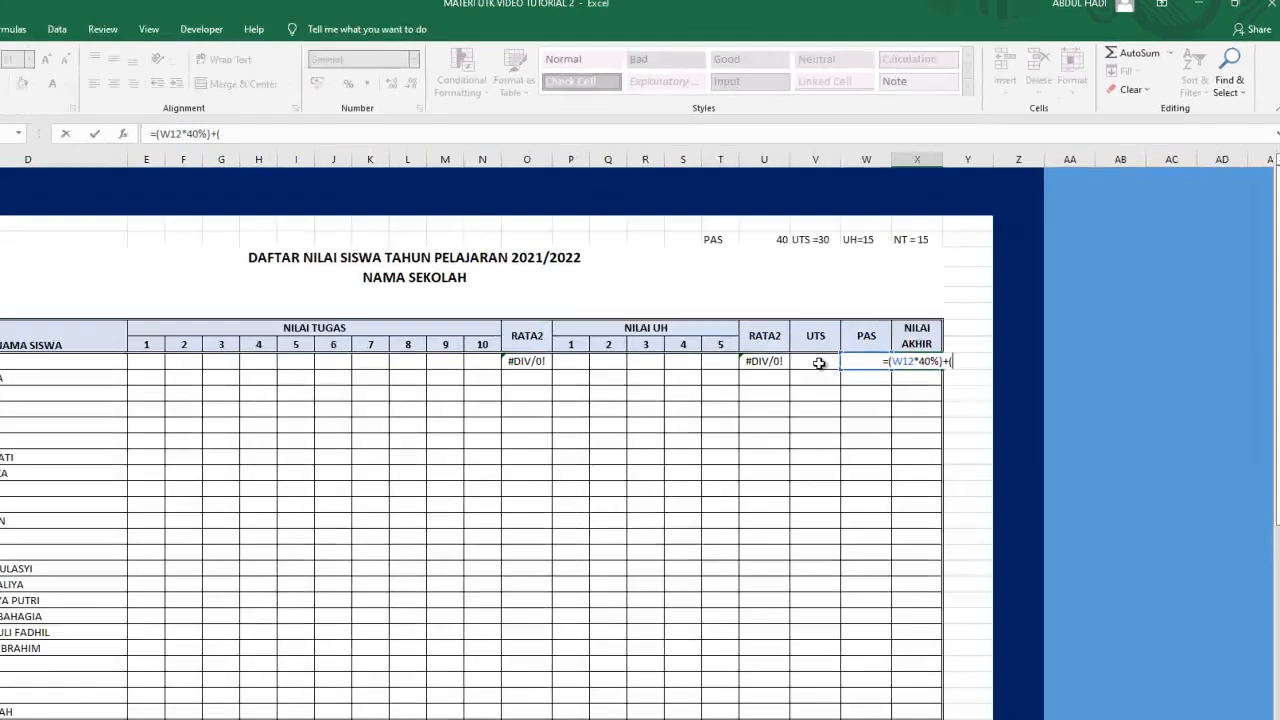
{"action": "left_click", "coordinate": [889, 308]}
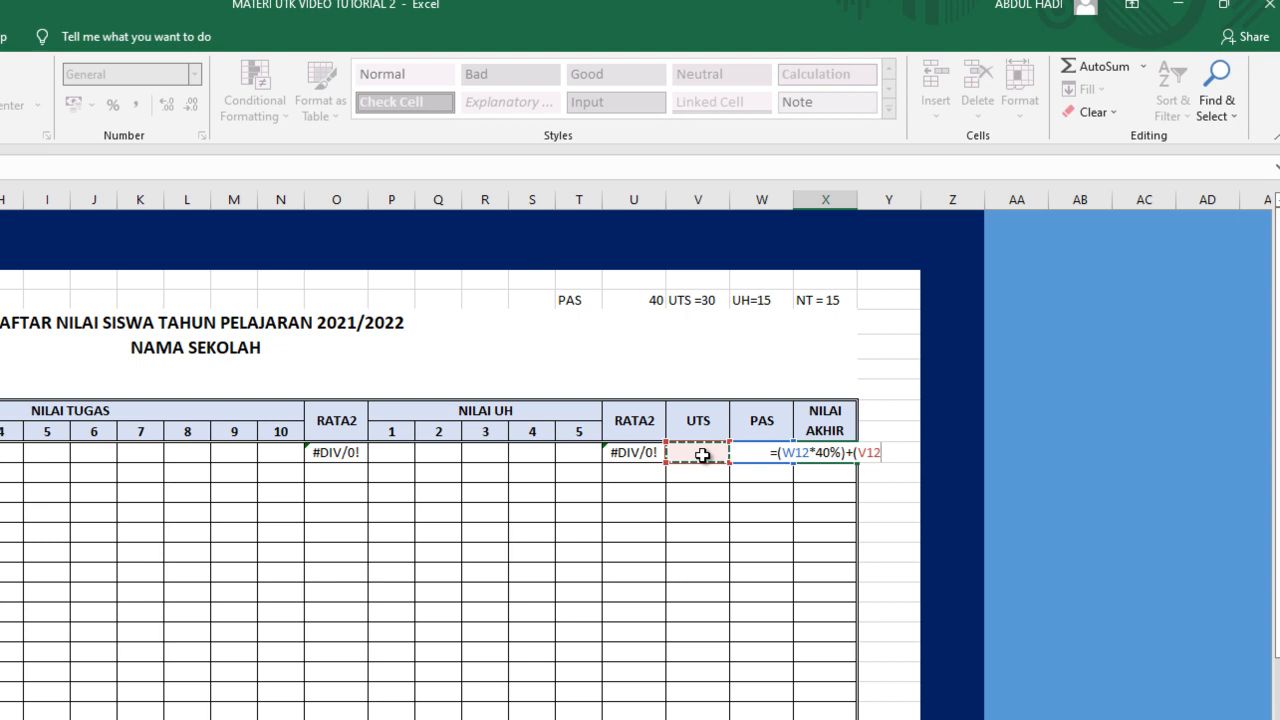
{"action": "type", "text": "*"}
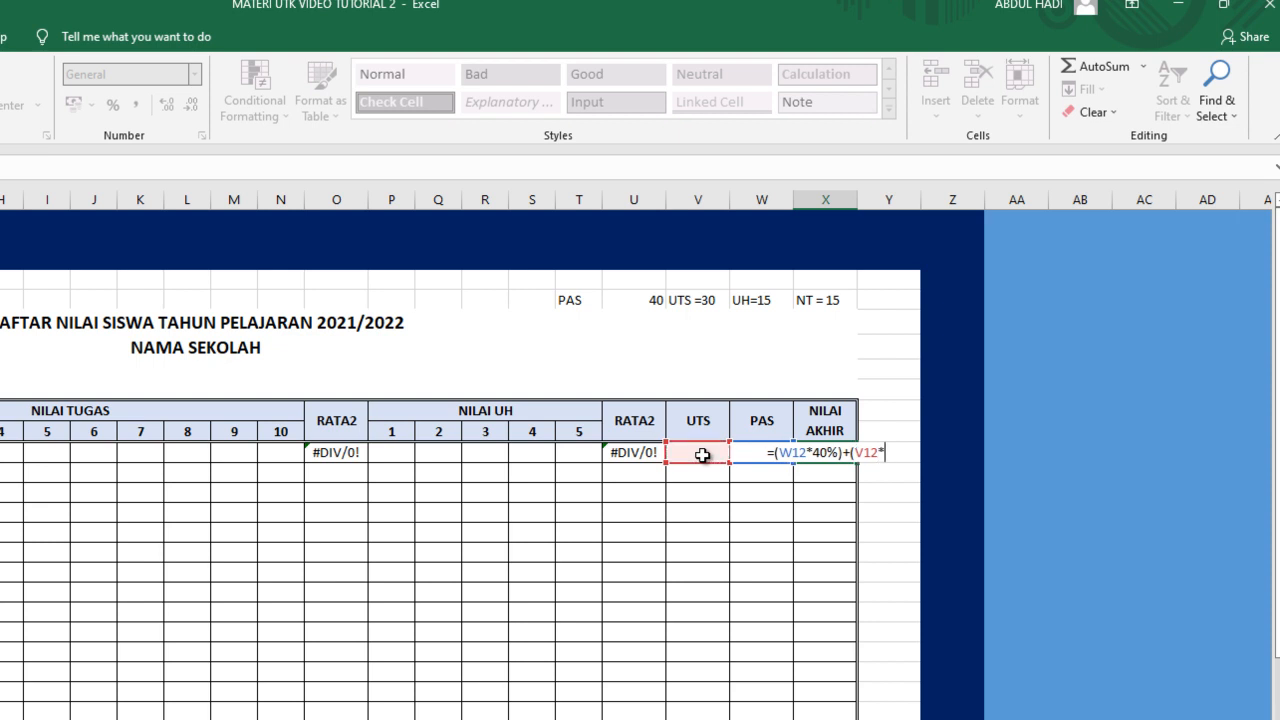
{"action": "type", "text": "30%"}
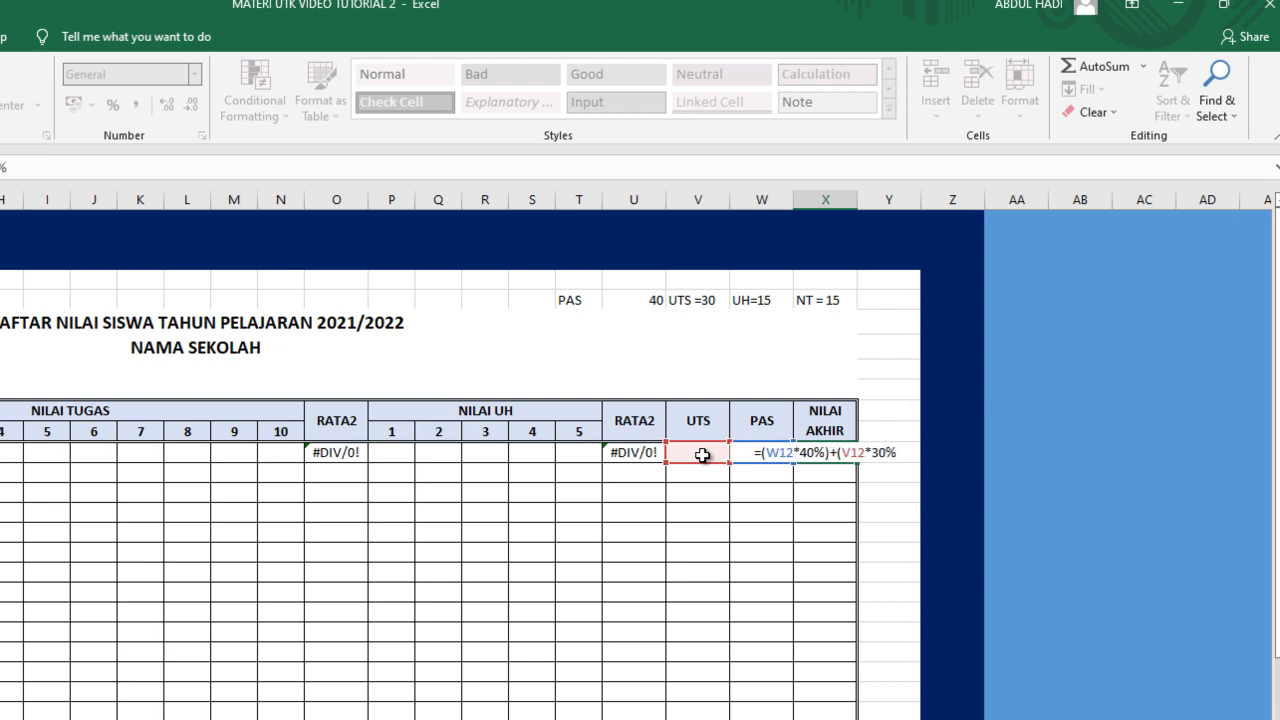
{"action": "type", "text": ")+("}
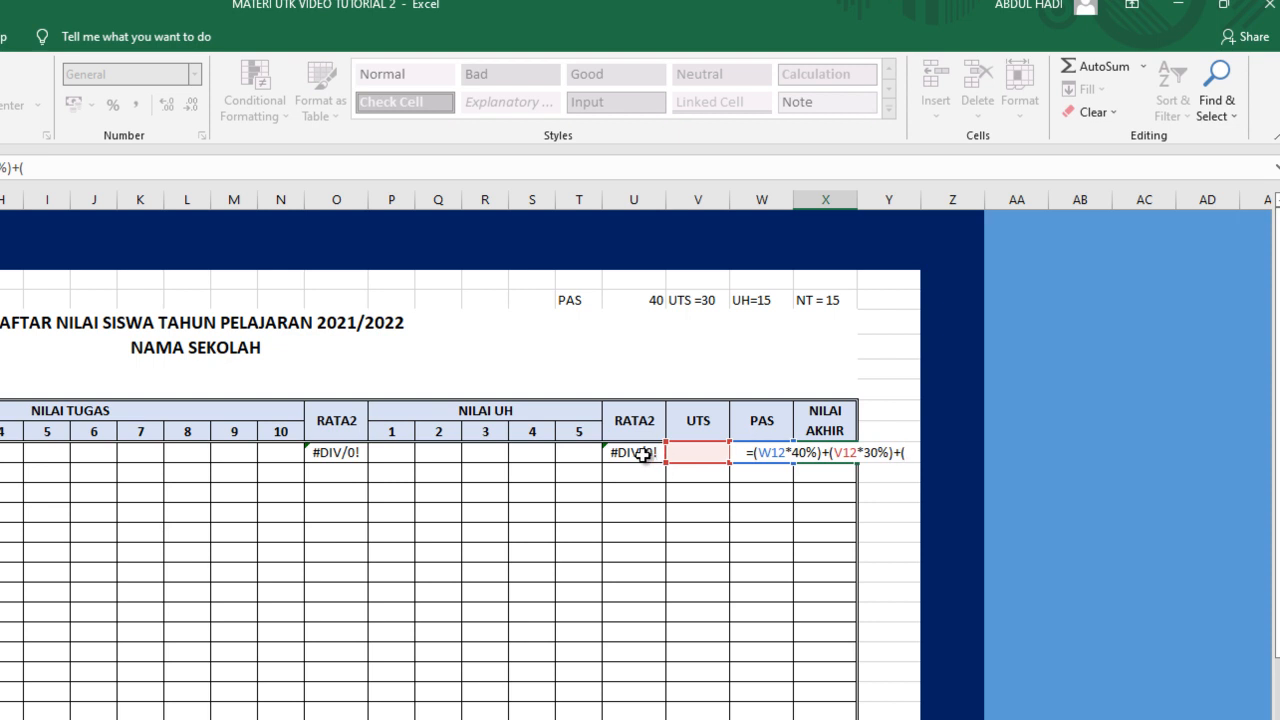
Add the NILAI UH average weighted at 15% to the X12 formula as (U12*15%)+.
{"action": "left_click", "coordinate": [643, 454]}
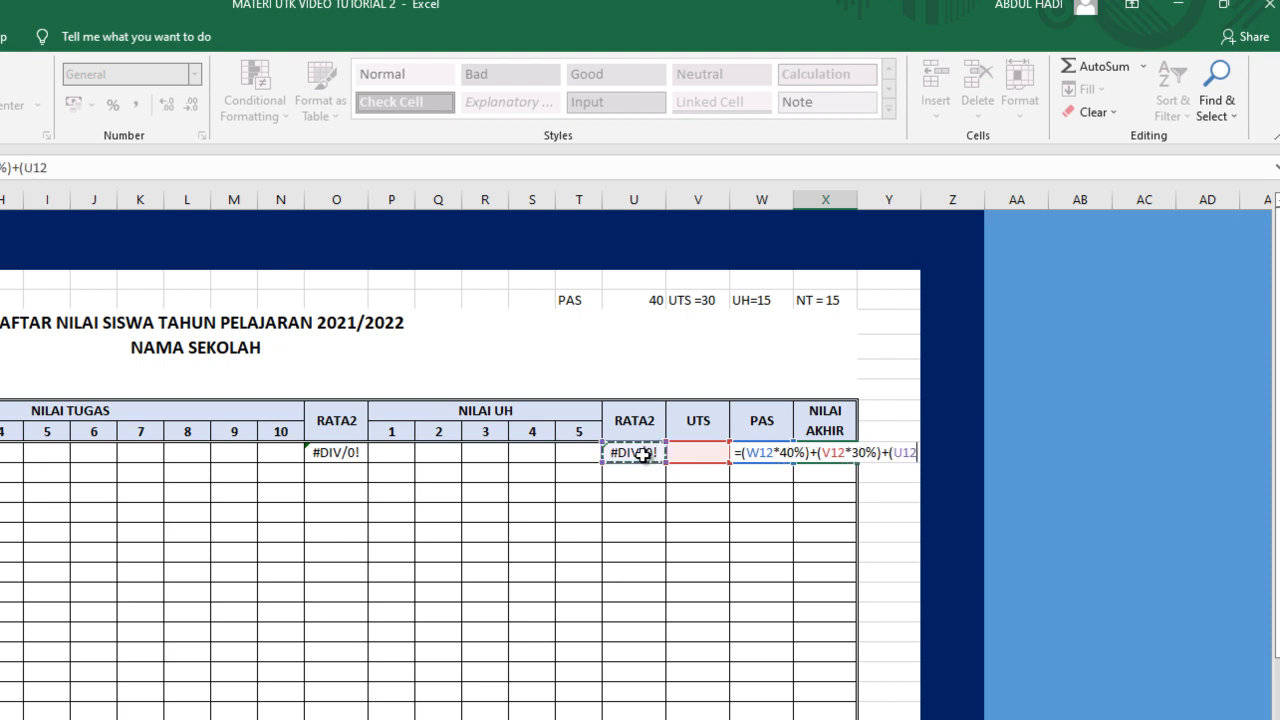
{"action": "type", "text": "*"}
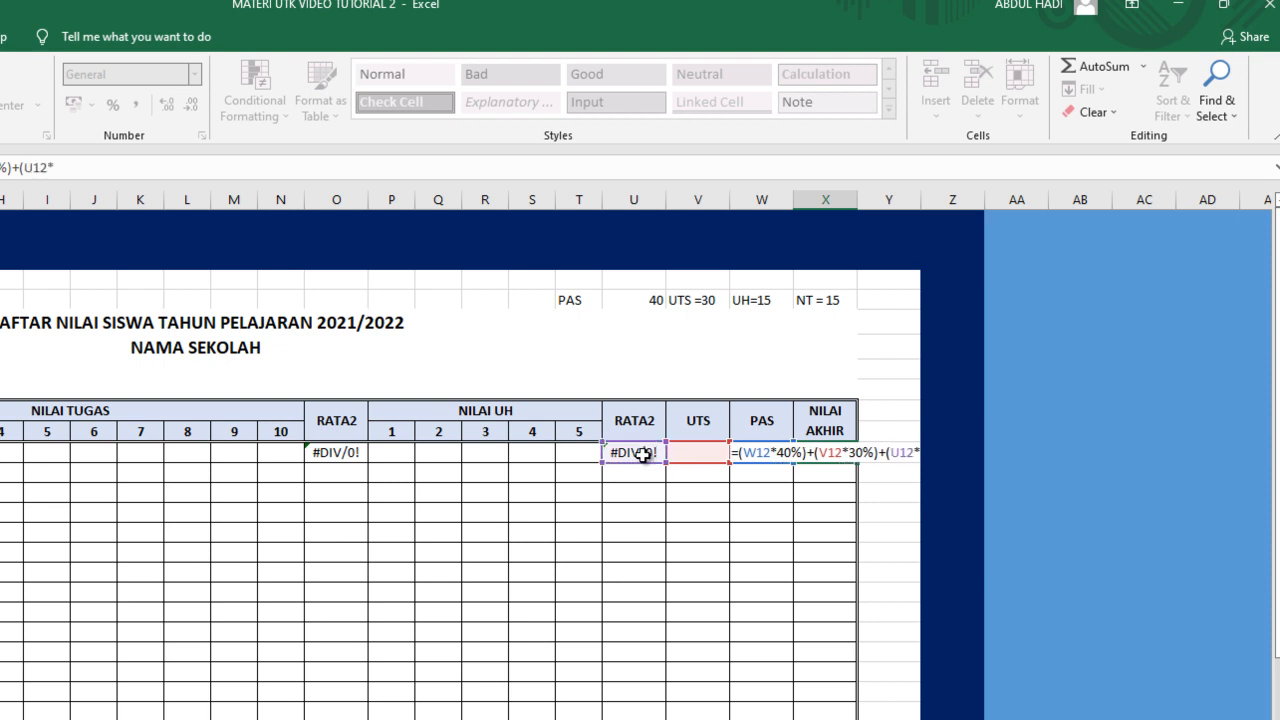
{"action": "type", "text": "15%"}
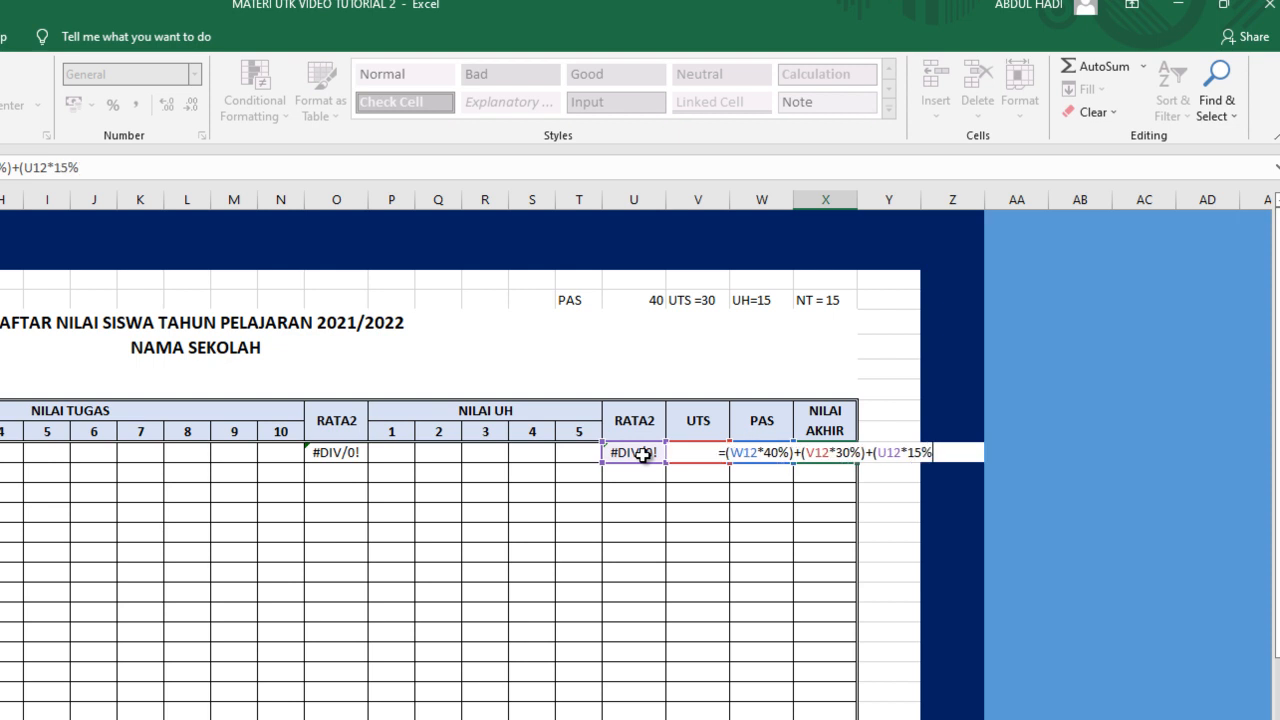
{"action": "type", "text": ")"}
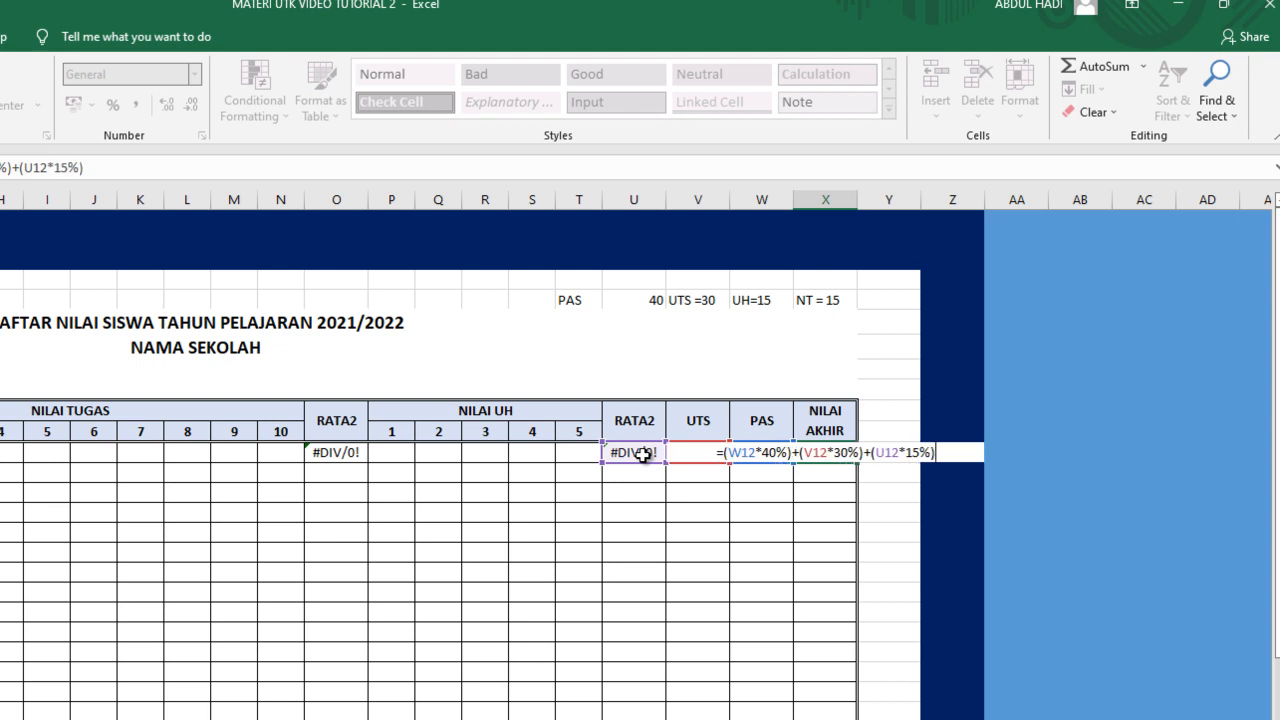
{"action": "type", "text": "+"}
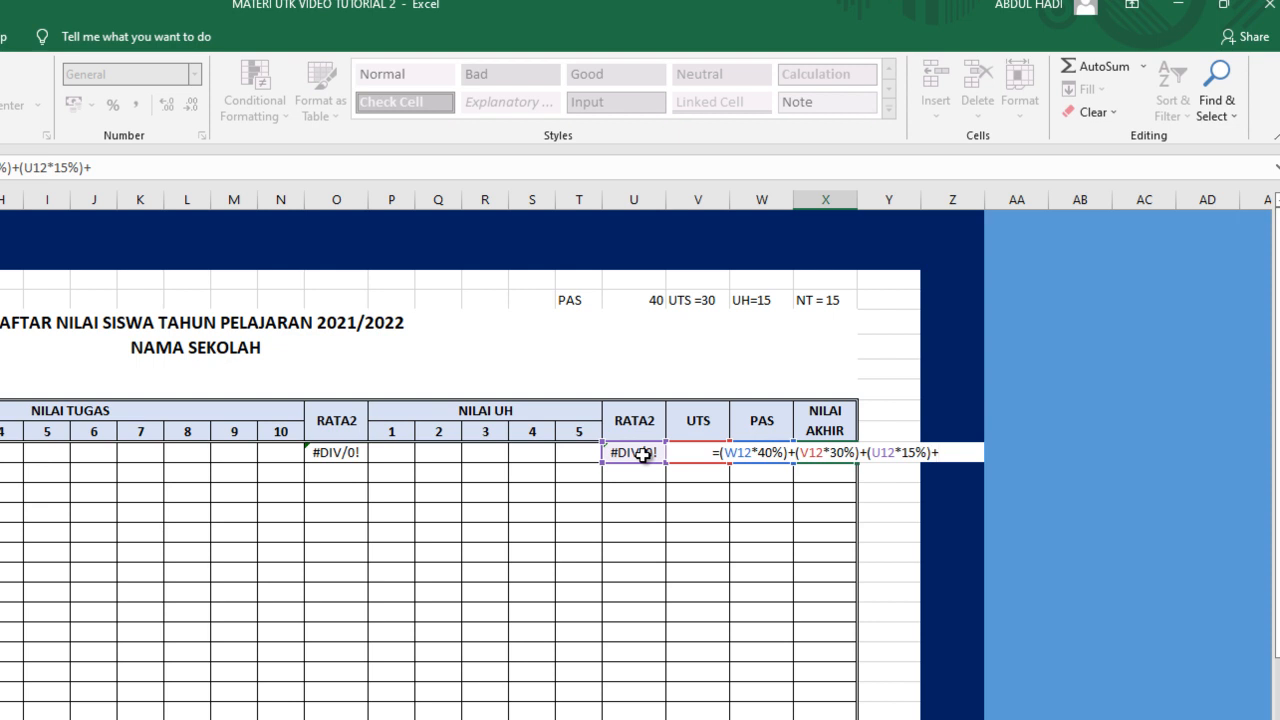
Complete the X12 formula with the NILAI TUGAS average weighted at 15%, (O12*15%), and enter it.
{"action": "type", "text": "("}
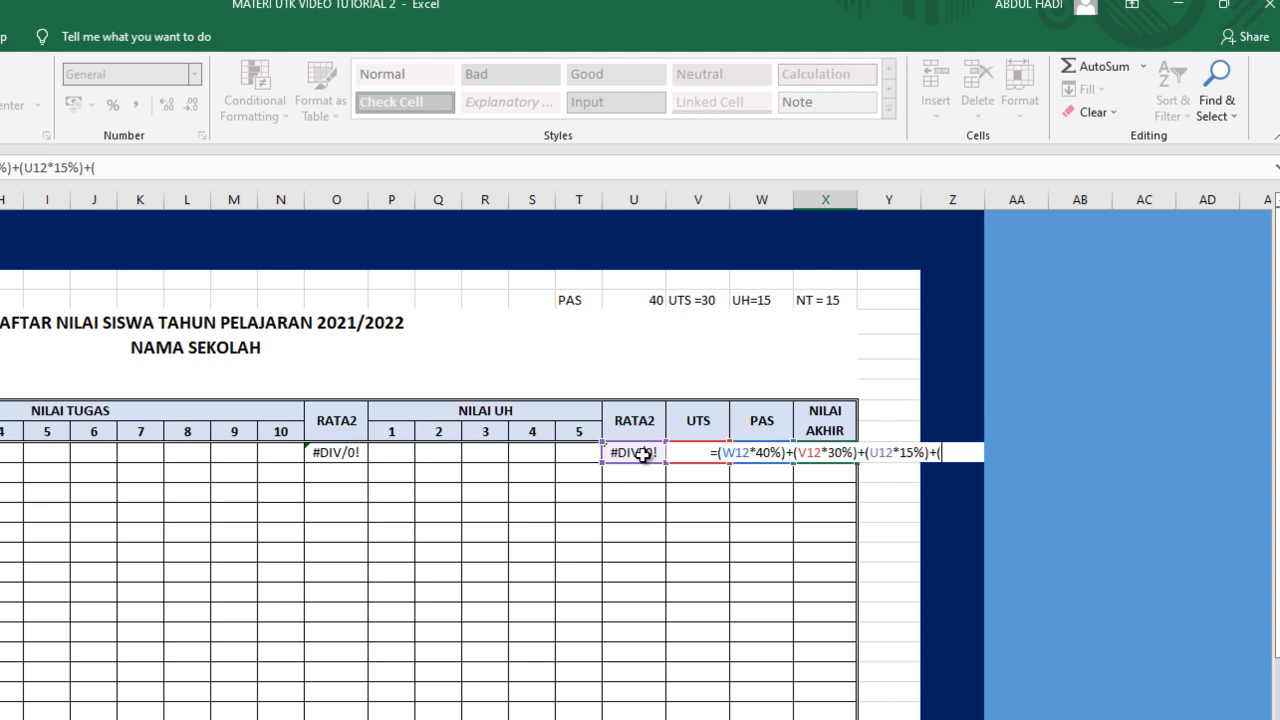
{"action": "left_click", "coordinate": [342, 455]}
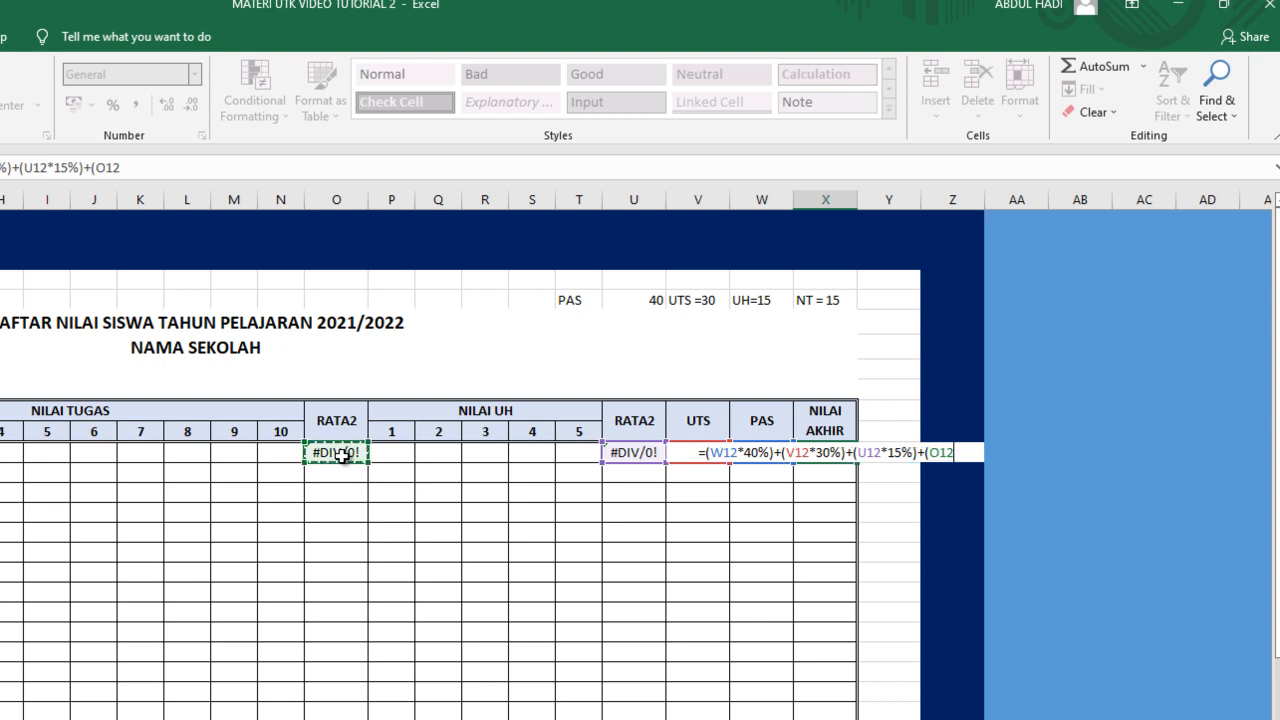
{"action": "type", "text": "*15"}
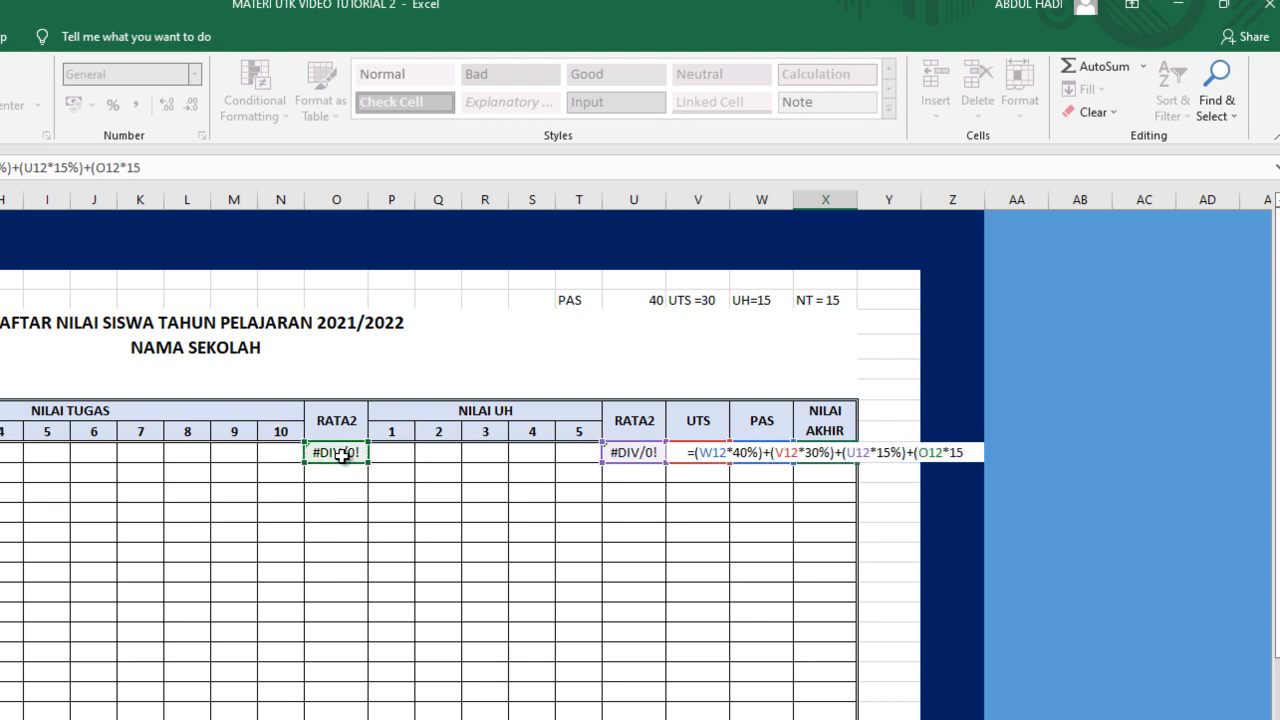
{"action": "type", "text": "%)"}
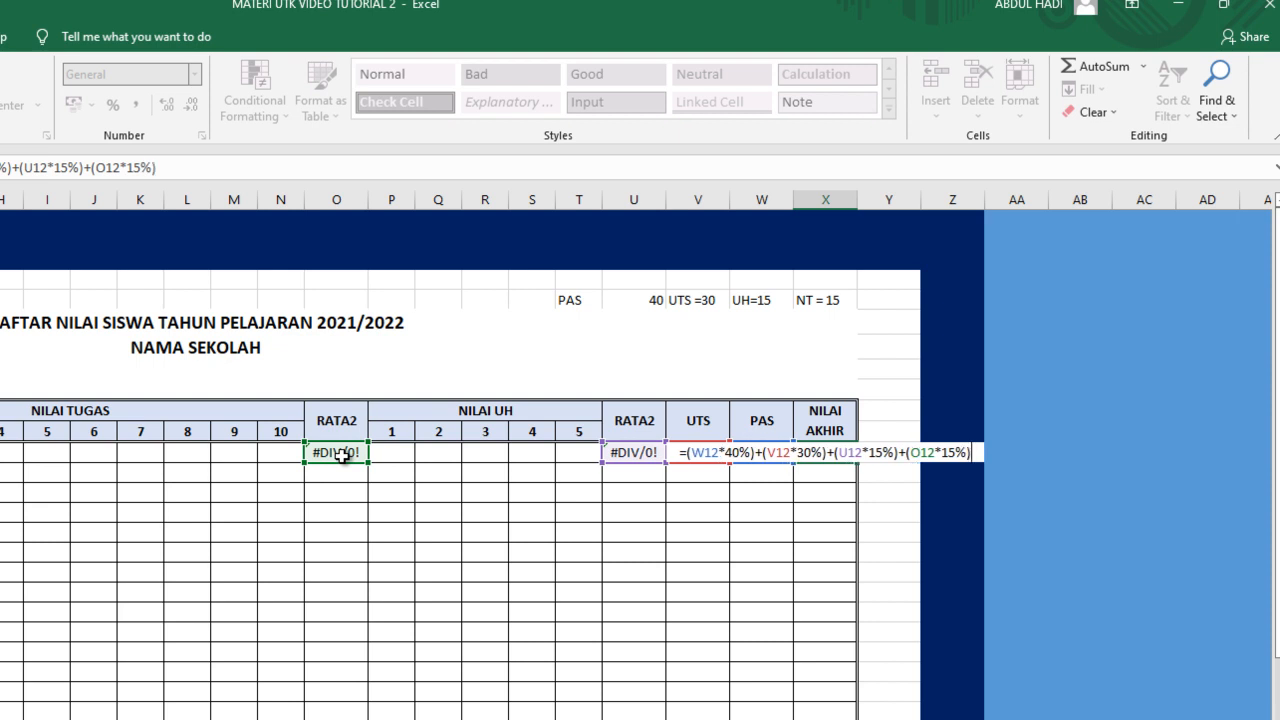
{"action": "key", "text": "Return"}
{"action": "key", "text": "Up"}
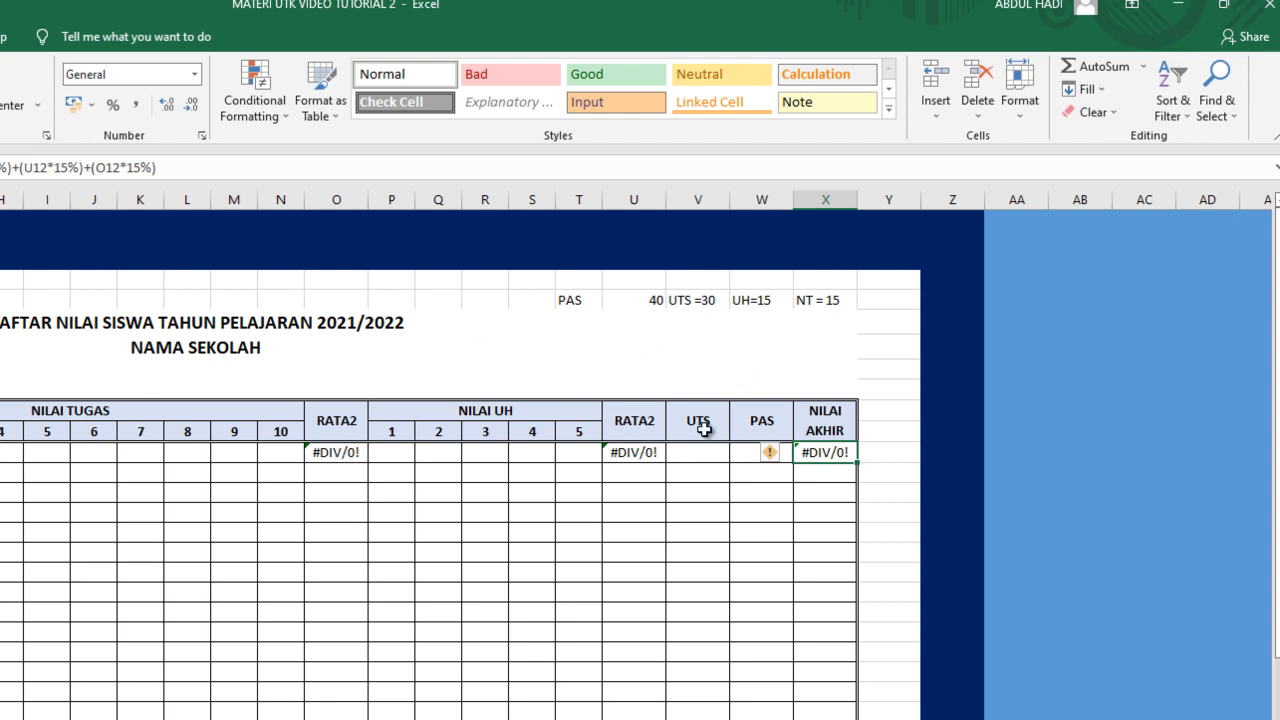
Fill the NILAI TUGAS average formula from O12 down to O41 for all students.
{"action": "left_click", "coordinate": [352, 452]}
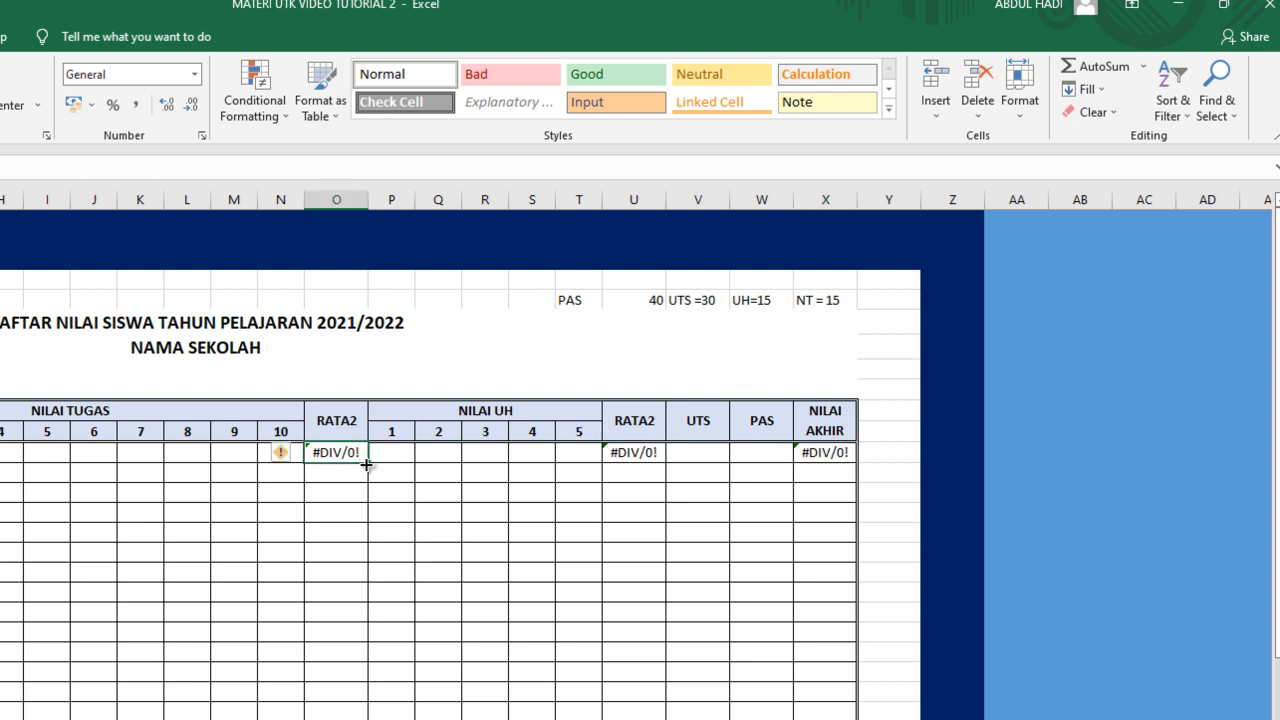
{"action": "left_click_drag", "start_coordinate": [366, 464], "coordinate": [343, 719]}
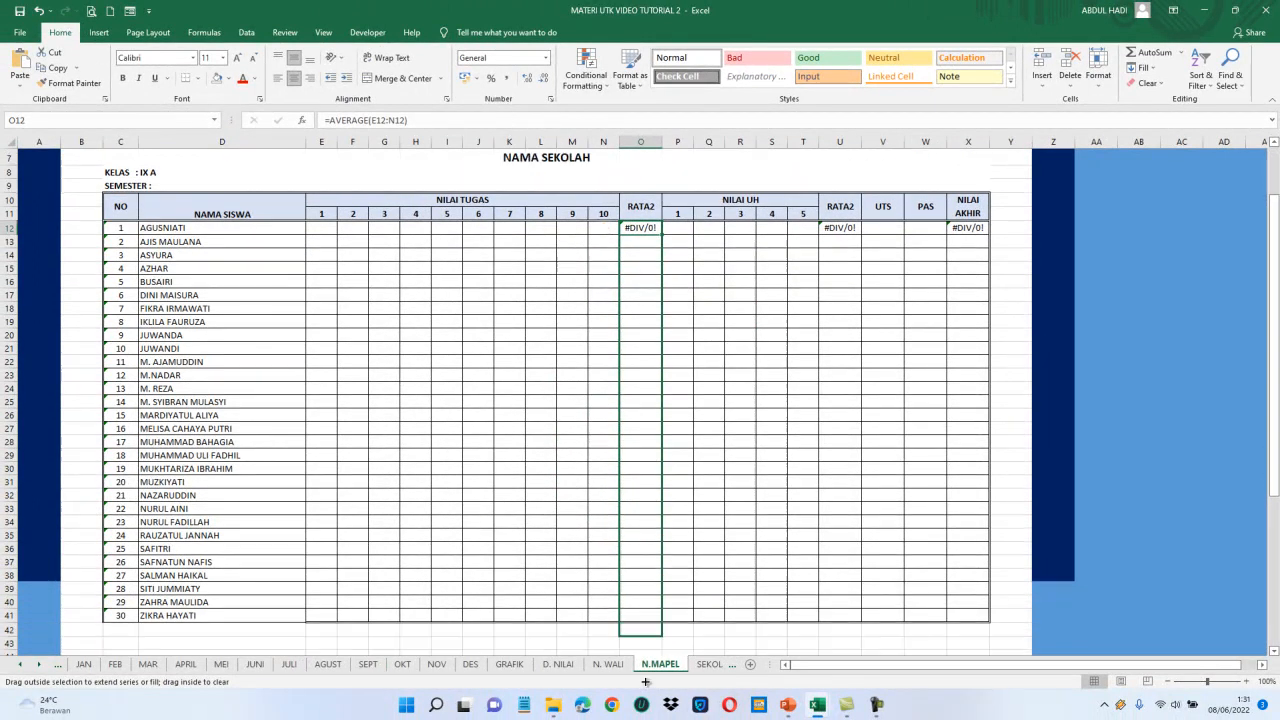
{"action": "left_click_drag", "start_coordinate": [646, 681], "coordinate": [648, 571]}
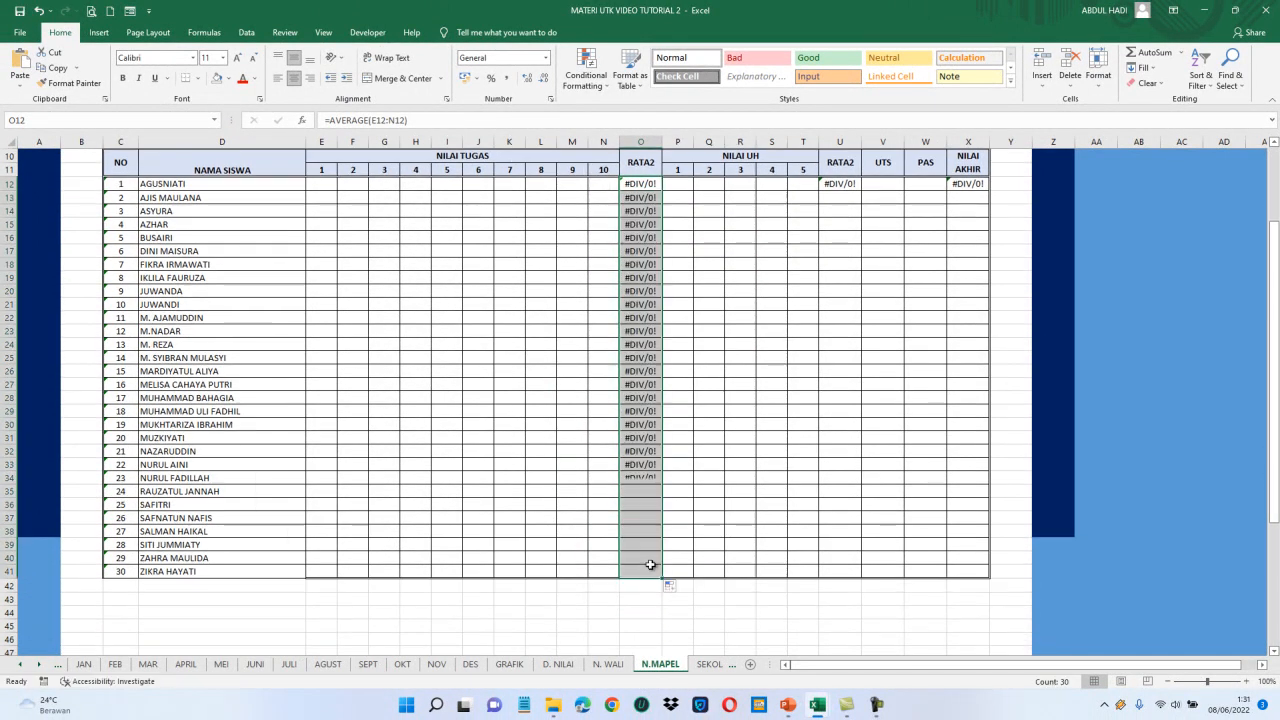
Fill the NILAI UH average in U12 and the NILAI AKHIR formula in X12 down to row 41.
{"action": "left_click", "coordinate": [848, 186]}
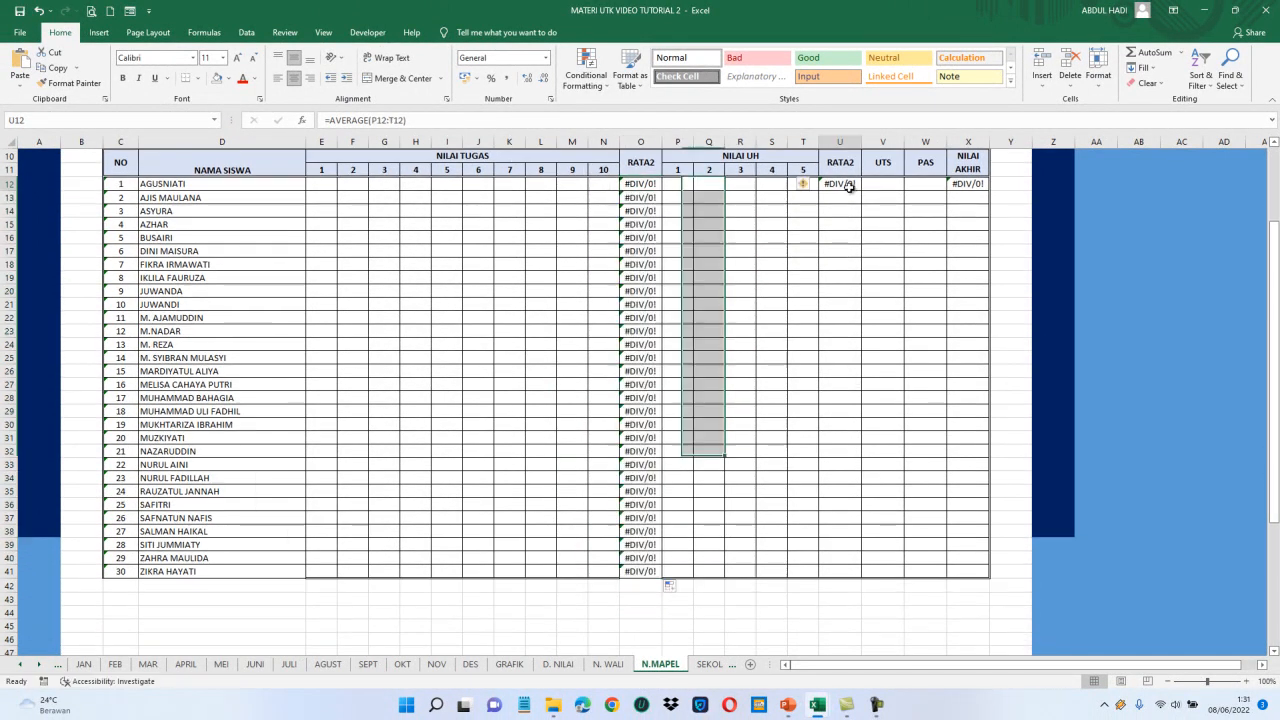
{"action": "left_click_drag", "start_coordinate": [858, 190], "coordinate": [854, 580]}
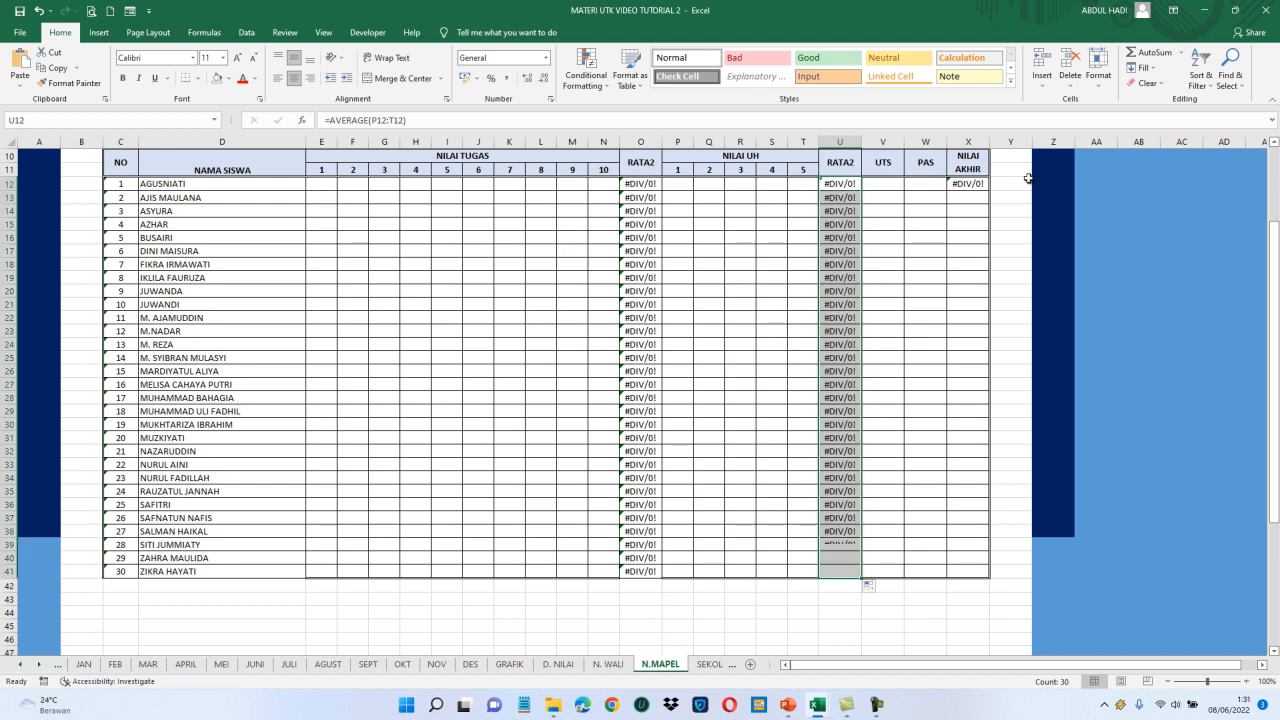
{"action": "left_click", "coordinate": [971, 185]}
{"action": "left_click_drag", "start_coordinate": [990, 193], "coordinate": [974, 571]}
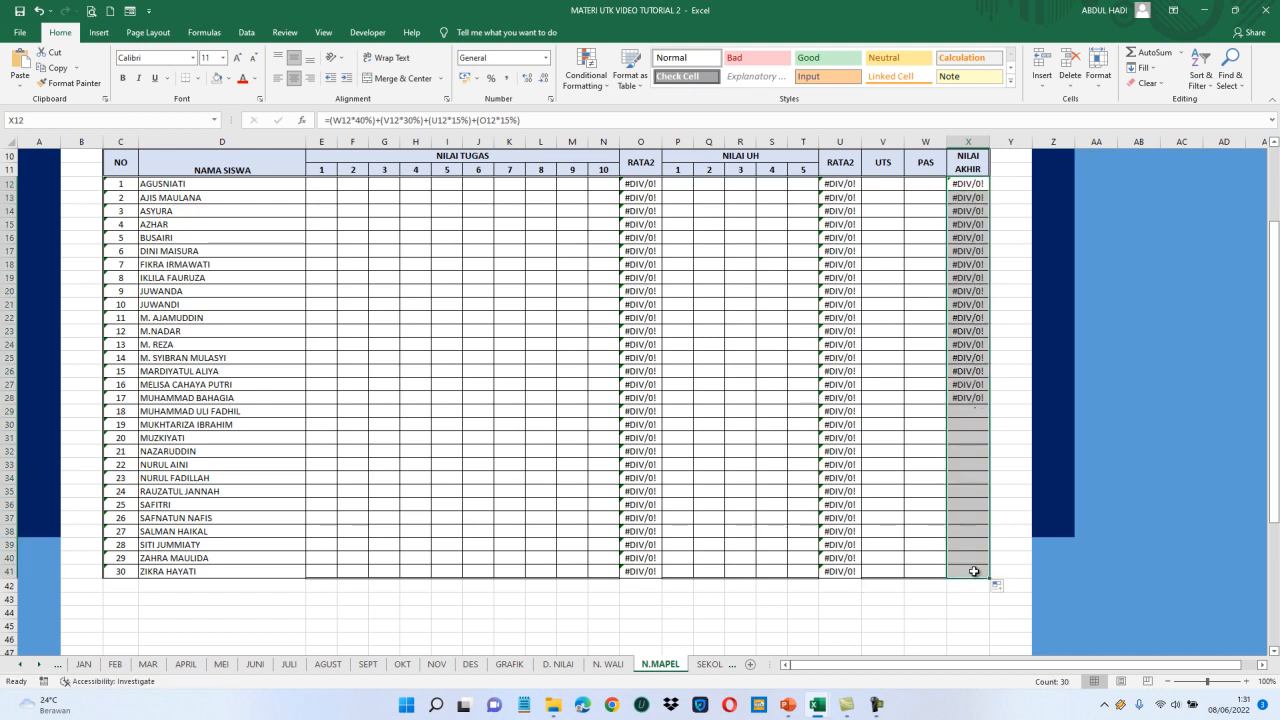
{"action": "left_click", "coordinate": [268, 188]}
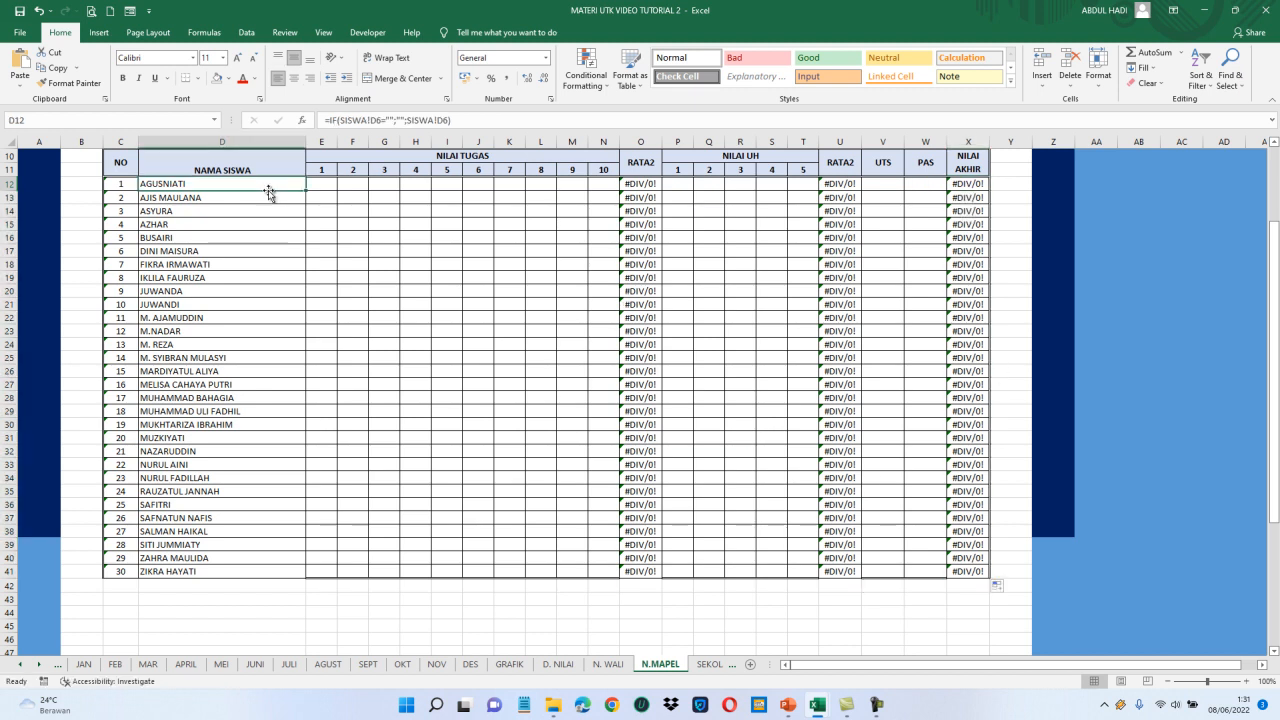
{"action": "key", "text": "ctrl+Up"}
{"action": "key", "text": "ctrl+Up"}
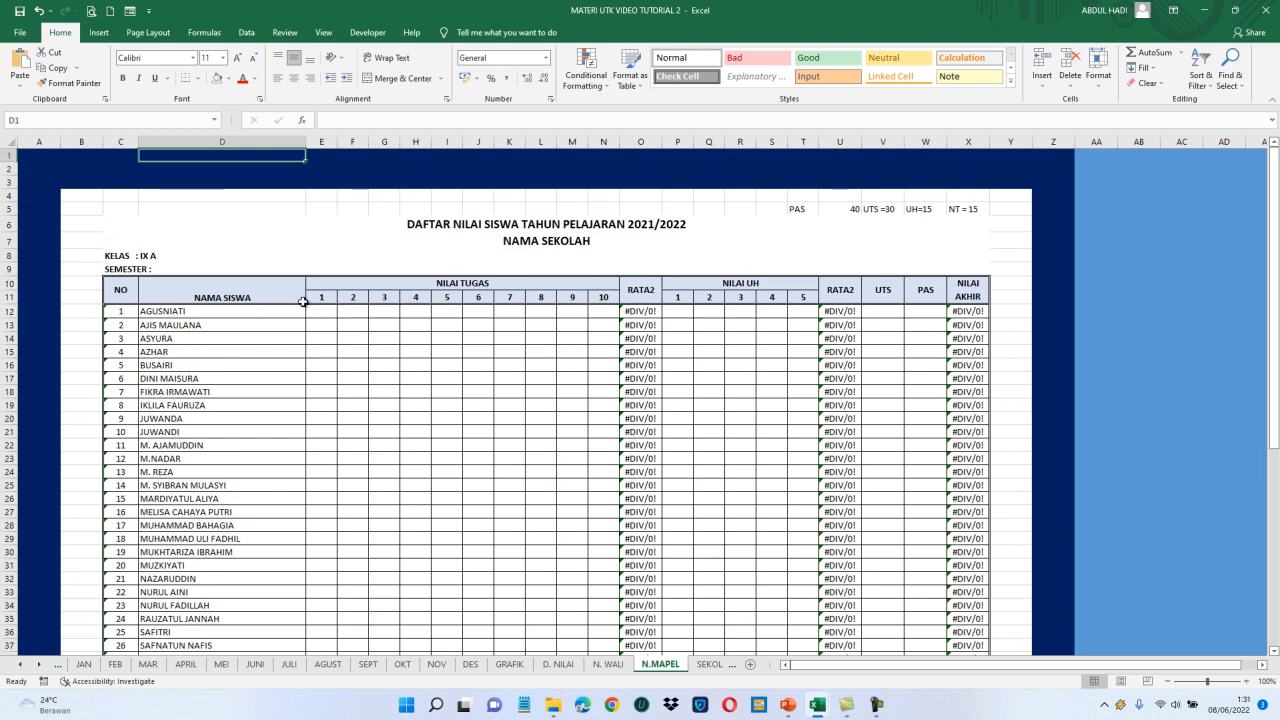
{"action": "left_click", "coordinate": [203, 299]}
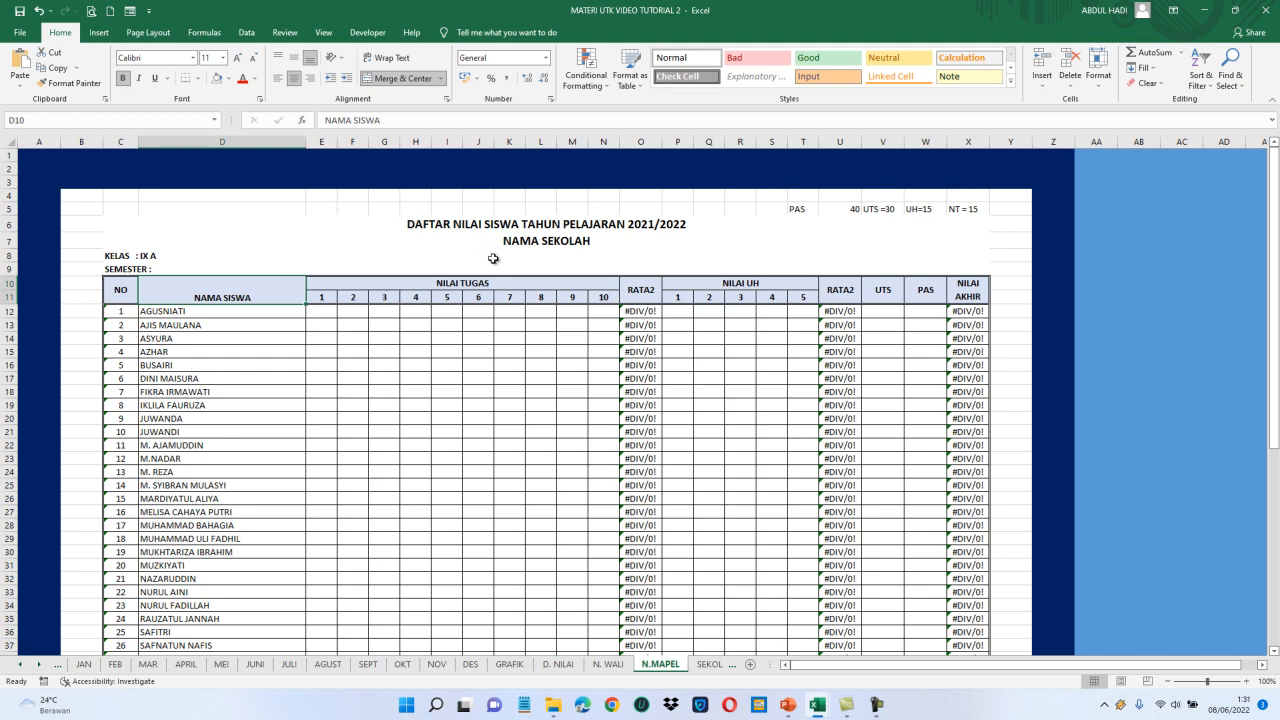
Unmerge the NAMA SISWA header and move its text from D10 into D11, leaving D10 empty.
{"action": "left_click", "coordinate": [405, 80]}
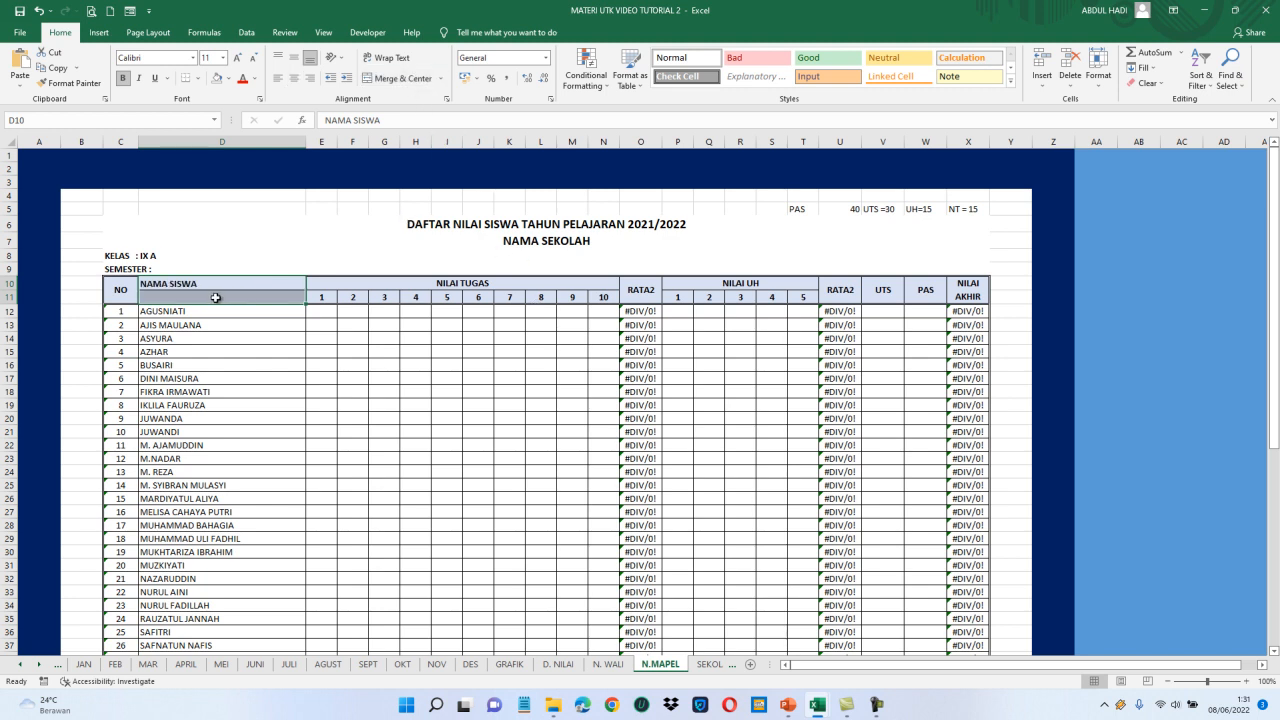
{"action": "left_click", "coordinate": [185, 285]}
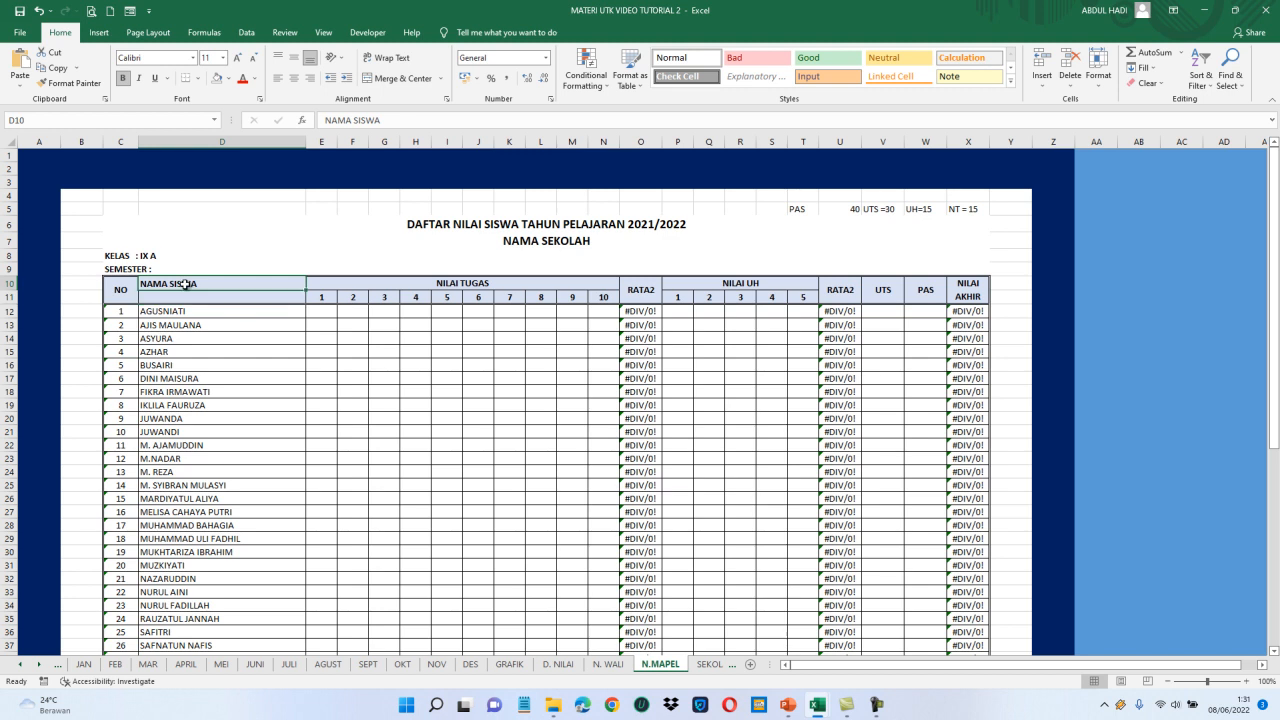
{"action": "key", "text": "ctrl+c"}
{"action": "key", "text": "Down"}
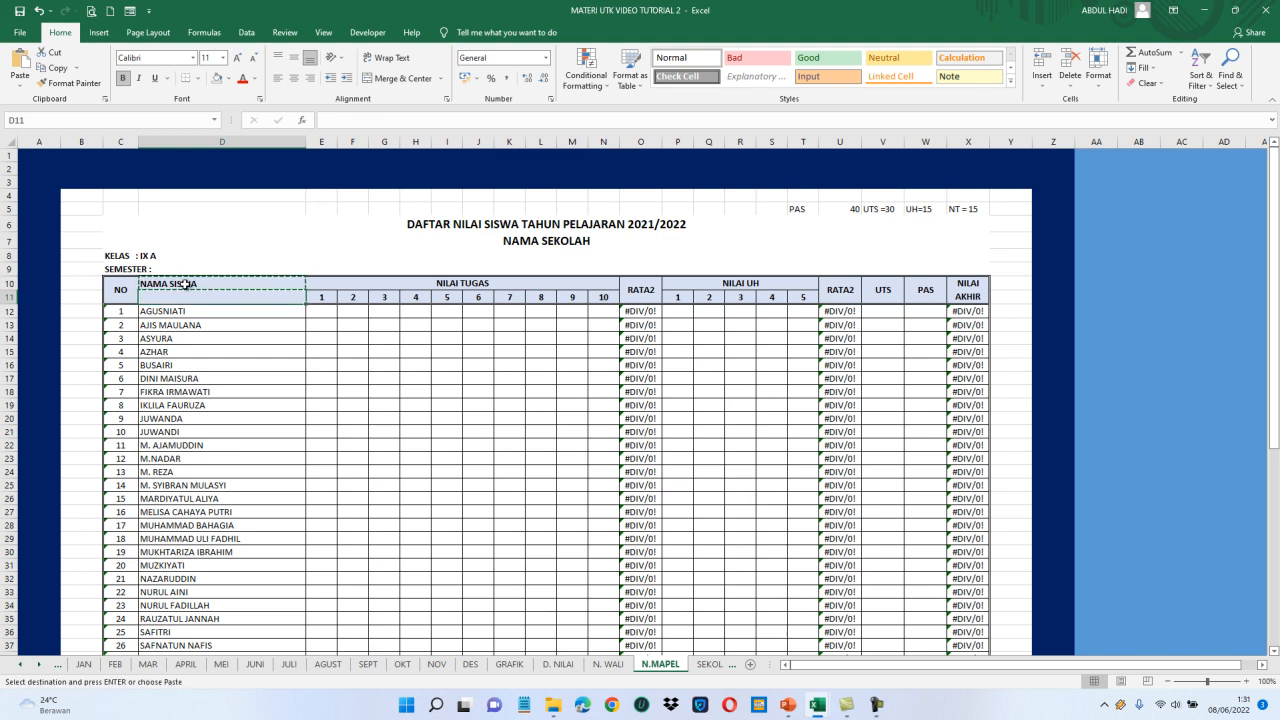
{"action": "key", "text": "ctrl+v"}
{"action": "left_click", "coordinate": [180, 284]}
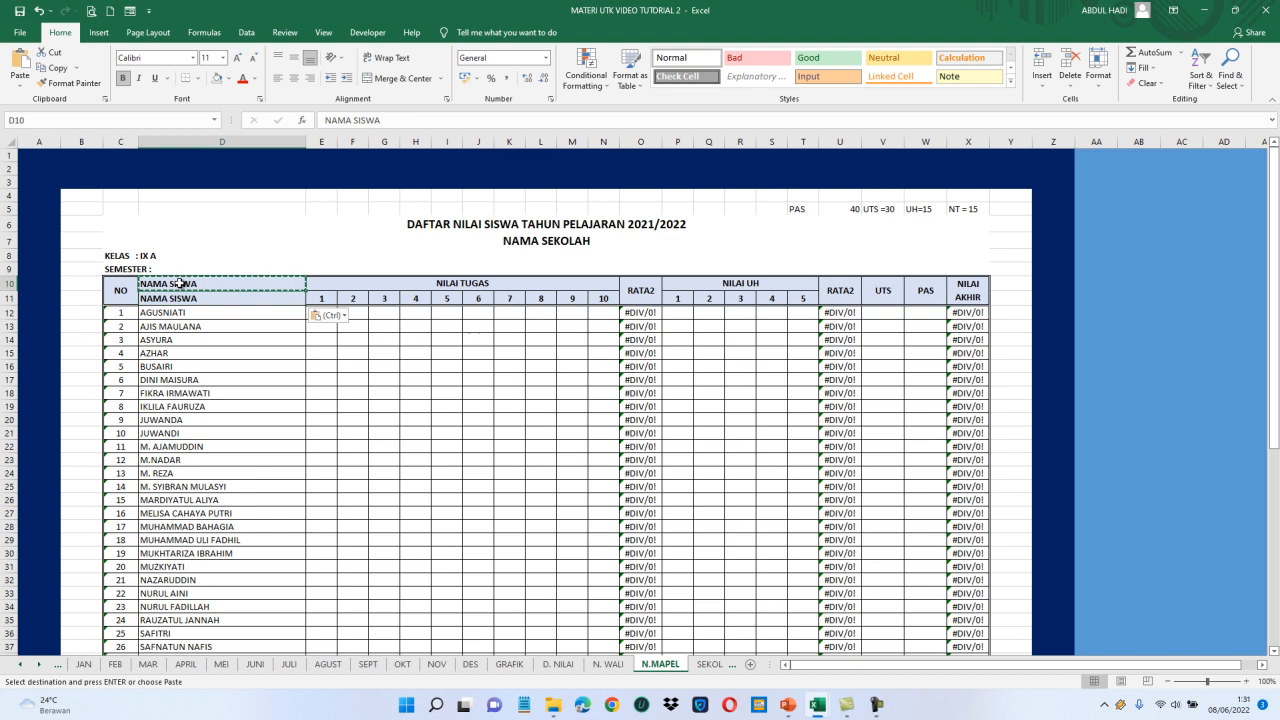
{"action": "key", "text": "Delete"}
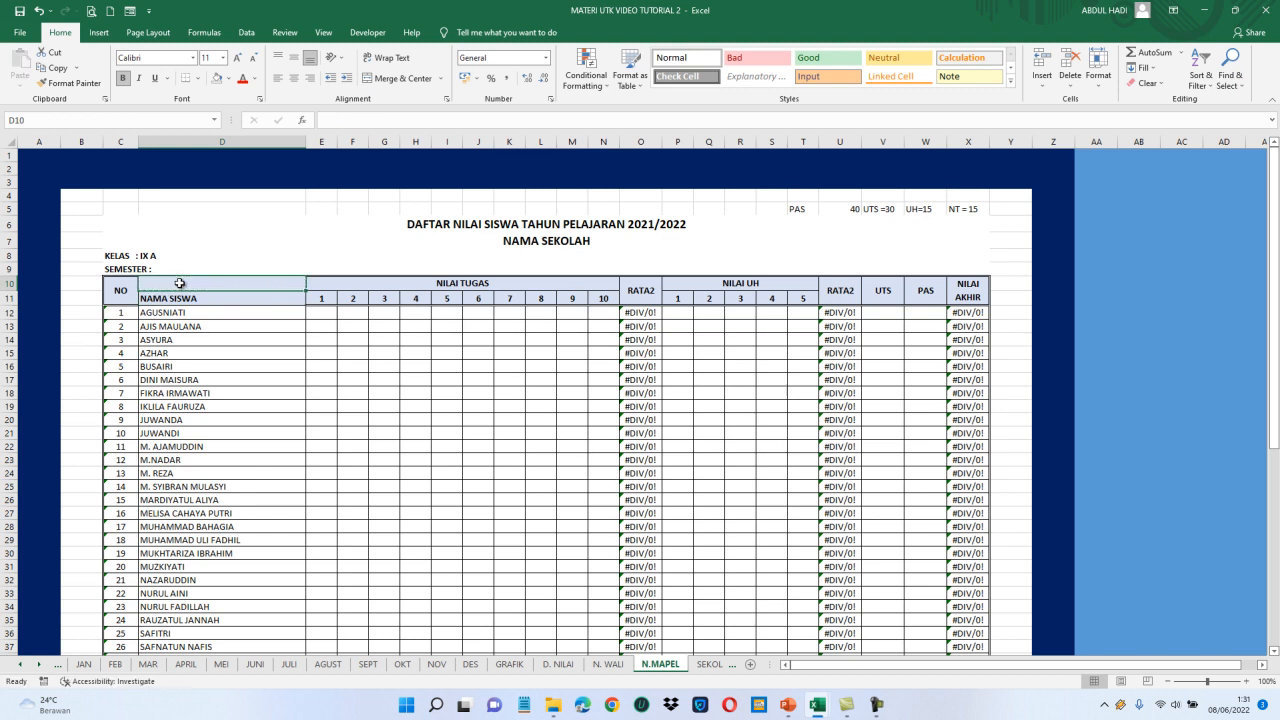
Open the data entry Form for the NAMA SISWA and NILAI TUGAS columns, range D11:N41.
{"action": "left_click", "coordinate": [180, 300]}
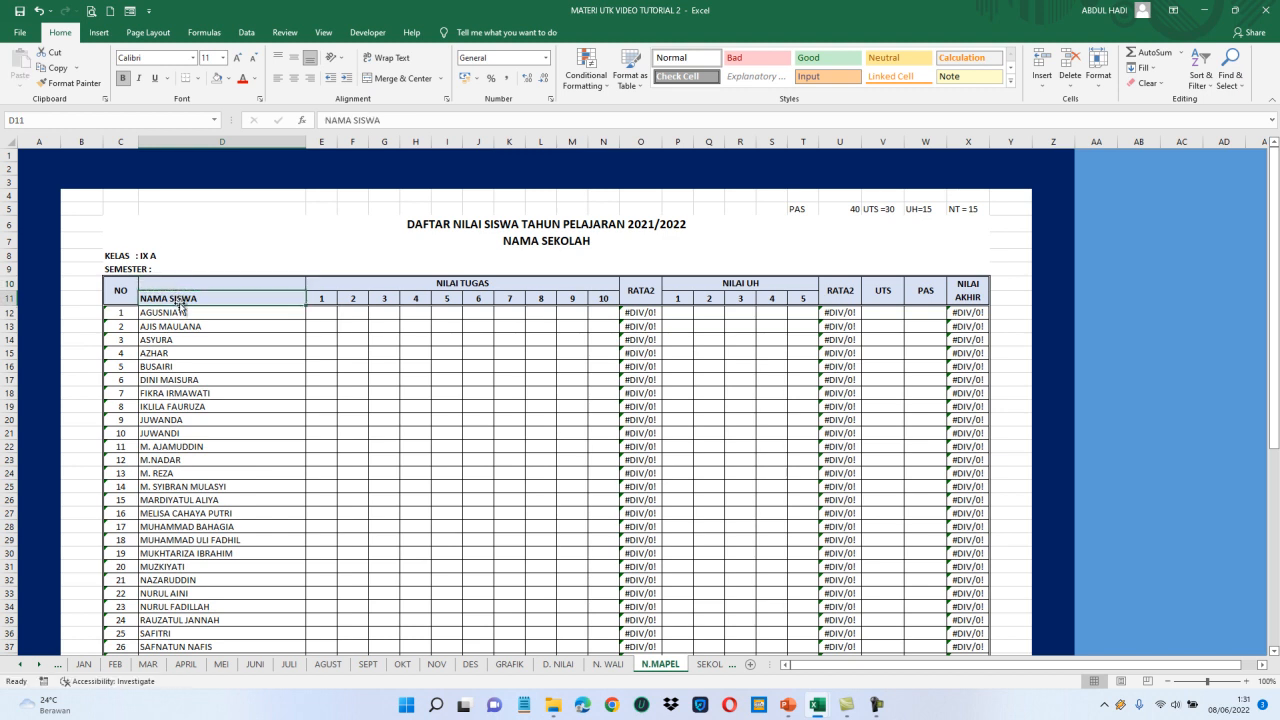
{"action": "key", "text": "shift+Right"}
{"action": "key", "text": "shift+Right"}
{"action": "key", "text": "shift+Right"}
{"action": "key", "text": "shift+Right"}
{"action": "key", "text": "shift+Right"}
{"action": "key", "text": "shift+Right"}
{"action": "key", "text": "shift+Right"}
{"action": "key", "text": "shift+Right"}
{"action": "key", "text": "shift+Right"}
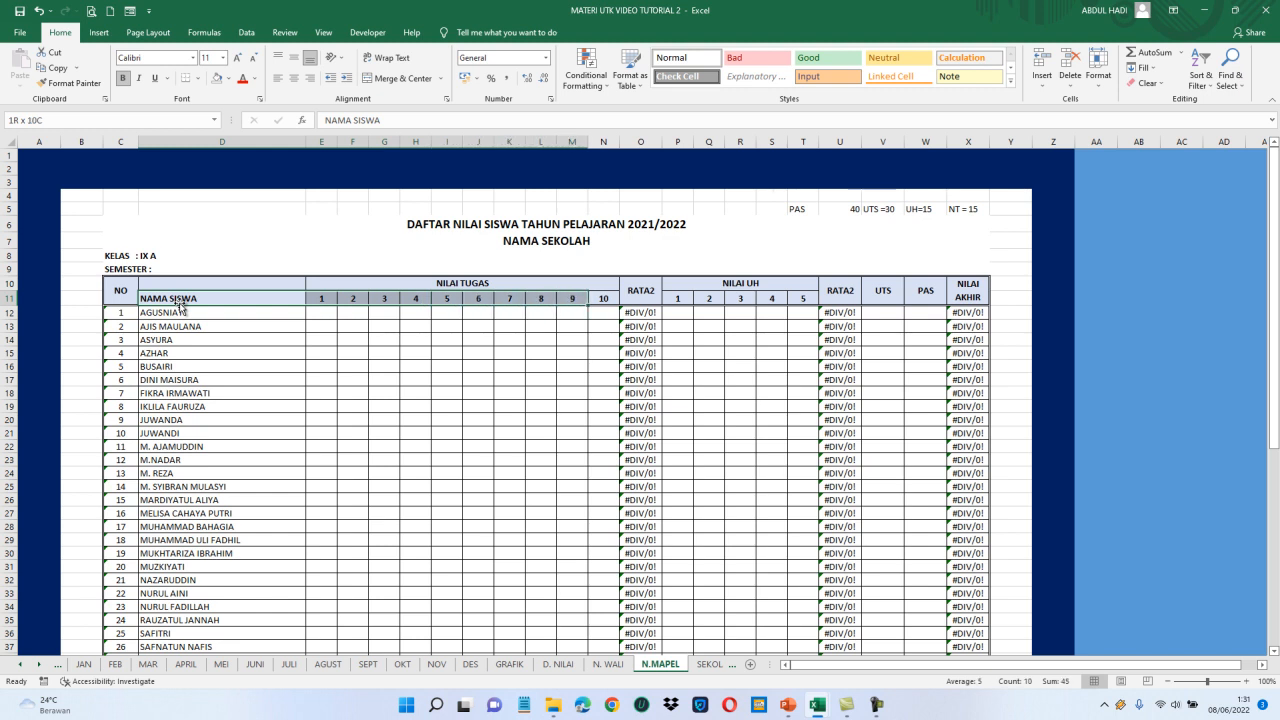
{"action": "key", "text": "shift+Right"}
{"action": "key", "text": "shift+Down"}
{"action": "key", "text": "shift+Down"}
{"action": "key", "text": "shift+Down"}
{"action": "key", "text": "shift+Down"}
{"action": "key", "text": "shift+Down"}
{"action": "key", "text": "shift+Down"}
{"action": "key", "text": "shift+Down"}
{"action": "key", "text": "shift+Down"}
{"action": "key", "text": "shift+Down"}
{"action": "key", "text": "shift+Down"}
{"action": "key", "text": "shift+Down"}
{"action": "key", "text": "shift+Down"}
{"action": "key", "text": "shift+Down"}
{"action": "key", "text": "shift+Down"}
{"action": "key", "text": "shift+Down"}
{"action": "key", "text": "shift+Down"}
{"action": "key", "text": "shift+Down"}
{"action": "key", "text": "shift+Down"}
{"action": "key", "text": "shift+Down"}
{"action": "key", "text": "shift+Down"}
{"action": "key", "text": "shift+Down"}
{"action": "key", "text": "shift+Down"}
{"action": "key", "text": "shift+Down"}
{"action": "key", "text": "shift+Down"}
{"action": "key", "text": "shift+Down"}
{"action": "key", "text": "shift+Down"}
{"action": "key", "text": "shift+Down"}
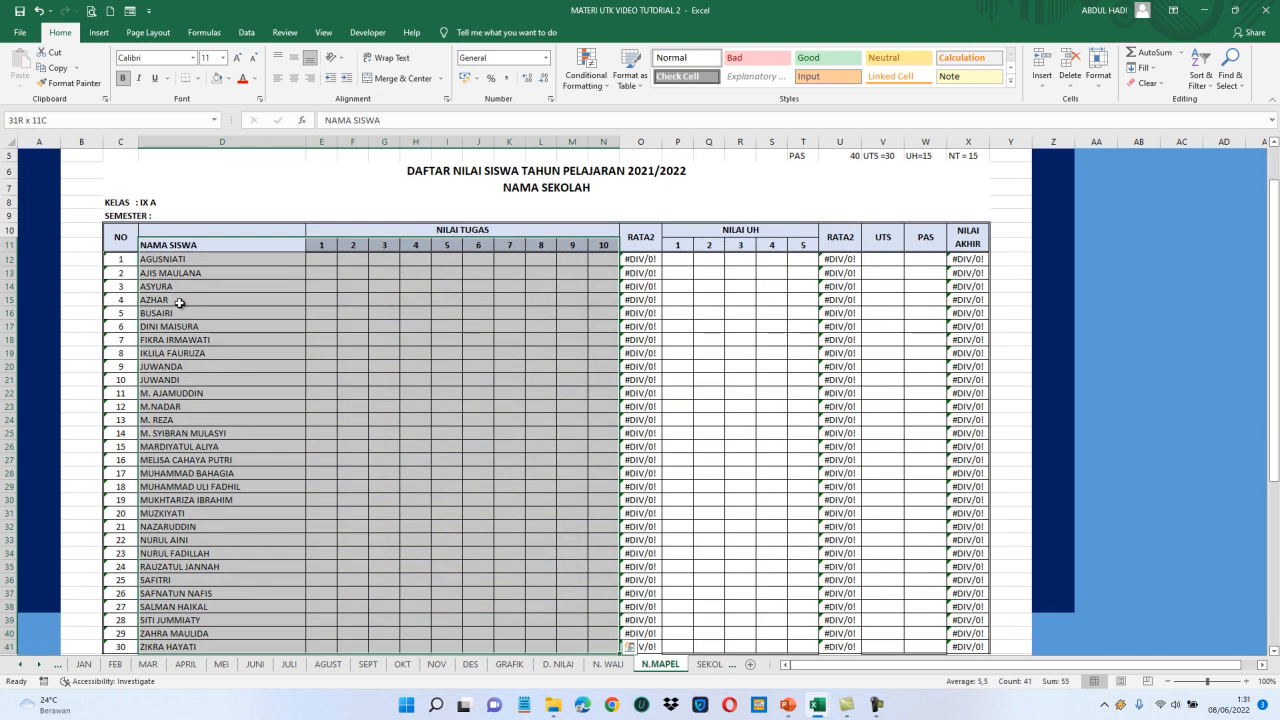
{"action": "left_click", "coordinate": [462, 32]}
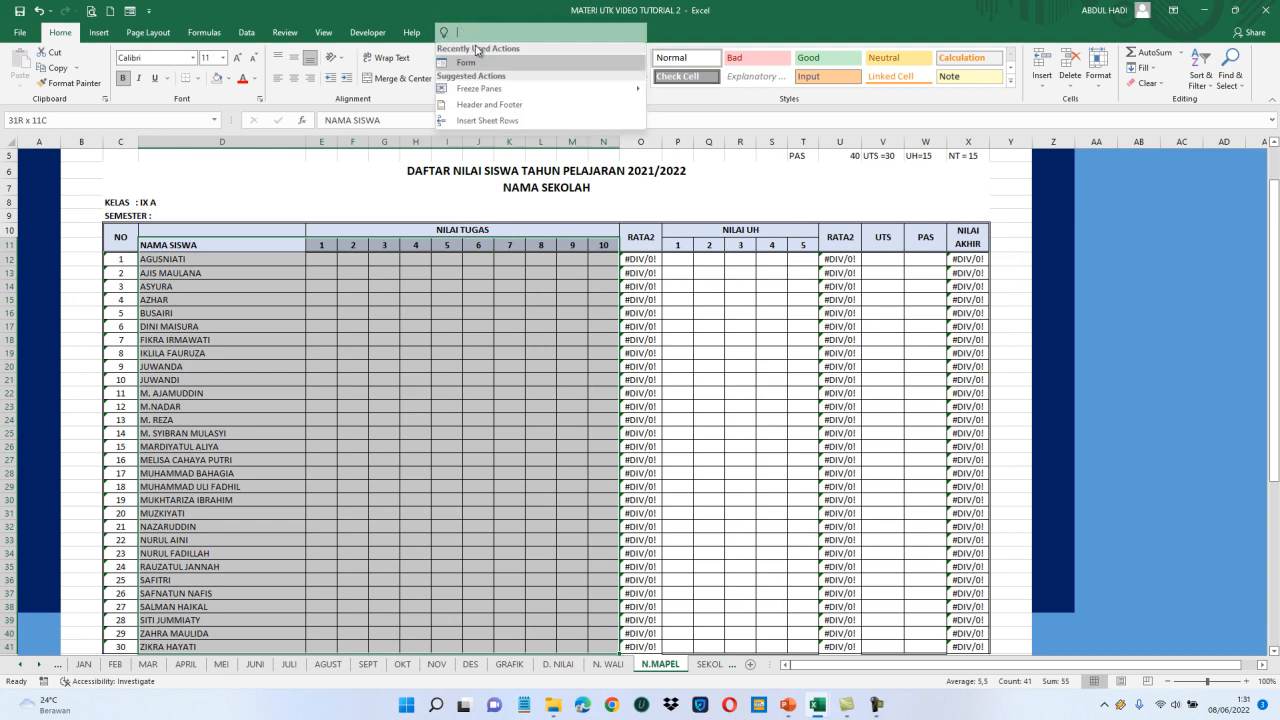
{"action": "left_click", "coordinate": [478, 62]}
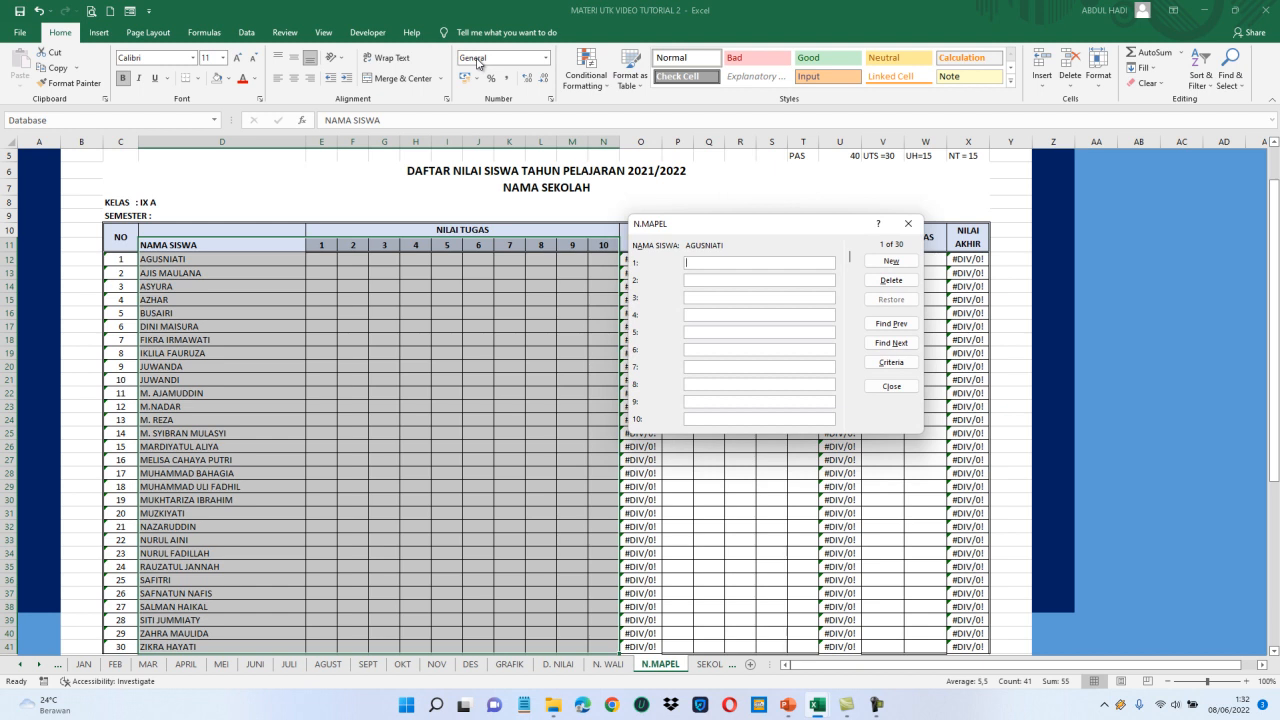
Enter the first student's NILAI TUGAS scores 1 to 10 in the form as 80, 90, 100, 80, 90, 80, 70, 80, 60, 80.
{"action": "type", "text": "80"}
{"action": "key", "text": "Tab"}
{"action": "type", "text": "60"}
{"action": "key", "text": "Return"}
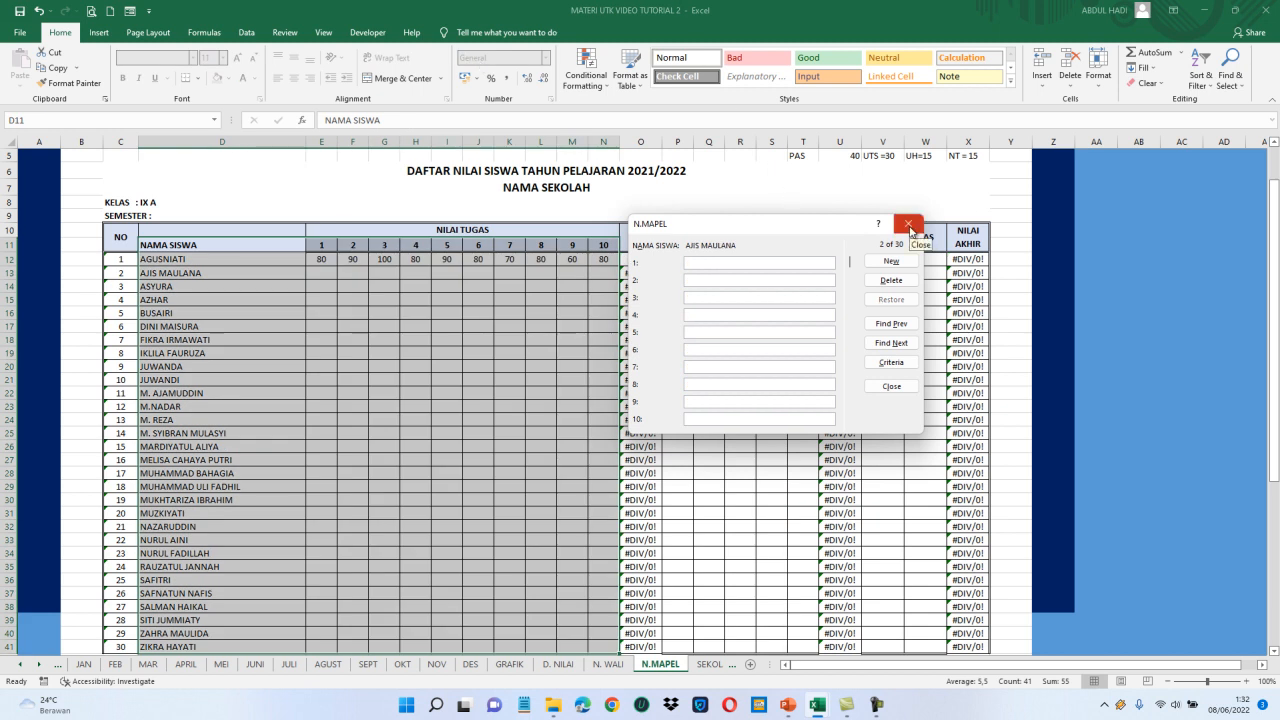
Enter the second student's NILAI TUGAS scores as 70, 60, 70, 98, 85, 75, 95, 70, 80, 60 and close the form.
{"action": "type", "text": "70"}
{"action": "key", "text": "Tab"}
{"action": "type", "text": "70"}
{"action": "type", "text": "75"}
{"action": "key", "text": "Return"}
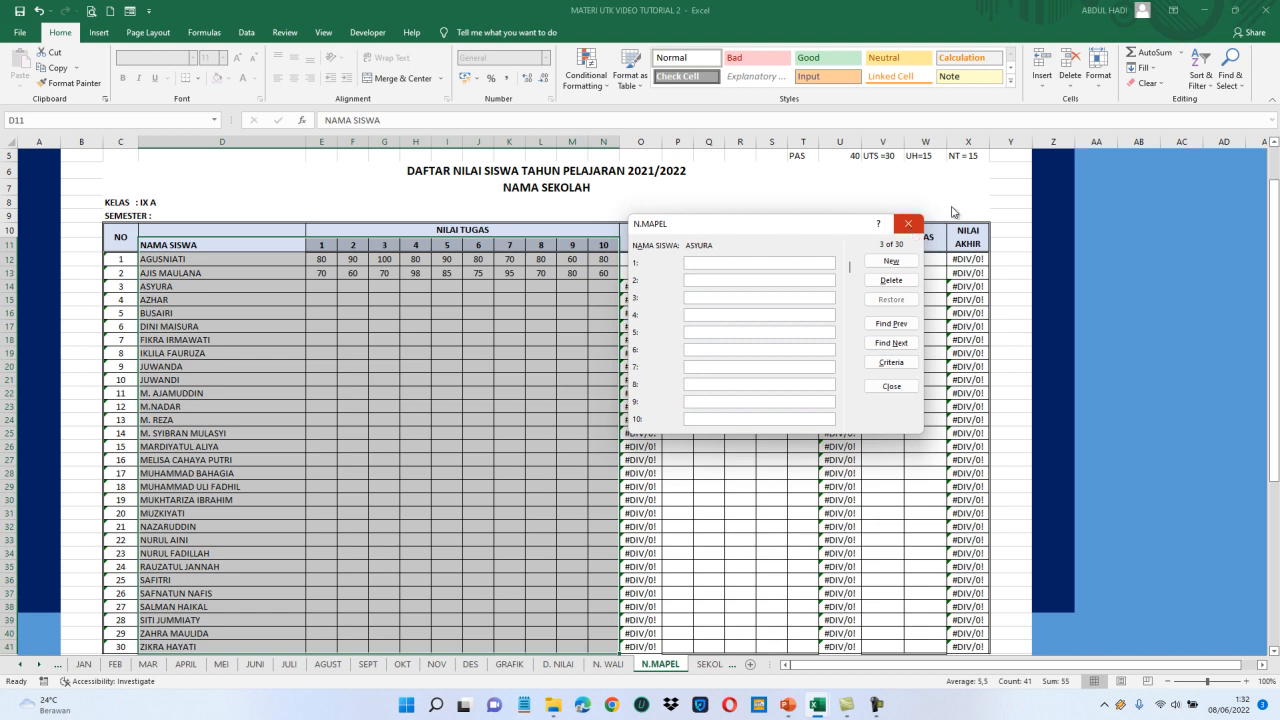
{"action": "left_click", "coordinate": [907, 226]}
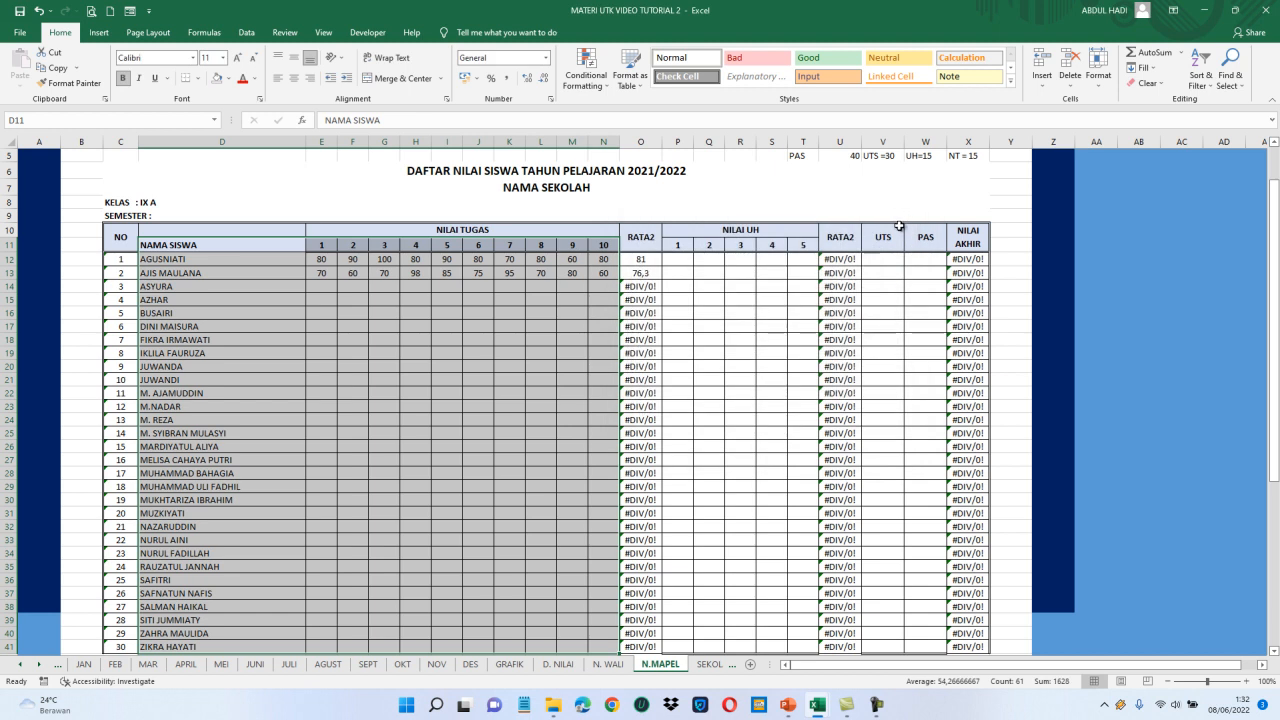
Enter UH 70, 70, 80, 90, 80, UTS 85, PAS 80 in row 12 and UH 75, 65, 80, 78, 70, UTS 80, PAS 90 in row 13.
{"action": "left_click", "coordinate": [672, 260]}
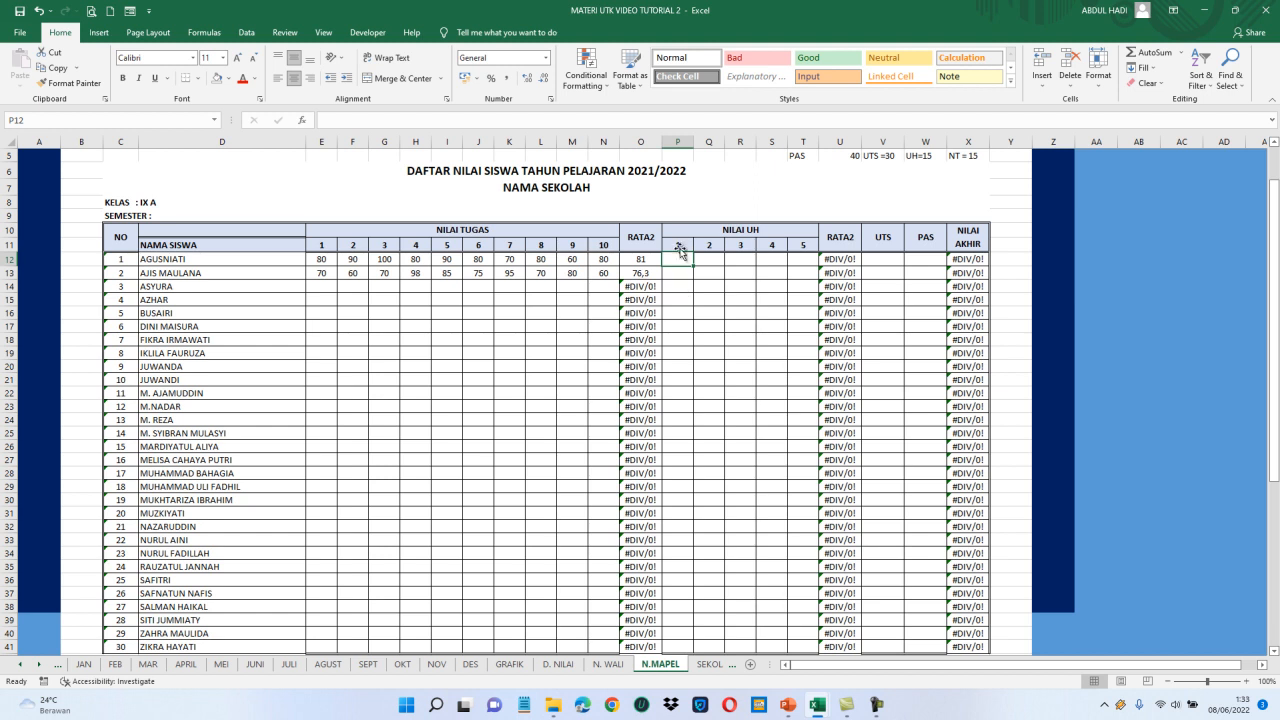
{"action": "left_click", "coordinate": [703, 301]}
{"action": "type", "text": "70"}
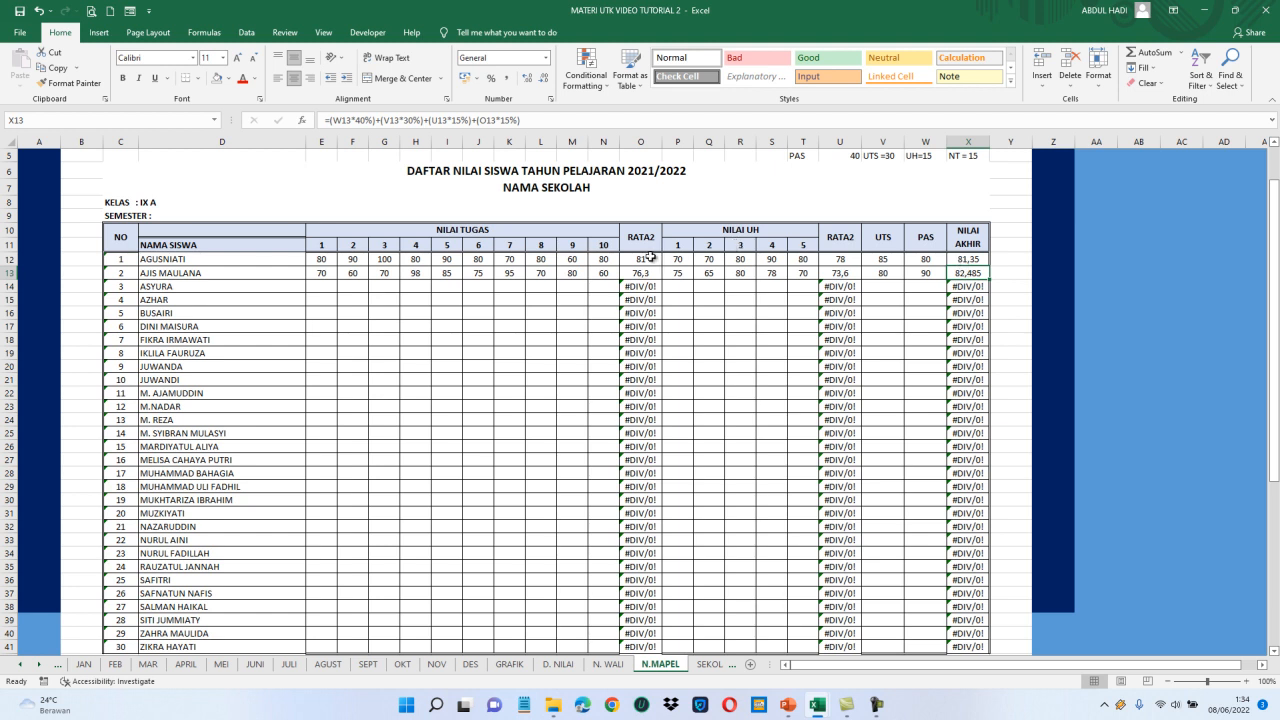
Format both RATA2 columns and the NILAI AKHIR column (O12:O41, U12:U41, X12:X41) to show no decimal places.
{"action": "left_click", "coordinate": [647, 263]}
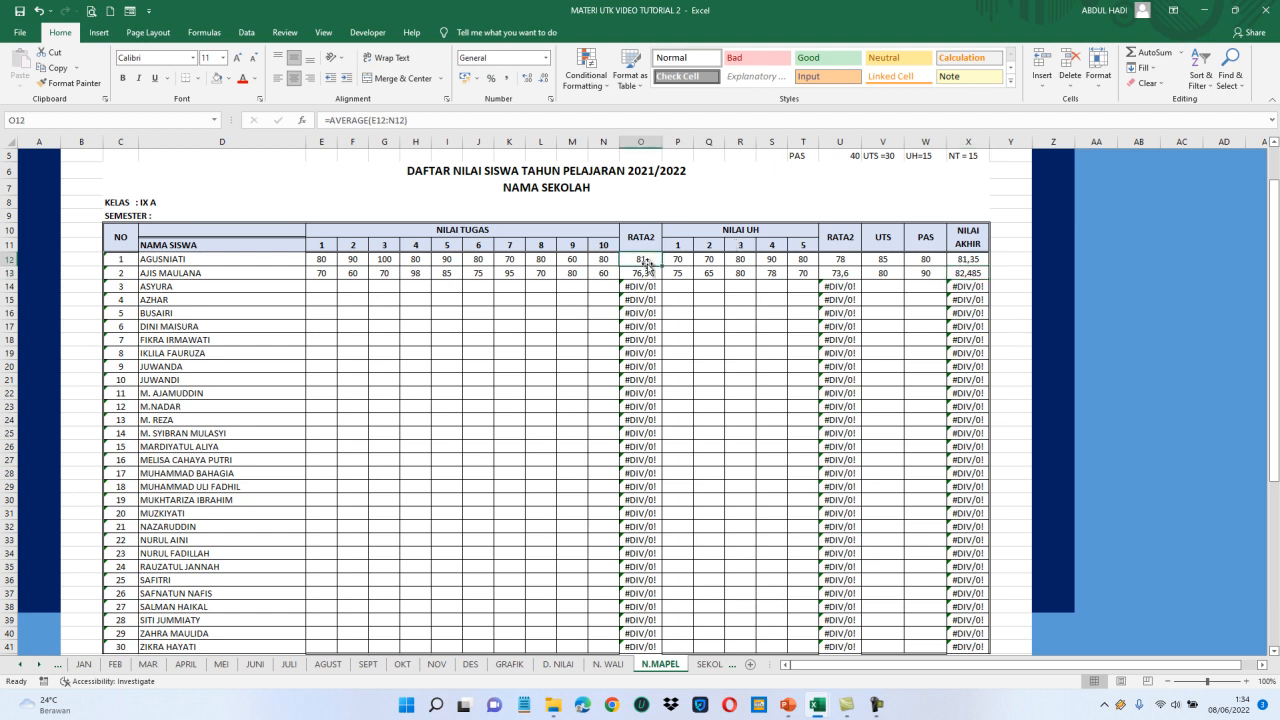
{"action": "key", "text": "shift+Down"}
{"action": "key", "text": "shift+Down"}
{"action": "key", "text": "shift+Down"}
{"action": "key", "text": "shift+Down"}
{"action": "key", "text": "shift+Down"}
{"action": "key", "text": "shift+Down"}
{"action": "key", "text": "shift+Down"}
{"action": "key", "text": "shift+Down"}
{"action": "key", "text": "shift+Down"}
{"action": "key", "text": "shift+Down"}
{"action": "key", "text": "shift+Down"}
{"action": "key", "text": "shift+Down"}
{"action": "key", "text": "shift+Down"}
{"action": "key", "text": "shift+Down"}
{"action": "key", "text": "shift+Down"}
{"action": "key", "text": "shift+Down"}
{"action": "key", "text": "shift+Down"}
{"action": "key", "text": "shift+Down"}
{"action": "key", "text": "shift+Down"}
{"action": "key", "text": "shift+Down"}
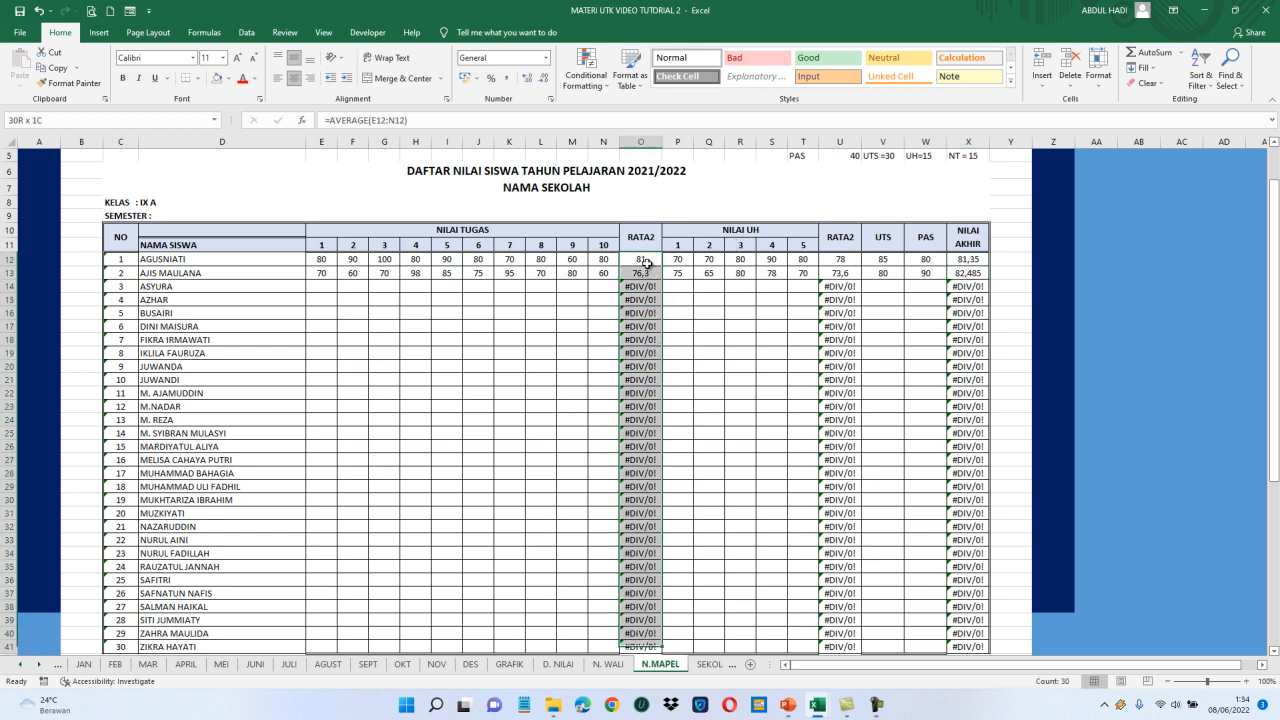
{"action": "key", "text": "shift+Down"}
{"action": "key", "text": "shift+Down"}
{"action": "key", "text": "shift+Down"}
{"action": "key", "text": "shift+Down"}
{"action": "key", "text": "shift+Down"}
{"action": "key", "text": "shift+Up"}
{"action": "key", "text": "shift+Up"}
{"action": "key", "text": "shift+Up"}
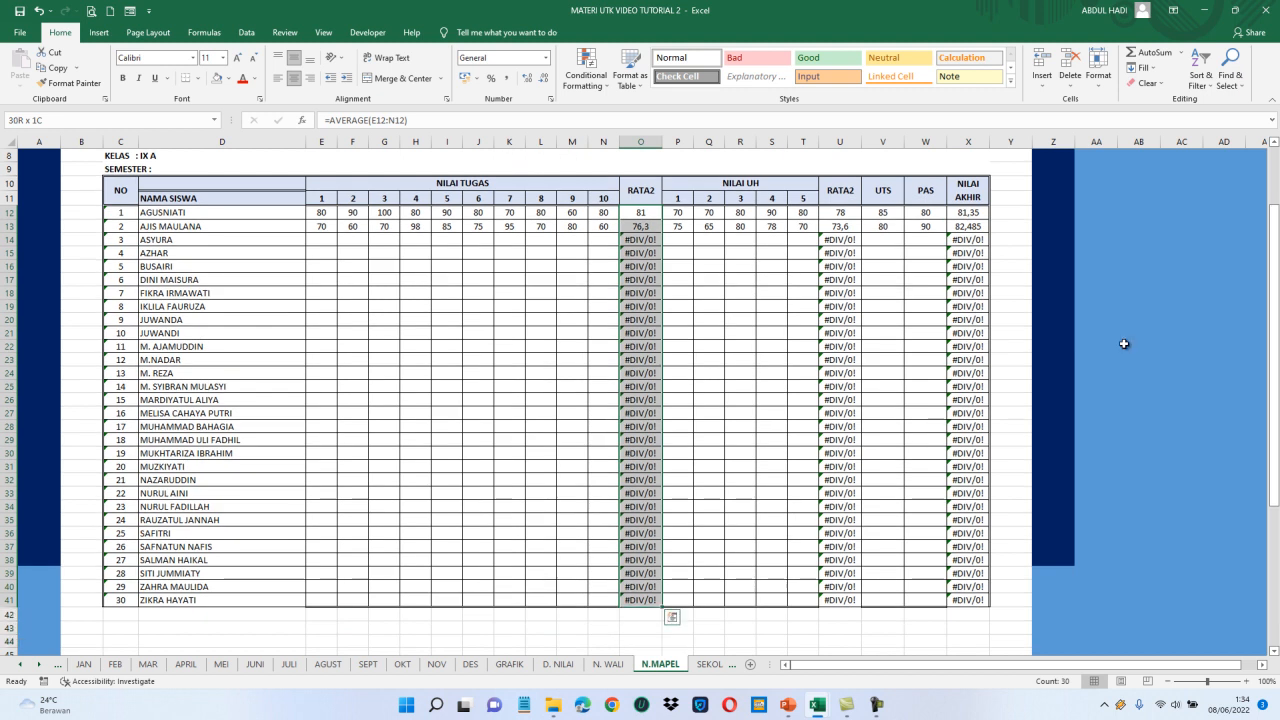
{"action": "left_click", "coordinate": [849, 213]}
{"action": "key", "text": "shift+Down"}
{"action": "key", "text": "shift+Down"}
{"action": "key", "text": "shift+Down"}
{"action": "key", "text": "shift+Down"}
{"action": "key", "text": "shift+Down"}
{"action": "key", "text": "shift+Down"}
{"action": "key", "text": "shift+Down"}
{"action": "key", "text": "shift+Down"}
{"action": "key", "text": "shift+Down"}
{"action": "key", "text": "shift+Down"}
{"action": "key", "text": "shift+Down"}
{"action": "key", "text": "shift+Down"}
{"action": "key", "text": "shift+Down"}
{"action": "key", "text": "shift+Down"}
{"action": "key", "text": "shift+Down"}
{"action": "key", "text": "shift+Down"}
{"action": "key", "text": "shift+Down"}
{"action": "key", "text": "shift+Down"}
{"action": "key", "text": "shift+Down"}
{"action": "key", "text": "shift+Down"}
{"action": "key", "text": "shift+Down"}
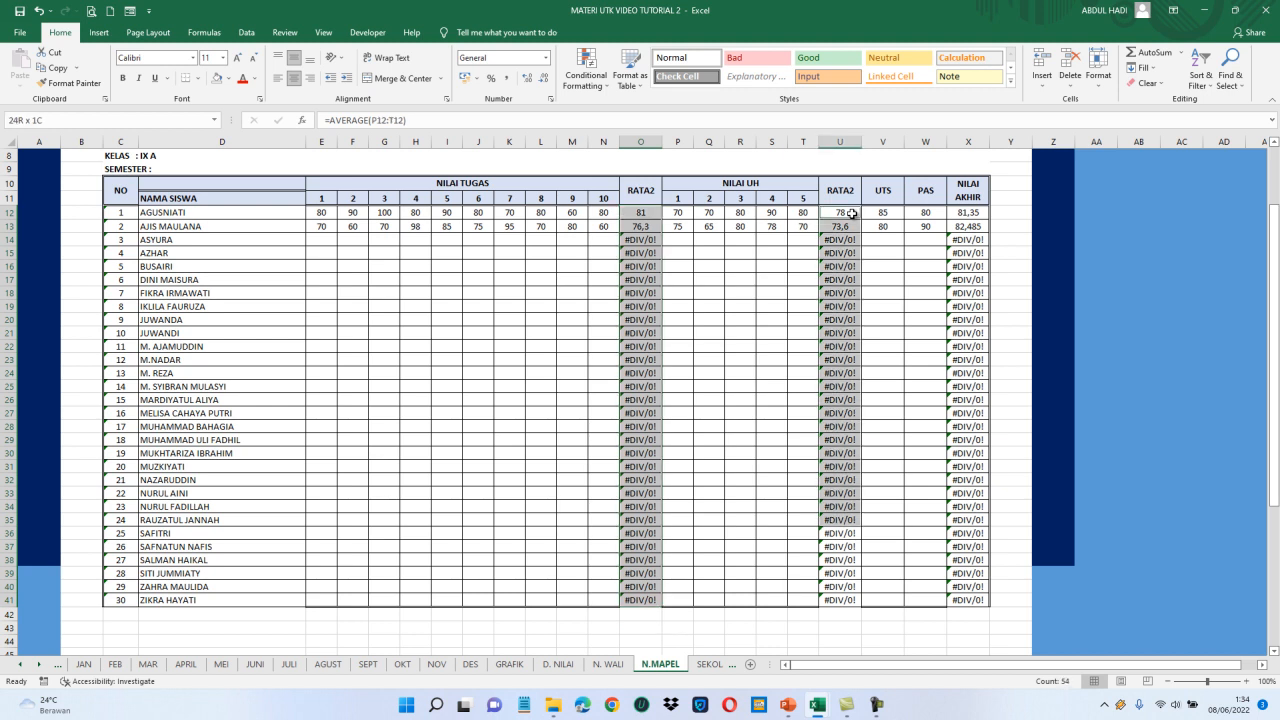
{"action": "key", "text": "shift+Down"}
{"action": "key", "text": "shift+Down"}
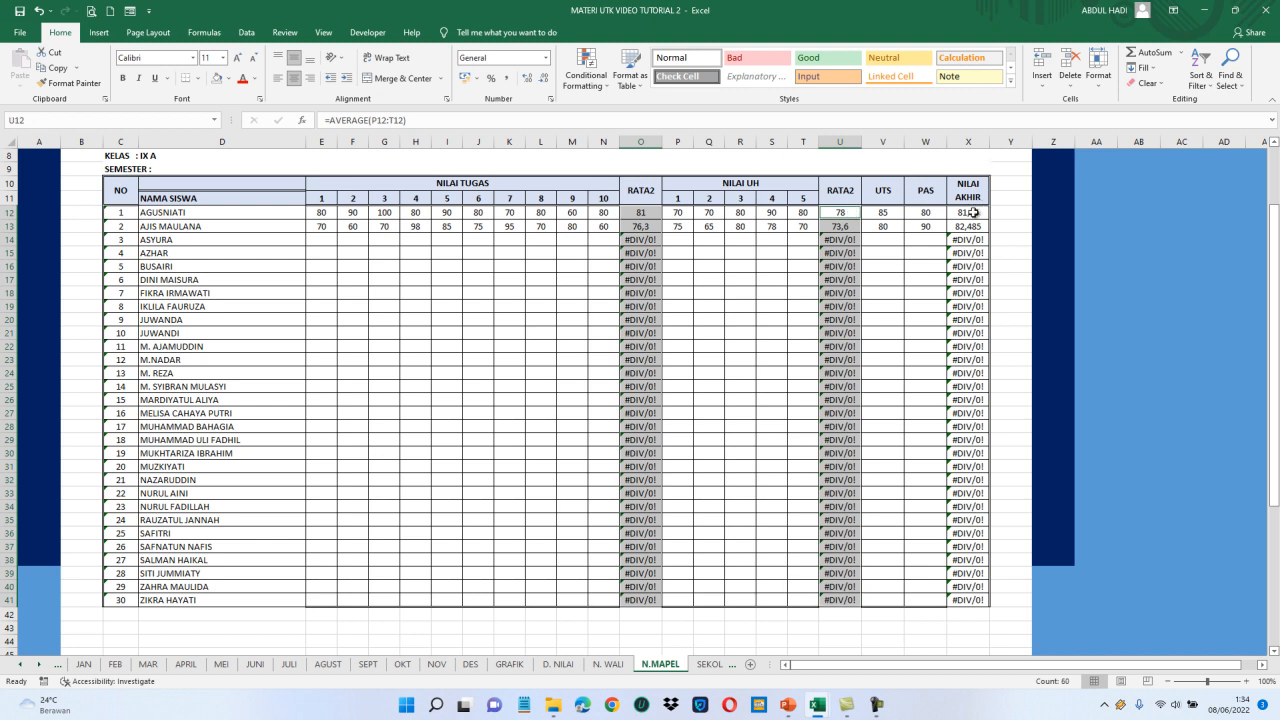
{"action": "left_click", "coordinate": [973, 212], "text": "ctrl"}
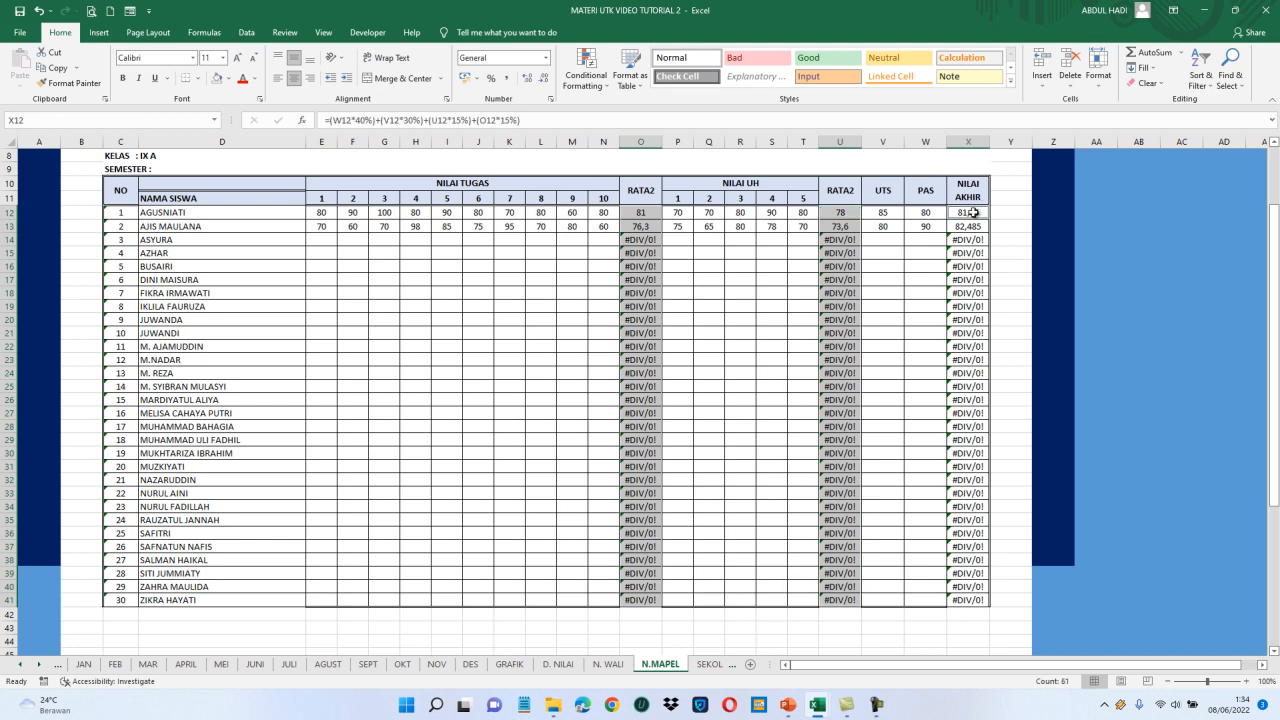
{"action": "key", "text": "shift+Down"}
{"action": "key", "text": "shift+Down"}
{"action": "key", "text": "shift+Down"}
{"action": "key", "text": "shift+Down"}
{"action": "key", "text": "shift+Down"}
{"action": "key", "text": "shift+Down"}
{"action": "key", "text": "shift+Down"}
{"action": "key", "text": "shift+Down"}
{"action": "key", "text": "shift+Down"}
{"action": "key", "text": "shift+Down"}
{"action": "key", "text": "shift+Down"}
{"action": "key", "text": "shift+Down"}
{"action": "key", "text": "shift+Down"}
{"action": "key", "text": "shift+Down"}
{"action": "key", "text": "shift+Down"}
{"action": "key", "text": "shift+Down"}
{"action": "key", "text": "shift+Down"}
{"action": "key", "text": "shift+Down"}
{"action": "key", "text": "shift+Down"}
{"action": "key", "text": "shift+Down"}
{"action": "key", "text": "shift+Down"}
{"action": "key", "text": "shift+Down"}
{"action": "key", "text": "shift+Down"}
{"action": "key", "text": "shift+Down"}
{"action": "key", "text": "shift+Down"}
{"action": "key", "text": "shift+Down"}
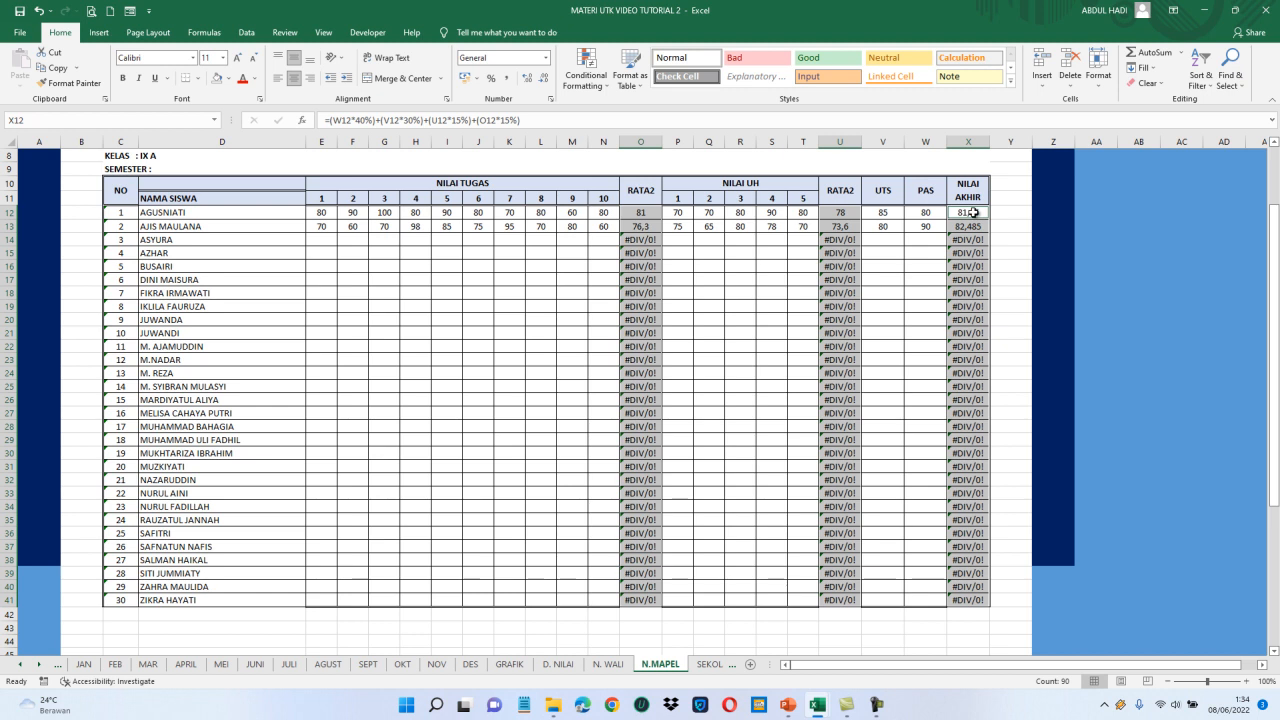
{"action": "left_click", "coordinate": [545, 80]}
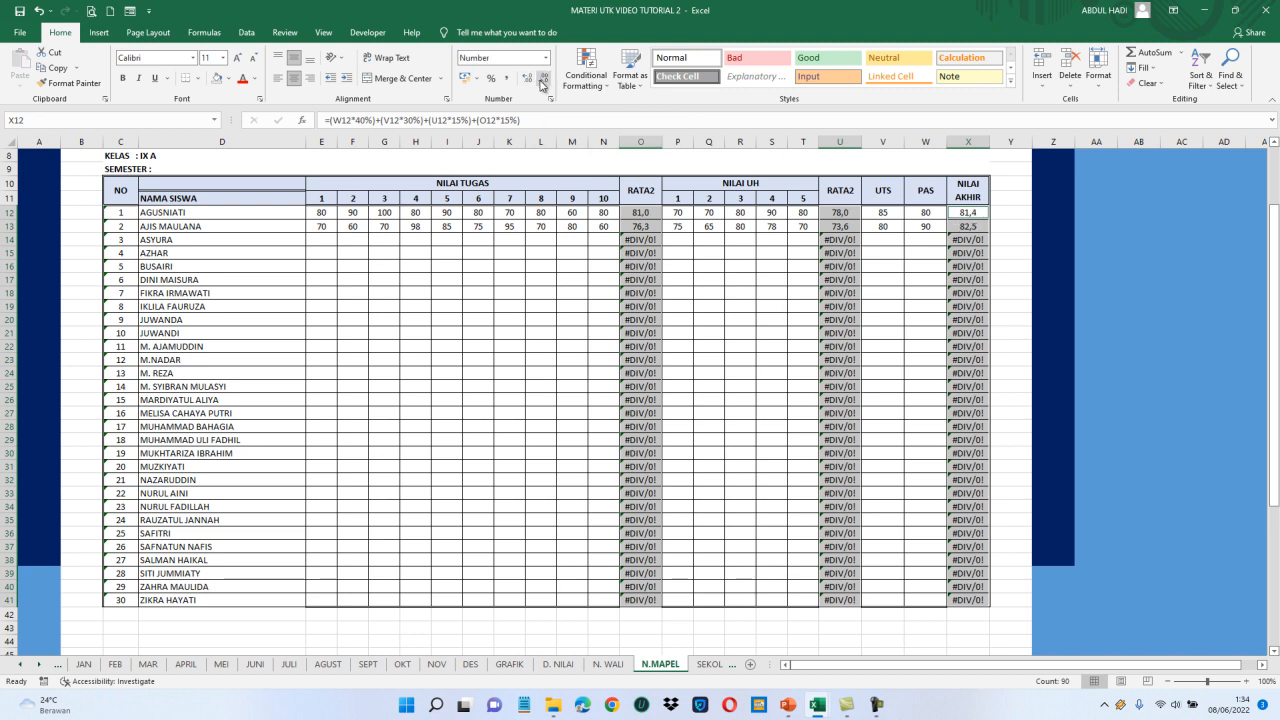
{"action": "left_click", "coordinate": [543, 80]}
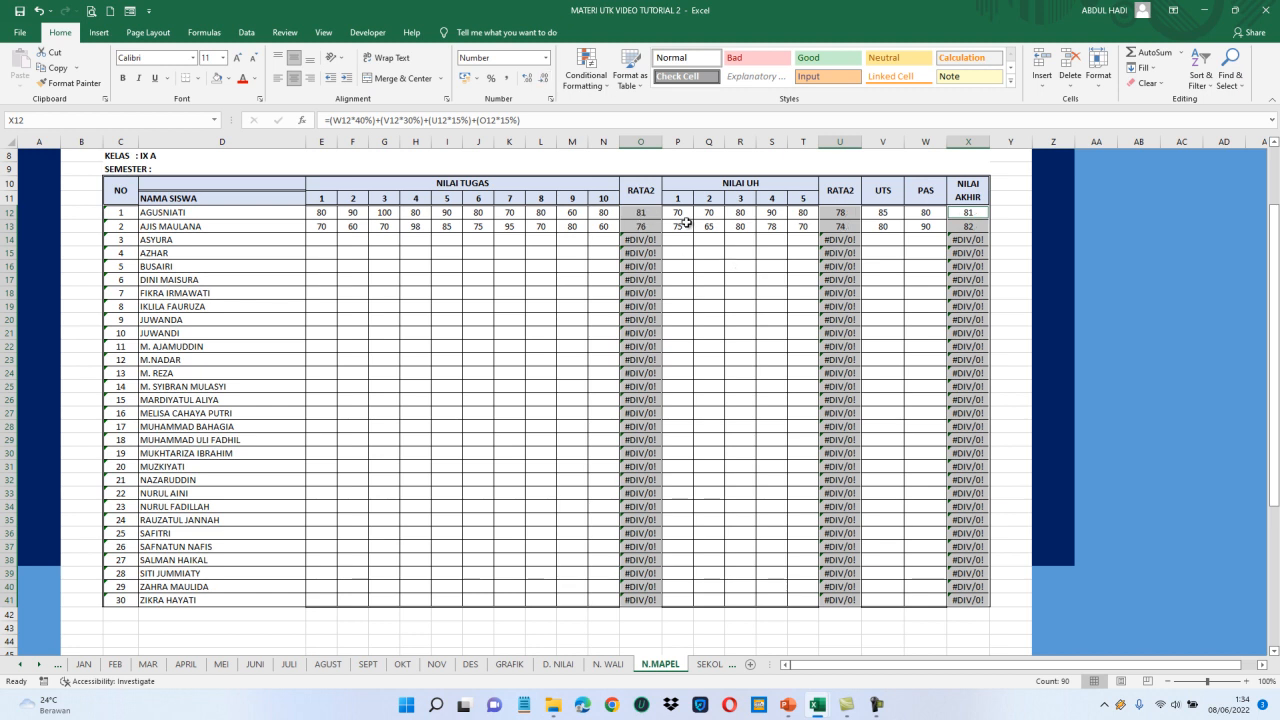
{"action": "left_click", "coordinate": [752, 257]}
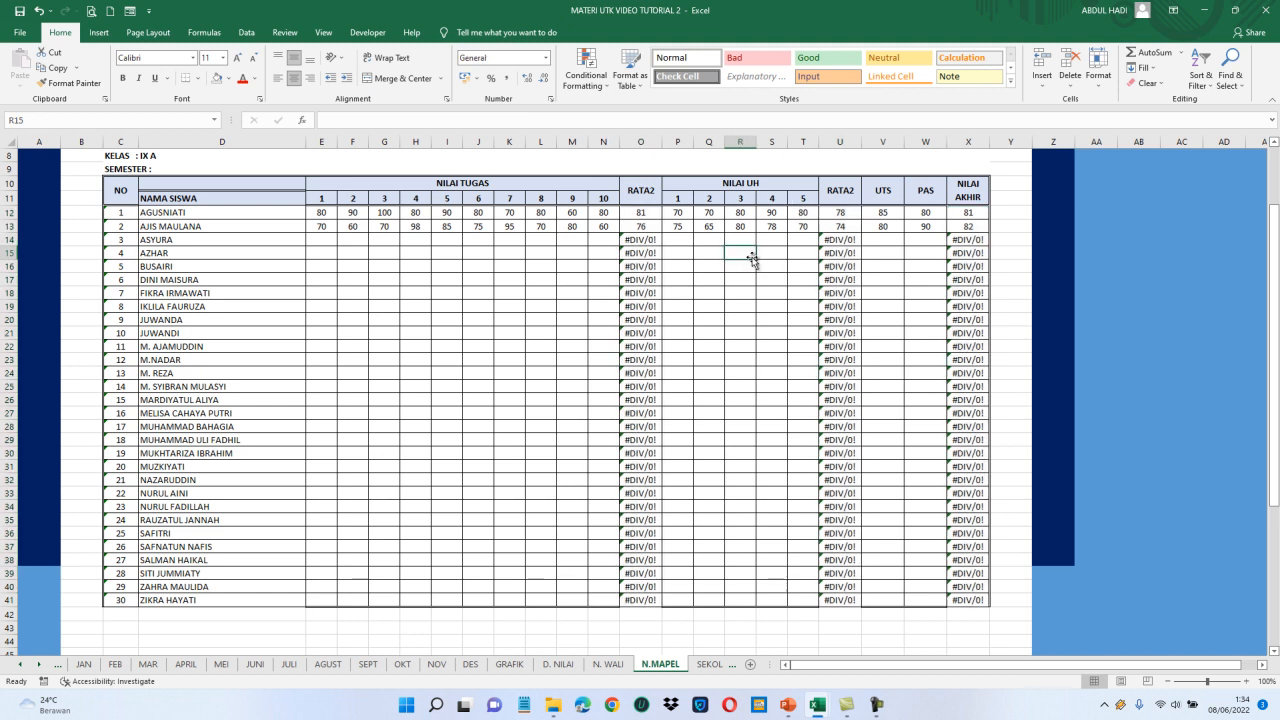
Look over the N.MAPEL sheet from the title area down to the empty rows below the student table.
{"action": "left_click", "coordinate": [396, 292]}
{"action": "key", "text": "Down"}
{"action": "key", "text": "Down"}
{"action": "key", "text": "Down"}
{"action": "key", "text": "Down"}
{"action": "key", "text": "Down"}
{"action": "key", "text": "Down"}
{"action": "key", "text": "Down"}
{"action": "key", "text": "Down"}
{"action": "key", "text": "Down"}
{"action": "key", "text": "Up"}
{"action": "key", "text": "Up"}
{"action": "key", "text": "Up"}
{"action": "key", "text": "Up"}
{"action": "key", "text": "Up"}
{"action": "key", "text": "Up"}
{"action": "key", "text": "Up"}
{"action": "key", "text": "Up"}
{"action": "key", "text": "Up"}
{"action": "key", "text": "Up"}
{"action": "key", "text": "Up"}
{"action": "key", "text": "Up"}
{"action": "key", "text": "Up"}
{"action": "key", "text": "Up"}
{"action": "key", "text": "Up"}
{"action": "key", "text": "Up"}
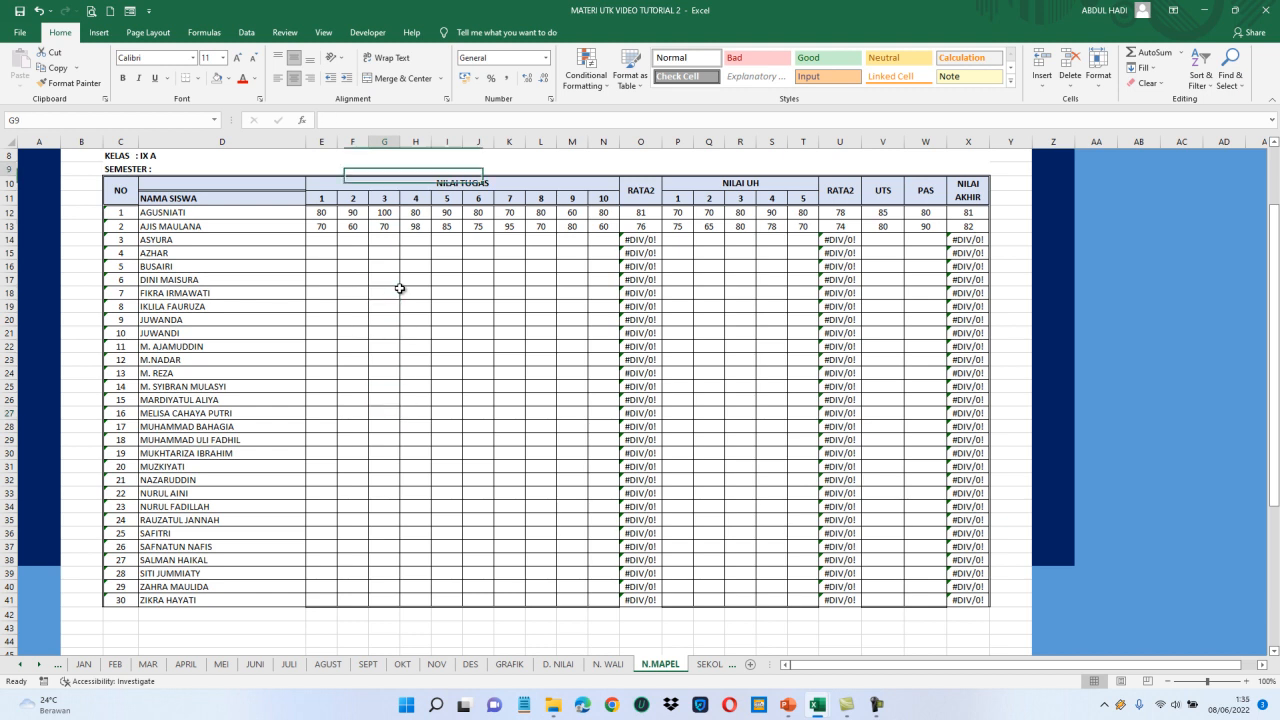
{"action": "key", "text": "Up"}
{"action": "key", "text": "Up"}
{"action": "key", "text": "Up"}
{"action": "key", "text": "Up"}
{"action": "key", "text": "Up"}
{"action": "key", "text": "Up"}
{"action": "key", "text": "Up"}
{"action": "key", "text": "Up"}
{"action": "key", "text": "Up"}
{"action": "key", "text": "Up"}
{"action": "key", "text": "Down"}
{"action": "key", "text": "Down"}
{"action": "key", "text": "Down"}
{"action": "key", "text": "Down"}
{"action": "key", "text": "Down"}
{"action": "key", "text": "Down"}
{"action": "key", "text": "Down"}
{"action": "key", "text": "Down"}
{"action": "key", "text": "Down"}
{"action": "key", "text": "Down"}
{"action": "key", "text": "Down"}
{"action": "key", "text": "Down"}
{"action": "key", "text": "Down"}
{"action": "key", "text": "Down"}
{"action": "key", "text": "Down"}
{"action": "key", "text": "Down"}
{"action": "key", "text": "Down"}
{"action": "key", "text": "Down"}
{"action": "key", "text": "Down"}
{"action": "key", "text": "Down"}
{"action": "key", "text": "Down"}
{"action": "key", "text": "Down"}
{"action": "key", "text": "Down"}
{"action": "key", "text": "Down"}
{"action": "key", "text": "Down"}
{"action": "key", "text": "Down"}
{"action": "key", "text": "Down"}
{"action": "key", "text": "Down"}
{"action": "key", "text": "Down"}
{"action": "key", "text": "Down"}
{"action": "key", "text": "Down"}
{"action": "key", "text": "Down"}
{"action": "key", "text": "Down"}
{"action": "key", "text": "Down"}
{"action": "key", "text": "Down"}
{"action": "key", "text": "Down"}
{"action": "key", "text": "Down"}
{"action": "key", "text": "Down"}
{"action": "key", "text": "Down"}
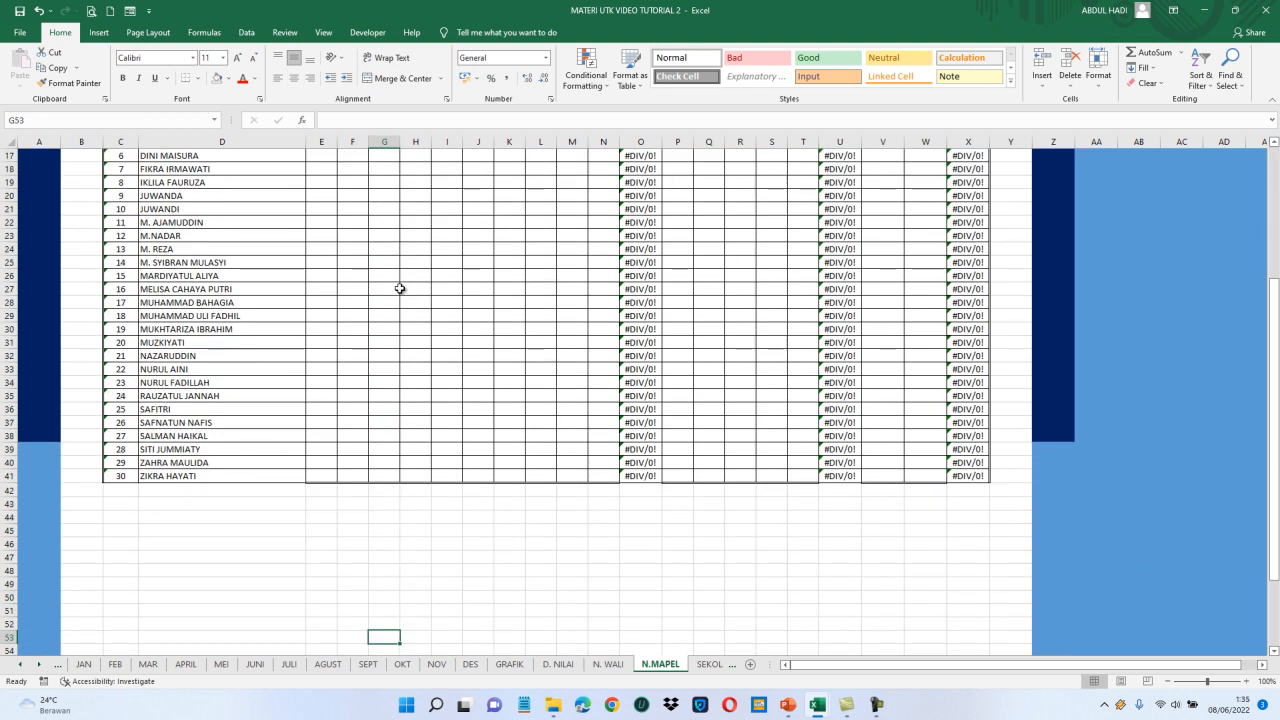
{"action": "left_click", "coordinate": [200, 558]}
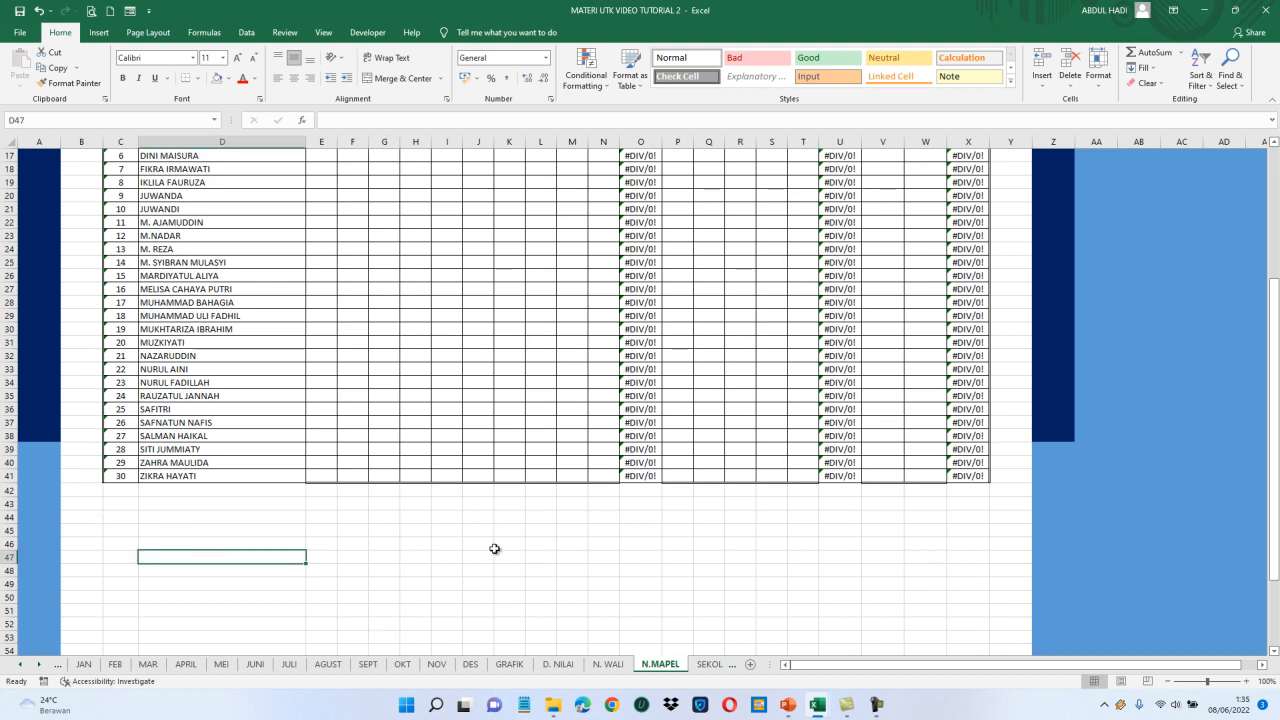
Copy the Kepala Sekolah signature block (D43:E49) from the N. WALI sheet to cell C44 of N.MAPEL.
{"action": "left_click", "coordinate": [597, 668]}
{"action": "left_click", "coordinate": [132, 608]}
{"action": "key", "text": "Down"}
{"action": "key", "text": "Down"}
{"action": "key", "text": "Down"}
{"action": "key", "text": "Down"}
{"action": "key", "text": "Down"}
{"action": "key", "text": "Down"}
{"action": "key", "text": "Down"}
{"action": "key", "text": "Down"}
{"action": "key", "text": "Down"}
{"action": "key", "text": "Down"}
{"action": "key", "text": "Down"}
{"action": "key", "text": "Down"}
{"action": "key", "text": "Down"}
{"action": "key", "text": "Down"}
{"action": "key", "text": "Down"}
{"action": "key", "text": "Down"}
{"action": "key", "text": "Down"}
{"action": "key", "text": "Down"}
{"action": "key", "text": "Down"}
{"action": "key", "text": "Down"}
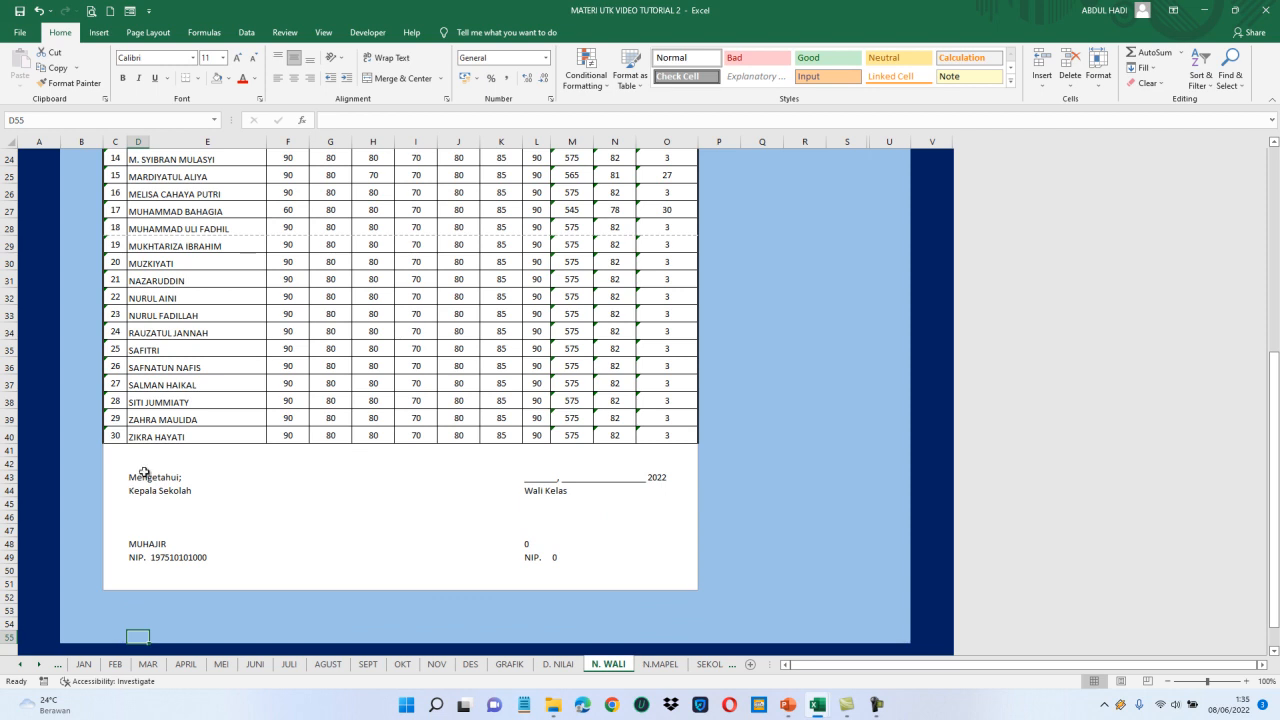
{"action": "left_click", "coordinate": [142, 475]}
{"action": "key", "text": "shift+Down"}
{"action": "key", "text": "shift+Down"}
{"action": "key", "text": "shift+Down"}
{"action": "key", "text": "shift+Down"}
{"action": "key", "text": "shift+Down"}
{"action": "key", "text": "shift+Down"}
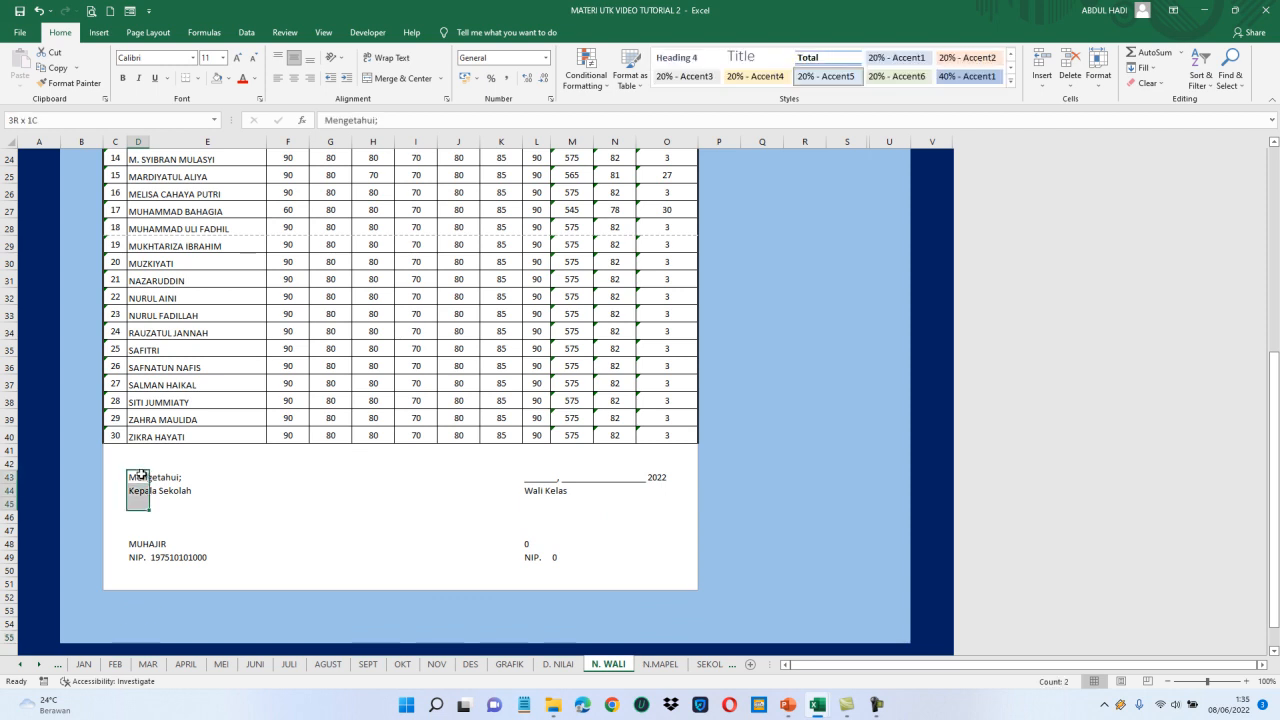
{"action": "key", "text": "shift+Right"}
{"action": "key", "text": "ctrl+c"}
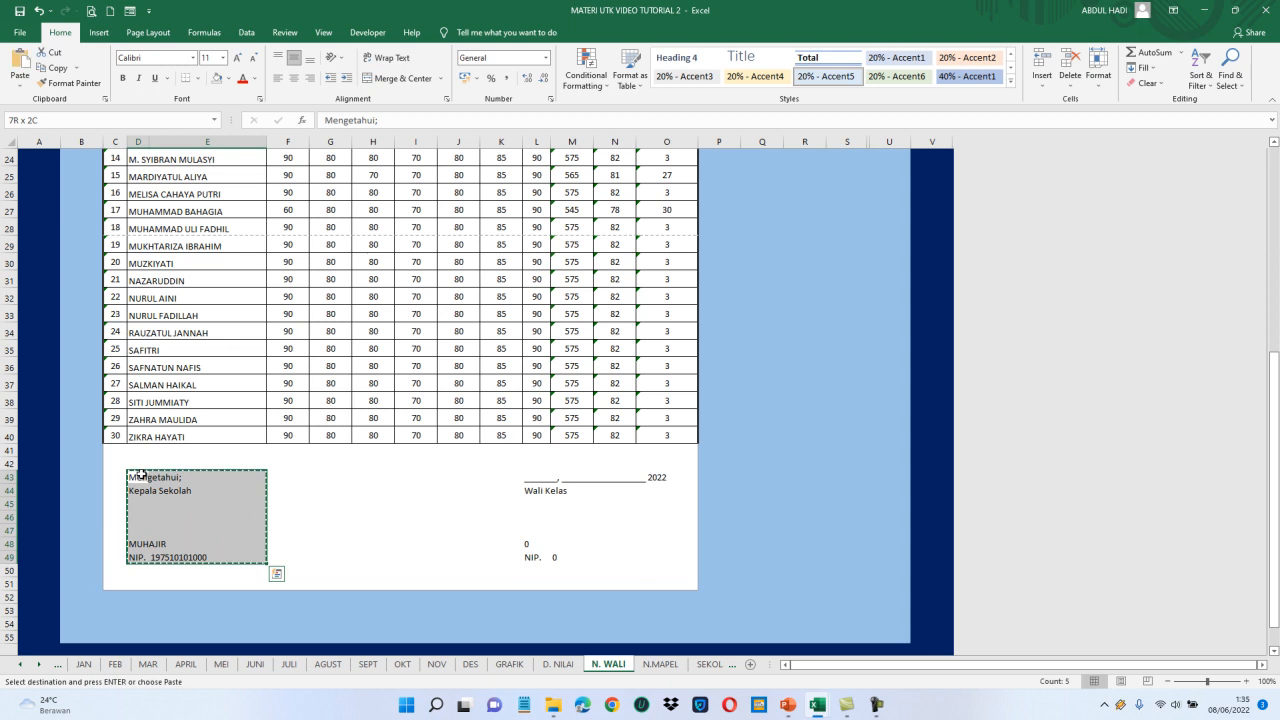
{"action": "left_click", "coordinate": [662, 664]}
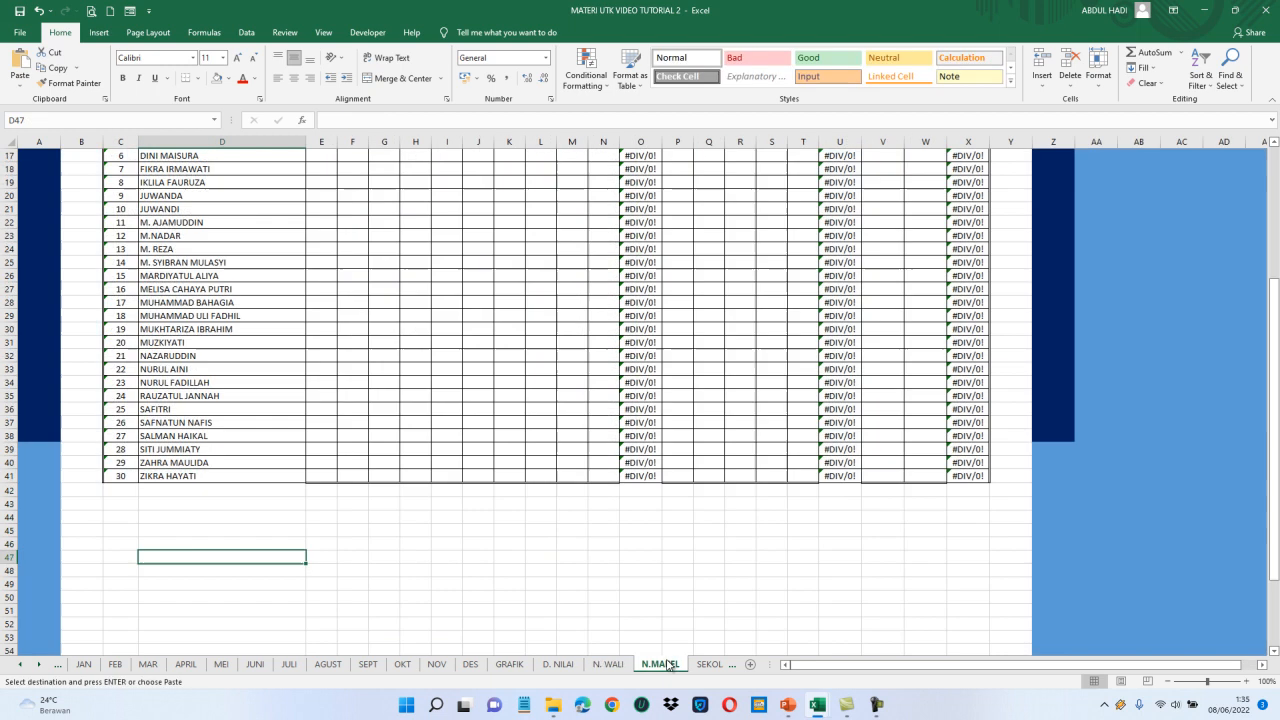
{"action": "left_click", "coordinate": [119, 517]}
{"action": "key", "text": "ctrl+v"}
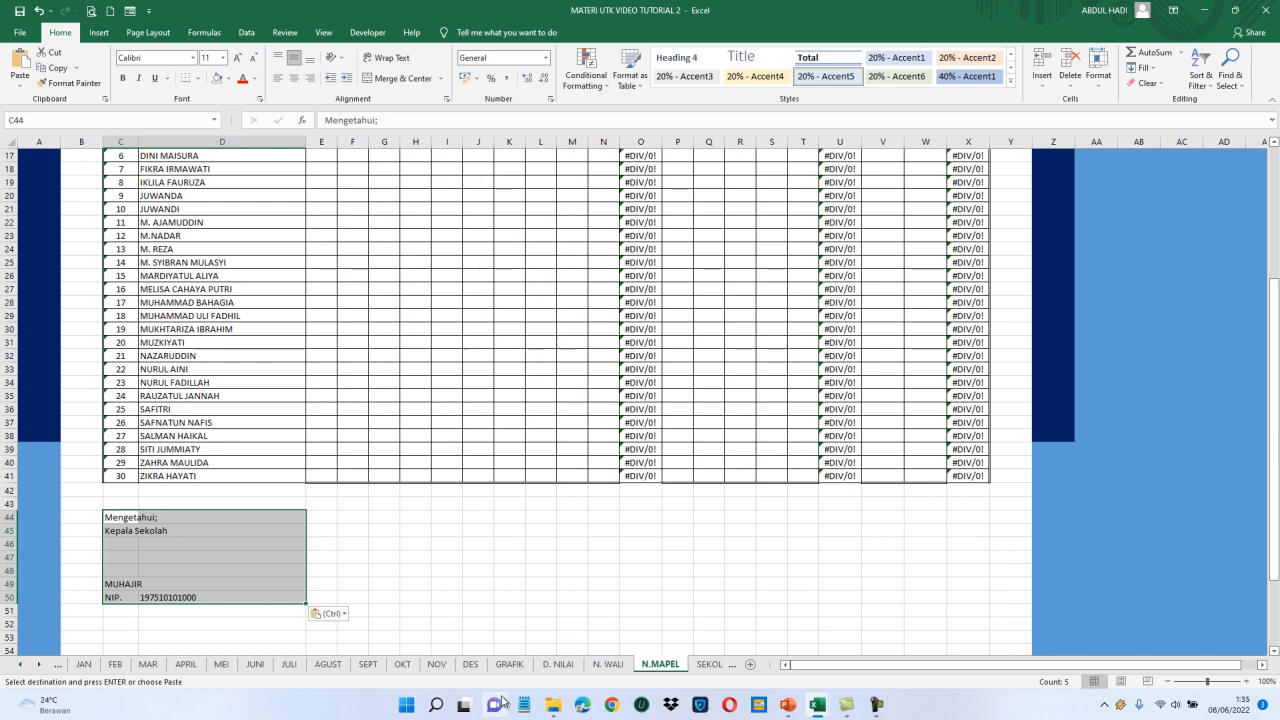
Copy the Wali Kelas date and signature block (L43:M49) from N. WALI to cell T44 of N.MAPEL.
{"action": "left_click", "coordinate": [607, 664]}
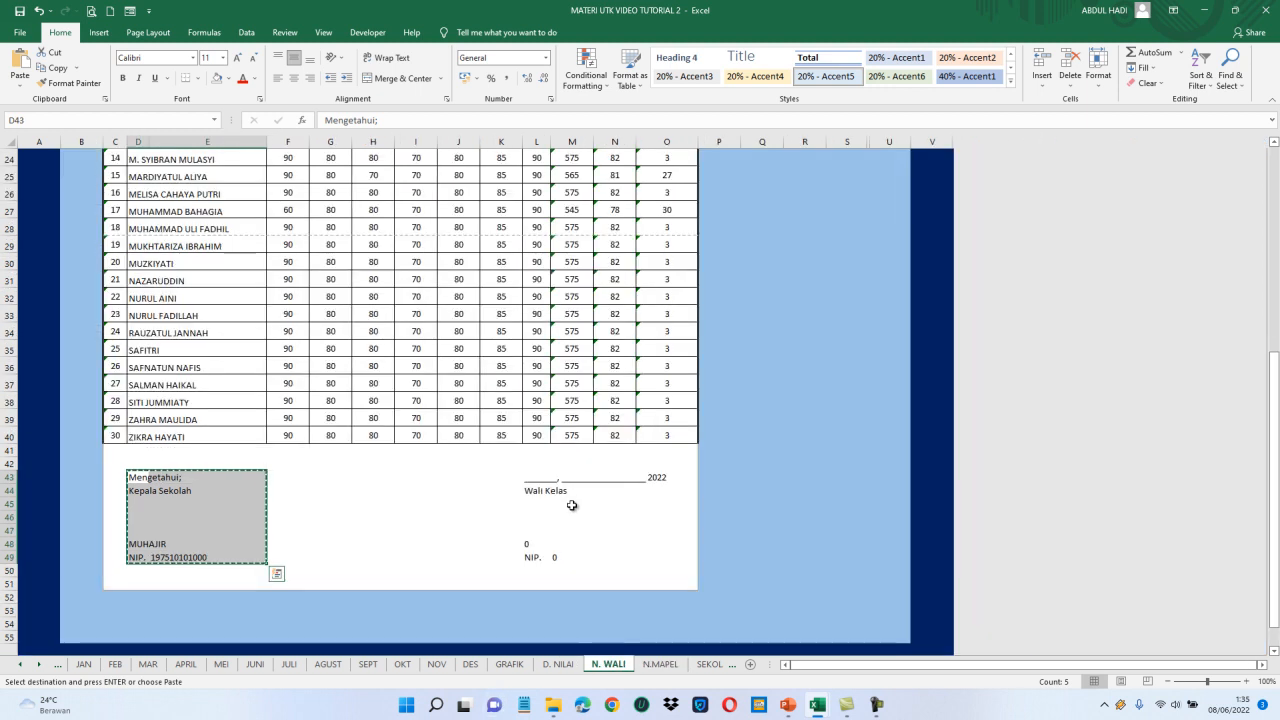
{"action": "left_click", "coordinate": [537, 479]}
{"action": "left_click_drag", "start_coordinate": [537, 481], "coordinate": [570, 556]}
{"action": "key", "text": "ctrl+v"}
{"action": "key", "text": "ctrl+c"}
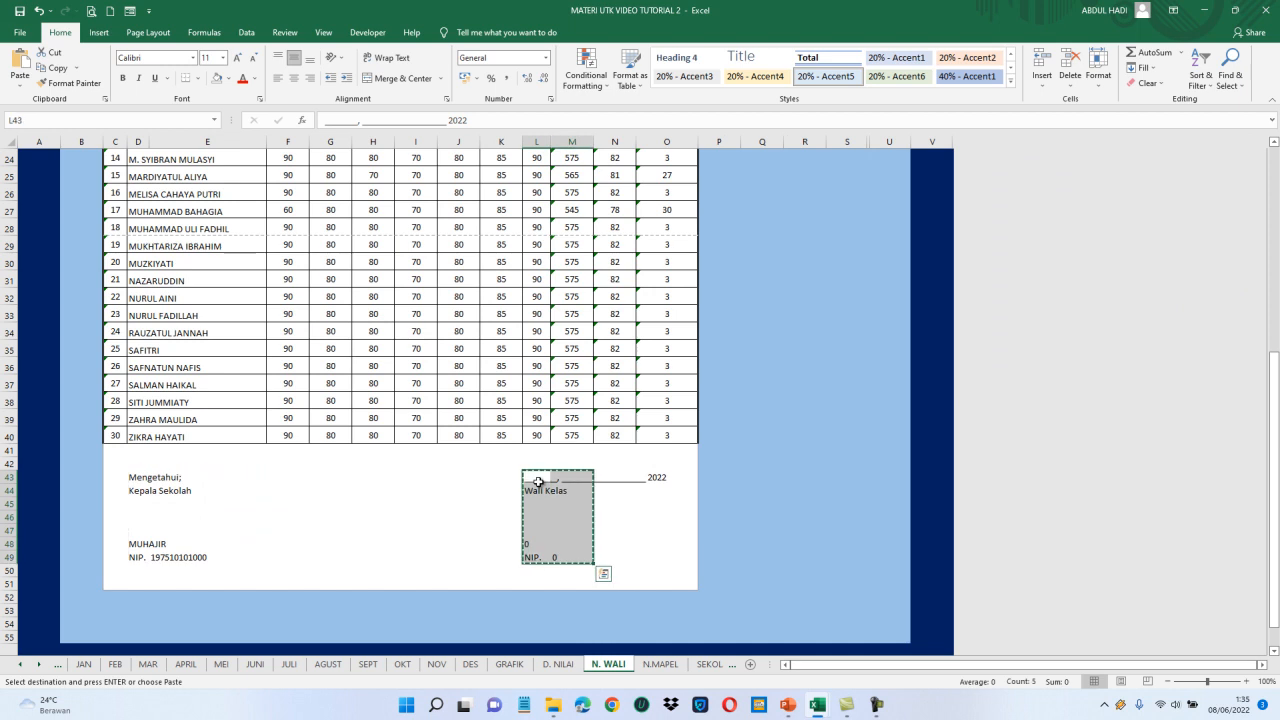
{"action": "left_click", "coordinate": [658, 664]}
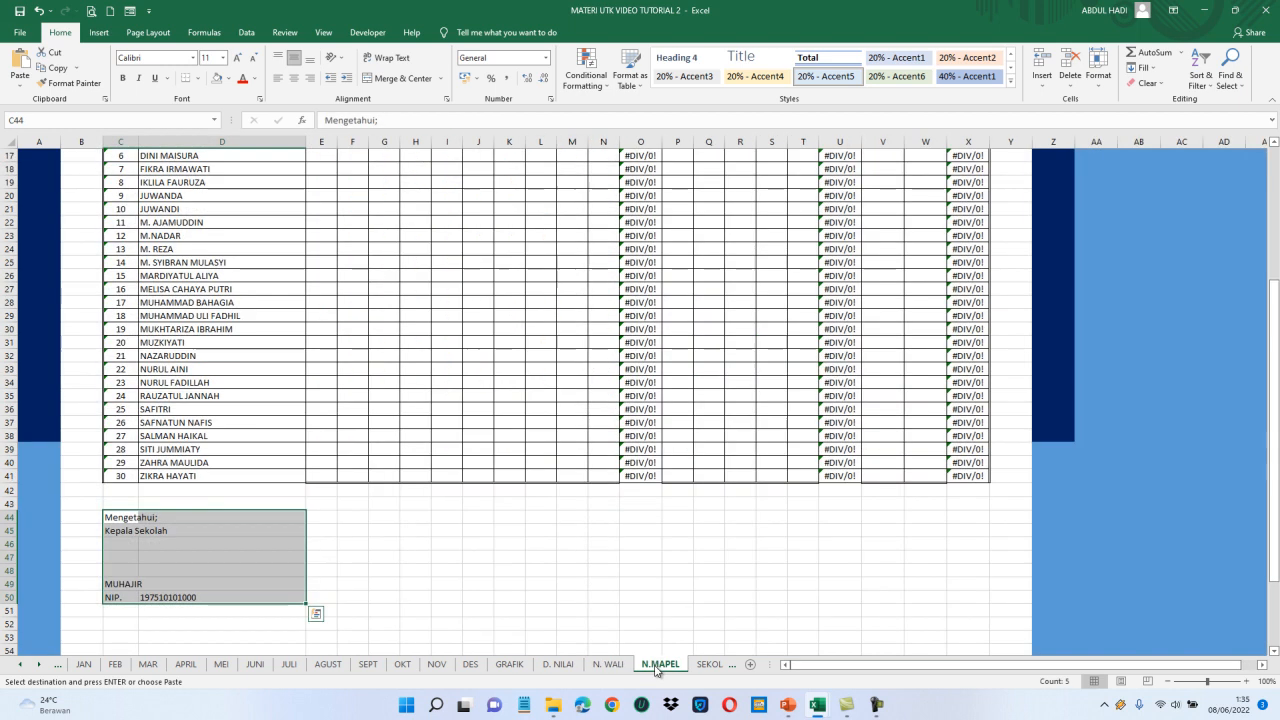
{"action": "left_click", "coordinate": [800, 519]}
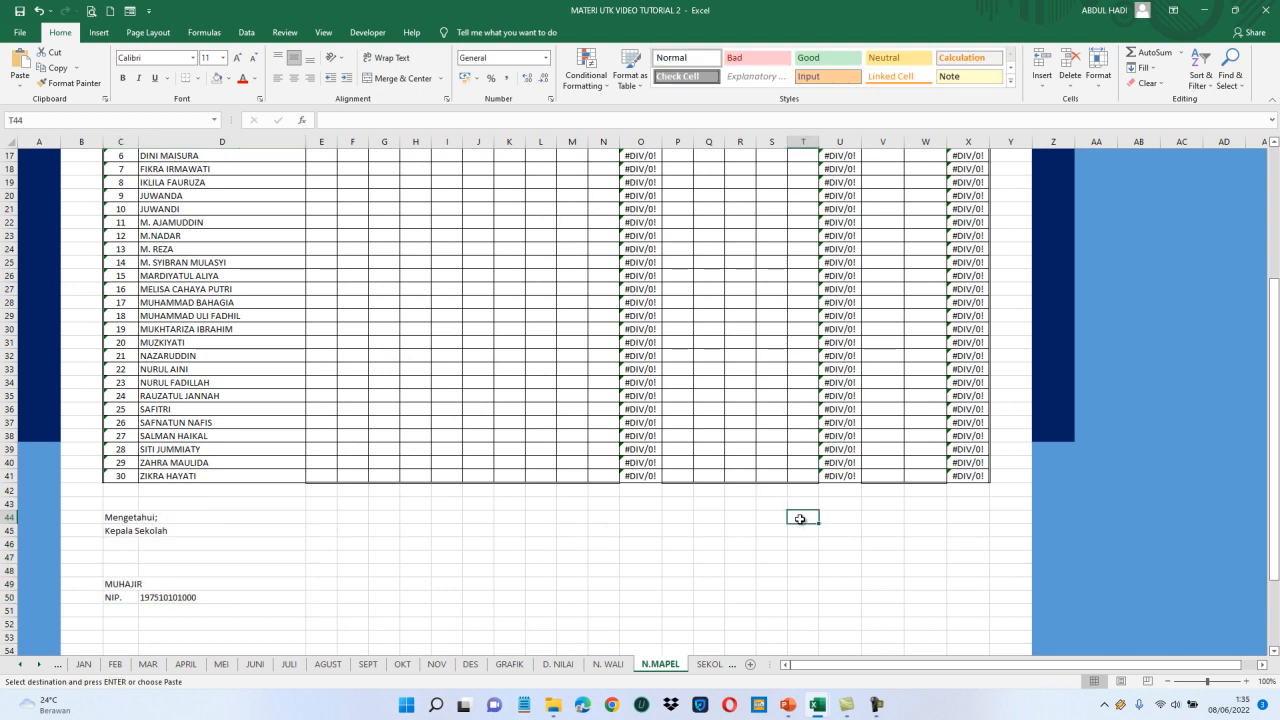
{"action": "key", "text": "ctrl+v"}
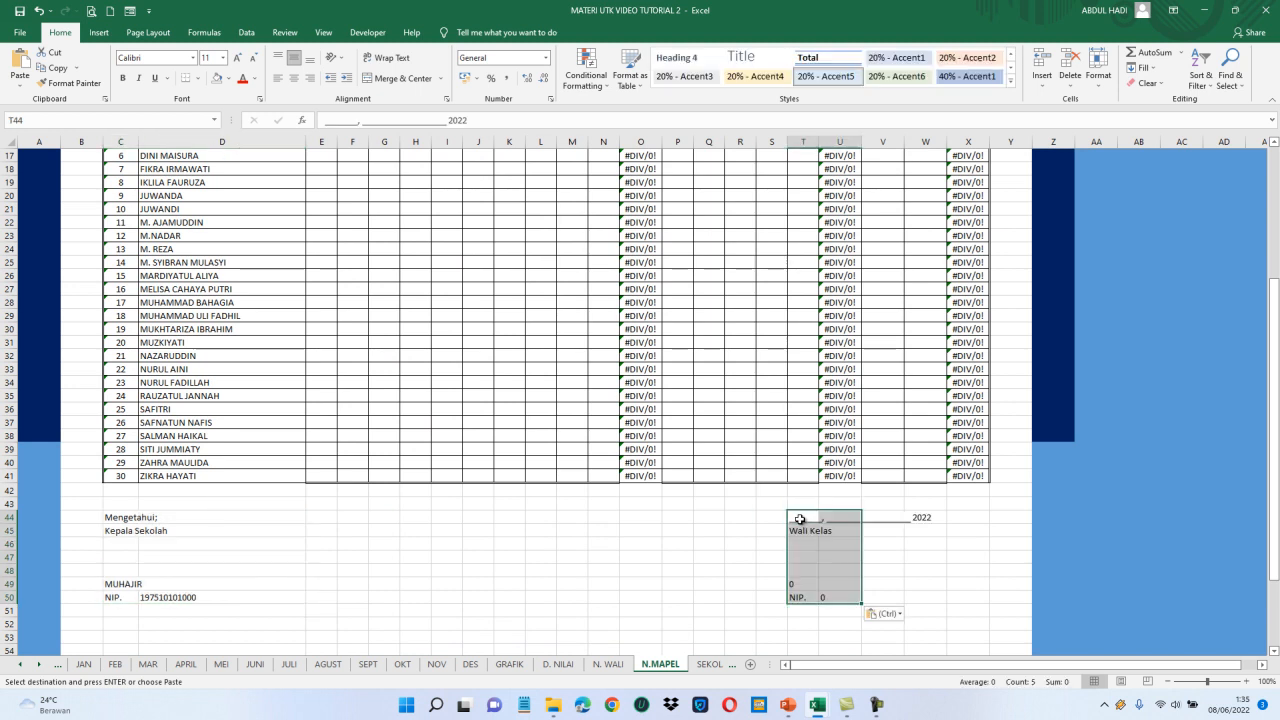
Narrow column C slightly so the NIP label sits closer to its number.
{"action": "left_click", "coordinate": [113, 597]}
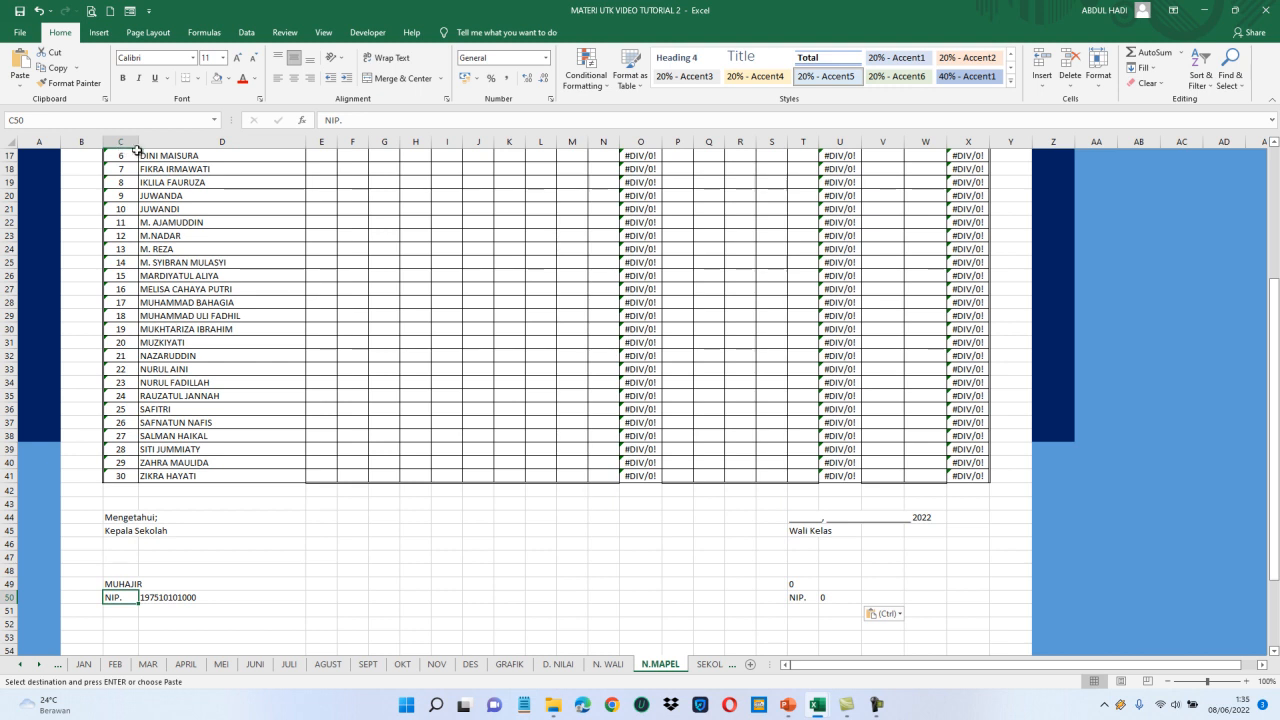
{"action": "left_click_drag", "start_coordinate": [139, 145], "coordinate": [129, 146]}
{"action": "left_click", "coordinate": [153, 496]}
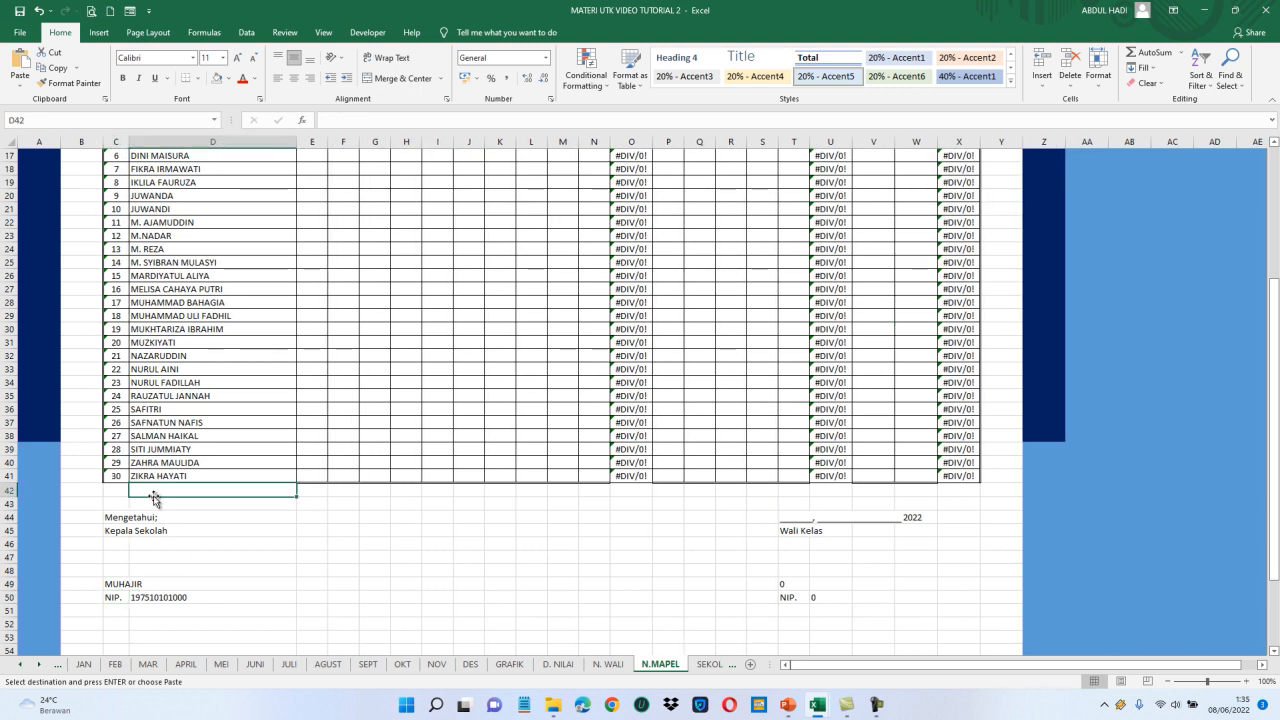
Review the N.MAPEL sheet from the signature blocks back up to the title rows.
{"action": "key", "text": "Up"}
{"action": "key", "text": "Up"}
{"action": "key", "text": "Up"}
{"action": "key", "text": "Up"}
{"action": "key", "text": "Up"}
{"action": "key", "text": "Up"}
{"action": "key", "text": "Up"}
{"action": "key", "text": "Up"}
{"action": "key", "text": "Up"}
{"action": "key", "text": "Up"}
{"action": "key", "text": "Up"}
{"action": "key", "text": "Up"}
{"action": "key", "text": "Up"}
{"action": "key", "text": "Up"}
{"action": "key", "text": "Up"}
{"action": "key", "text": "Up"}
{"action": "key", "text": "Up"}
{"action": "key", "text": "Up"}
{"action": "key", "text": "Up"}
{"action": "key", "text": "Up"}
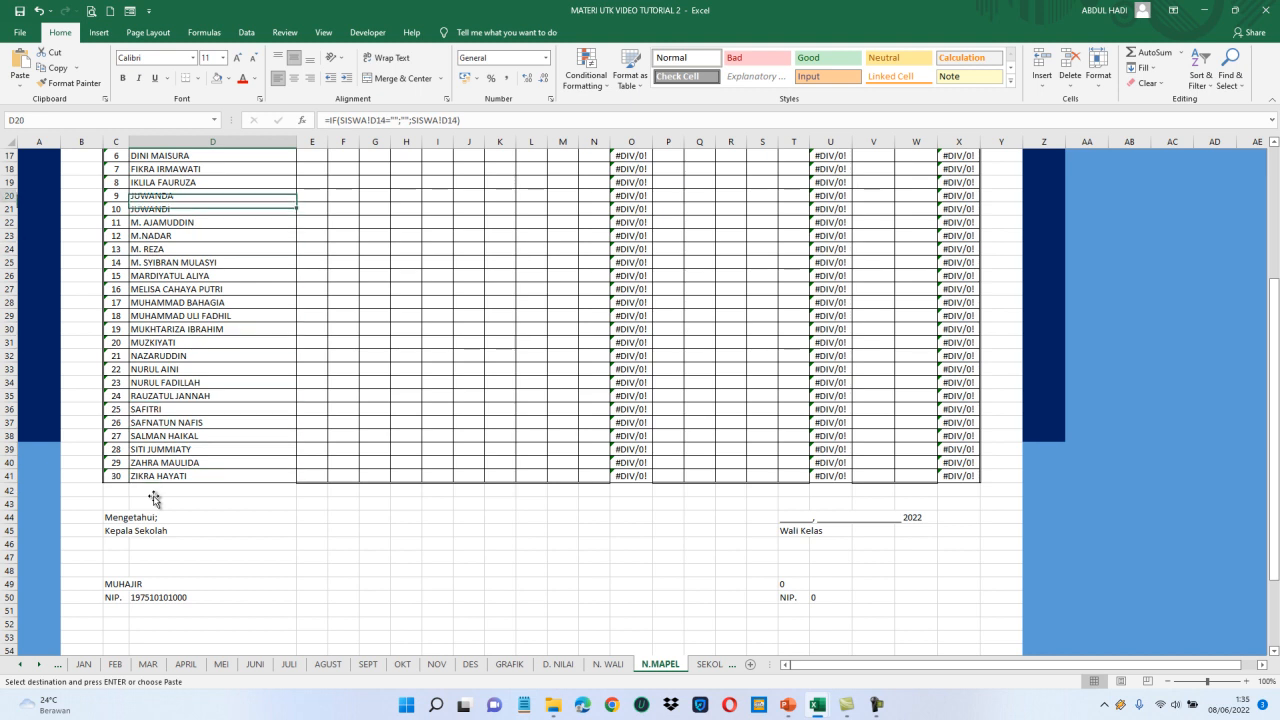
{"action": "key", "text": "Up"}
{"action": "key", "text": "Up"}
{"action": "key", "text": "Up"}
{"action": "key", "text": "Up"}
{"action": "key", "text": "Up"}
{"action": "key", "text": "Up"}
{"action": "key", "text": "Up"}
{"action": "key", "text": "Up"}
{"action": "key", "text": "Up"}
{"action": "key", "text": "Up"}
{"action": "key", "text": "Up"}
{"action": "key", "text": "Up"}
{"action": "key", "text": "Up"}
{"action": "key", "text": "Up"}
{"action": "key", "text": "Up"}
{"action": "key", "text": "Up"}
{"action": "key", "text": "Up"}
{"action": "key", "text": "Up"}
{"action": "key", "text": "Up"}
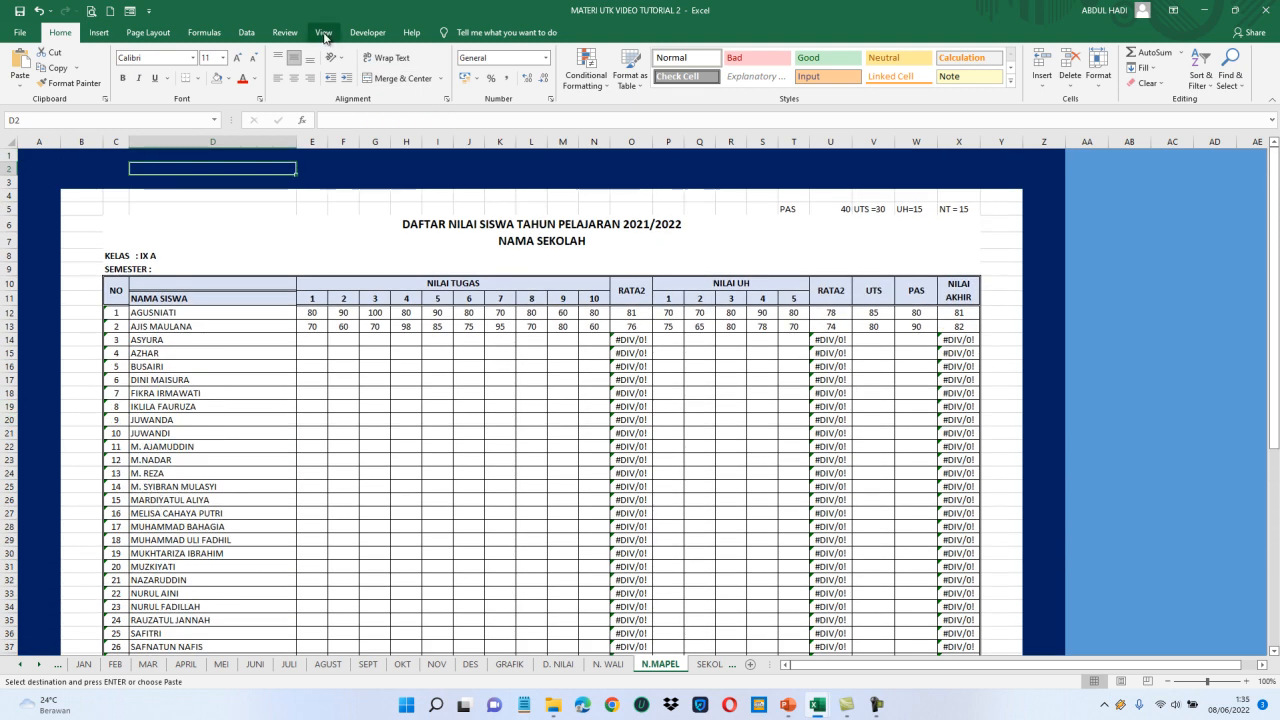
Hide the gridlines on the N.MAPEL sheet.
{"action": "left_click", "coordinate": [324, 35]}
{"action": "left_click", "coordinate": [177, 80]}
{"action": "left_click", "coordinate": [290, 258]}
Examine the N.MAPEL sheet from the title rows down to the signature blocks and back to the start.
{"action": "key", "text": "Up"}
{"action": "key", "text": "Up"}
{"action": "key", "text": "Down"}
{"action": "key", "text": "Down"}
{"action": "key", "text": "Down"}
{"action": "key", "text": "Down"}
{"action": "key", "text": "Down"}
{"action": "key", "text": "Down"}
{"action": "key", "text": "Down"}
{"action": "key", "text": "Down"}
{"action": "key", "text": "Down"}
{"action": "key", "text": "Down"}
{"action": "key", "text": "Down"}
{"action": "key", "text": "Down"}
{"action": "key", "text": "Down"}
{"action": "key", "text": "Down"}
{"action": "key", "text": "Down"}
{"action": "key", "text": "Down"}
{"action": "key", "text": "Down"}
{"action": "key", "text": "Down"}
{"action": "key", "text": "Down"}
{"action": "key", "text": "Down"}
{"action": "key", "text": "Down"}
{"action": "key", "text": "Down"}
{"action": "key", "text": "Down"}
{"action": "key", "text": "Down"}
{"action": "key", "text": "Down"}
{"action": "key", "text": "Down"}
{"action": "key", "text": "Down"}
{"action": "key", "text": "Down"}
{"action": "key", "text": "Down"}
{"action": "key", "text": "Down"}
{"action": "key", "text": "Down"}
{"action": "key", "text": "Down"}
{"action": "key", "text": "Down"}
{"action": "key", "text": "Down"}
{"action": "key", "text": "Down"}
{"action": "key", "text": "Down"}
{"action": "key", "text": "Down"}
{"action": "key", "text": "Down"}
{"action": "key", "text": "Down"}
{"action": "key", "text": "Up"}
{"action": "key", "text": "Up"}
{"action": "key", "text": "Up"}
{"action": "key", "text": "Up"}
{"action": "key", "text": "Up"}
{"action": "key", "text": "Up"}
{"action": "key", "text": "Up"}
{"action": "key", "text": "Up"}
{"action": "key", "text": "Up"}
{"action": "key", "text": "Up"}
{"action": "left_click", "coordinate": [78, 400]}
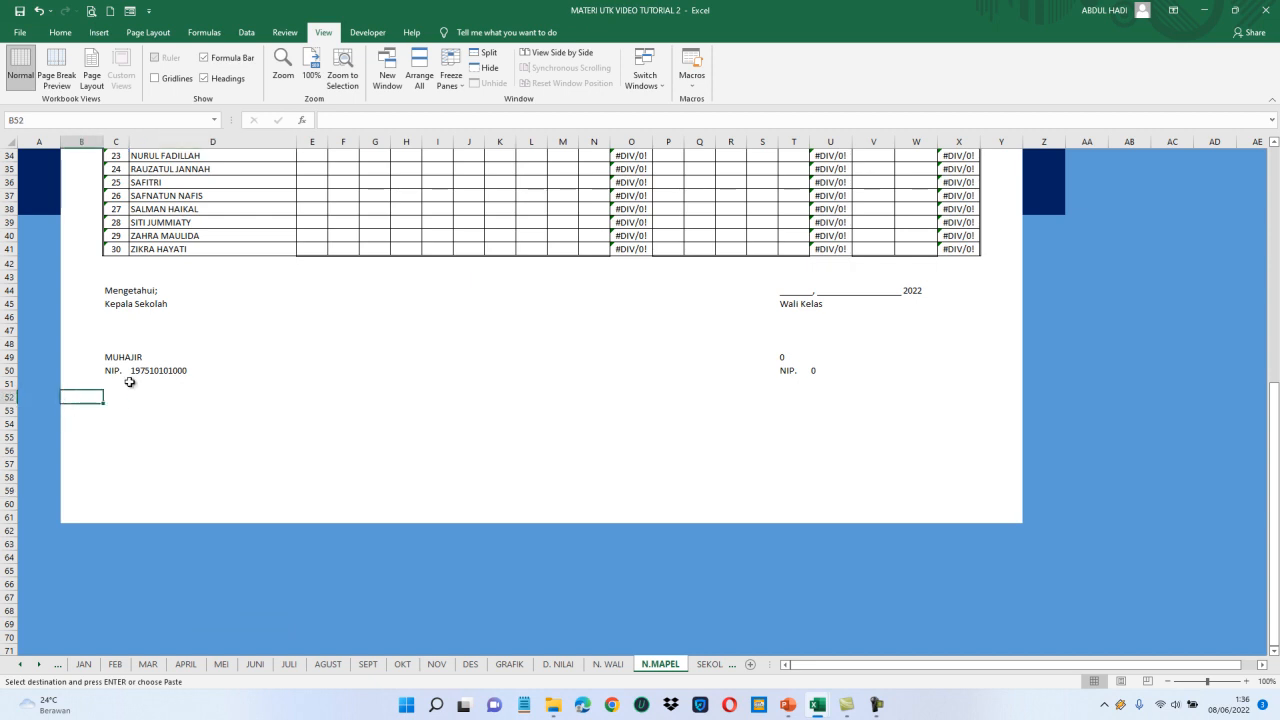
{"action": "key", "text": "ctrl+Home"}
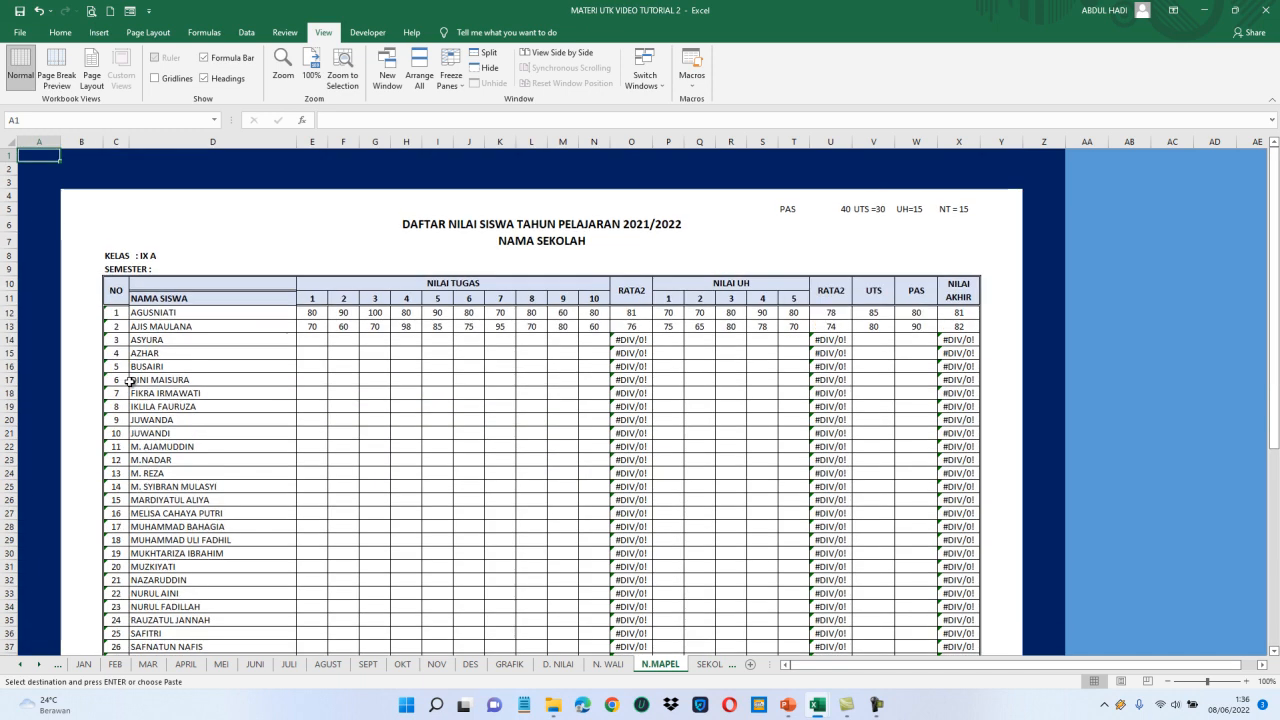
Set the print area to C6:X52, from the DAFTAR NILAI SISWA title down past the signature blocks.
{"action": "left_click", "coordinate": [118, 228]}
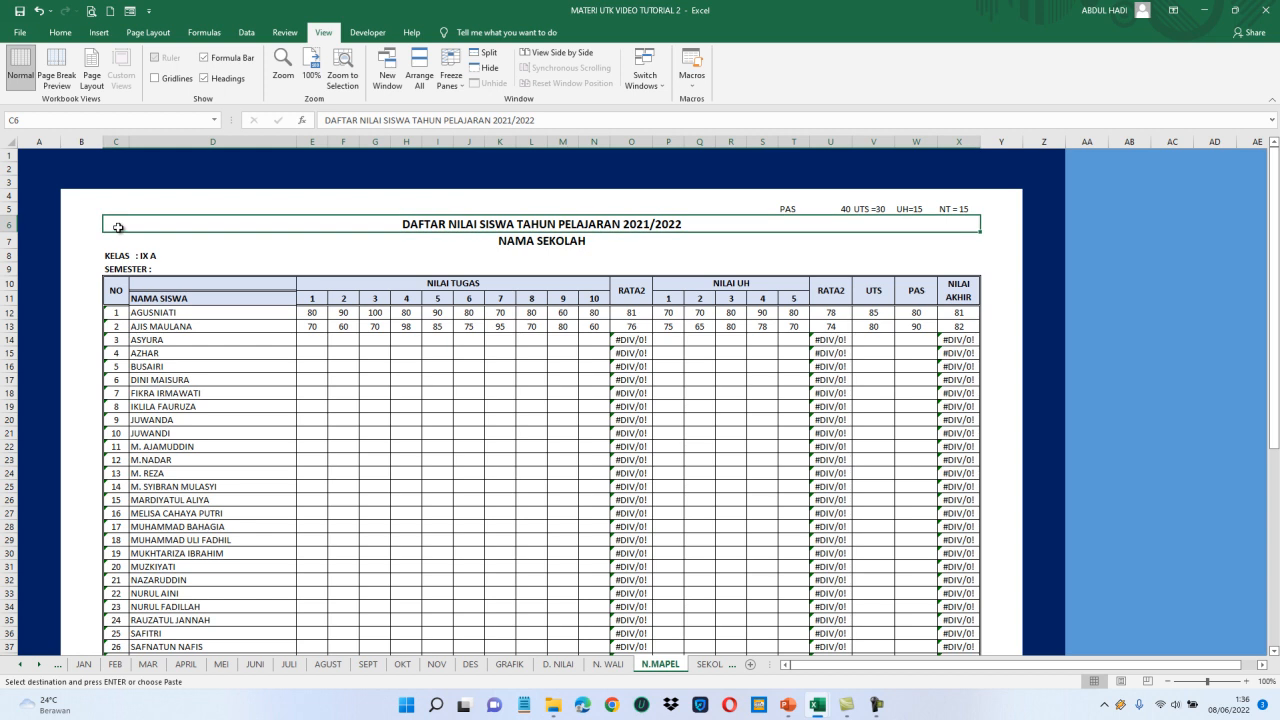
{"action": "key", "text": "shift+Down"}
{"action": "key", "text": "shift+Down"}
{"action": "key", "text": "shift+Down"}
{"action": "key", "text": "shift+Down"}
{"action": "key", "text": "shift+Down"}
{"action": "key", "text": "shift+Down"}
{"action": "key", "text": "shift+Down"}
{"action": "key", "text": "shift+Down"}
{"action": "key", "text": "shift+Down"}
{"action": "key", "text": "shift+Down"}
{"action": "key", "text": "shift+Down"}
{"action": "key", "text": "shift+Down"}
{"action": "key", "text": "shift+Down"}
{"action": "key", "text": "shift+Down"}
{"action": "key", "text": "shift+Down"}
{"action": "key", "text": "shift+Down"}
{"action": "key", "text": "shift+Down"}
{"action": "key", "text": "shift+Down"}
{"action": "key", "text": "shift+Down"}
{"action": "key", "text": "shift+Down"}
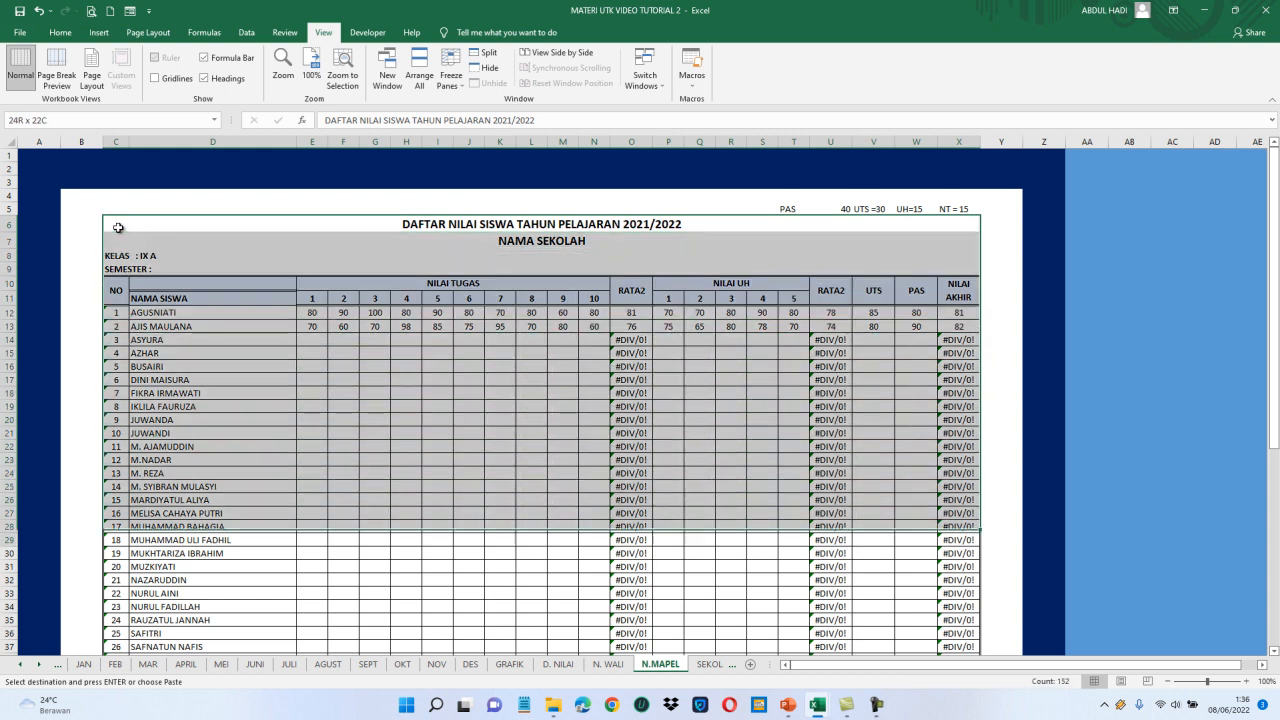
{"action": "key", "text": "shift+Down"}
{"action": "key", "text": "shift+Down"}
{"action": "key", "text": "shift+Down"}
{"action": "key", "text": "shift+Down"}
{"action": "key", "text": "shift+Down"}
{"action": "key", "text": "shift+Down"}
{"action": "key", "text": "shift+Down"}
{"action": "key", "text": "shift+Down"}
{"action": "key", "text": "shift+Down"}
{"action": "key", "text": "shift+Down"}
{"action": "key", "text": "shift+Down"}
{"action": "key", "text": "shift+Down"}
{"action": "key", "text": "shift+Down"}
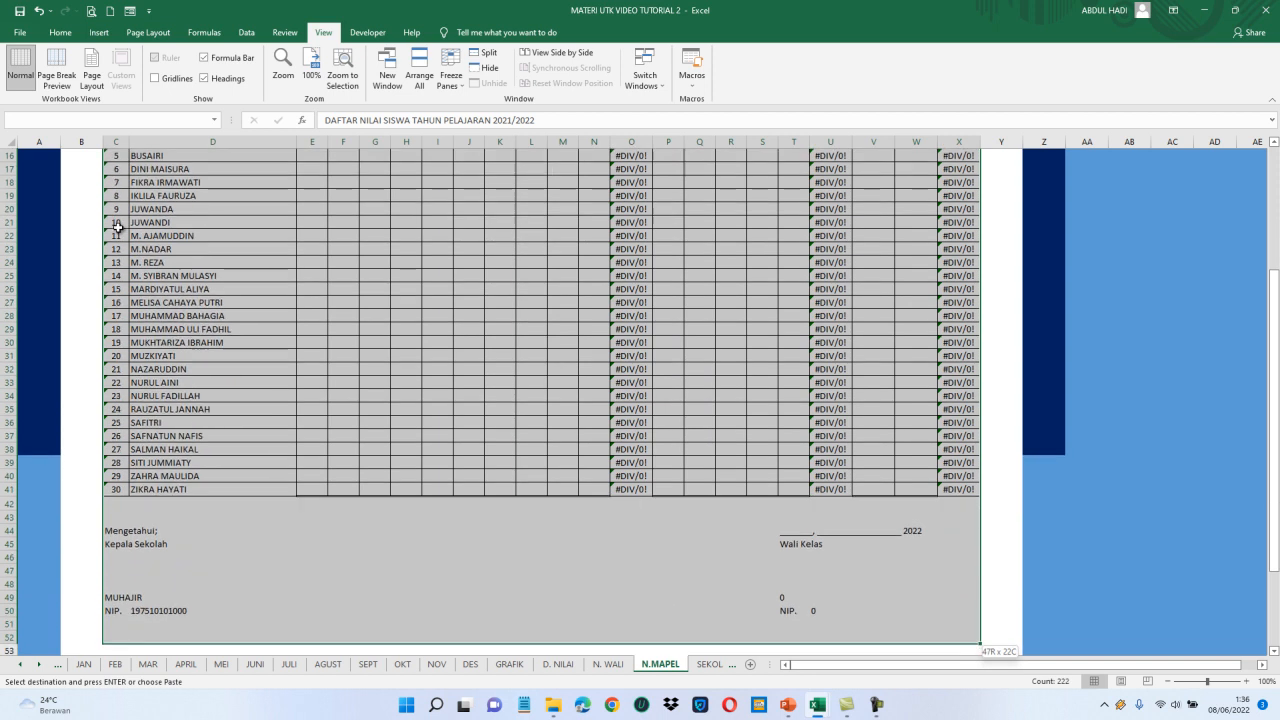
{"action": "key", "text": "shift+Up"}
{"action": "key", "text": "shift+Up"}
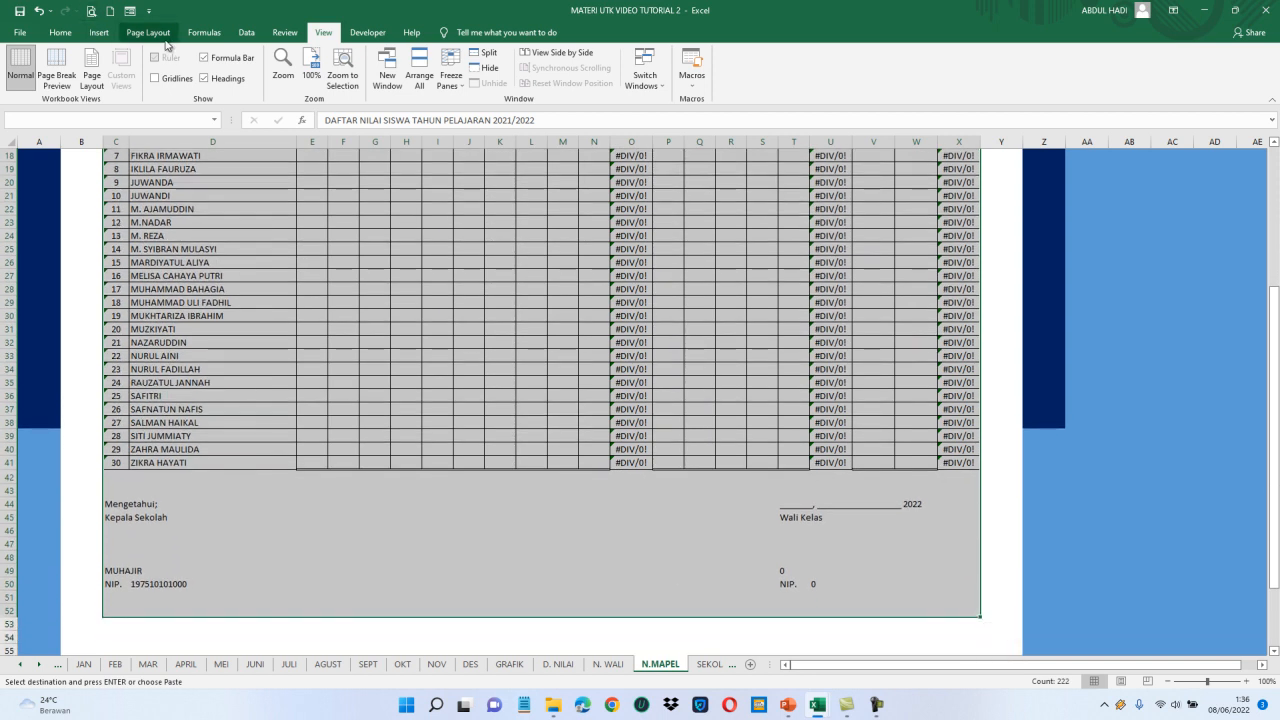
{"action": "left_click", "coordinate": [160, 33]}
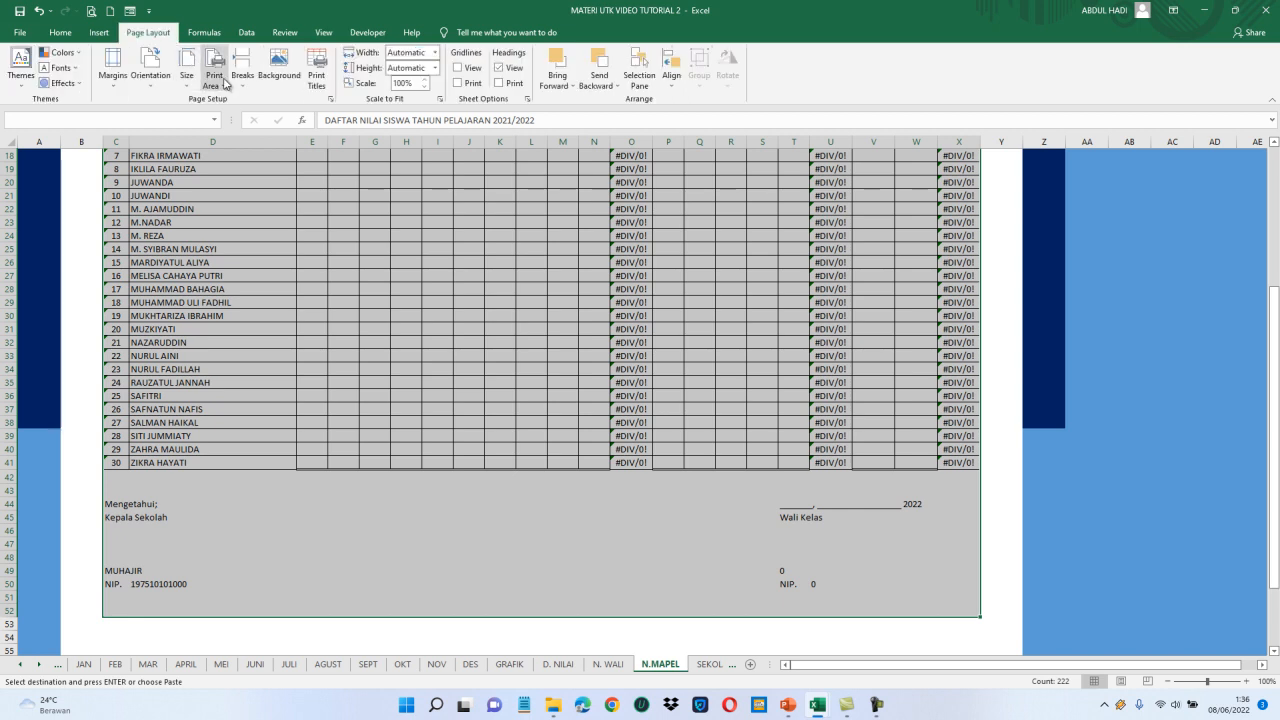
{"action": "left_click", "coordinate": [215, 75]}
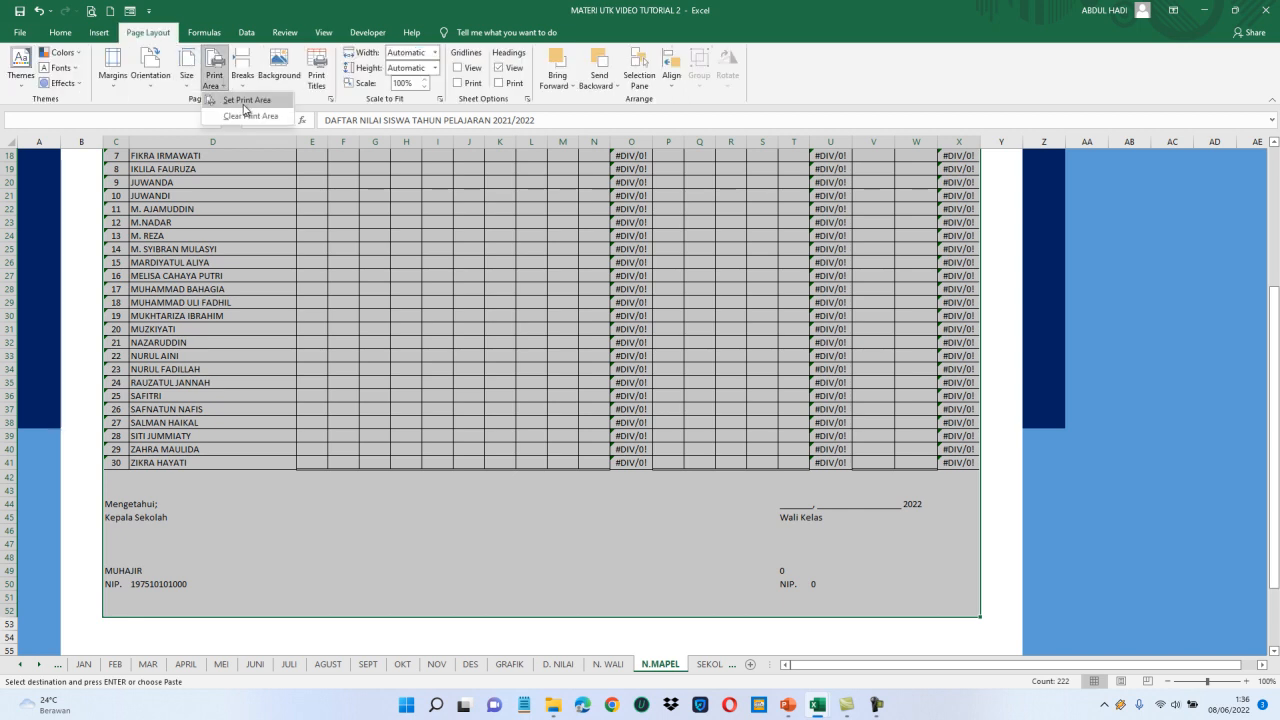
{"action": "left_click", "coordinate": [244, 104]}
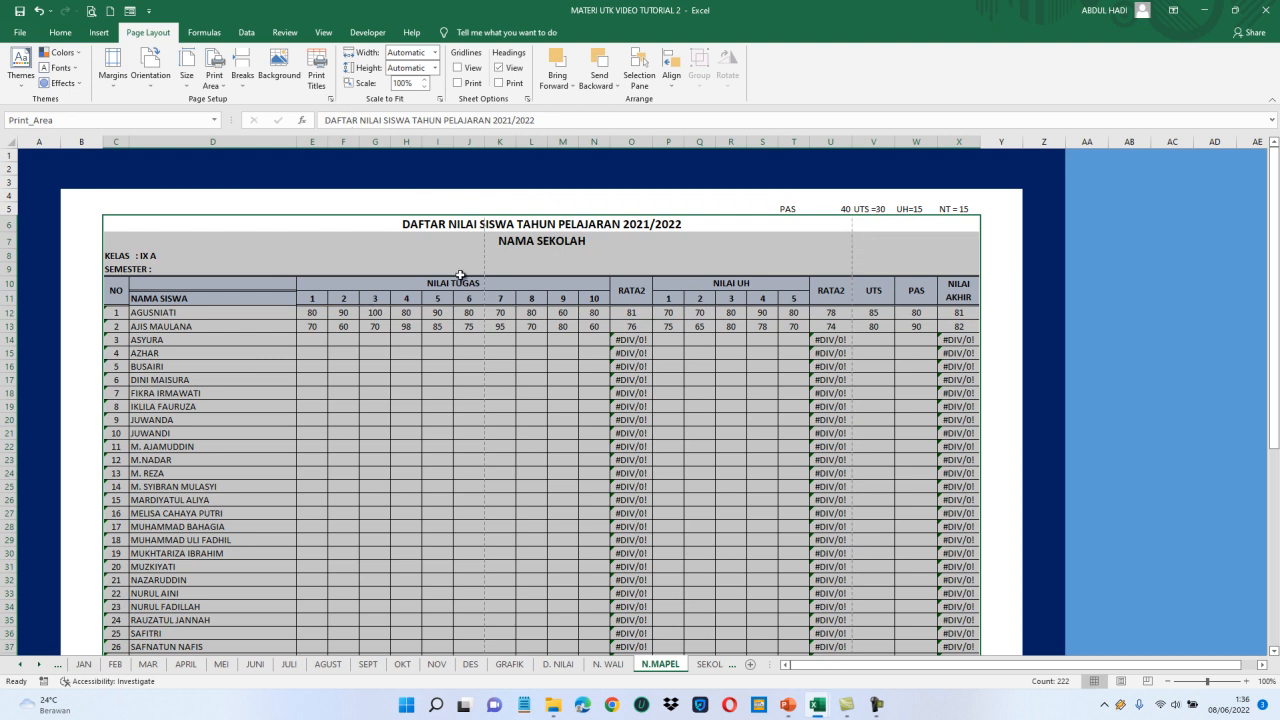
Set the page to landscape with smaller left and right margins and horizontal centering.
{"action": "left_click", "coordinate": [330, 99]}
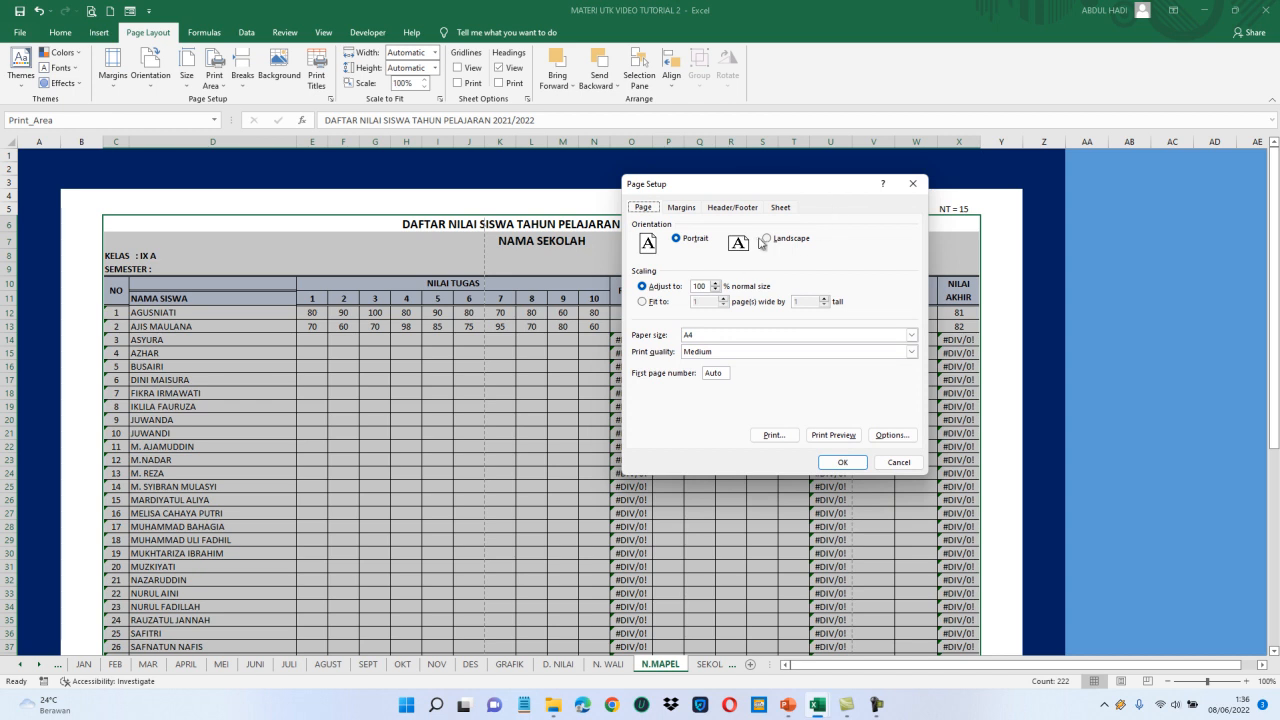
{"action": "left_click", "coordinate": [767, 238]}
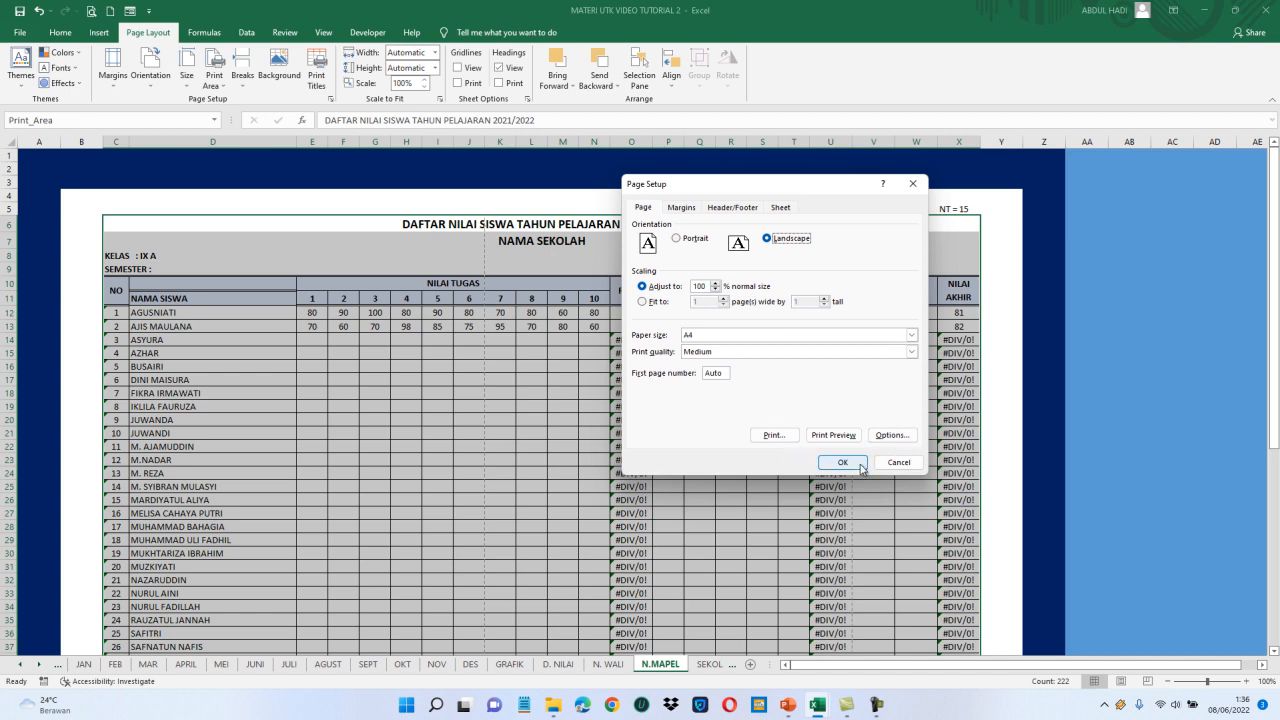
{"action": "left_click", "coordinate": [684, 208]}
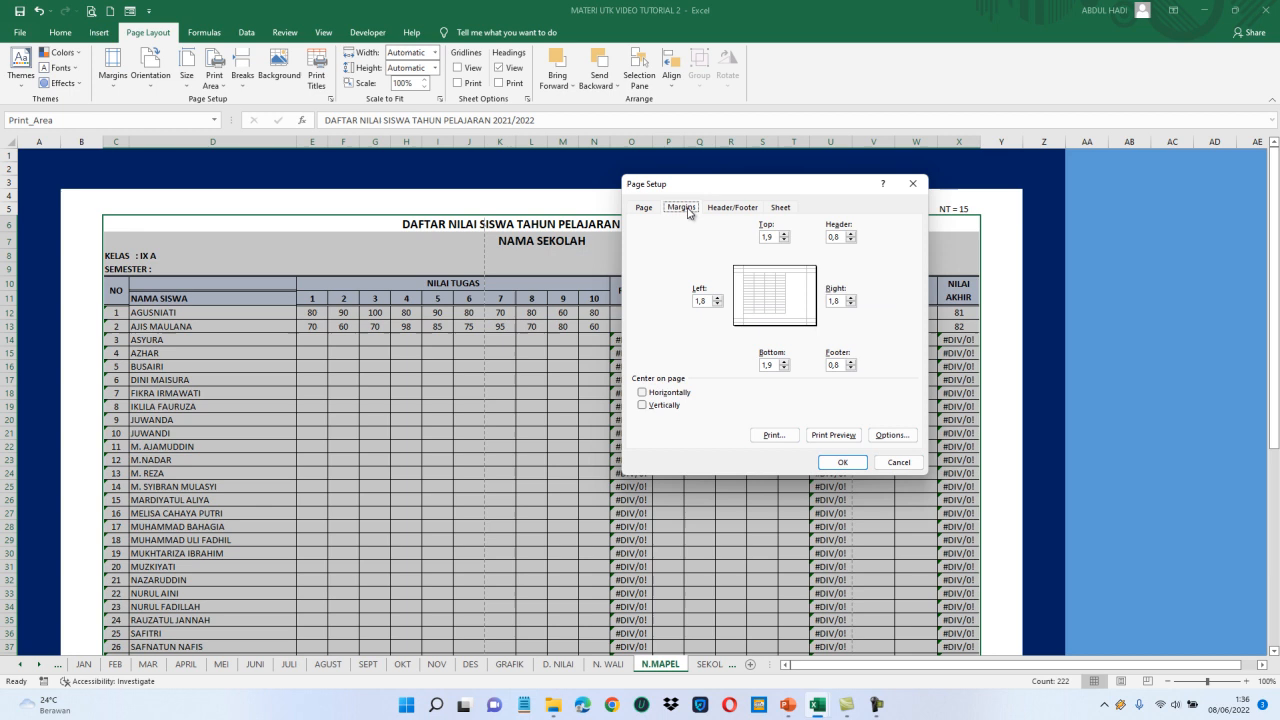
{"action": "left_click", "coordinate": [717, 305]}
{"action": "left_click", "coordinate": [851, 304]}
{"action": "left_click", "coordinate": [685, 393]}
{"action": "left_click", "coordinate": [843, 462]}
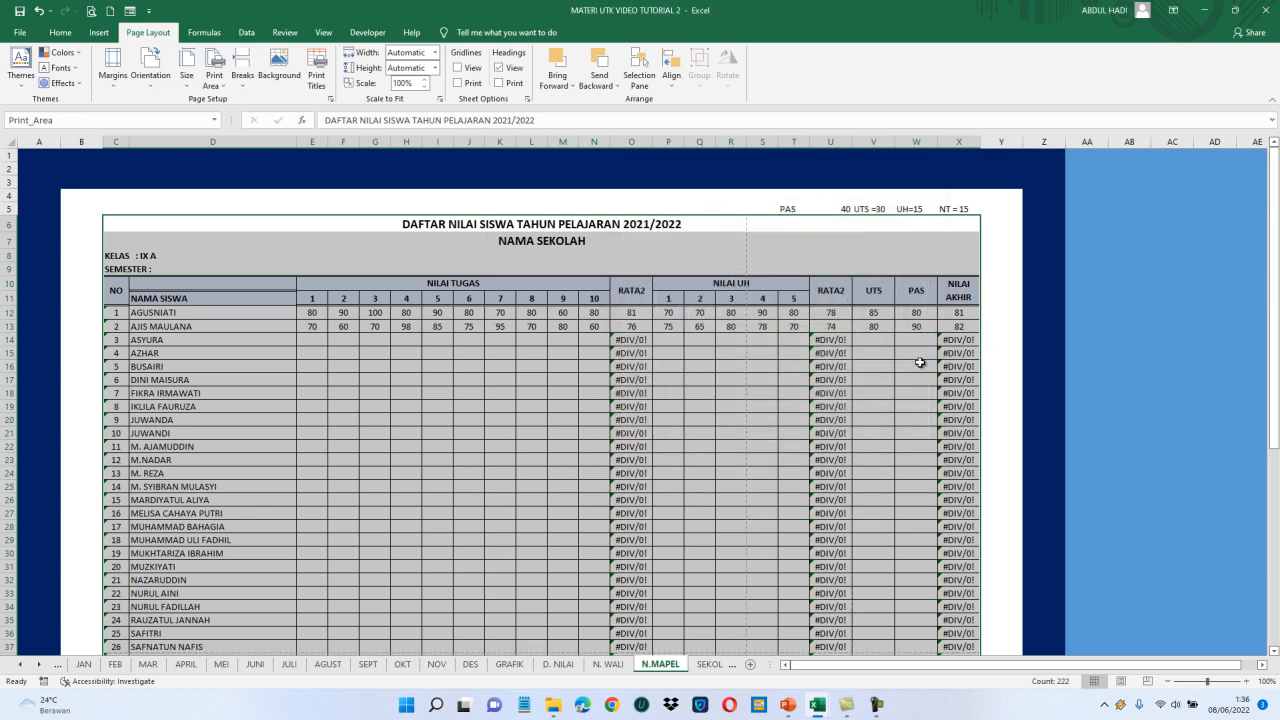
Narrow column D to fit the student names and set the NILAI TUGAS columns E:N to width 5.
{"action": "left_click", "coordinate": [277, 342]}
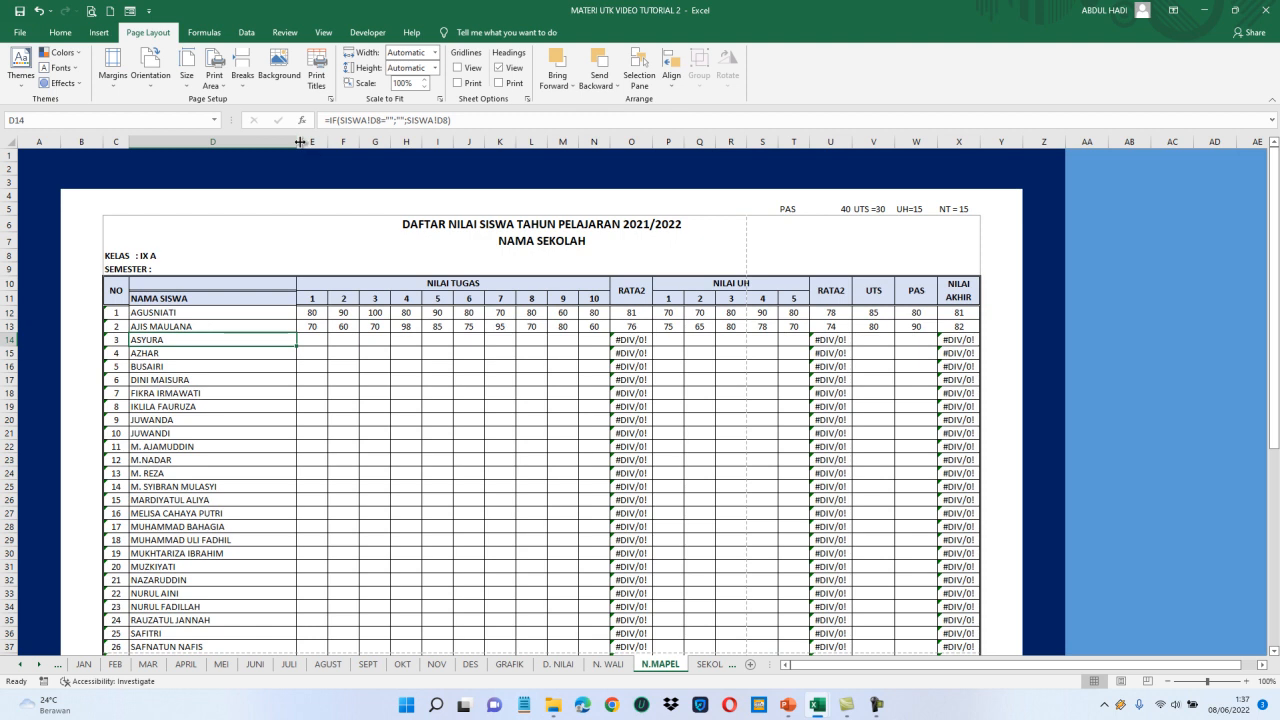
{"action": "left_click_drag", "start_coordinate": [294, 141], "coordinate": [236, 166]}
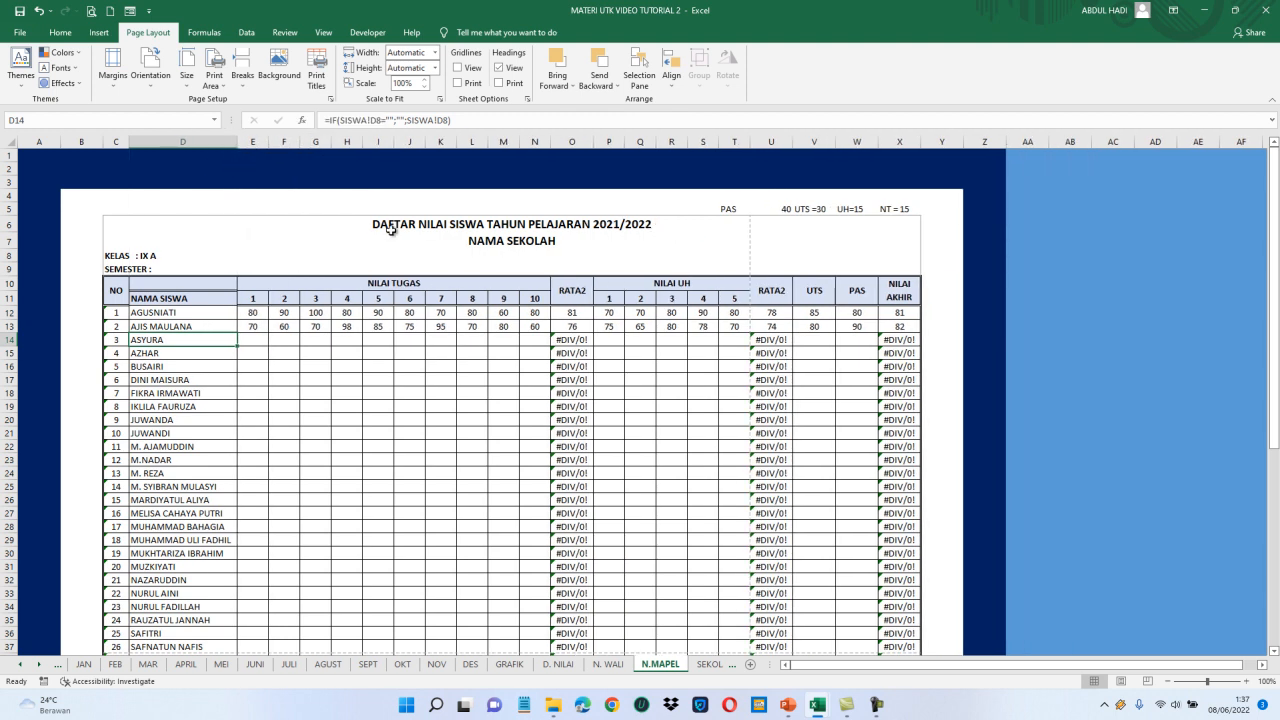
{"action": "left_click", "coordinate": [268, 364]}
{"action": "left_click_drag", "start_coordinate": [268, 364], "coordinate": [530, 382]}
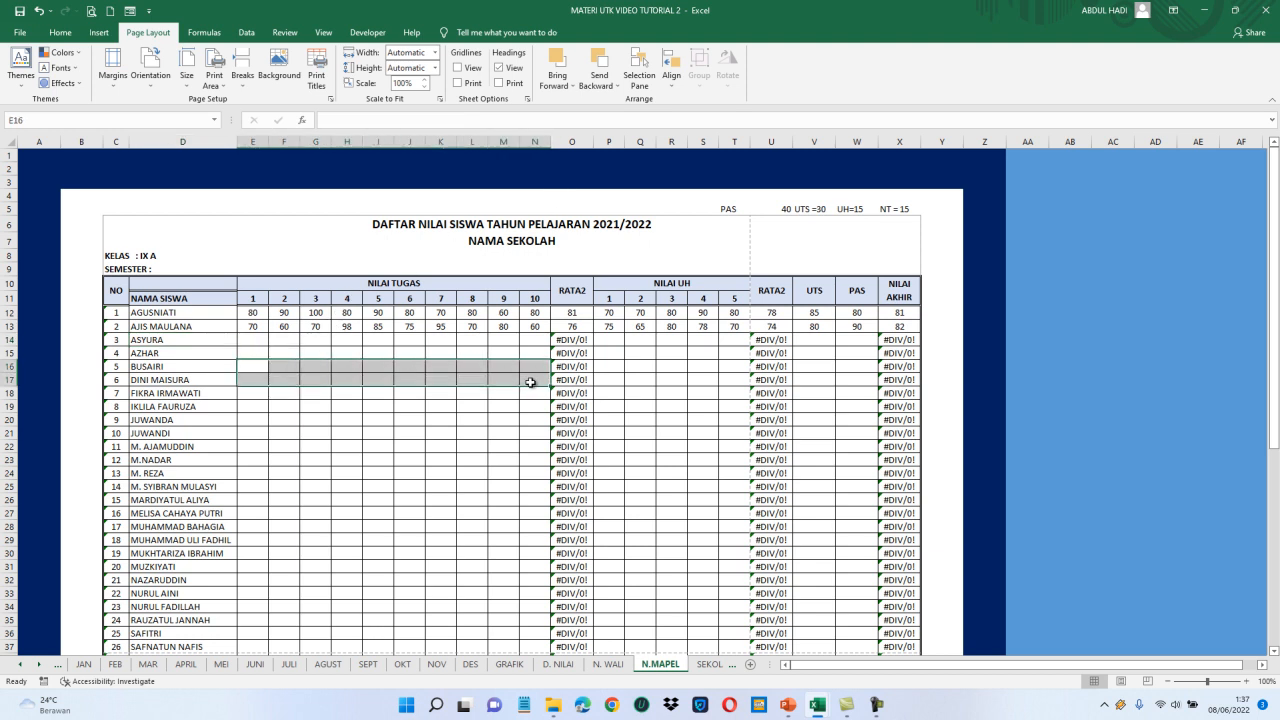
{"action": "left_click", "coordinate": [61, 33]}
{"action": "left_click", "coordinate": [1099, 78]}
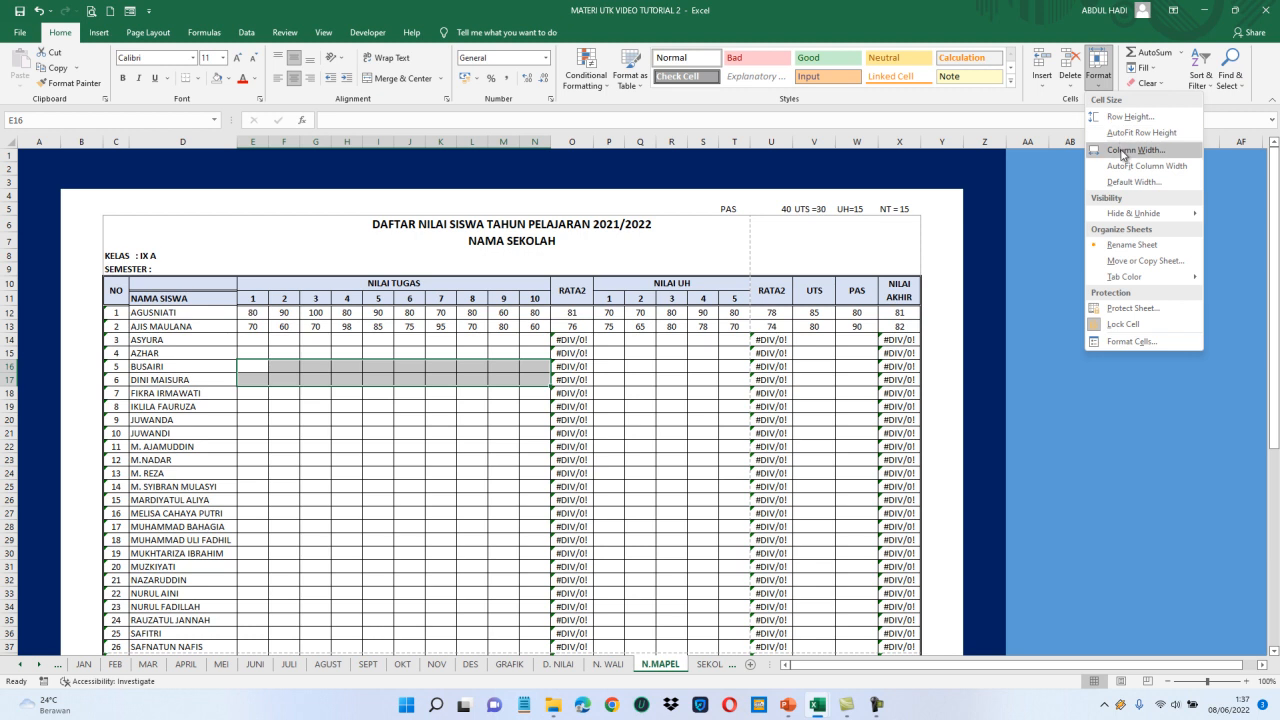
{"action": "left_click", "coordinate": [1122, 152]}
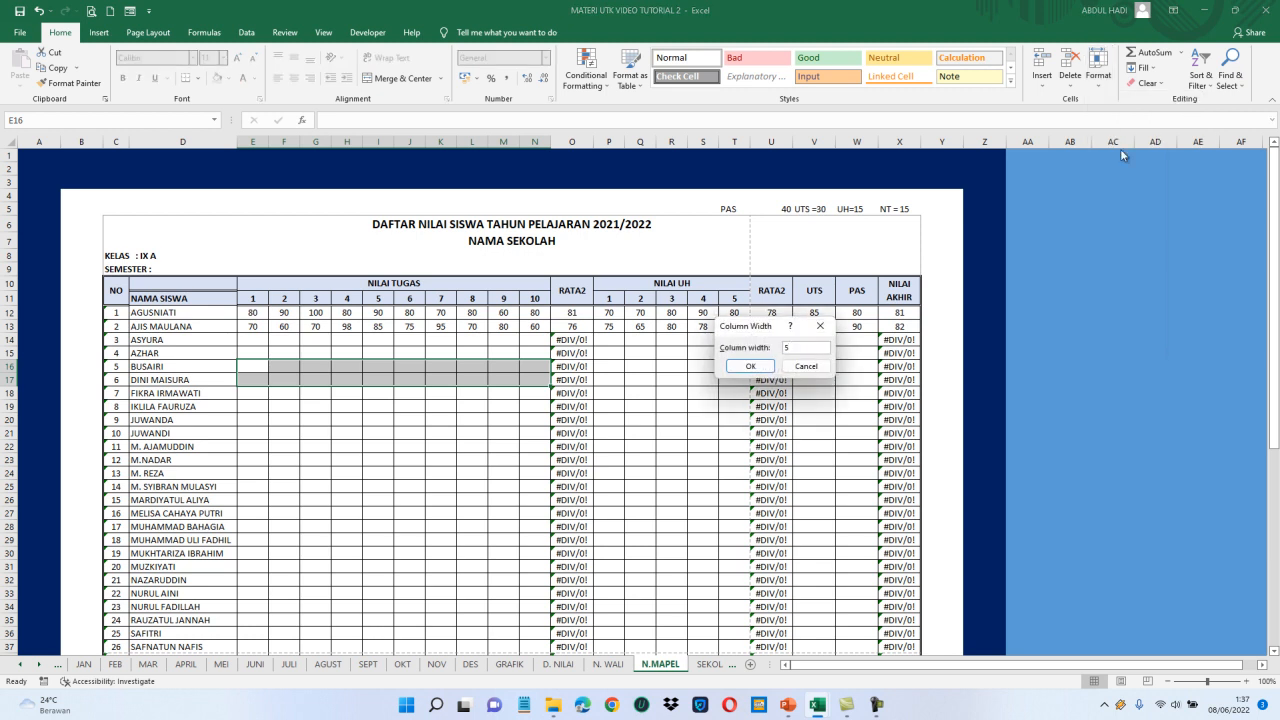
{"action": "key", "text": "Return"}
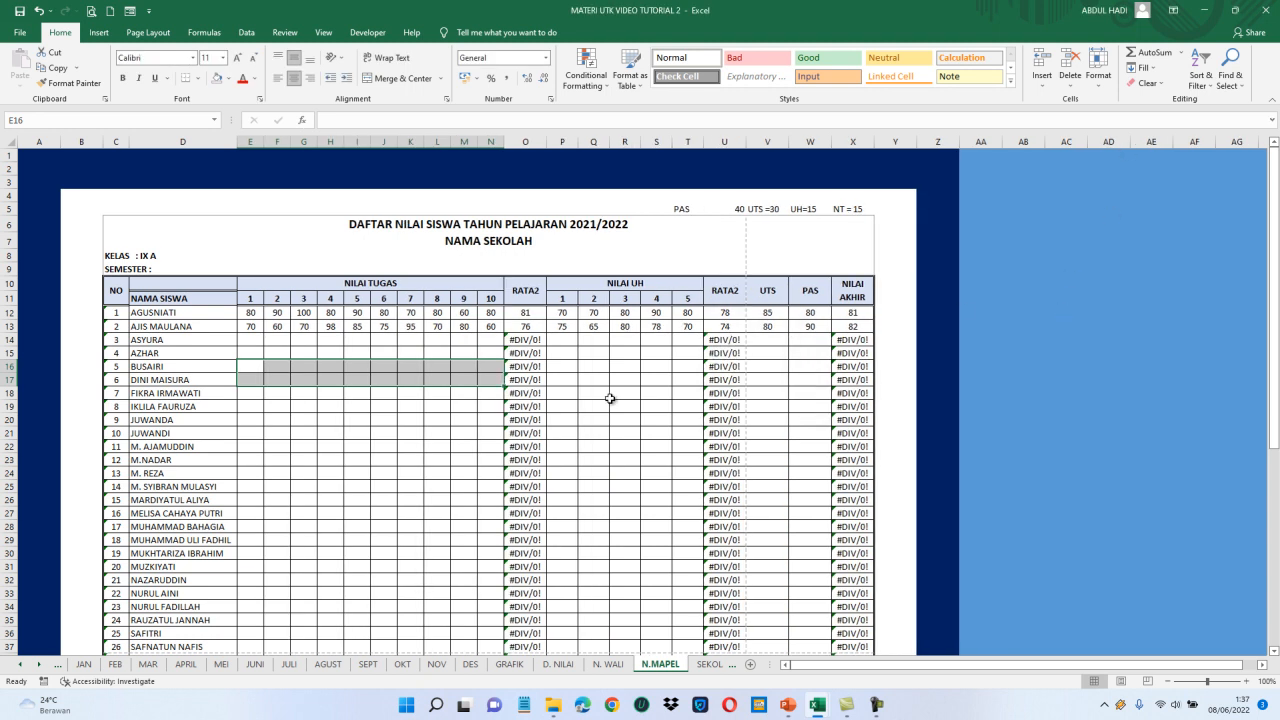
Set the NILAI UH columns P:T to width 5 and slightly narrow the RATA2 columns O and U.
{"action": "left_click_drag", "start_coordinate": [560, 377], "coordinate": [687, 378]}
{"action": "left_click", "coordinate": [1099, 70]}
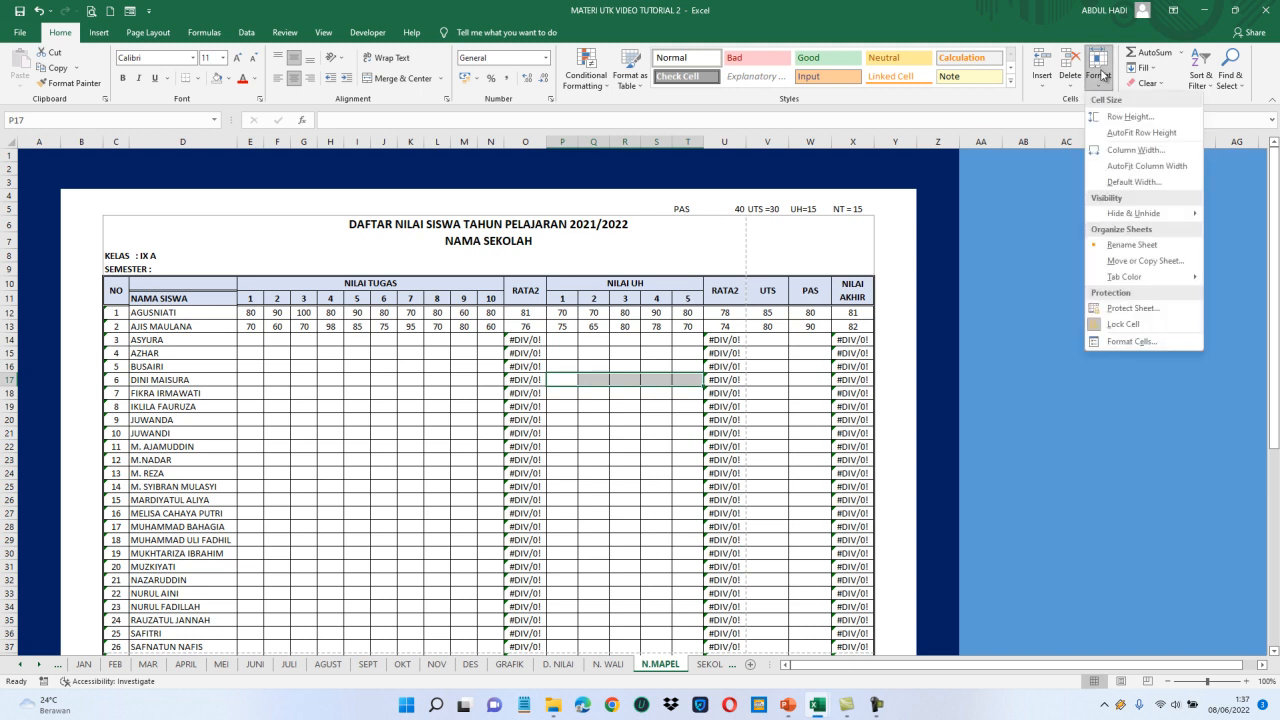
{"action": "left_click", "coordinate": [1128, 151]}
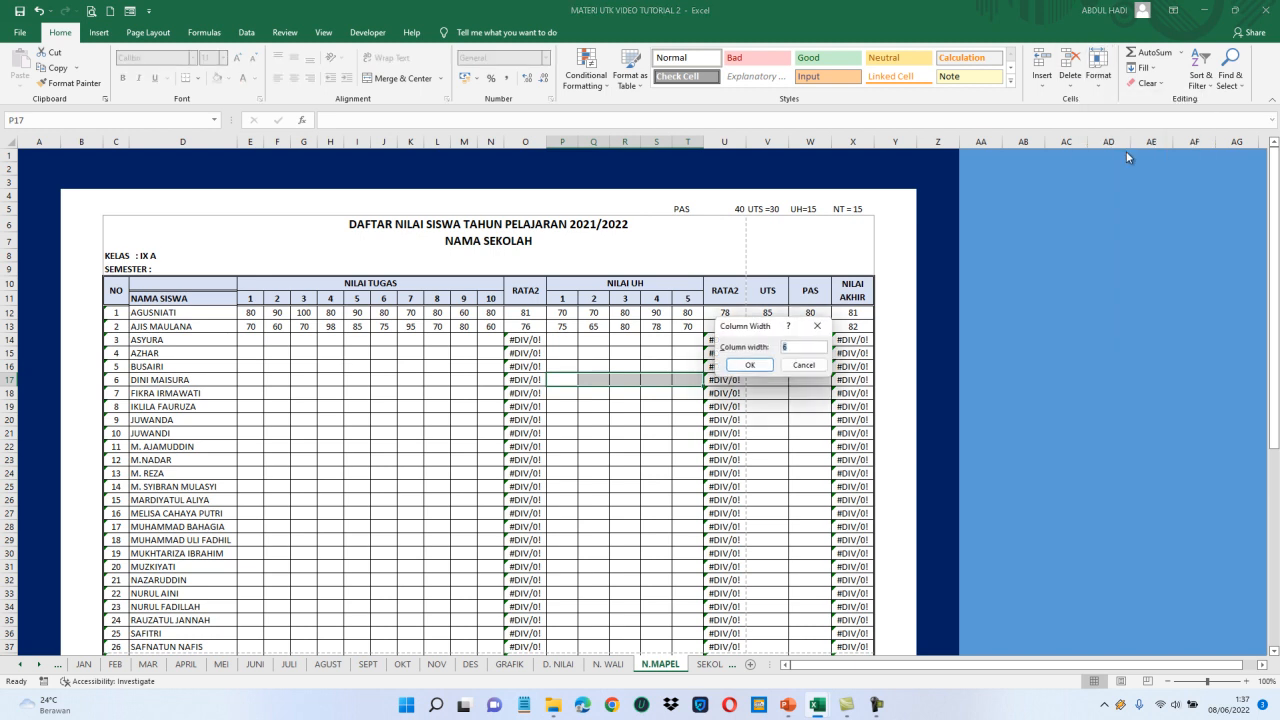
{"action": "type", "text": "5"}
{"action": "key", "text": "Return"}
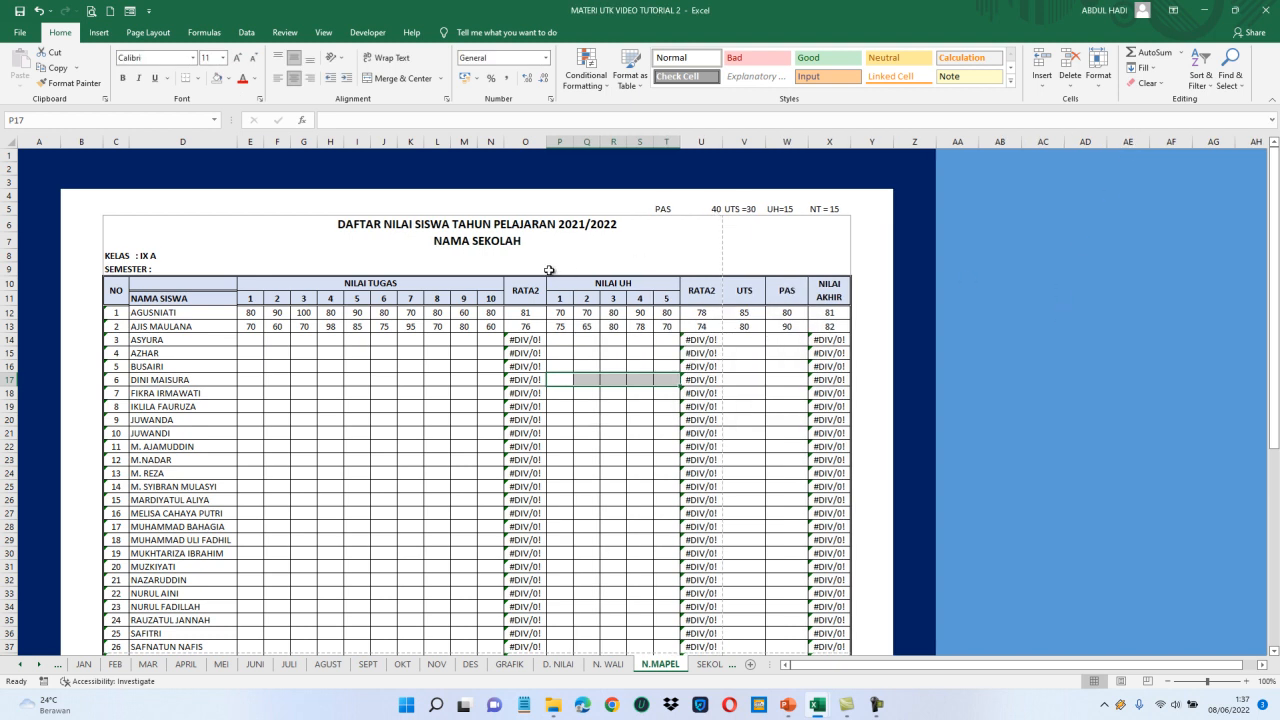
{"action": "left_click_drag", "start_coordinate": [546, 146], "coordinate": [538, 146]}
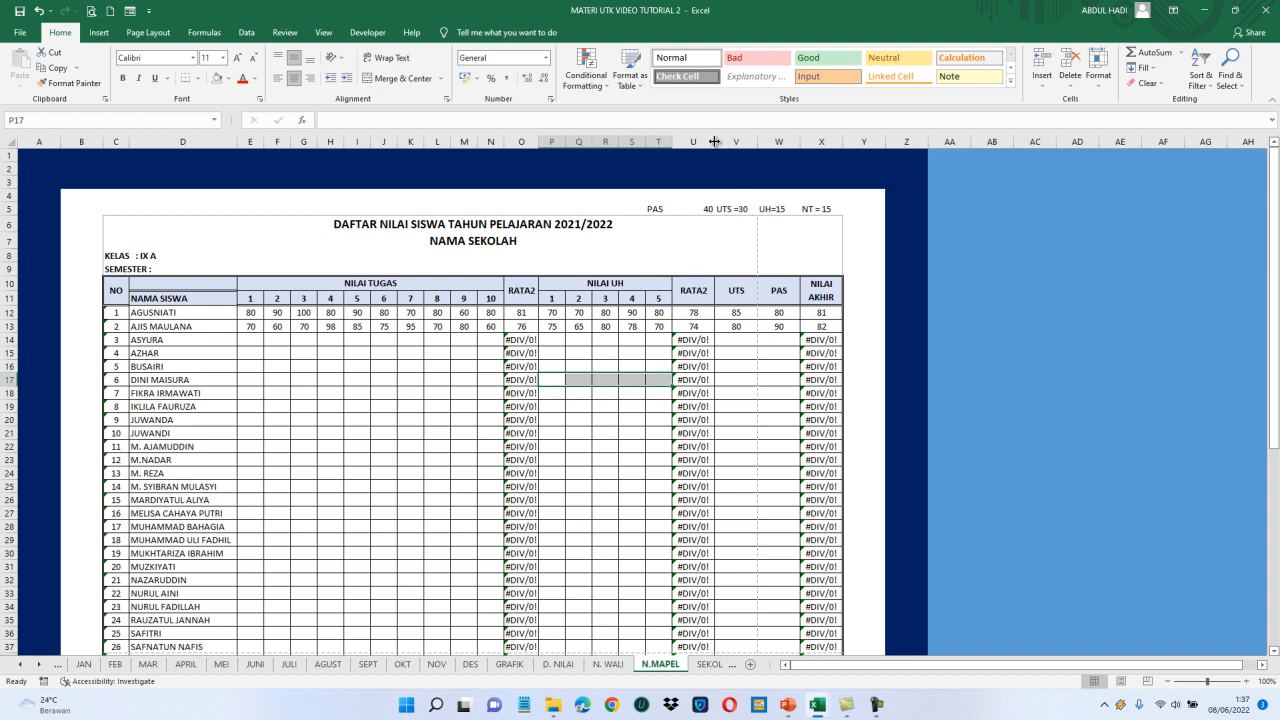
{"action": "left_click_drag", "start_coordinate": [714, 142], "coordinate": [712, 142]}
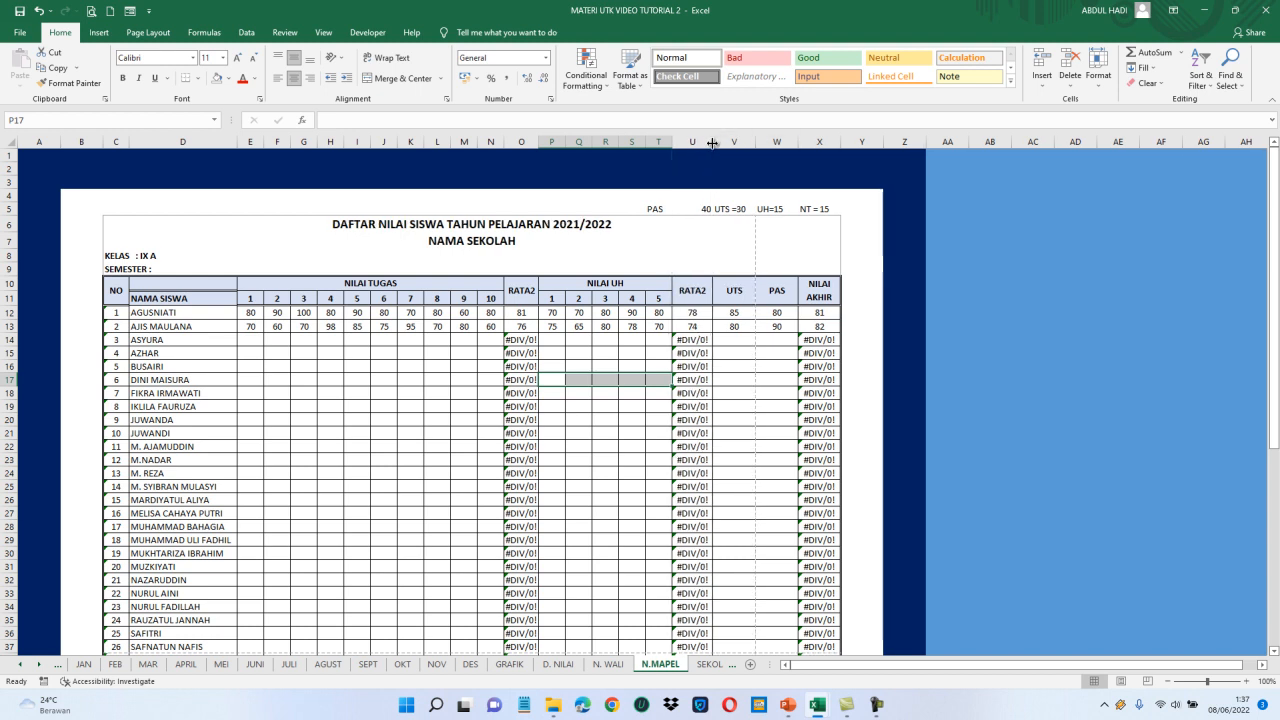
Set the width of the UTS and PAS columns V:W to 6.
{"action": "left_click", "coordinate": [729, 351]}
{"action": "key", "text": "shift+Right"}
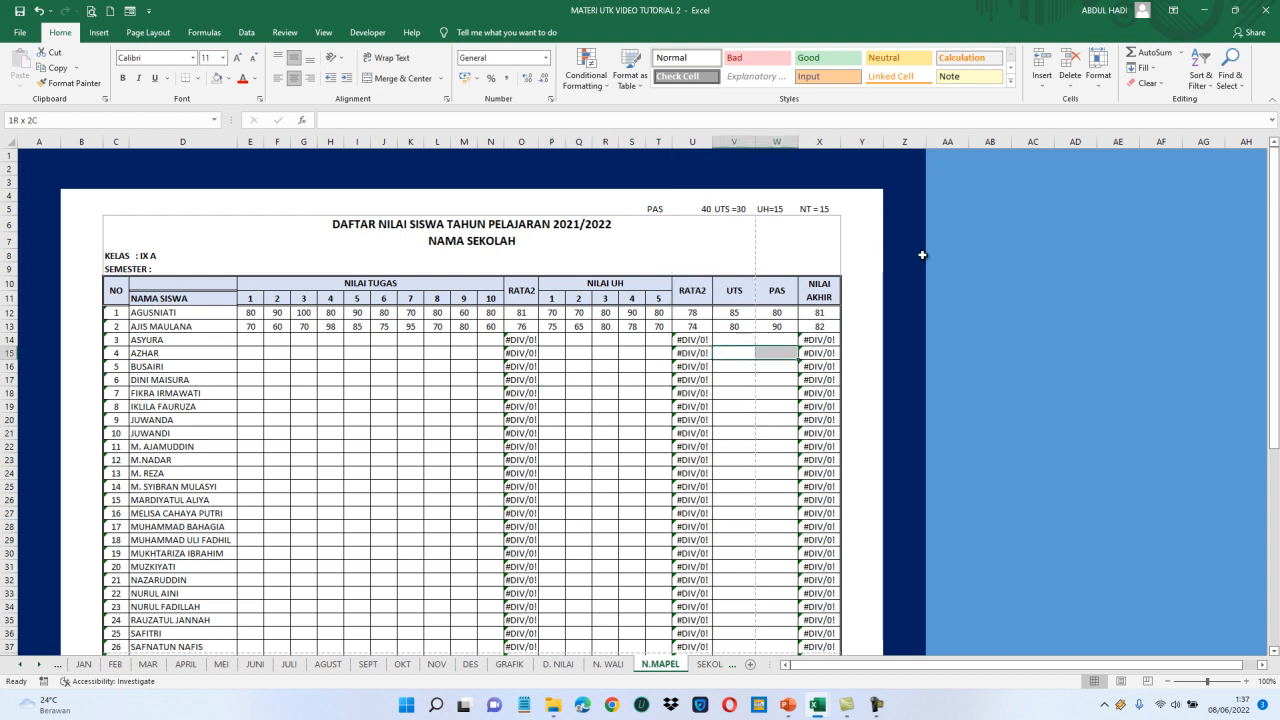
{"action": "left_click", "coordinate": [1098, 68]}
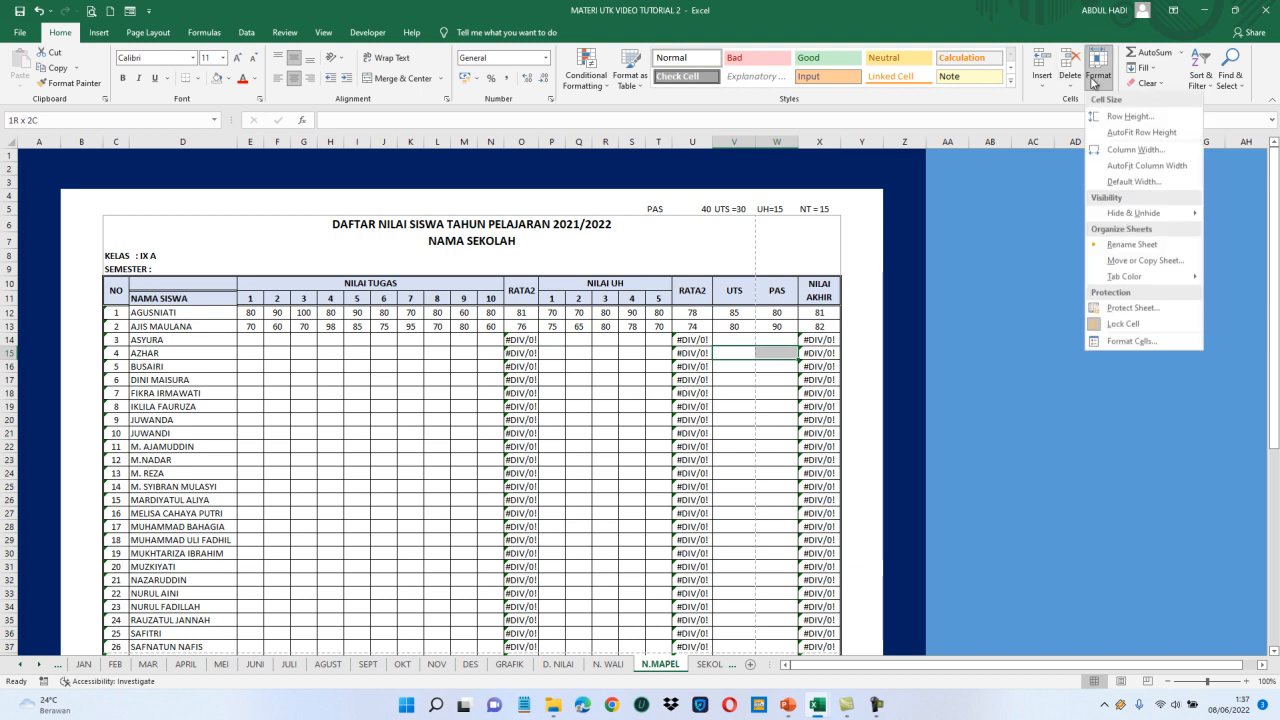
{"action": "left_click", "coordinate": [1129, 151]}
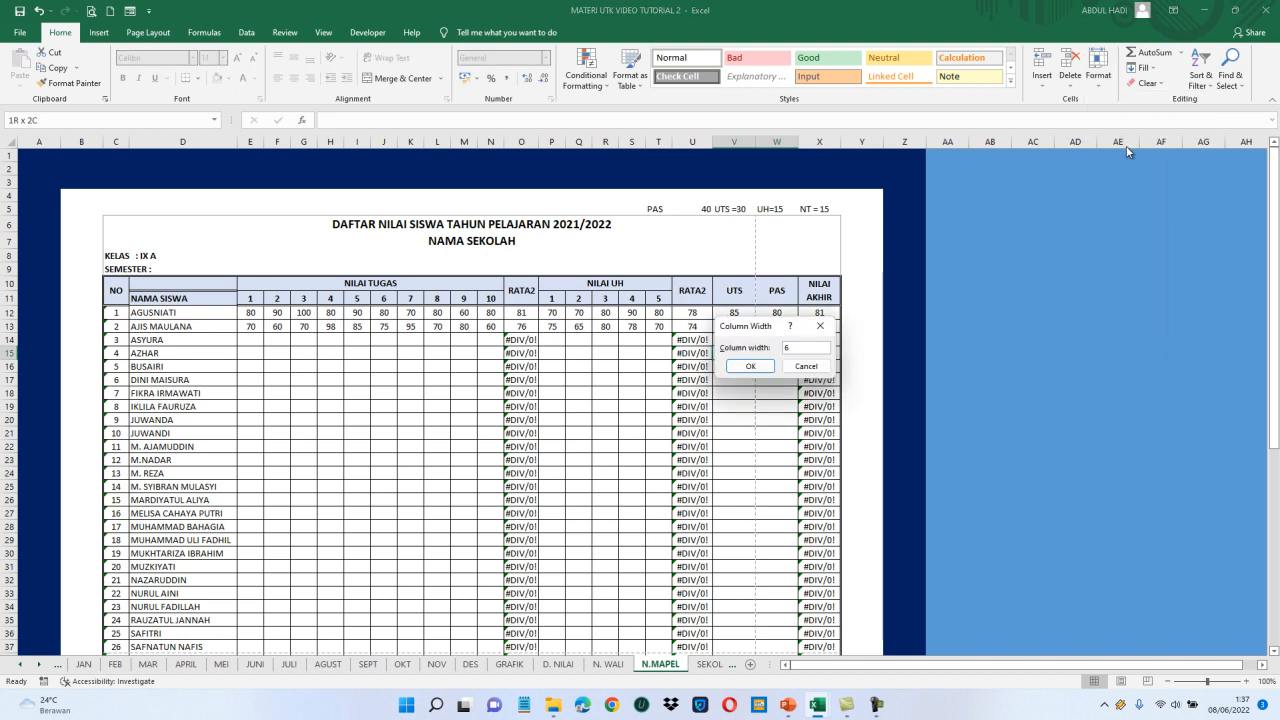
{"action": "key", "text": "Return"}
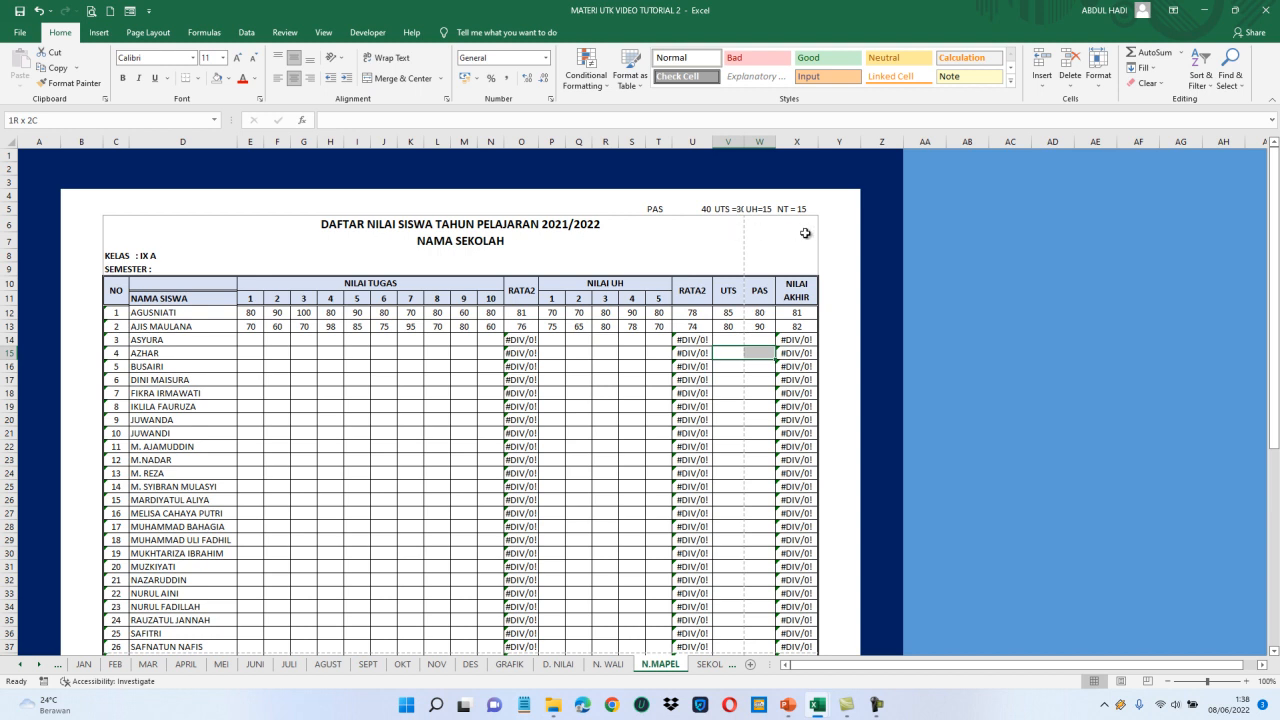
{"action": "left_click", "coordinate": [260, 391]}
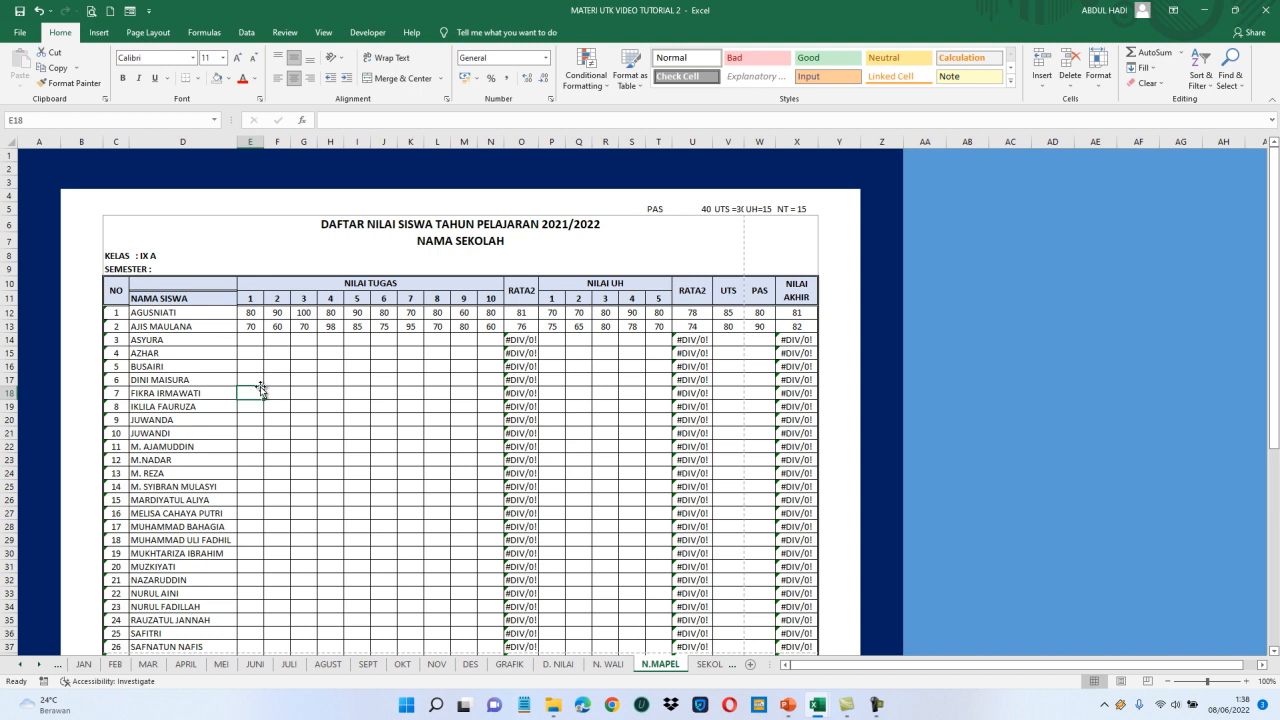
{"action": "left_click_drag", "start_coordinate": [260, 391], "coordinate": [264, 391]}
{"action": "key", "text": "shift+Right"}
{"action": "key", "text": "shift+Right"}
{"action": "key", "text": "shift+Right"}
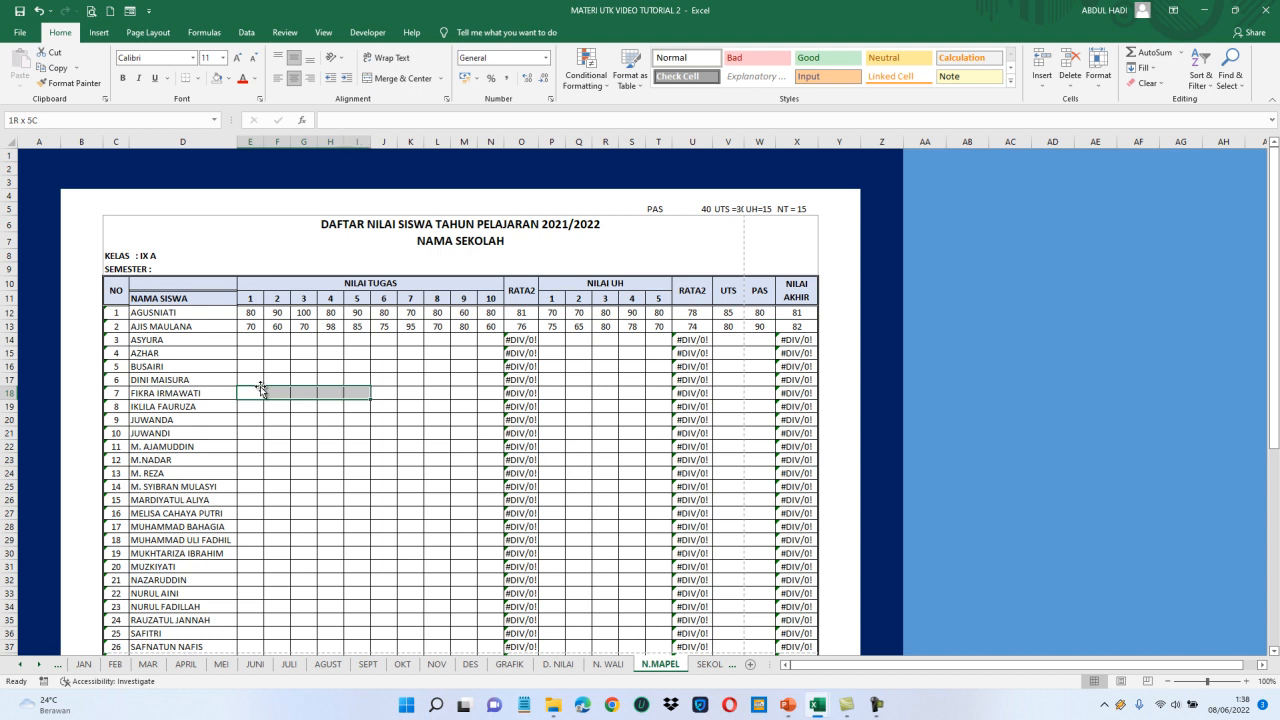
Narrow both RATA2 columns, O and U, a little further to bring the table closer to one page width.
{"action": "left_click_drag", "start_coordinate": [540, 142], "coordinate": [537, 142]}
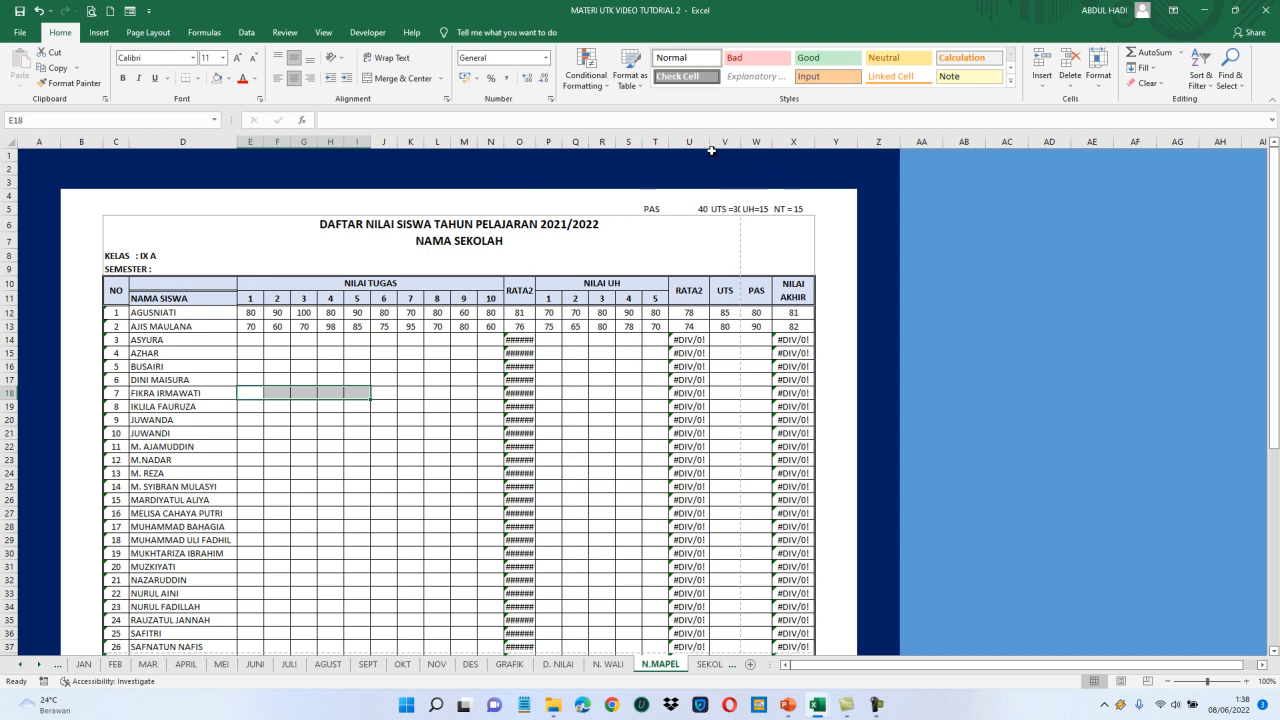
{"action": "left_click_drag", "start_coordinate": [709, 141], "coordinate": [703, 150]}
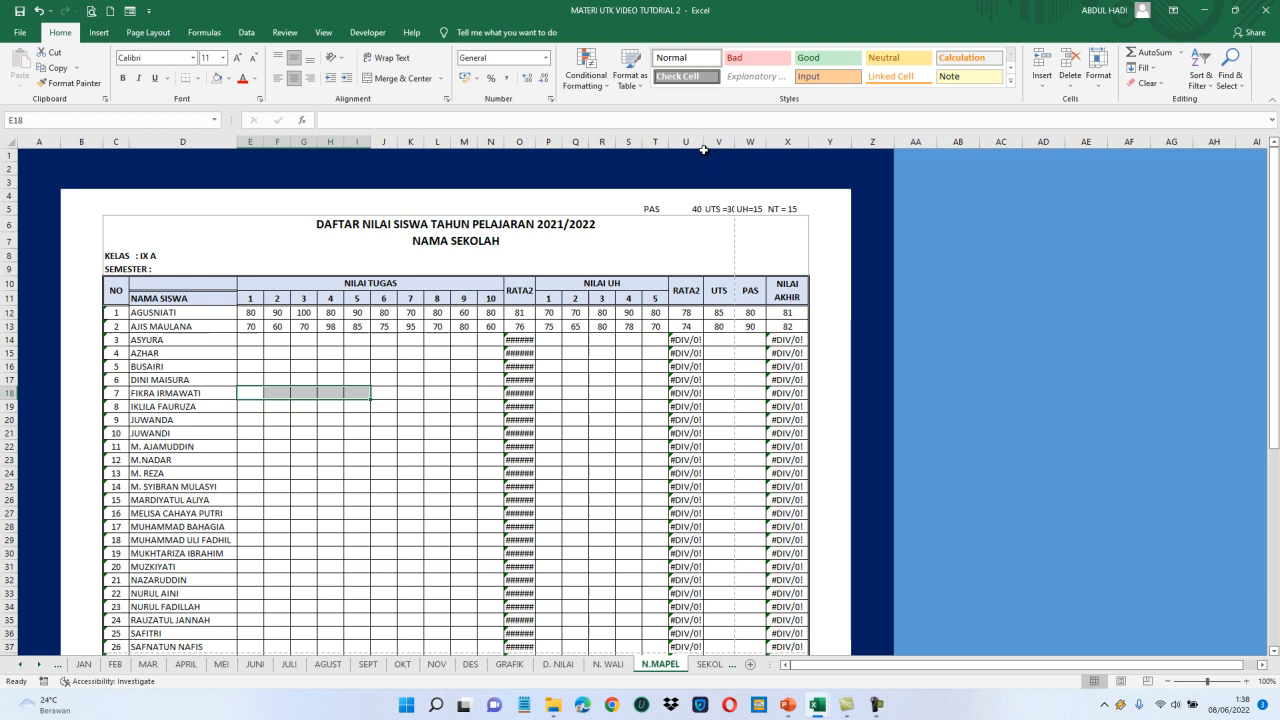
{"action": "left_click", "coordinate": [800, 177]}
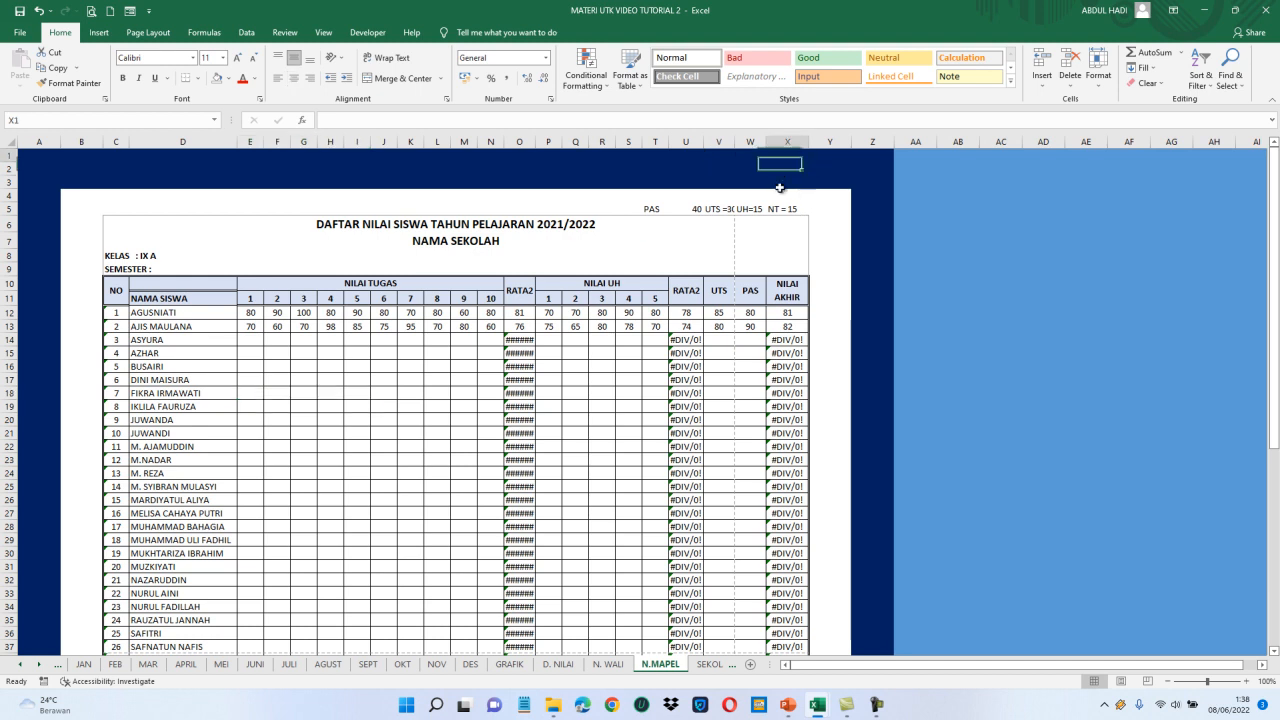
{"action": "left_click", "coordinate": [721, 293]}
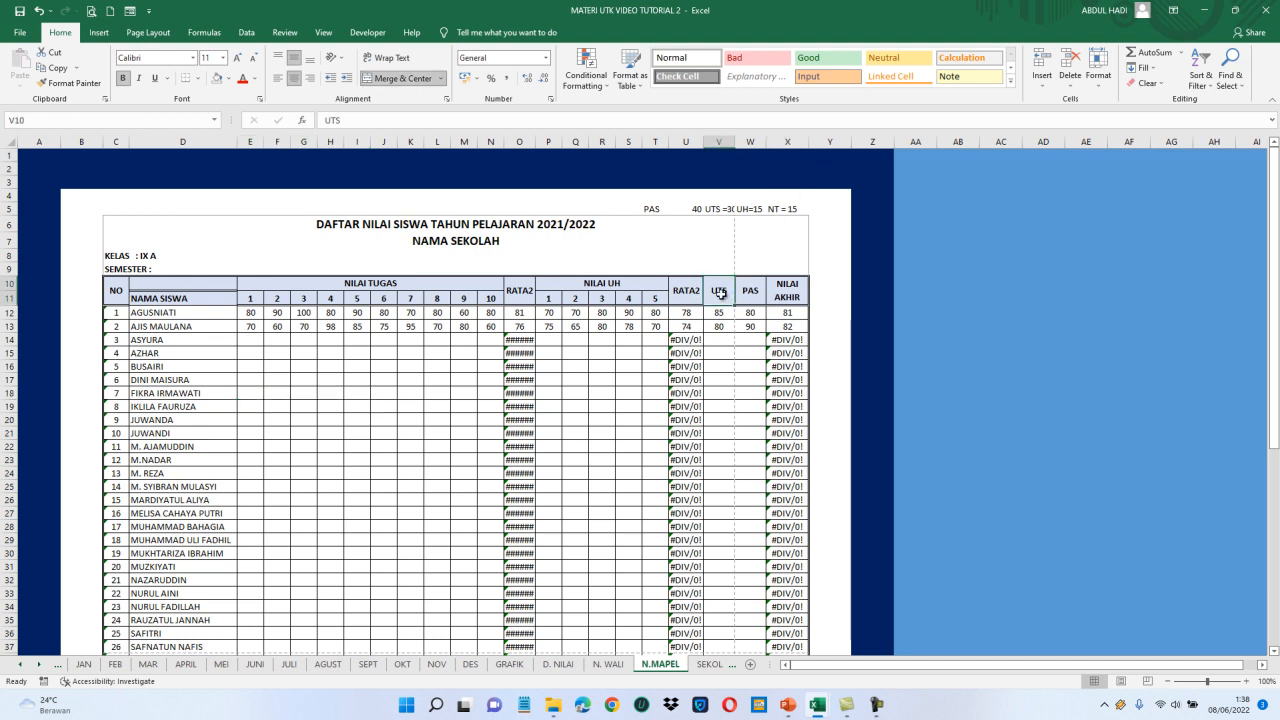
Reduce the print scaling of the landscape A4 page to 90% of normal size.
{"action": "left_click", "coordinate": [149, 33]}
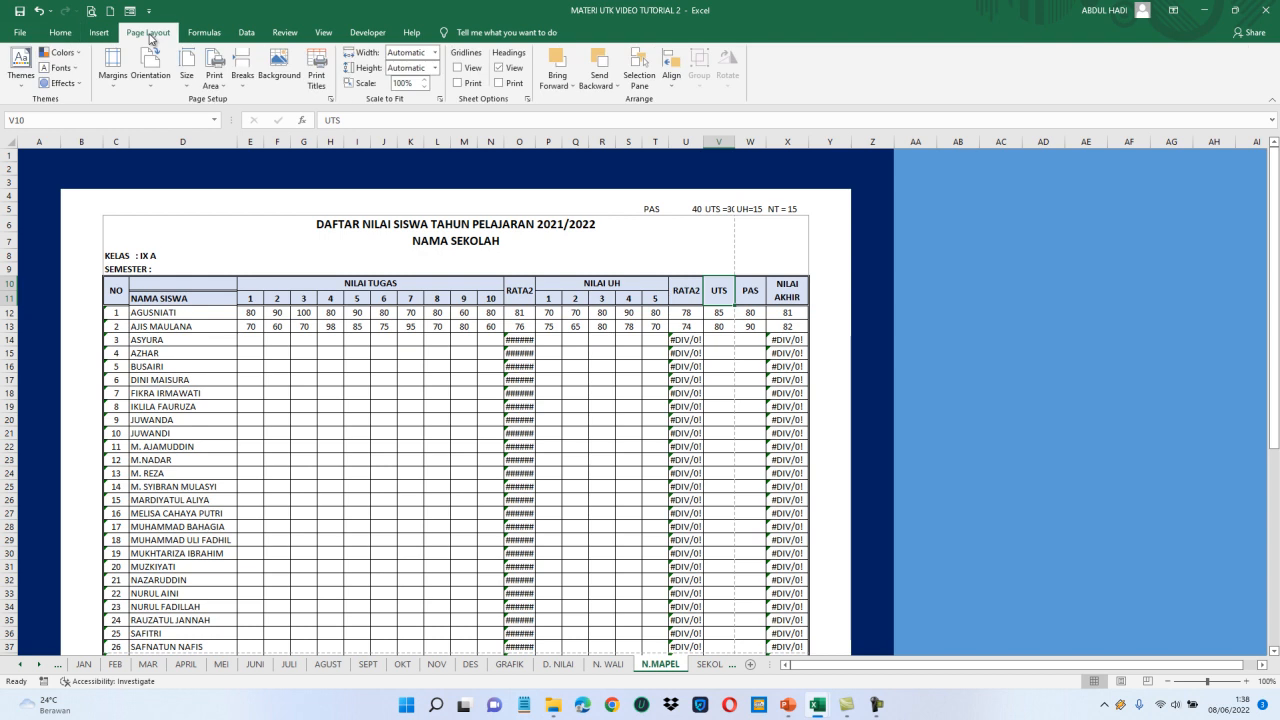
{"action": "left_click", "coordinate": [329, 102]}
{"action": "left_click", "coordinate": [750, 208]}
{"action": "left_click", "coordinate": [677, 209]}
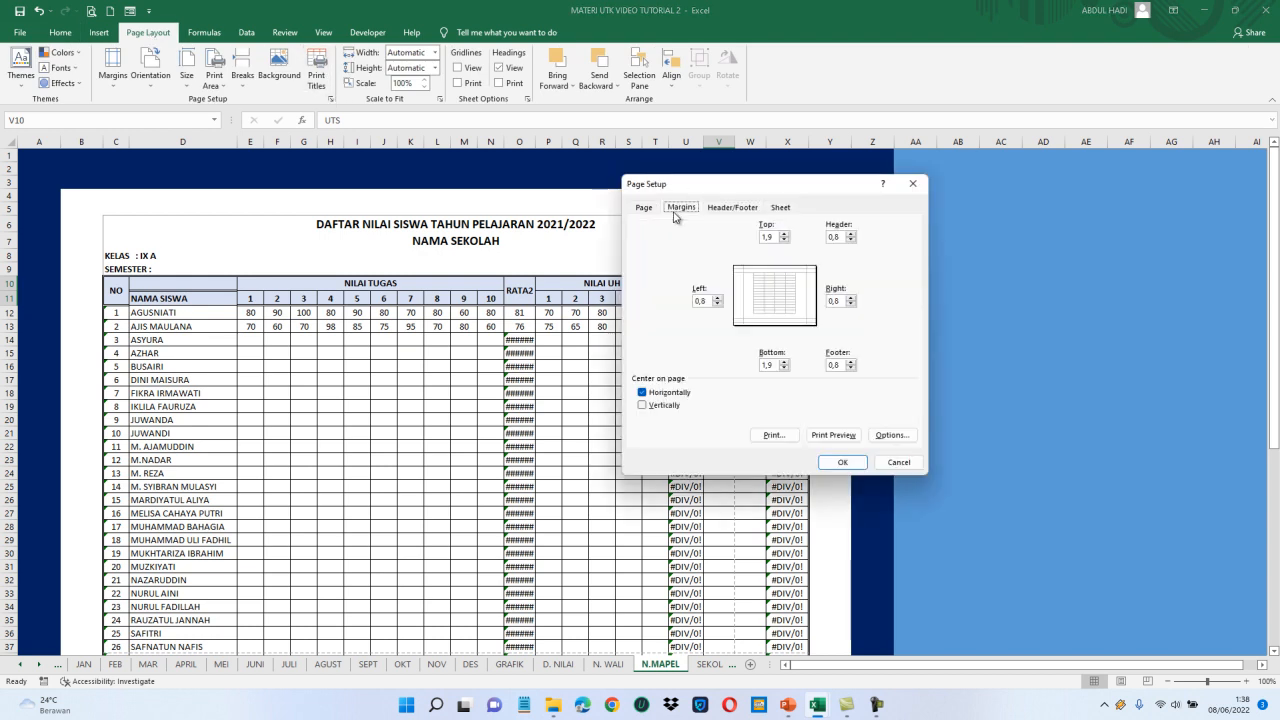
{"action": "left_click", "coordinate": [646, 209]}
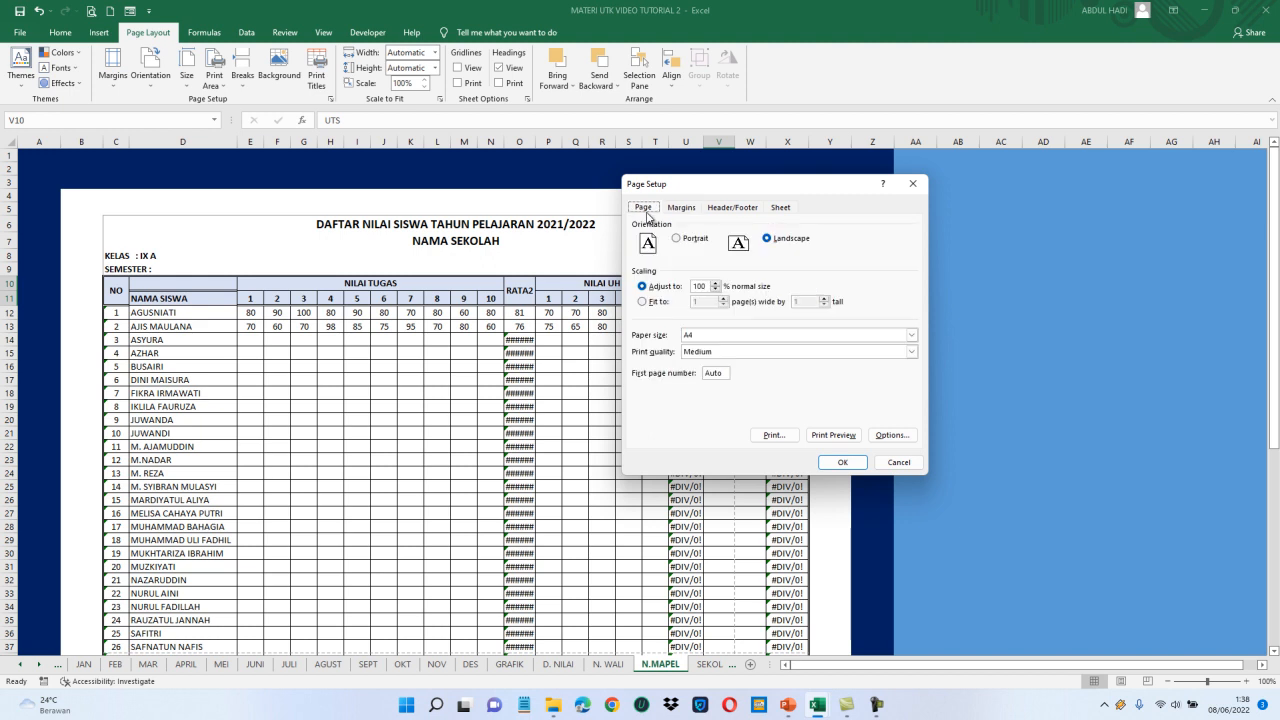
{"action": "left_click", "coordinate": [716, 290]}
{"action": "left_click", "coordinate": [842, 461]}
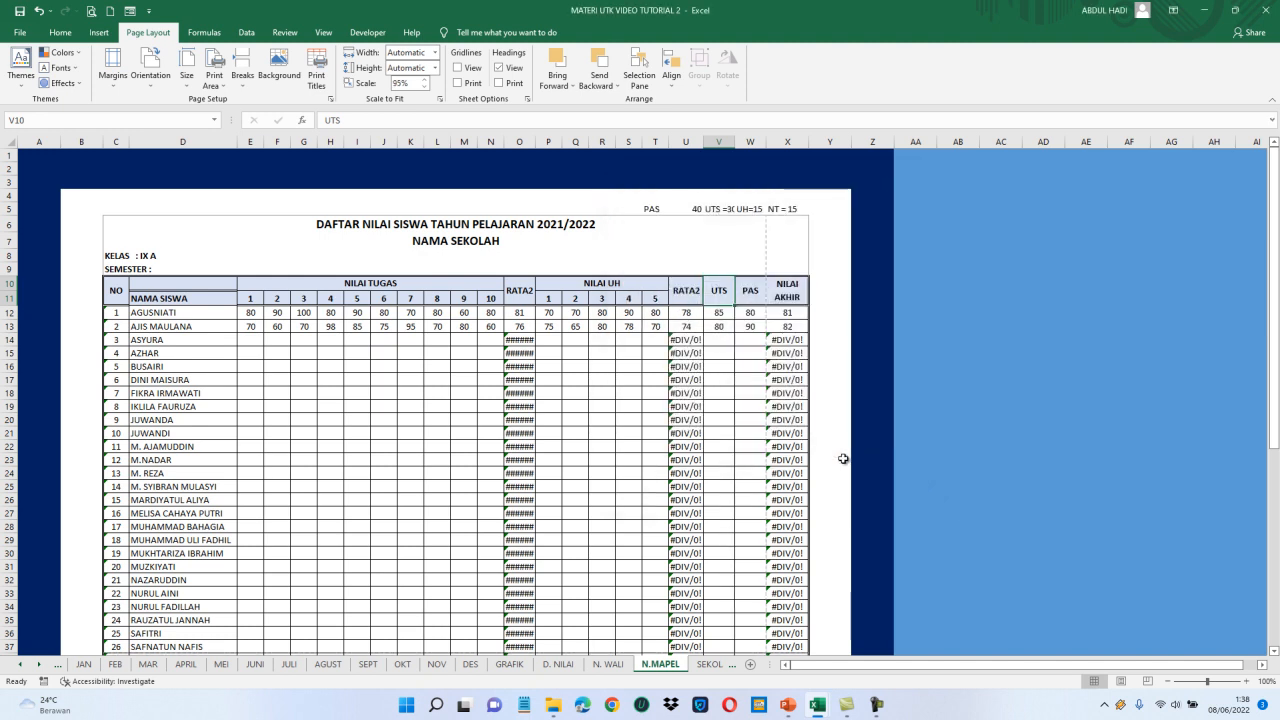
{"action": "left_click", "coordinate": [331, 100]}
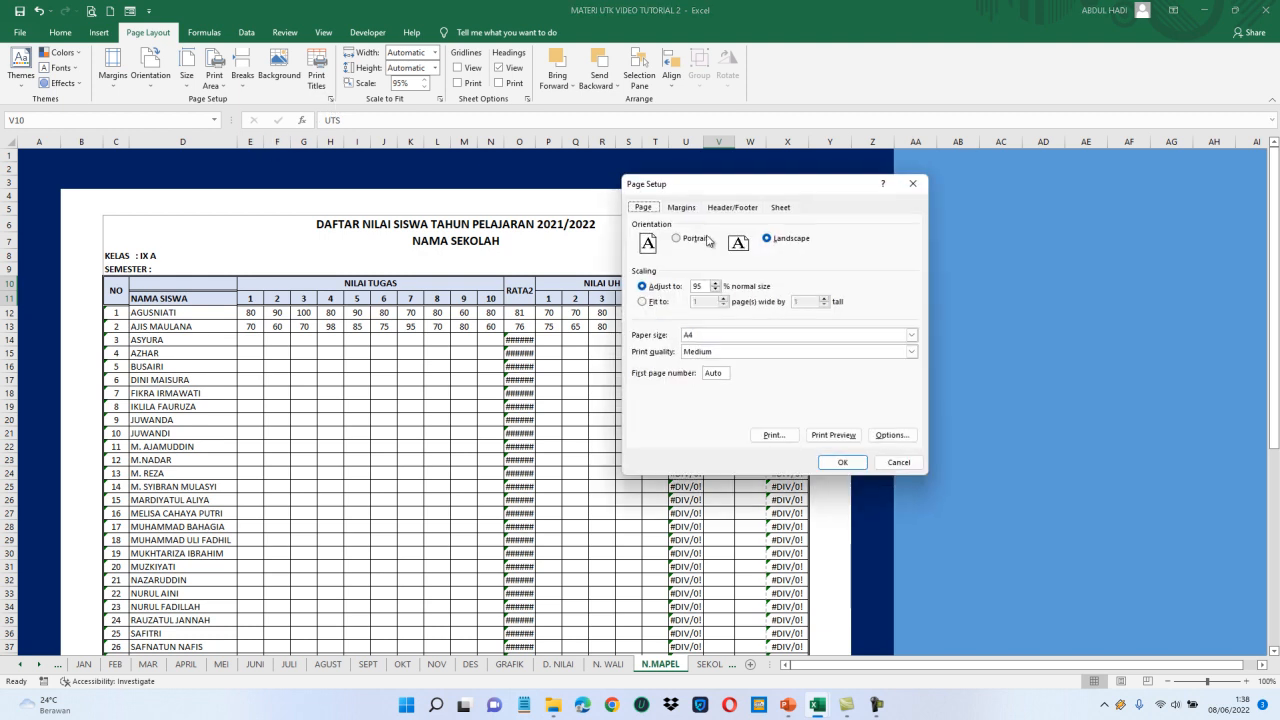
{"action": "left_click", "coordinate": [715, 290]}
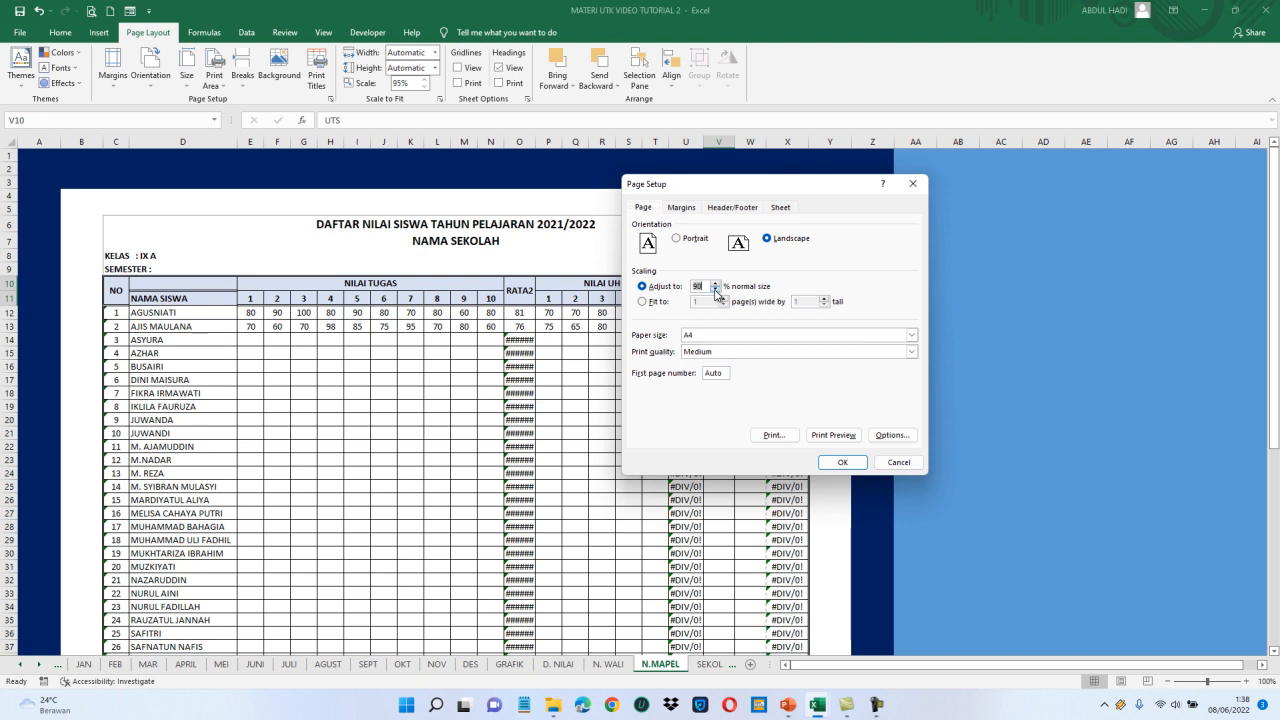
{"action": "left_click", "coordinate": [841, 464]}
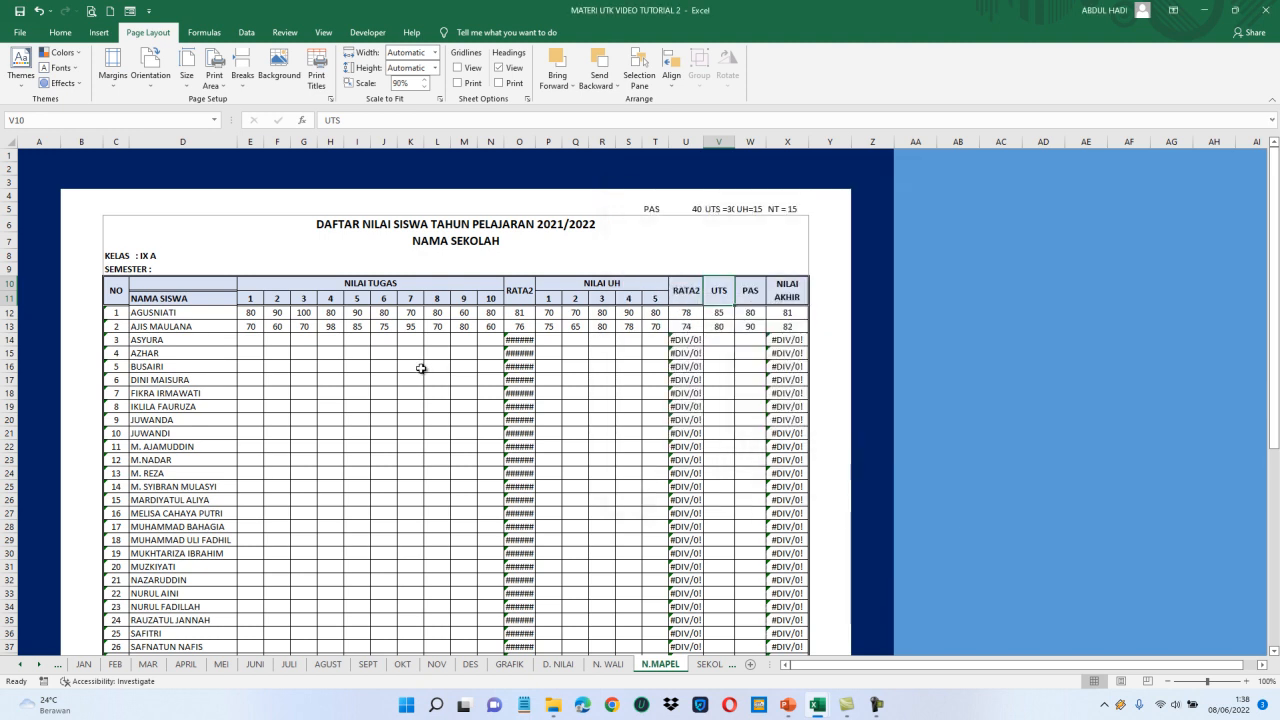
Examine the lower student rows and signature blocks to see where the page breaks fall.
{"action": "left_click", "coordinate": [329, 374]}
{"action": "key", "text": "Down"}
{"action": "key", "text": "Down"}
{"action": "key", "text": "Down"}
{"action": "key", "text": "Down"}
{"action": "key", "text": "Down"}
{"action": "key", "text": "Down"}
{"action": "key", "text": "Down"}
{"action": "key", "text": "Down"}
{"action": "key", "text": "Down"}
{"action": "key", "text": "Down"}
{"action": "key", "text": "Down"}
{"action": "key", "text": "Down"}
{"action": "key", "text": "Down"}
{"action": "key", "text": "Down"}
{"action": "key", "text": "Down"}
{"action": "key", "text": "Down"}
{"action": "key", "text": "Down"}
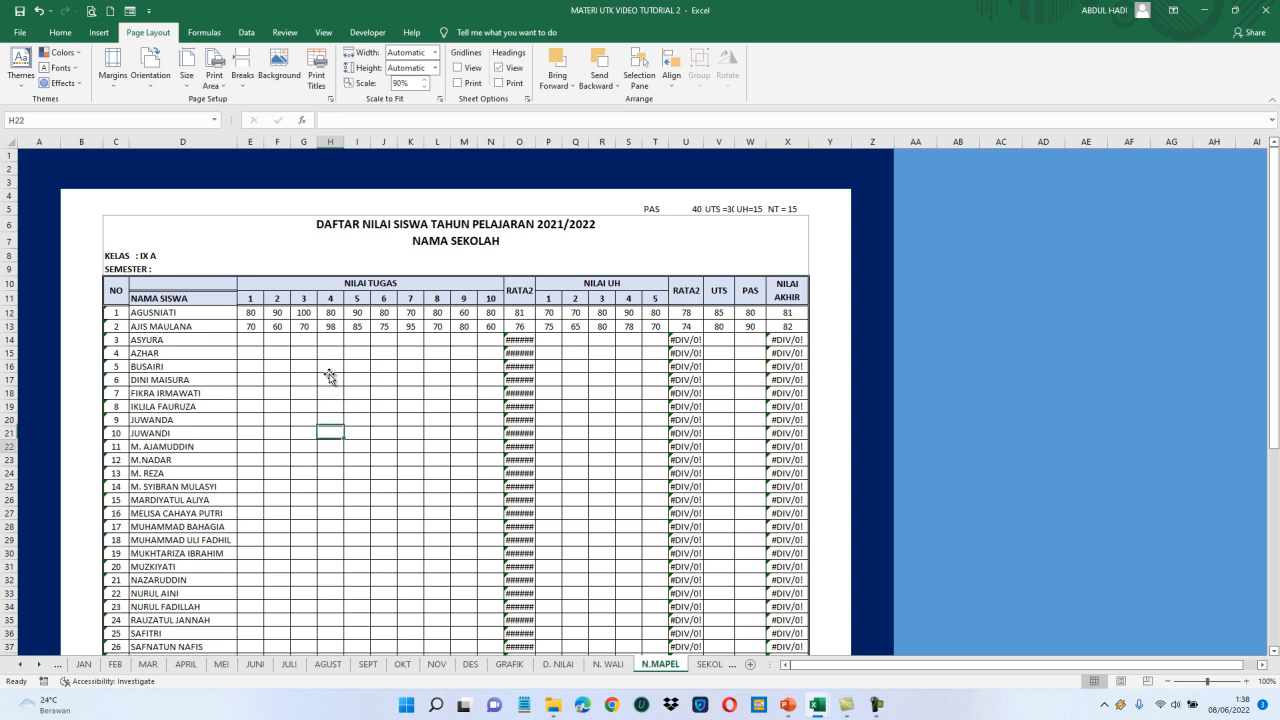
{"action": "key", "text": "Down"}
{"action": "key", "text": "Down"}
{"action": "key", "text": "Down"}
{"action": "key", "text": "Down"}
{"action": "key", "text": "Down"}
{"action": "key", "text": "Down"}
{"action": "key", "text": "Down"}
{"action": "key", "text": "Down"}
{"action": "key", "text": "Down"}
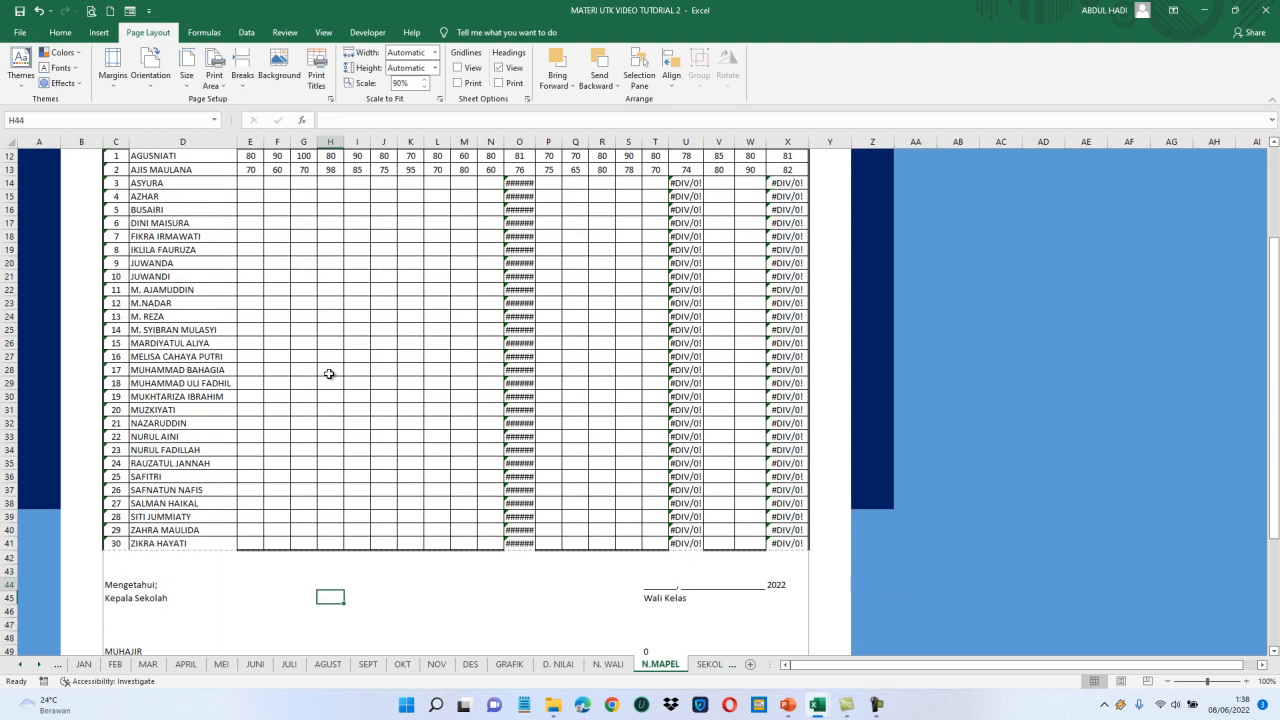
Apply a bottom double border to the table's last student row, C41:X41.
{"action": "left_click", "coordinate": [117, 544]}
{"action": "key", "text": "shift+Right"}
{"action": "key", "text": "shift+Right"}
{"action": "key", "text": "shift+Right"}
{"action": "key", "text": "shift+Right"}
{"action": "key", "text": "shift+Right"}
{"action": "key", "text": "shift+Right"}
{"action": "key", "text": "shift+Right"}
{"action": "key", "text": "shift+Right"}
{"action": "key", "text": "shift+Right"}
{"action": "key", "text": "shift+Right"}
{"action": "key", "text": "shift+Right"}
{"action": "key", "text": "shift+Right"}
{"action": "key", "text": "shift+Right"}
{"action": "key", "text": "shift+Right"}
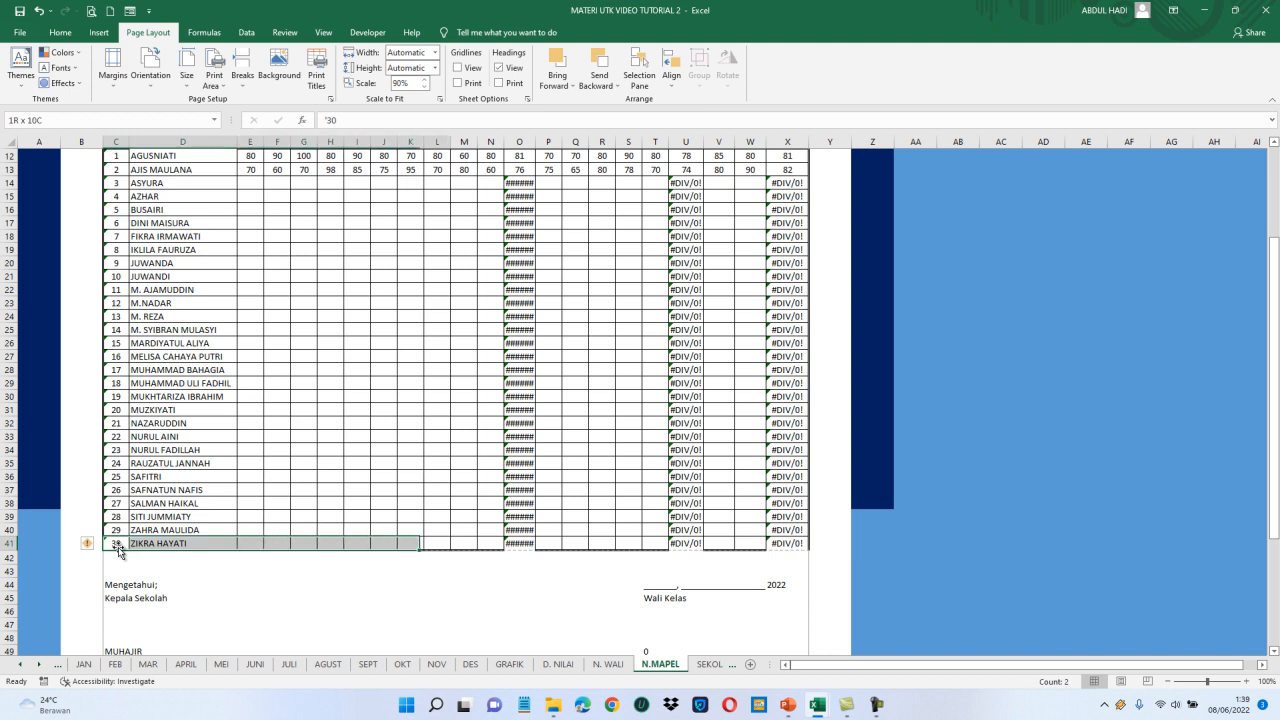
{"action": "key", "text": "shift+Right"}
{"action": "key", "text": "shift+Right"}
{"action": "key", "text": "shift+Right"}
{"action": "key", "text": "shift+Right"}
{"action": "key", "text": "shift+Right"}
{"action": "key", "text": "shift+Right"}
{"action": "key", "text": "shift+Right"}
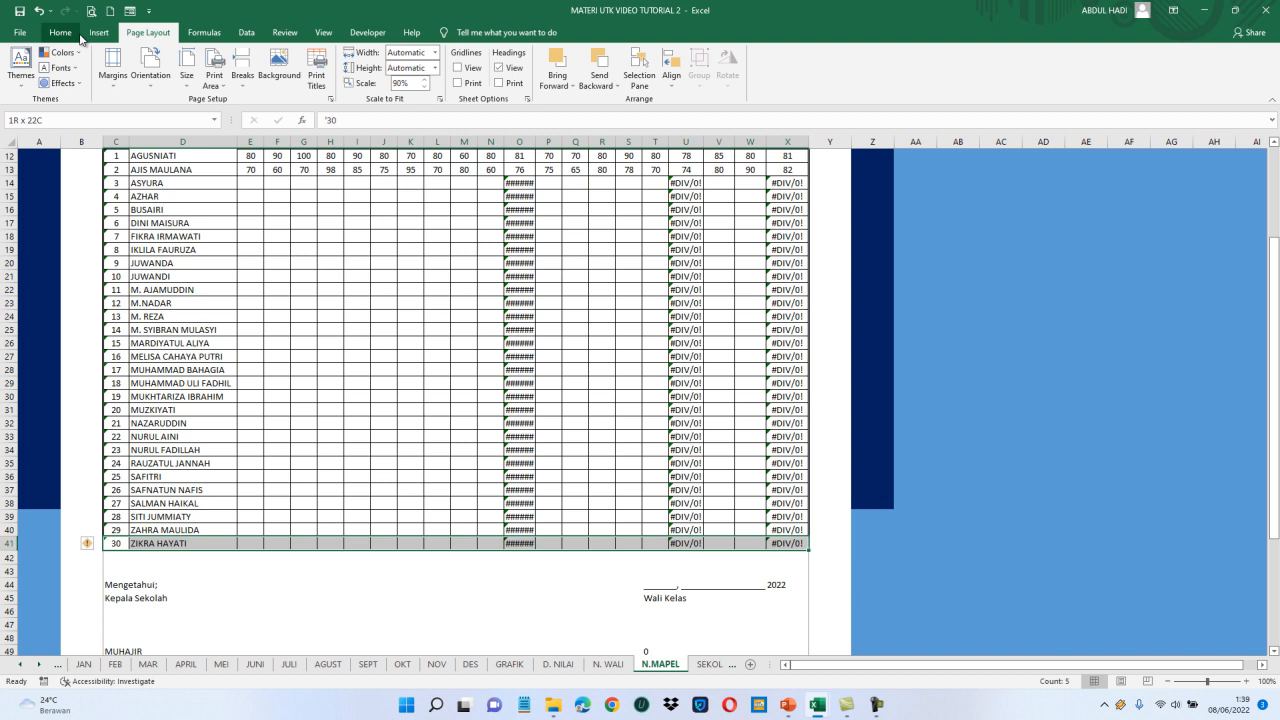
{"action": "left_click", "coordinate": [61, 34]}
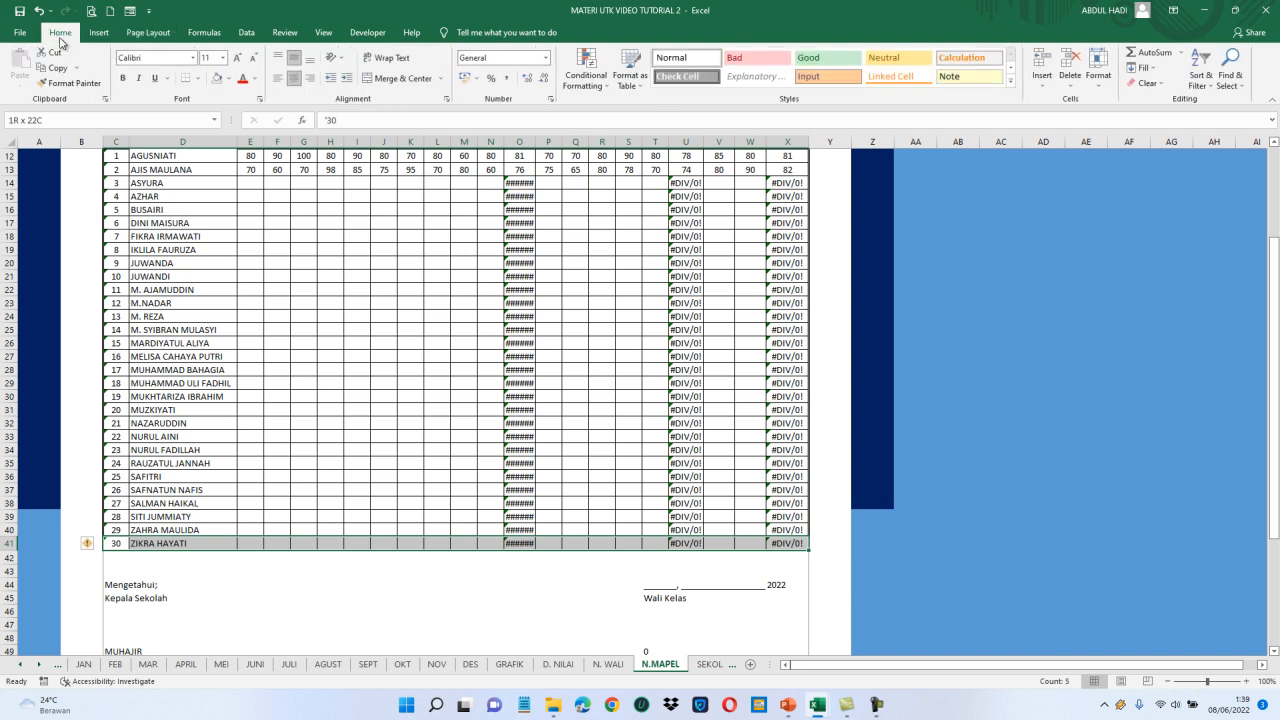
{"action": "left_click", "coordinate": [199, 78]}
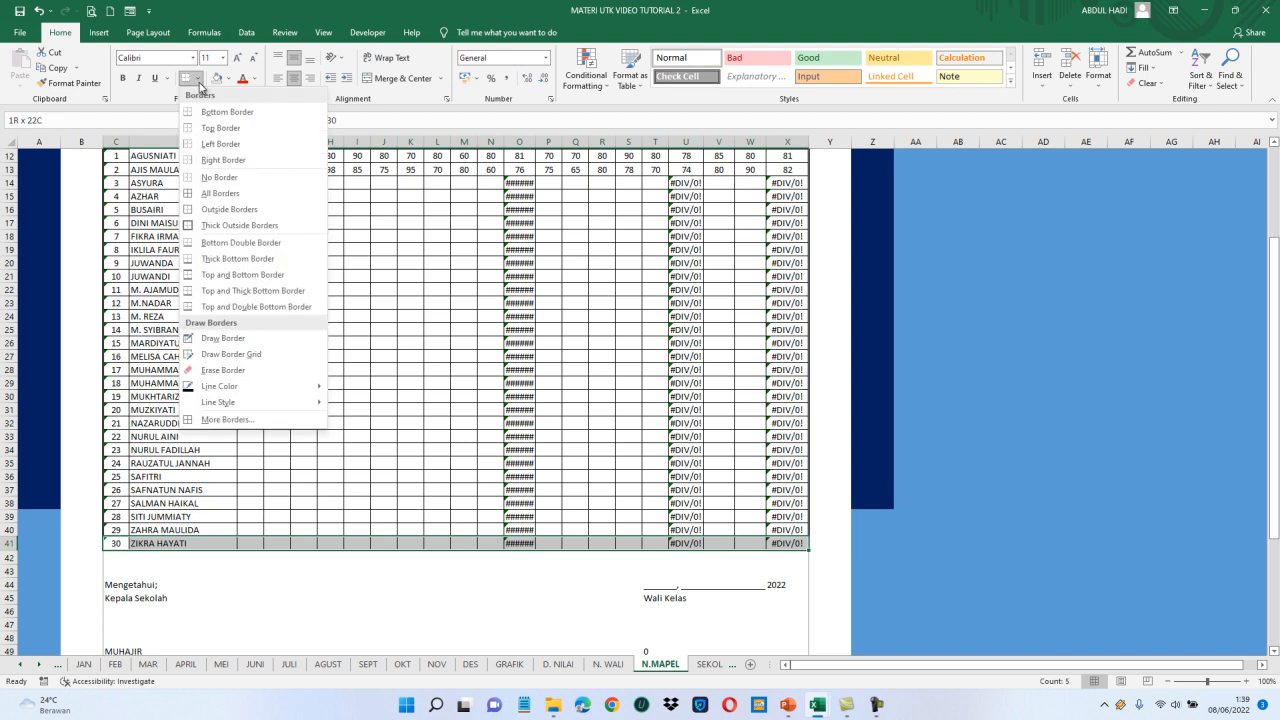
{"action": "left_click", "coordinate": [199, 243]}
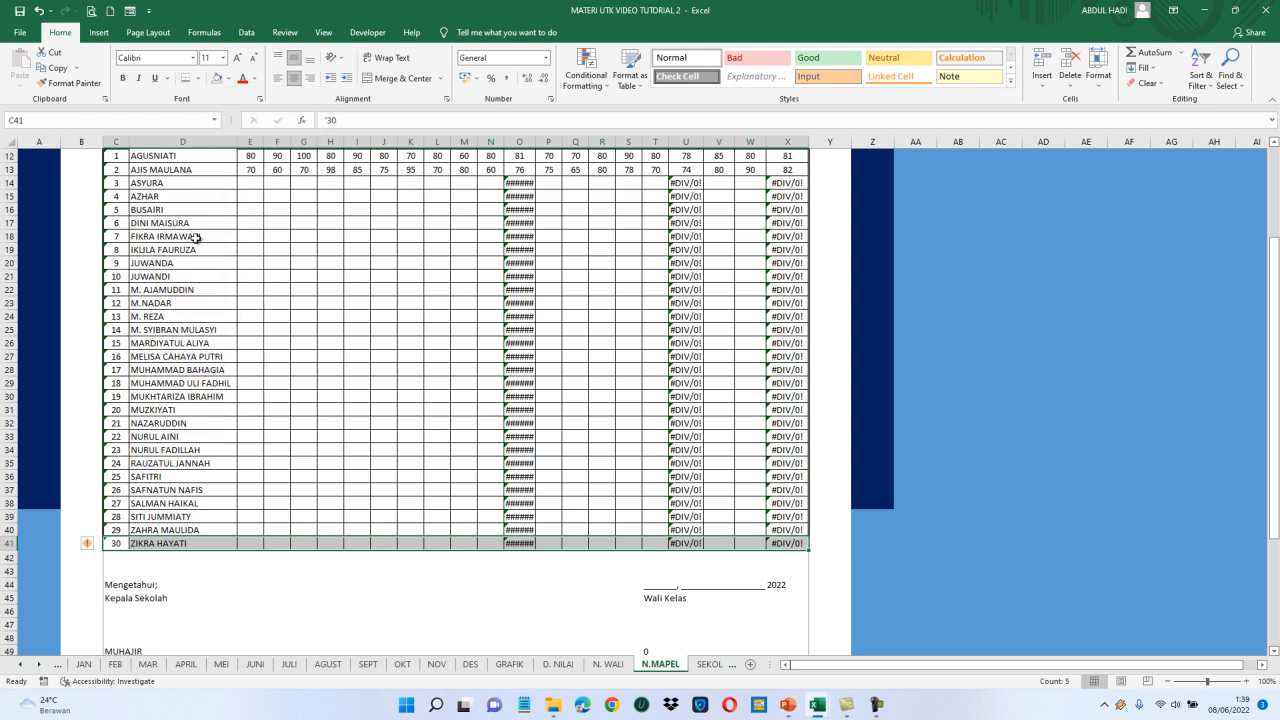
{"action": "left_click", "coordinate": [350, 561]}
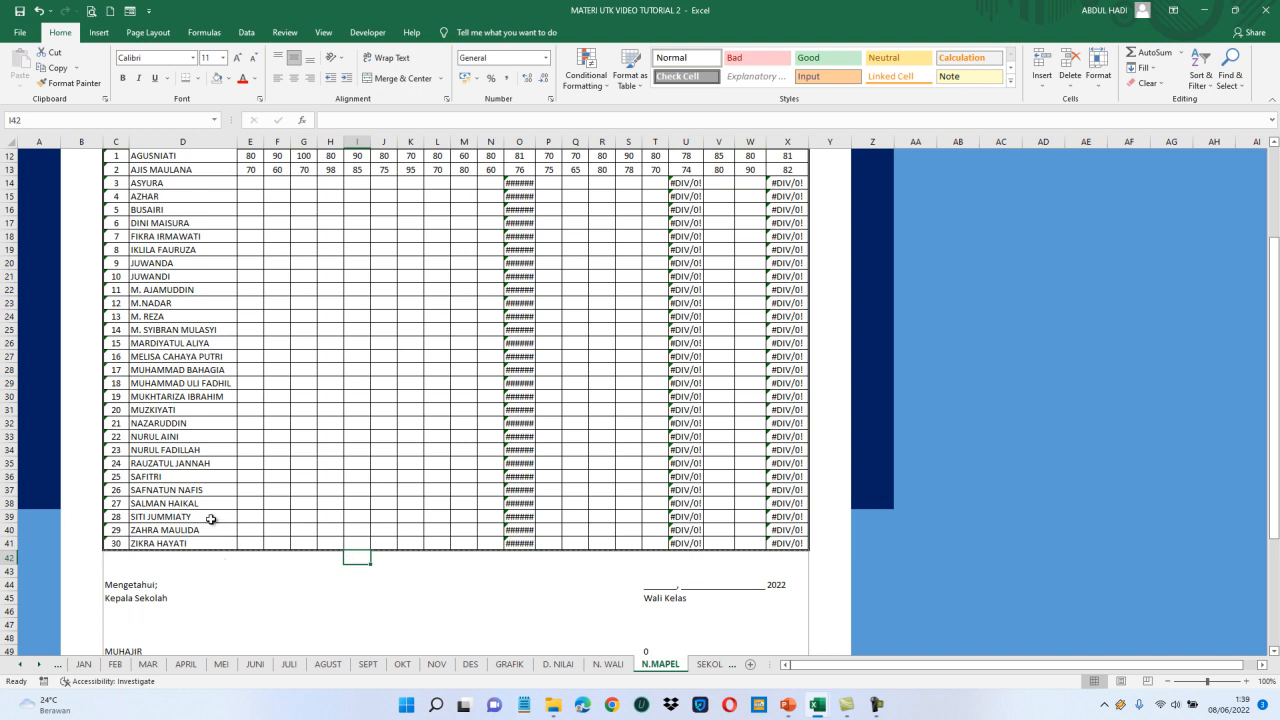
Set the height of the student rows 12 to 41 to 20.
{"action": "left_click_drag", "start_coordinate": [205, 542], "coordinate": [209, 230]}
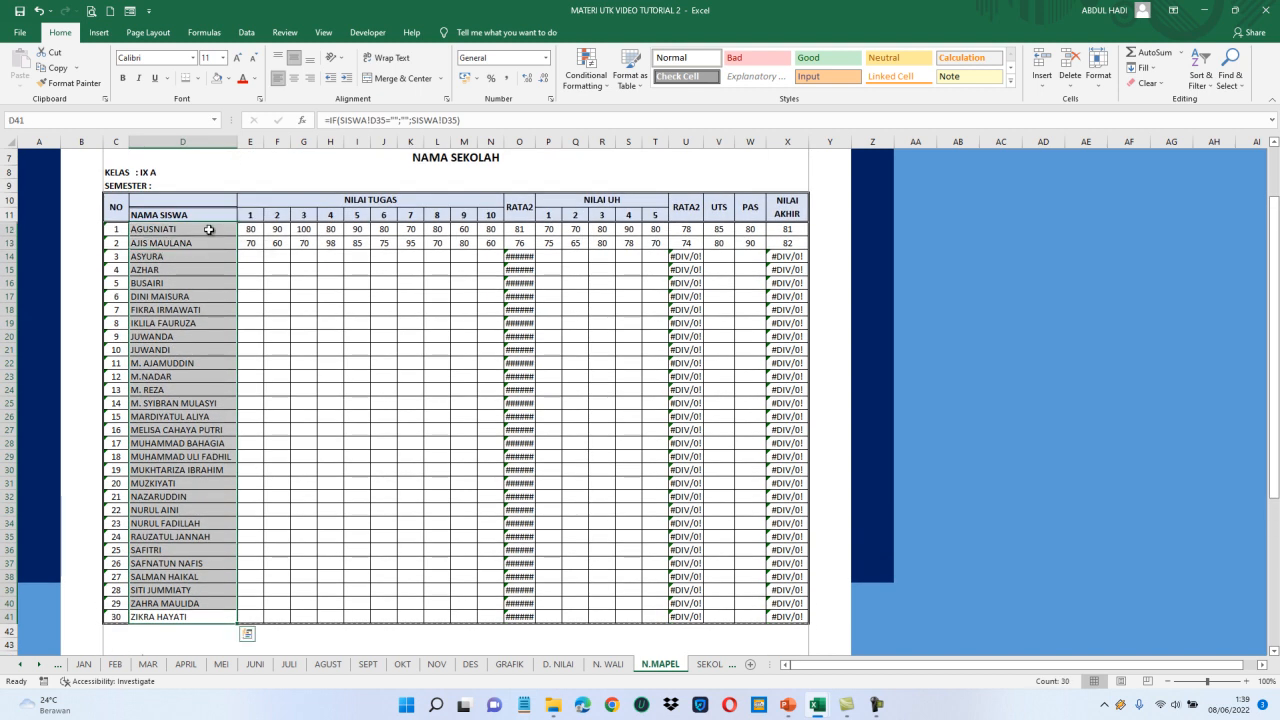
{"action": "left_click", "coordinate": [1098, 72]}
{"action": "left_click", "coordinate": [1125, 116]}
{"action": "type", "text": "2"}
{"action": "key", "text": "Return"}
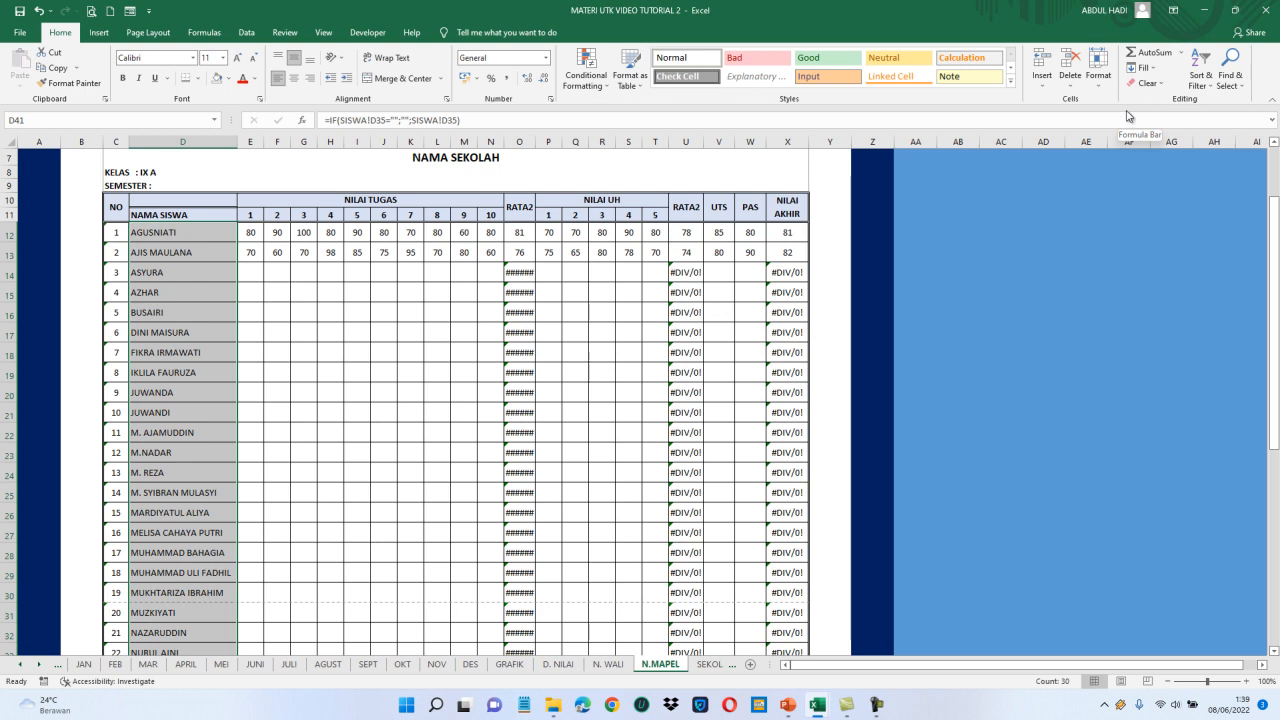
{"action": "left_click", "coordinate": [1098, 72]}
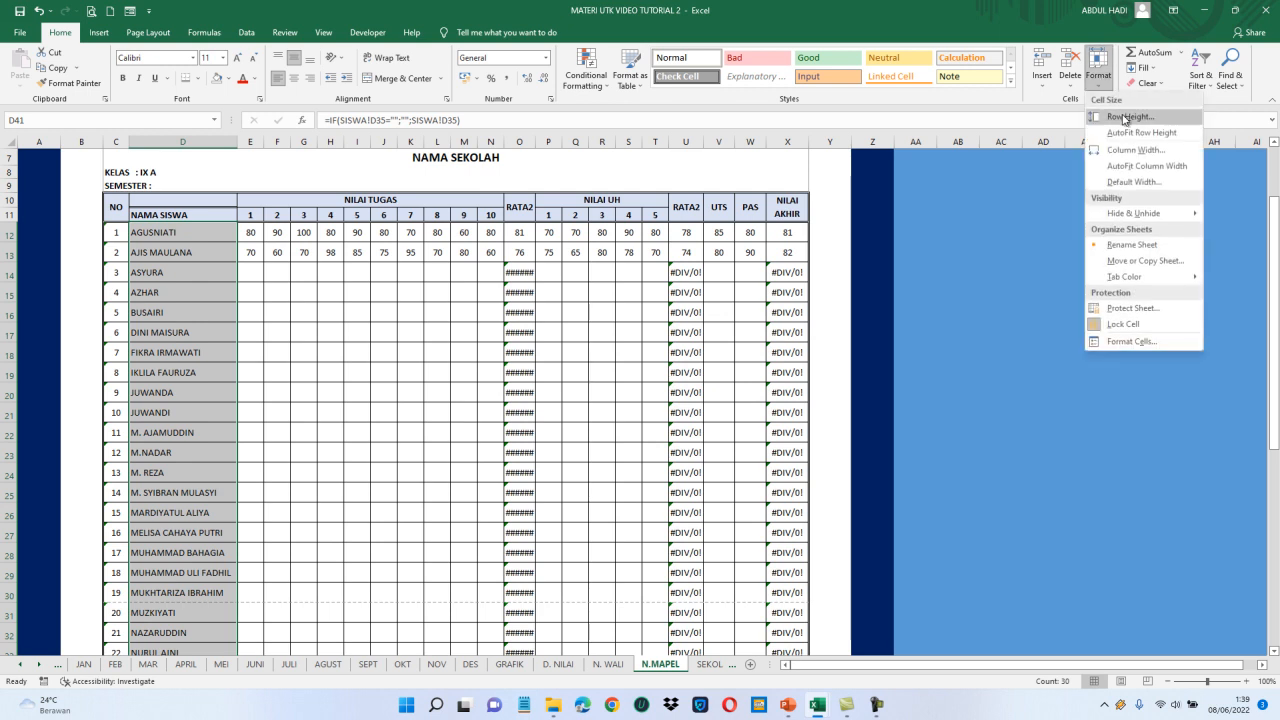
{"action": "left_click", "coordinate": [1124, 116]}
{"action": "type", "text": "2"}
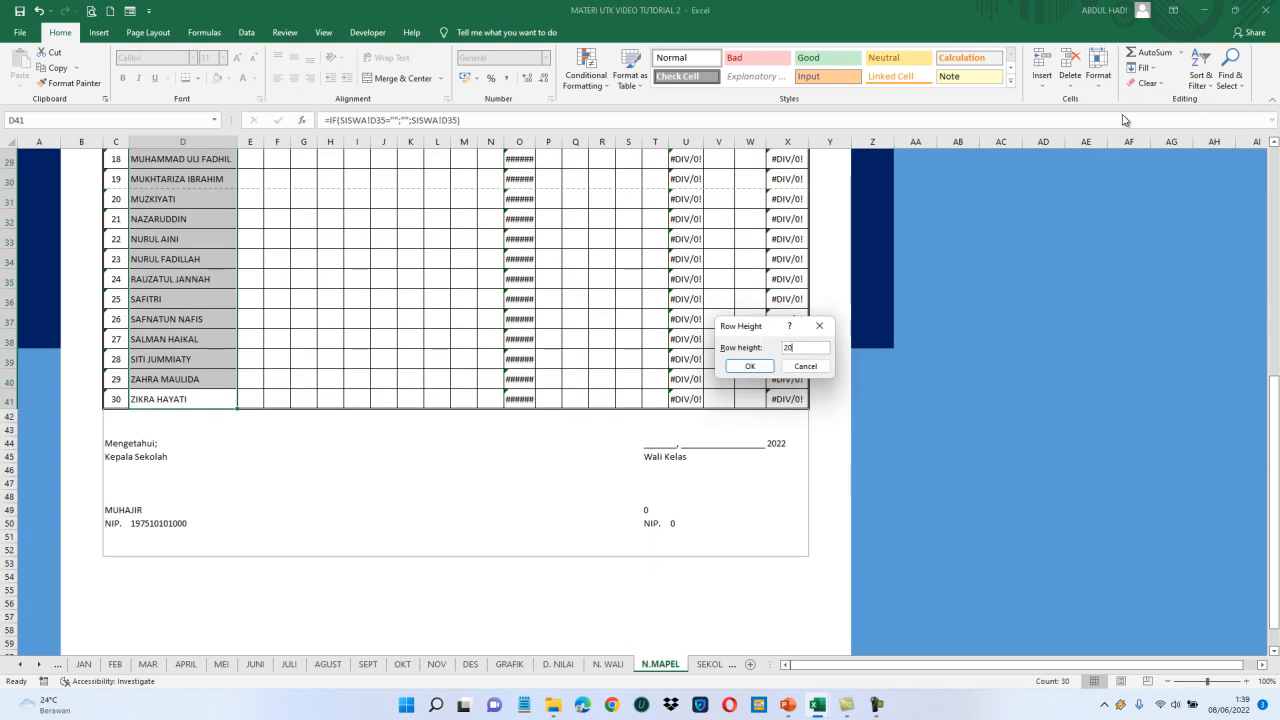
{"action": "type", "text": "0"}
{"action": "key", "text": "Return"}
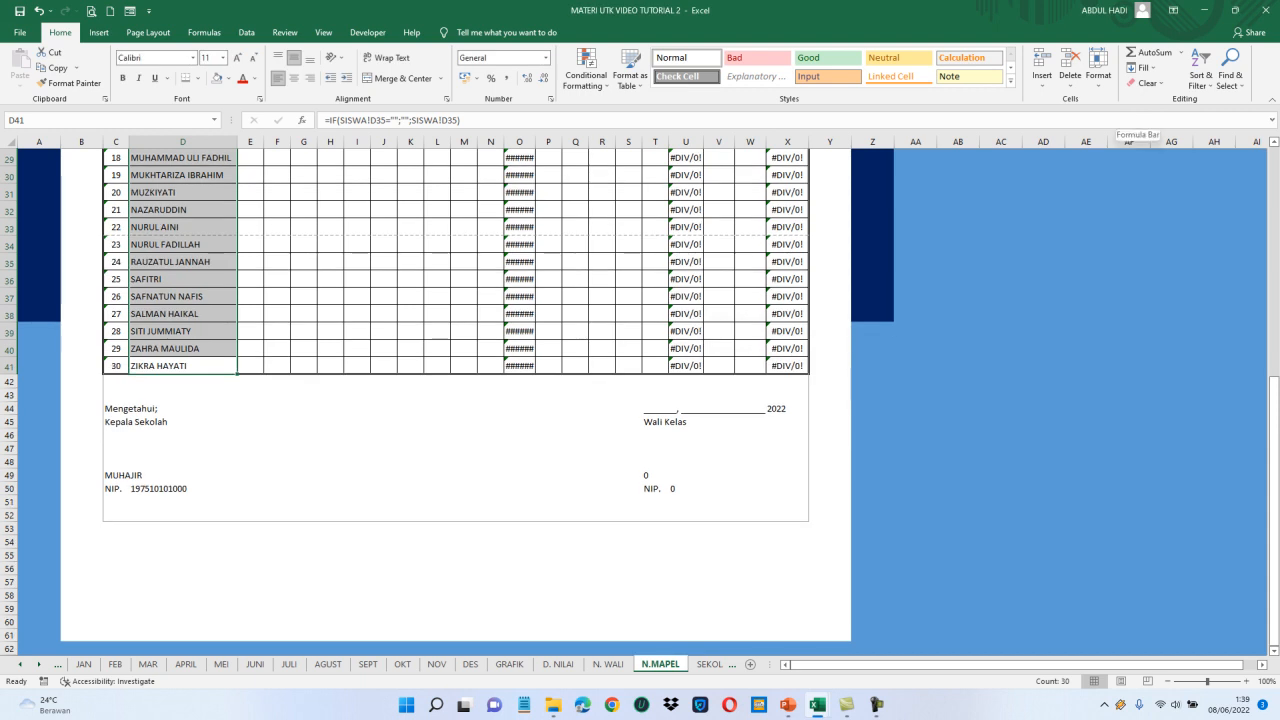
Set the table header C10:X11 as the rows to repeat at the top of each printed page.
{"action": "left_click_drag", "start_coordinate": [1275, 410], "coordinate": [1276, 270]}
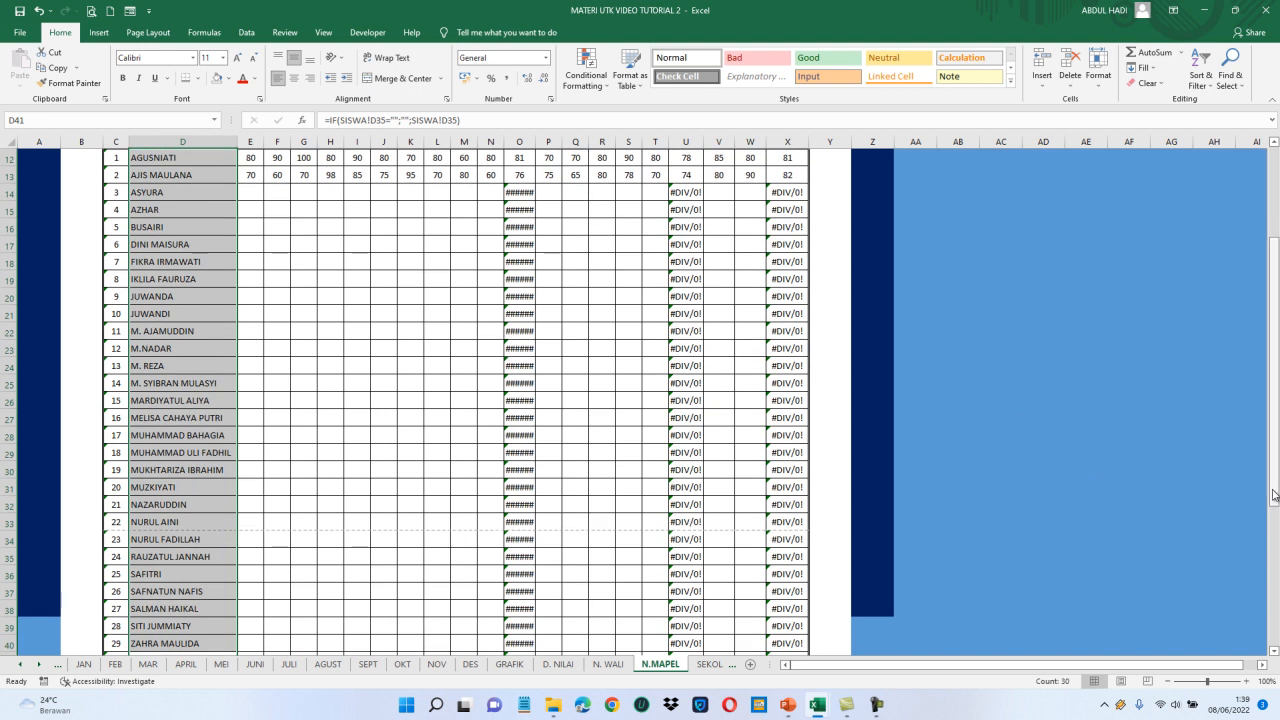
{"action": "scroll", "coordinate": [1276, 484], "scroll_direction": "up", "scroll_amount": 4}
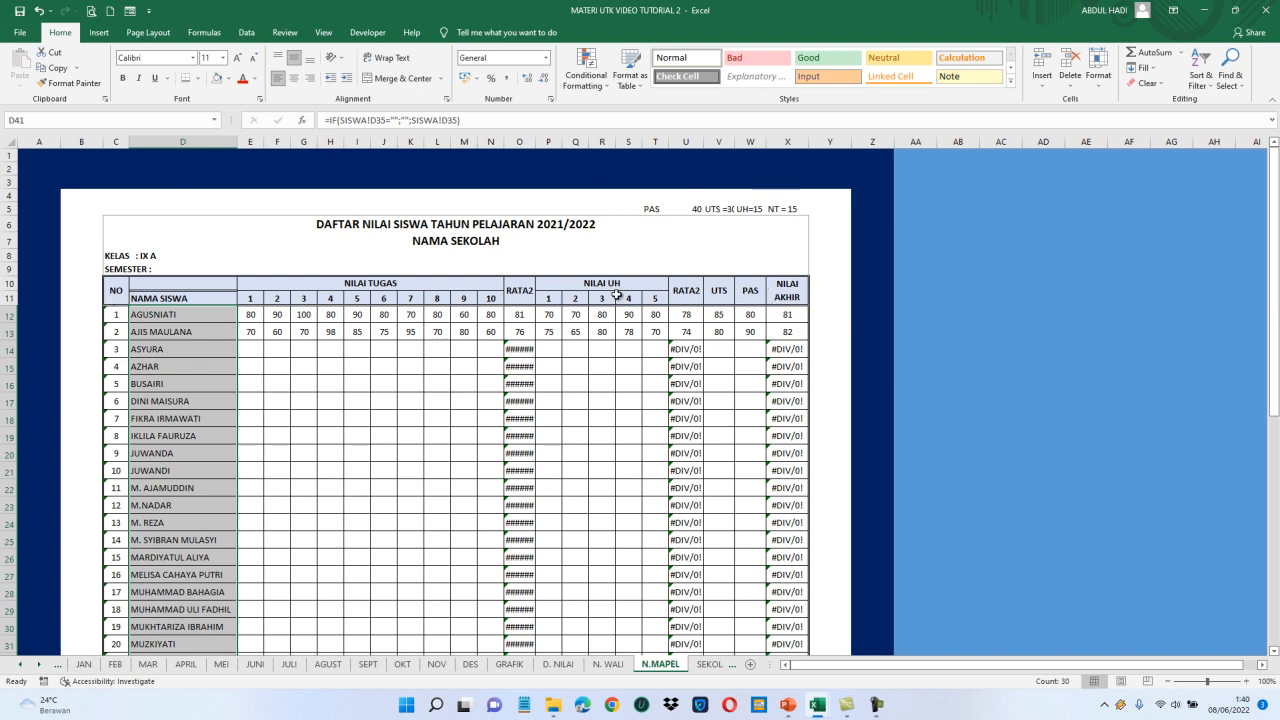
{"action": "left_click", "coordinate": [281, 283]}
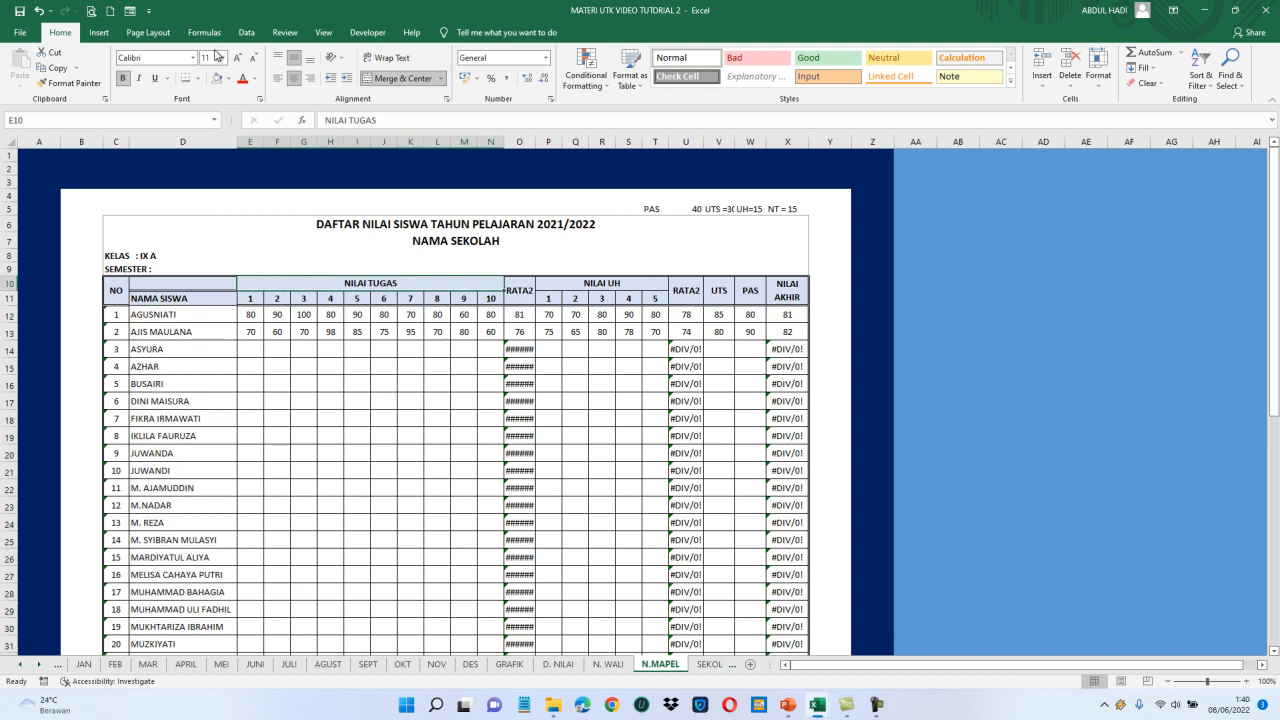
{"action": "left_click", "coordinate": [148, 33]}
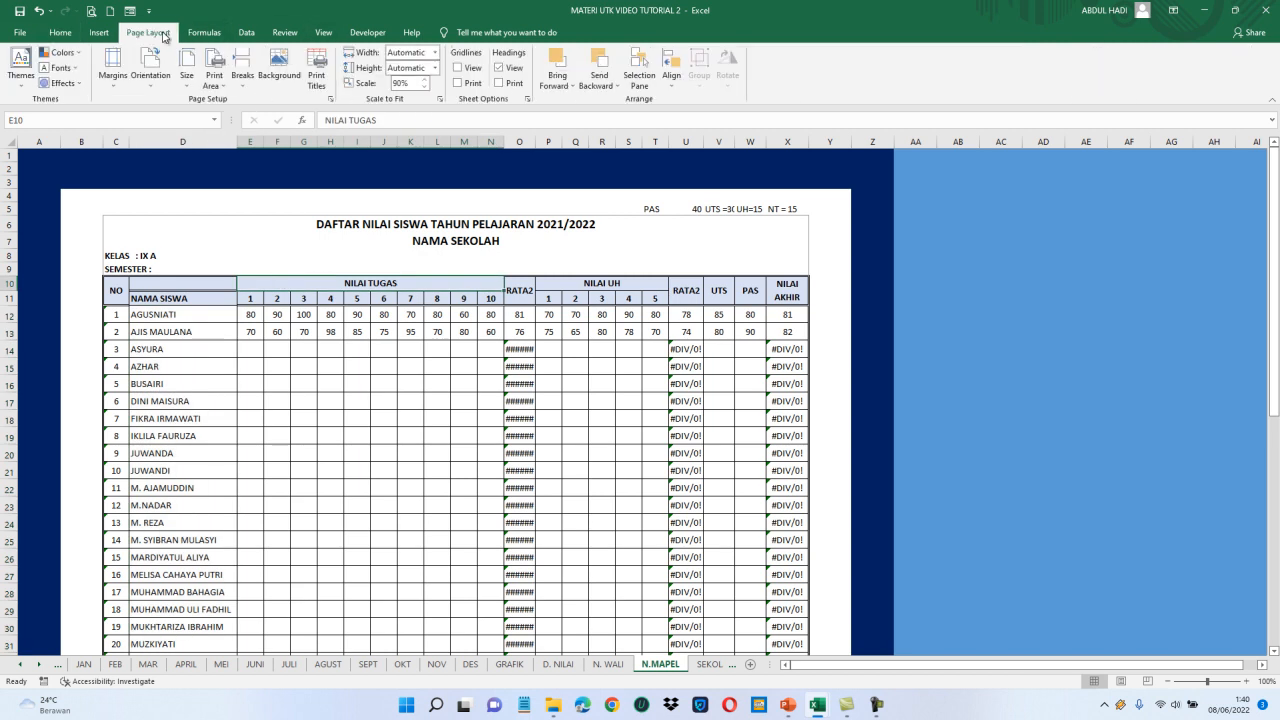
{"action": "left_click", "coordinate": [331, 100]}
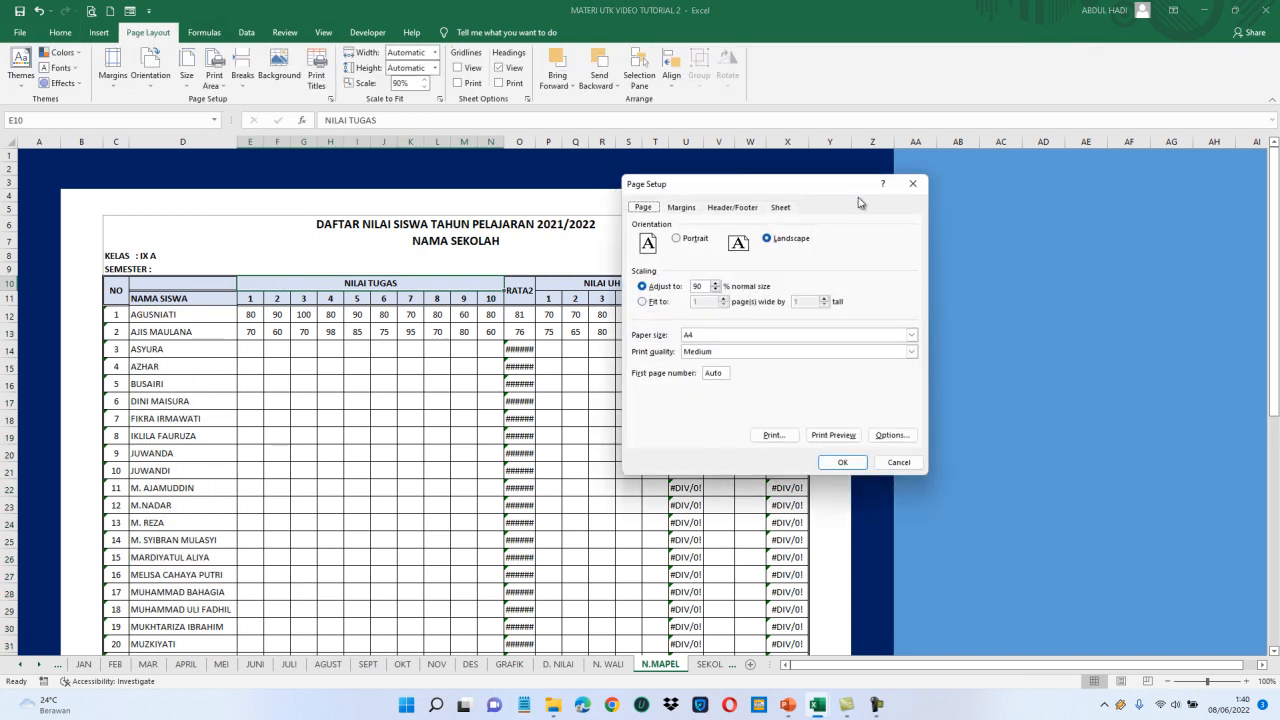
{"action": "left_click", "coordinate": [782, 207]}
{"action": "left_click", "coordinate": [899, 254]}
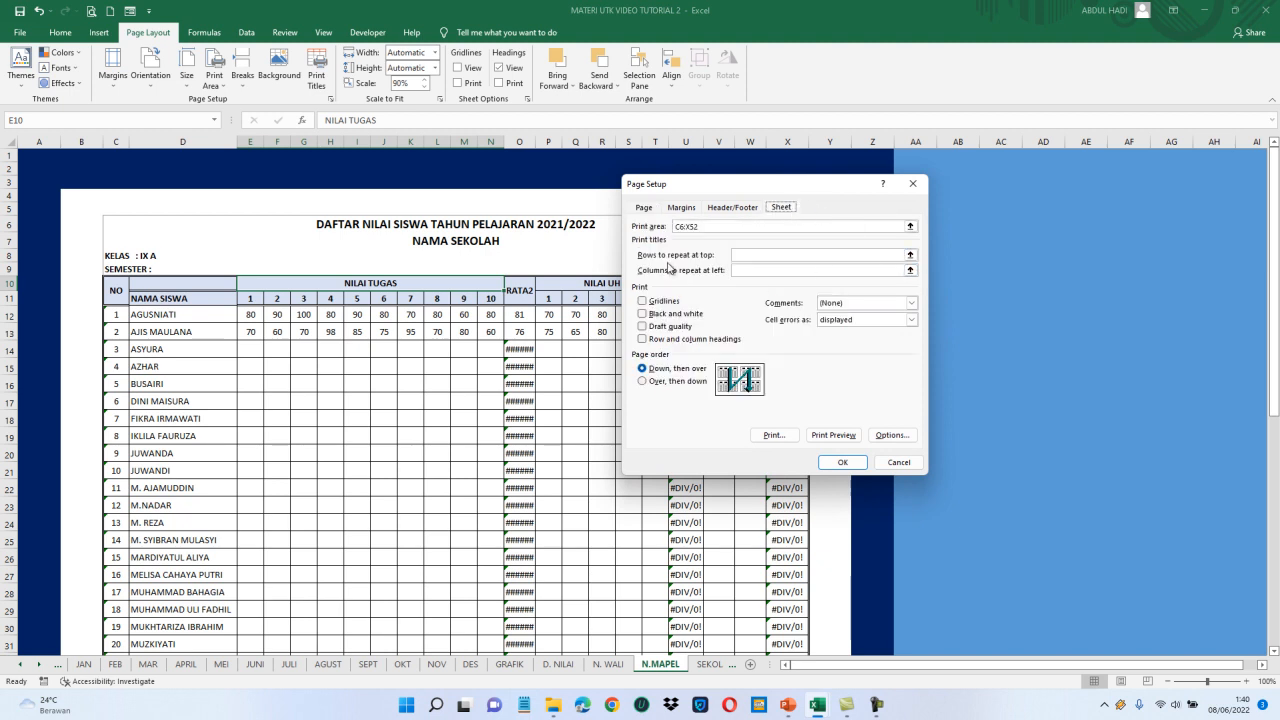
{"action": "left_click", "coordinate": [910, 255]}
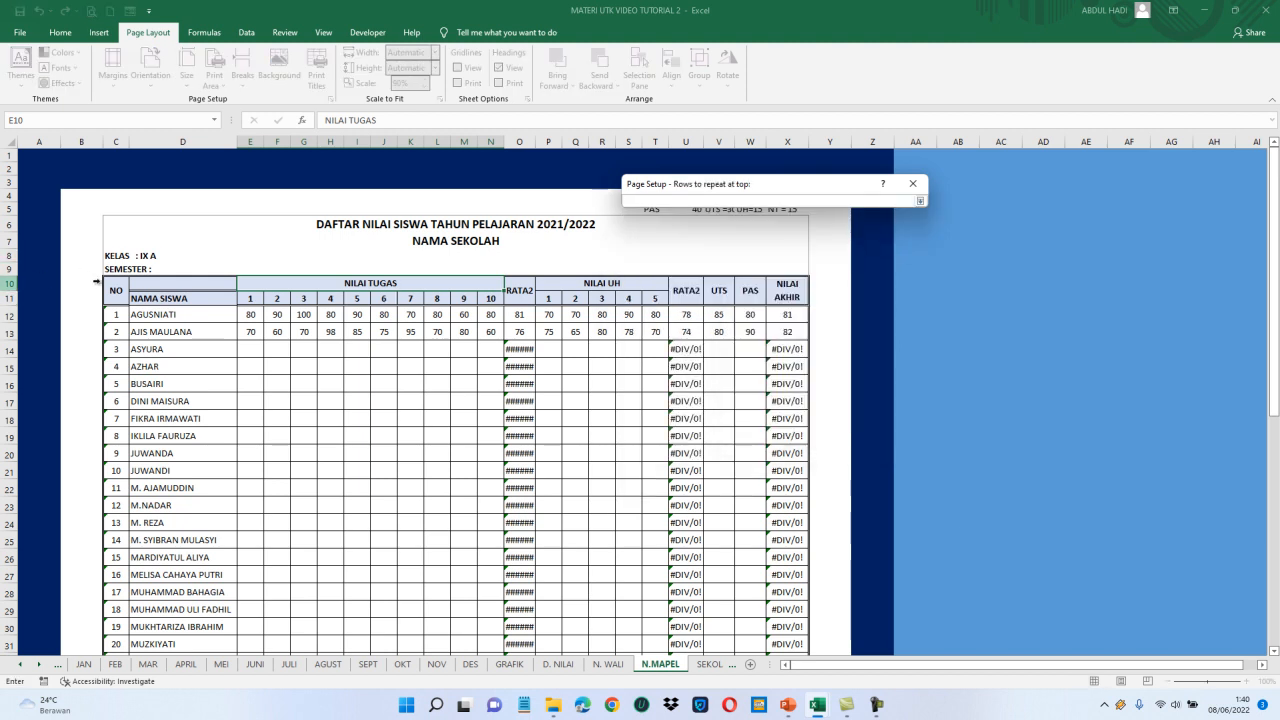
{"action": "left_click_drag", "start_coordinate": [10, 283], "coordinate": [115, 294]}
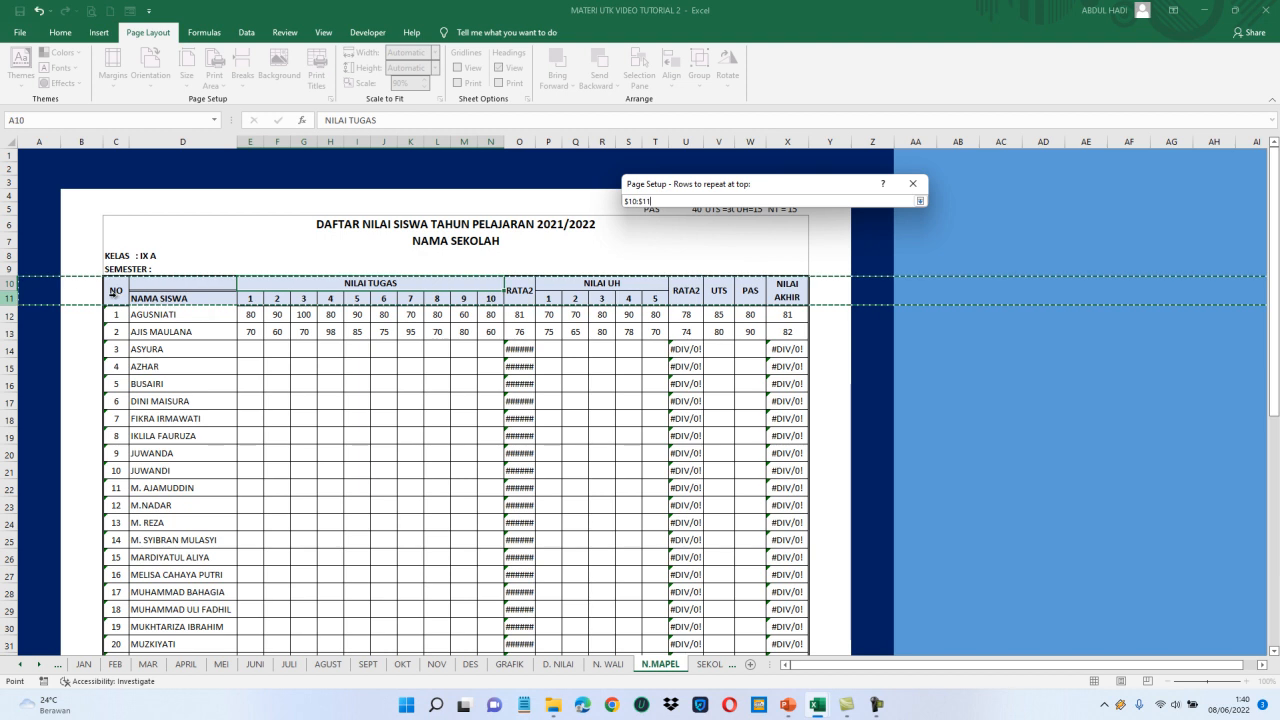
{"action": "key", "text": "Down"}
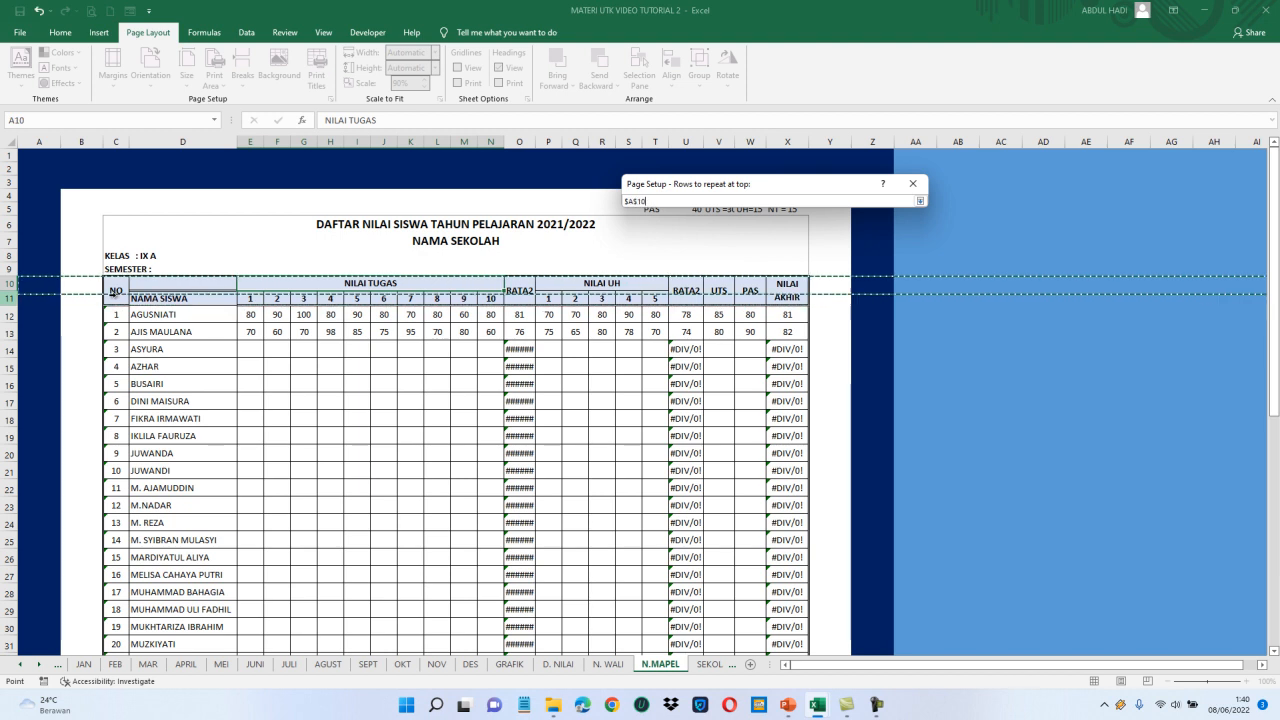
{"action": "left_click", "coordinate": [113, 292]}
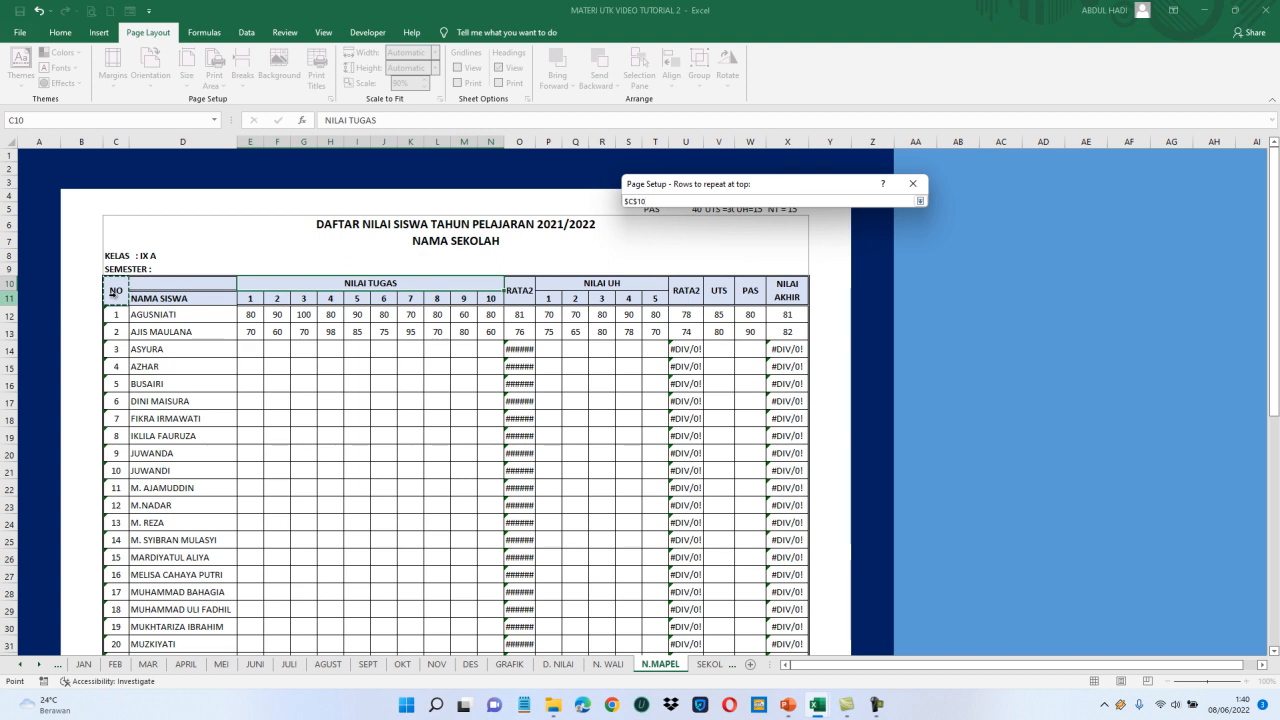
{"action": "key", "text": "shift+Right"}
{"action": "key", "text": "shift+Right"}
{"action": "key", "text": "shift+Right"}
{"action": "key", "text": "shift+Right"}
{"action": "key", "text": "shift+Right"}
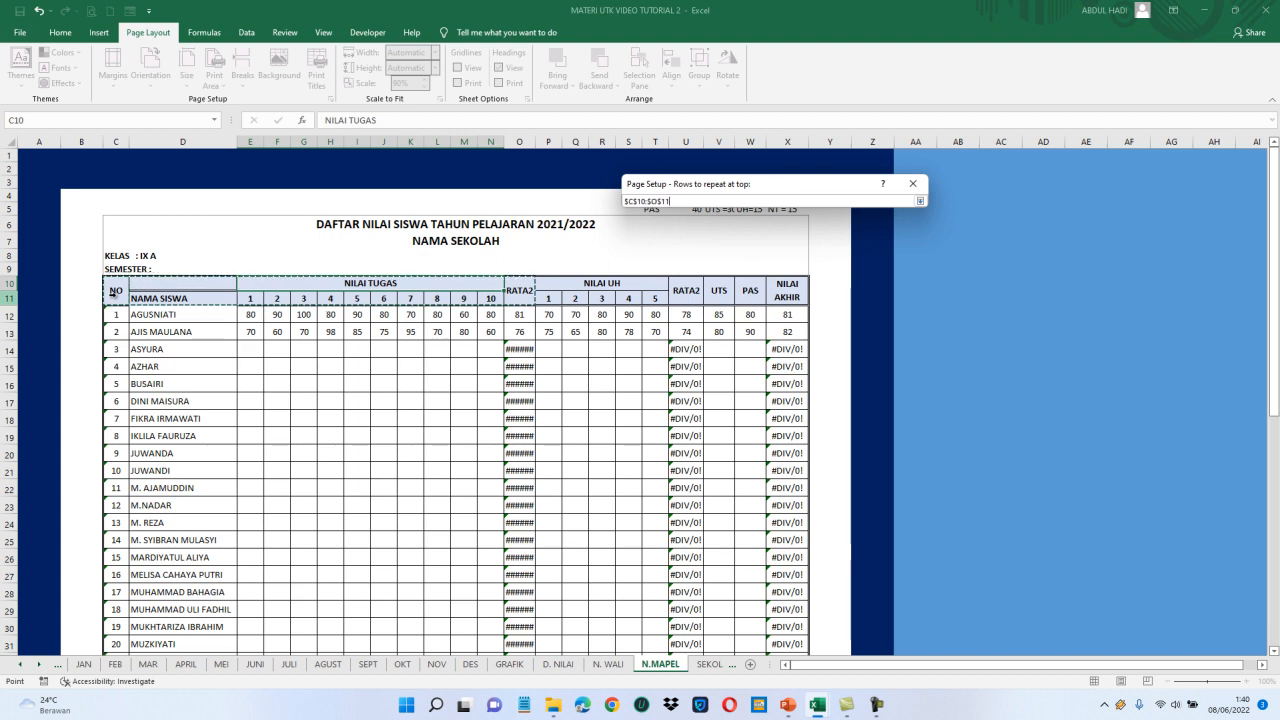
{"action": "key", "text": "shift+Right"}
{"action": "key", "text": "shift+Right"}
{"action": "key", "text": "shift+Right"}
{"action": "key", "text": "Return"}
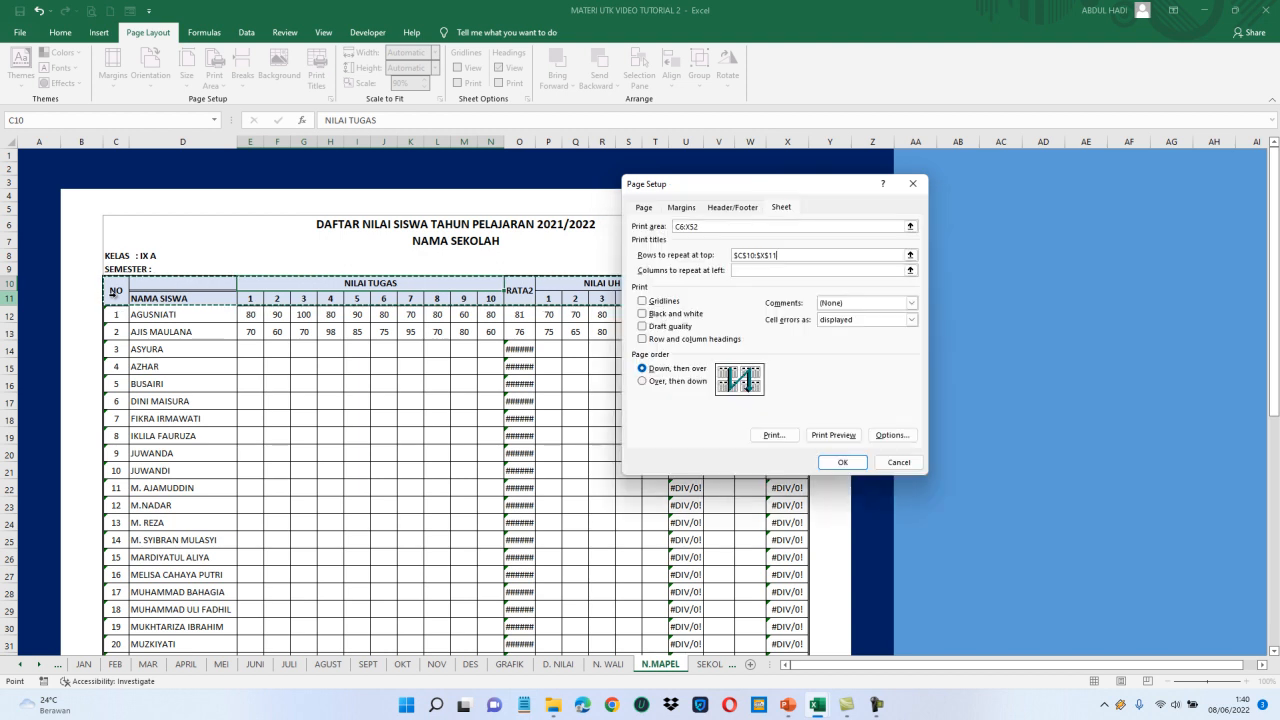
{"action": "key", "text": "Return"}
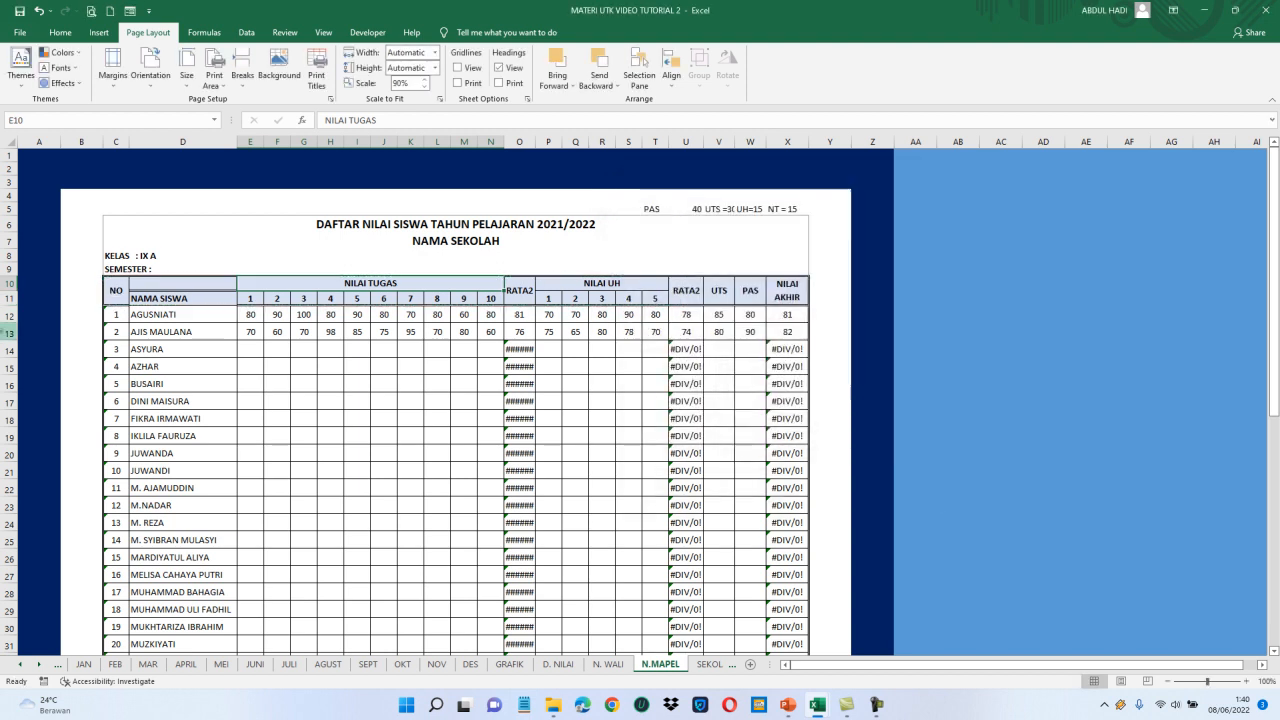
Check the page break within the student list and the area down to the signature blocks.
{"action": "left_click", "coordinate": [230, 360]}
{"action": "key", "text": "Down"}
{"action": "key", "text": "Down"}
{"action": "key", "text": "Down"}
{"action": "key", "text": "Down"}
{"action": "key", "text": "Down"}
{"action": "key", "text": "Down"}
{"action": "key", "text": "Down"}
{"action": "key", "text": "Down"}
{"action": "key", "text": "Down"}
{"action": "key", "text": "Down"}
{"action": "key", "text": "Down"}
{"action": "key", "text": "Down"}
{"action": "key", "text": "Down"}
{"action": "key", "text": "Down"}
{"action": "key", "text": "Down"}
{"action": "key", "text": "Down"}
{"action": "key", "text": "Down"}
{"action": "key", "text": "Down"}
{"action": "key", "text": "Down"}
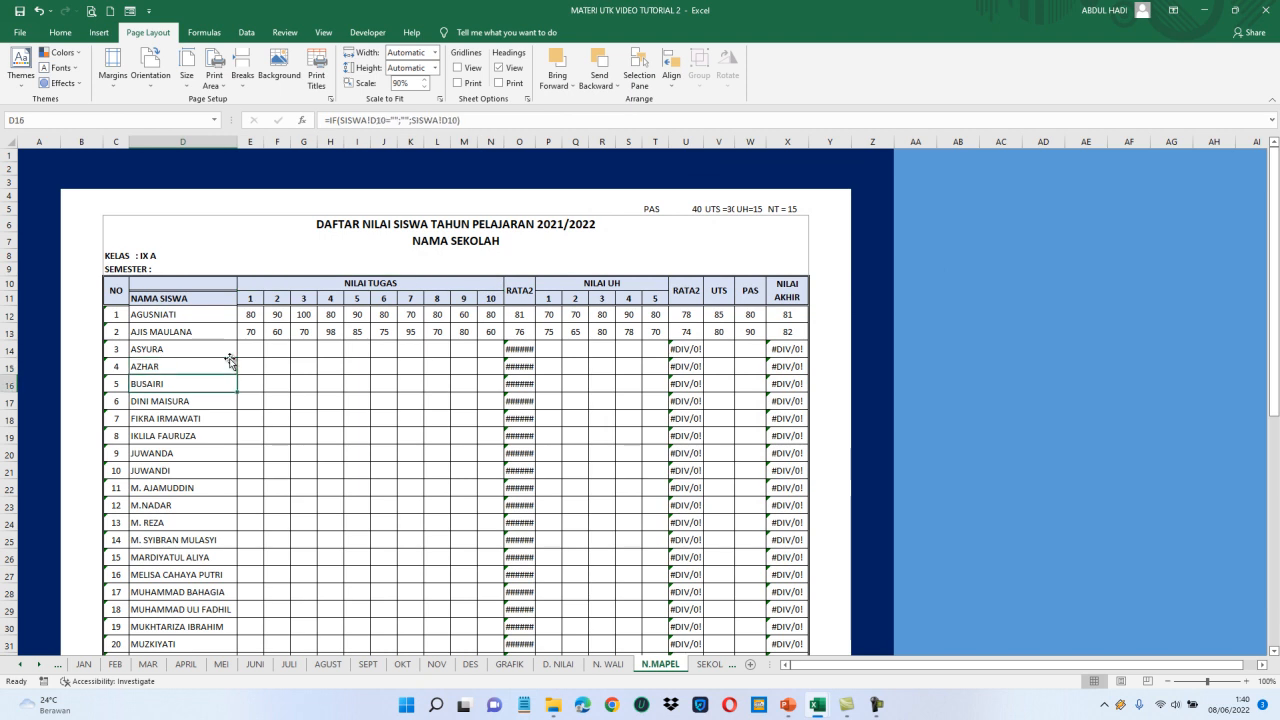
{"action": "key", "text": "Down"}
{"action": "key", "text": "Down"}
{"action": "key", "text": "Down"}
{"action": "key", "text": "Down"}
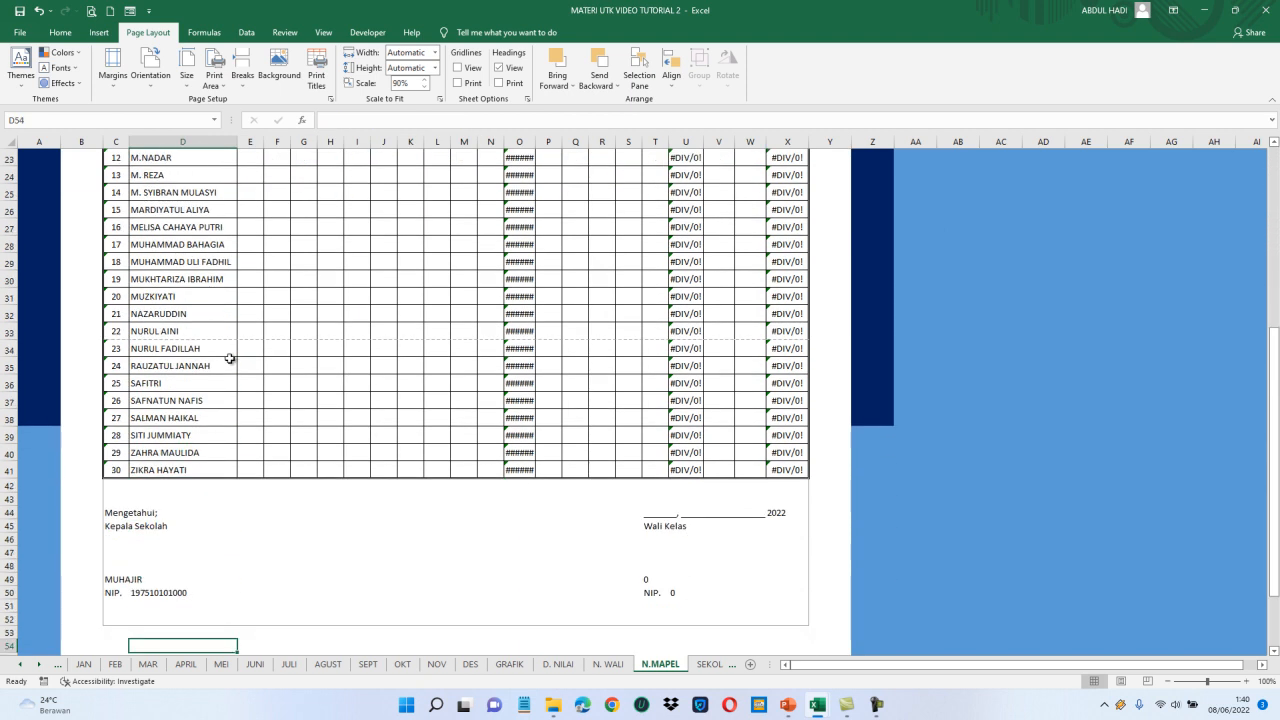
Look over the N.MAPEL sheet from below the signature blocks up to its title area.
{"action": "key", "text": "Up"}
{"action": "key", "text": "Up"}
{"action": "key", "text": "Up"}
{"action": "key", "text": "Up"}
{"action": "key", "text": "Up"}
{"action": "key", "text": "Up"}
{"action": "key", "text": "Up"}
{"action": "key", "text": "Up"}
{"action": "key", "text": "Up"}
{"action": "key", "text": "Up"}
{"action": "key", "text": "Up"}
{"action": "key", "text": "Up"}
{"action": "key", "text": "Up"}
{"action": "key", "text": "Up"}
{"action": "key", "text": "Up"}
{"action": "key", "text": "Up"}
{"action": "key", "text": "Up"}
{"action": "key", "text": "Up"}
{"action": "key", "text": "Up"}
{"action": "key", "text": "Up"}
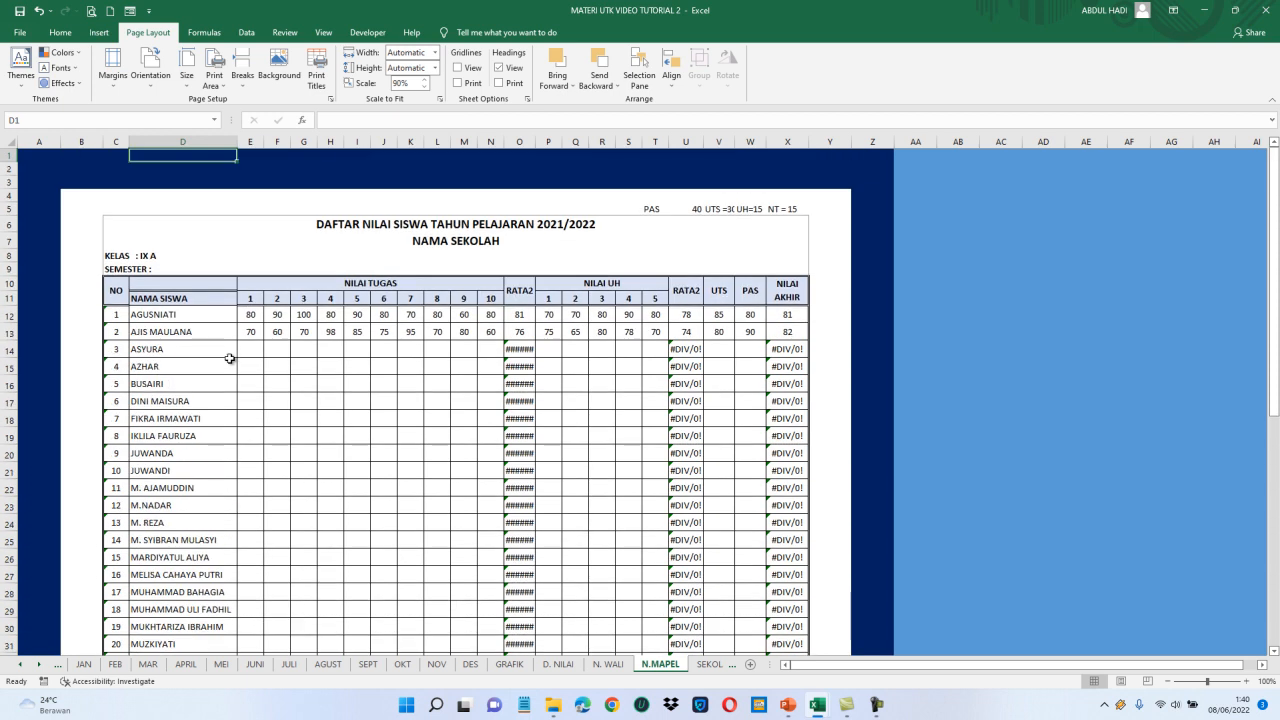
Copy the home, print preview and print icons from the N. WALI sheet and paste them at cell AA6 of N.MAPEL.
{"action": "left_click", "coordinate": [606, 664]}
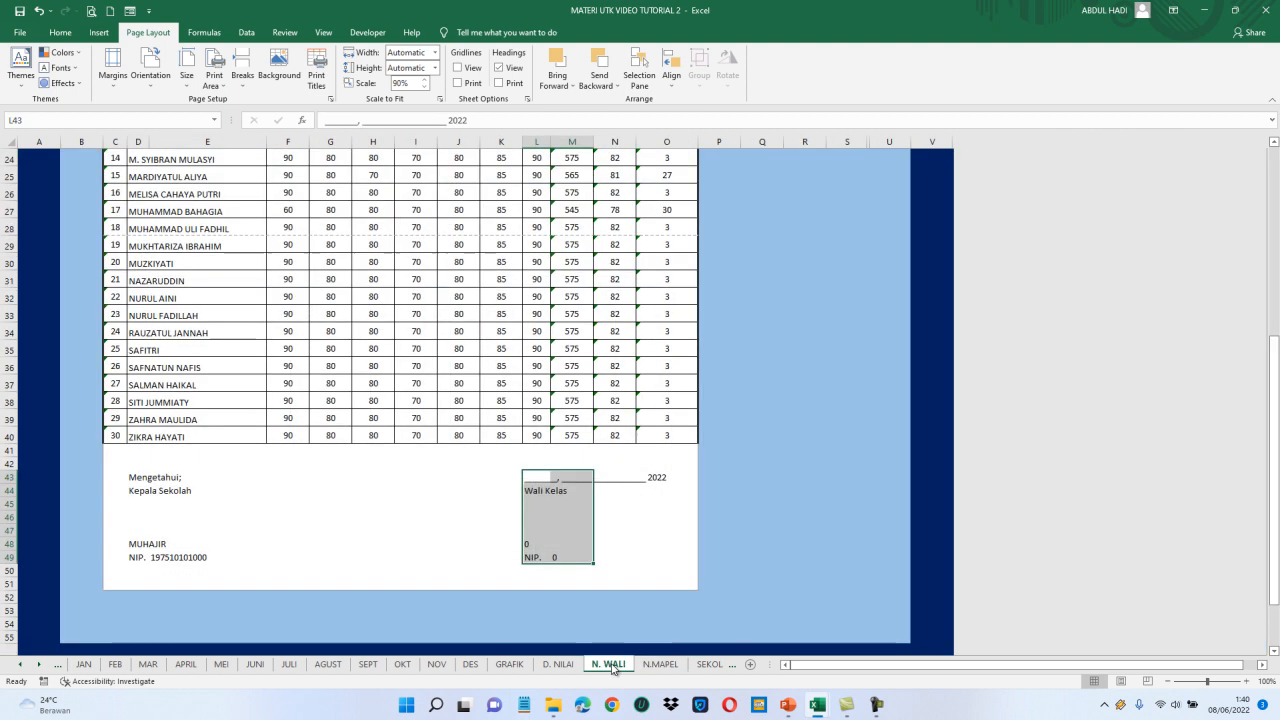
{"action": "left_click", "coordinate": [786, 502]}
{"action": "key", "text": "Up"}
{"action": "key", "text": "Up"}
{"action": "key", "text": "Up"}
{"action": "key", "text": "Up"}
{"action": "key", "text": "Up"}
{"action": "key", "text": "Up"}
{"action": "key", "text": "Up"}
{"action": "key", "text": "Up"}
{"action": "key", "text": "Up"}
{"action": "key", "text": "Up"}
{"action": "key", "text": "Up"}
{"action": "key", "text": "Up"}
{"action": "key", "text": "Up"}
{"action": "key", "text": "Up"}
{"action": "key", "text": "Up"}
{"action": "key", "text": "Up"}
{"action": "key", "text": "Up"}
{"action": "key", "text": "Up"}
{"action": "key", "text": "Up"}
{"action": "key", "text": "Up"}
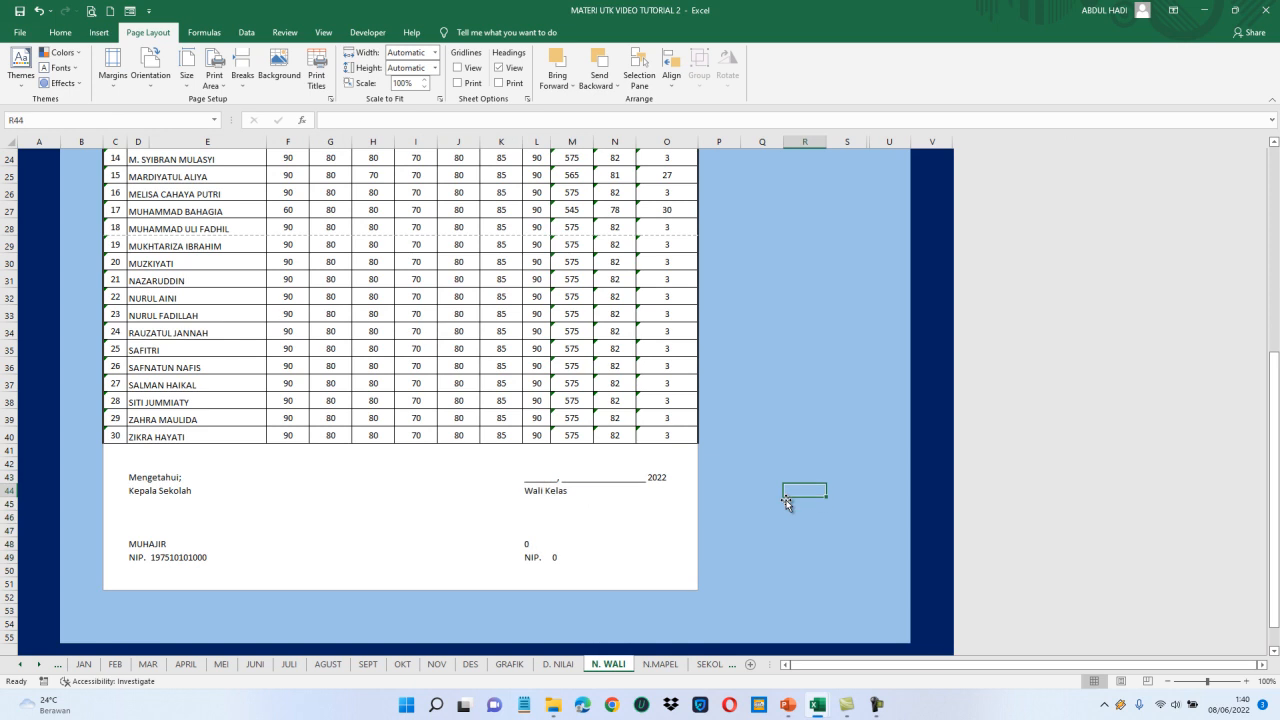
{"action": "key", "text": "ctrl+Home"}
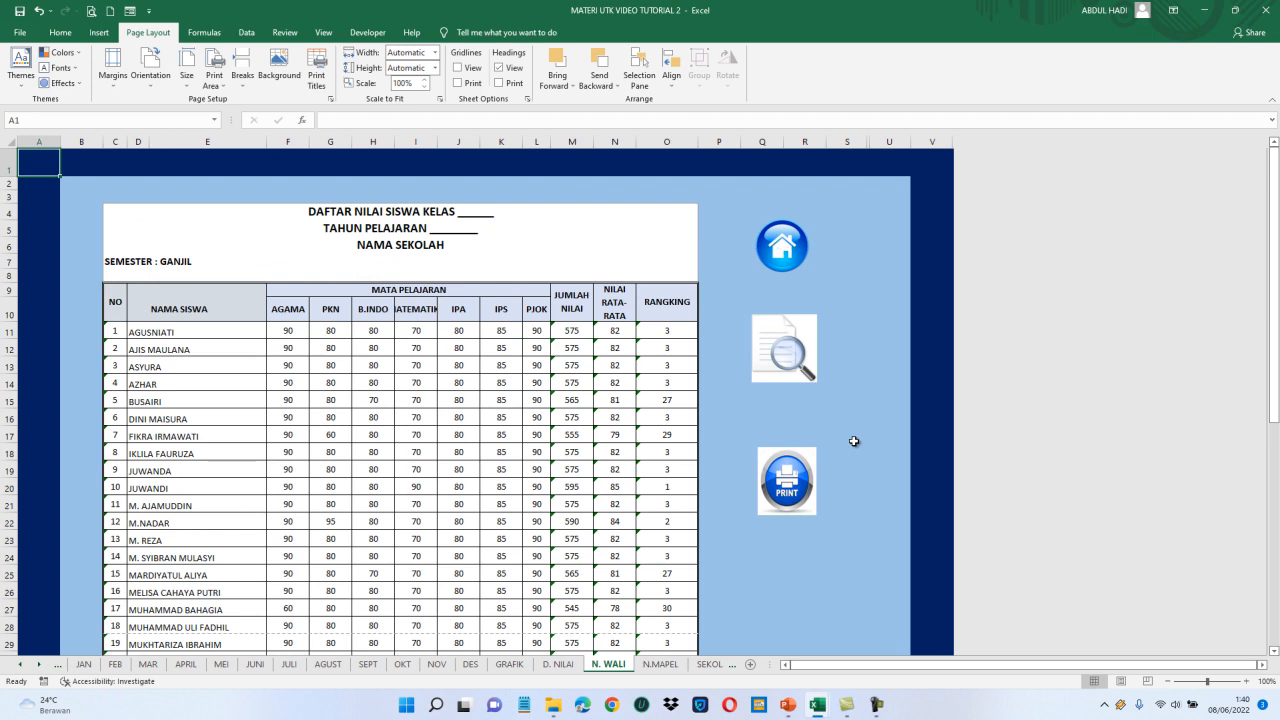
{"action": "left_click", "coordinate": [779, 262], "text": "ctrl"}
{"action": "left_click", "coordinate": [797, 356], "text": "ctrl"}
{"action": "left_click", "coordinate": [790, 484], "text": "ctrl"}
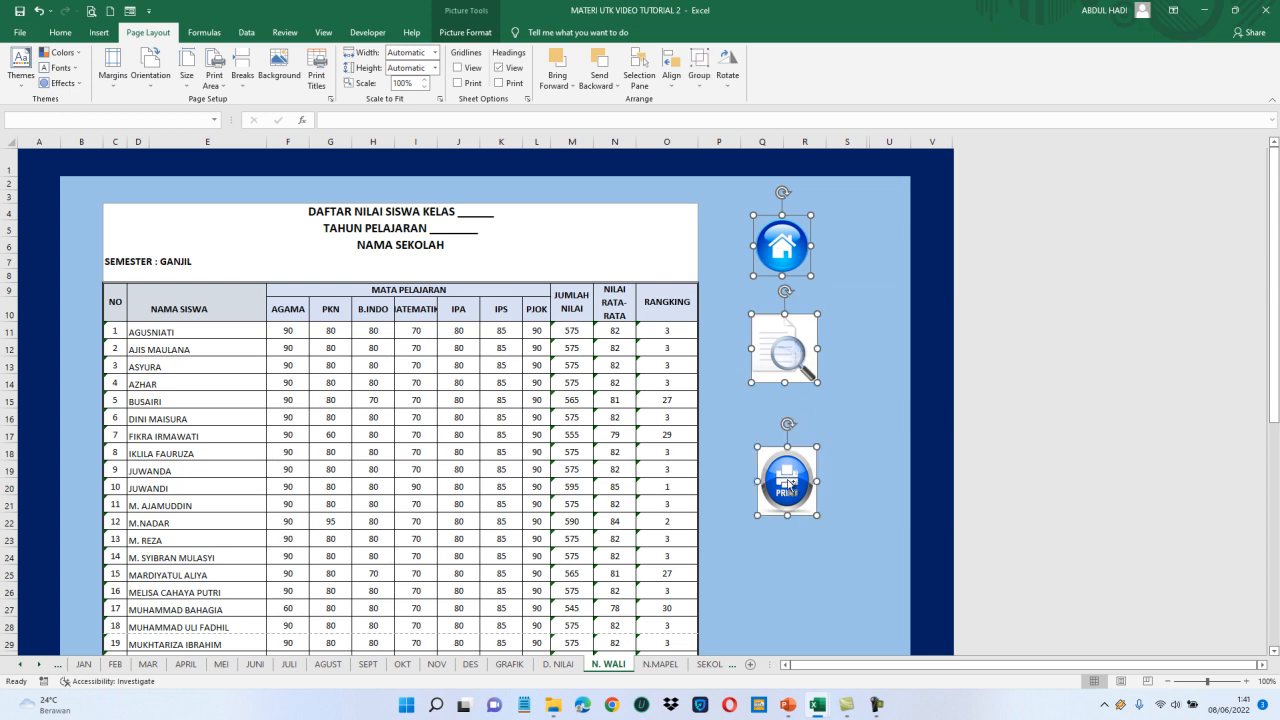
{"action": "left_click", "coordinate": [660, 664]}
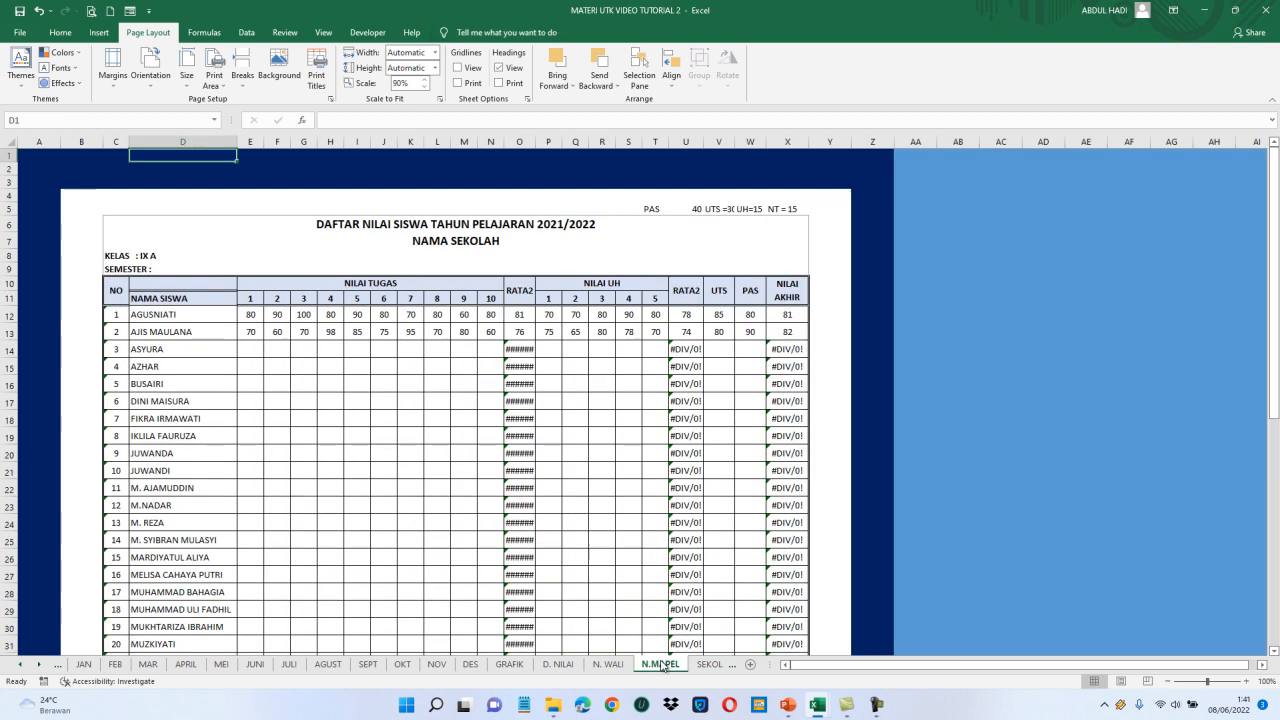
{"action": "left_click", "coordinate": [930, 228]}
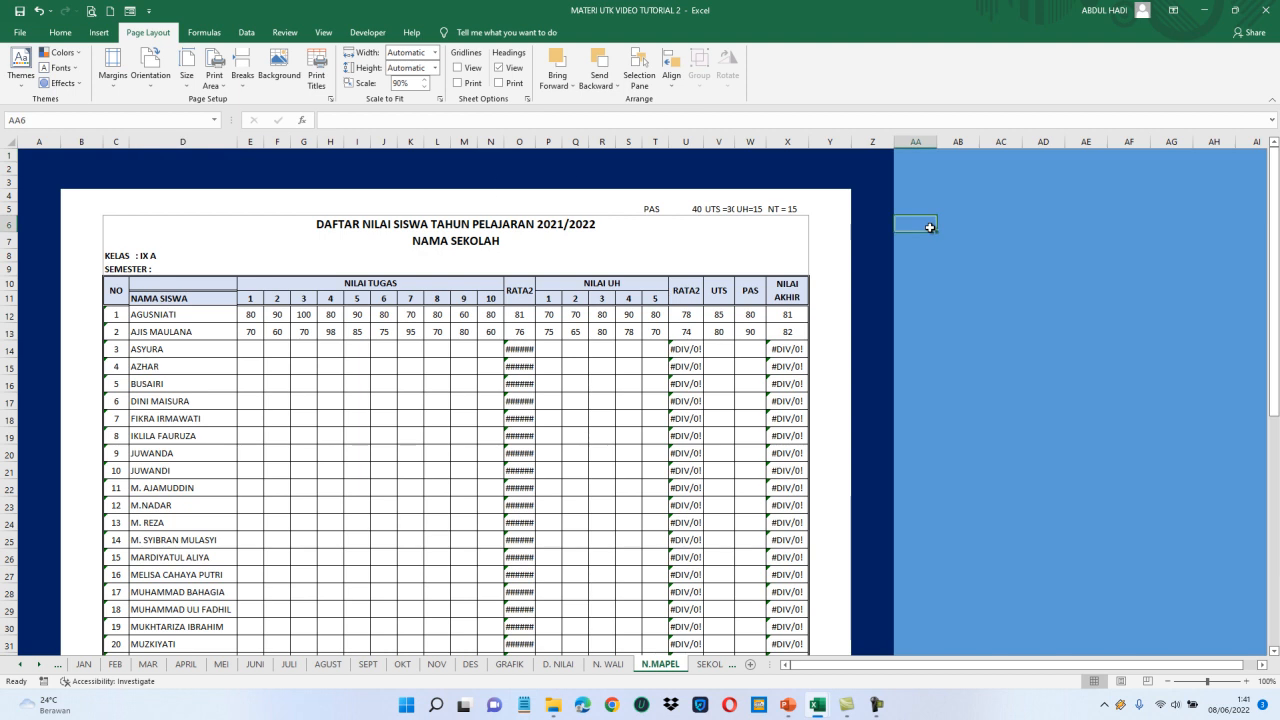
{"action": "key", "text": "ctrl+v"}
{"action": "left_click", "coordinate": [1037, 222]}
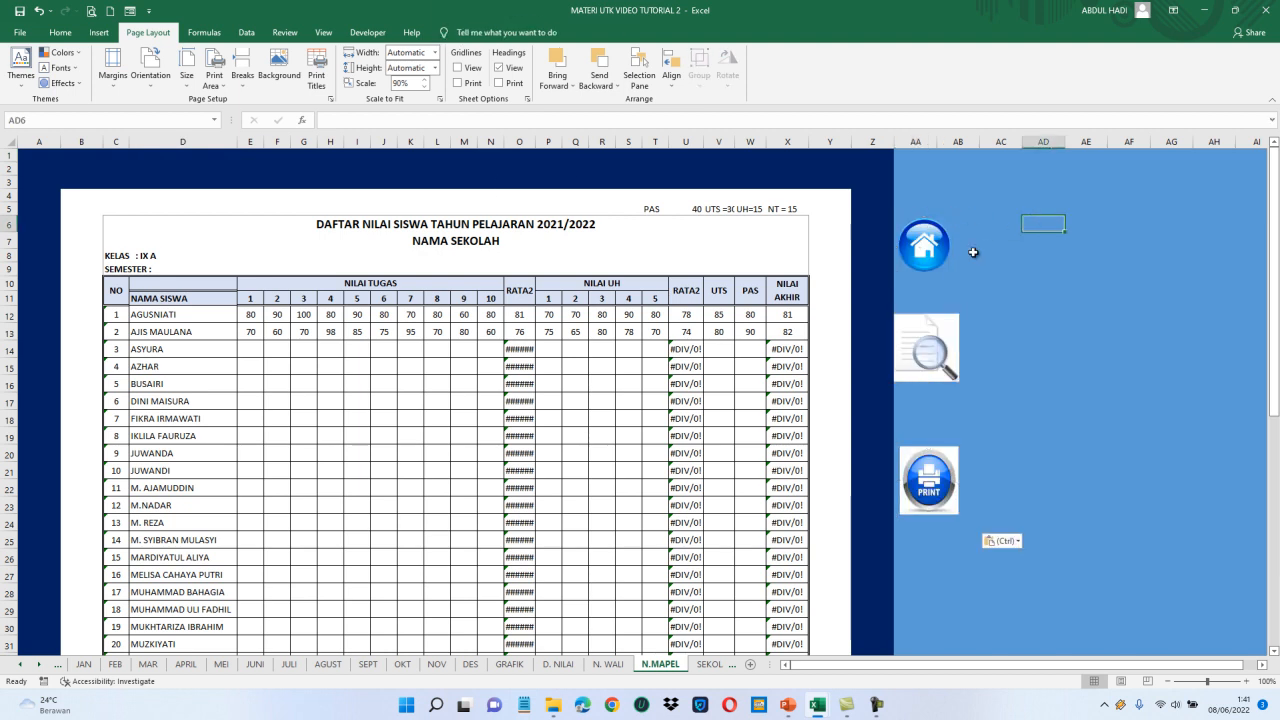
Move the home icon to the sheet corner at cell A1 and shrink it slightly.
{"action": "left_click", "coordinate": [931, 262]}
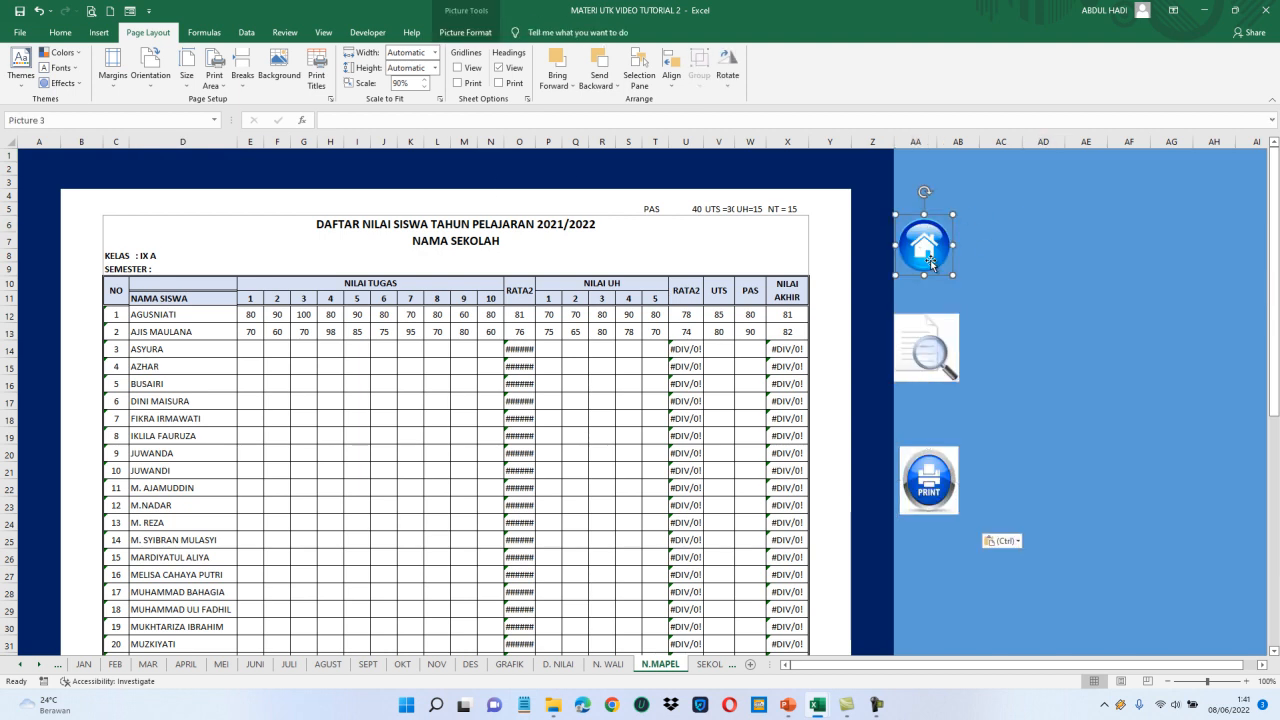
{"action": "left_click_drag", "start_coordinate": [934, 267], "coordinate": [47, 188]}
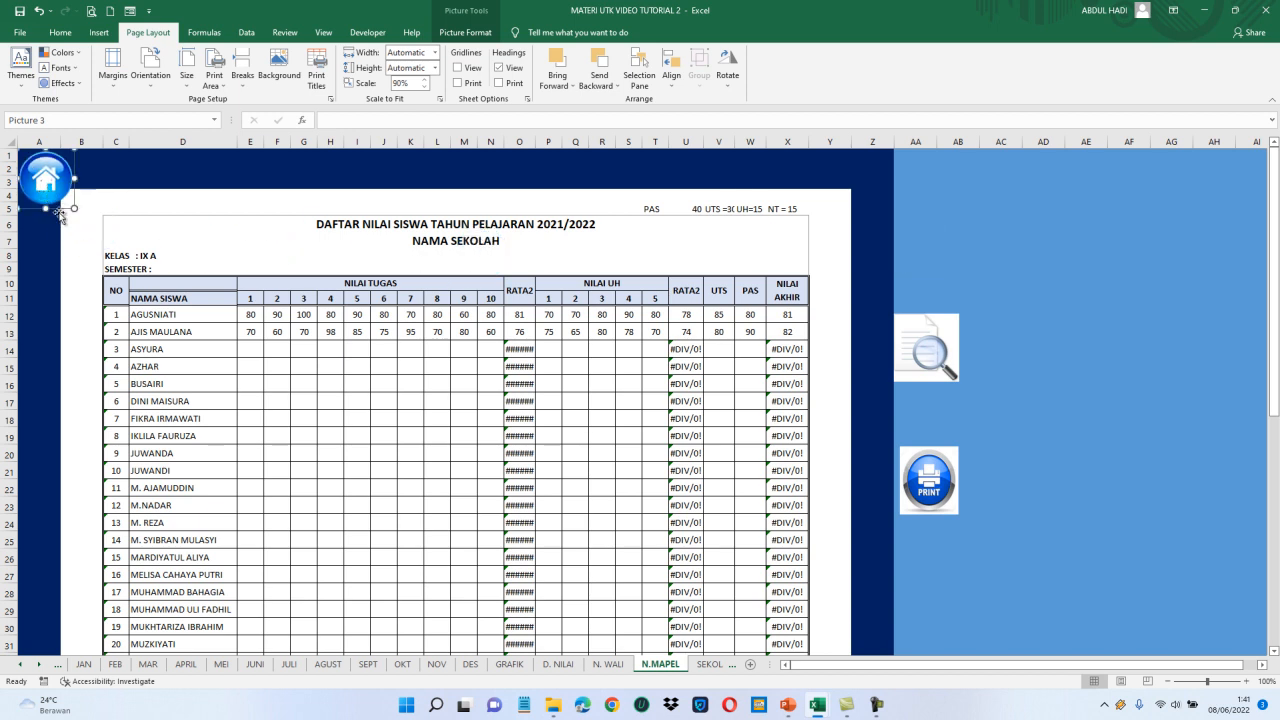
{"action": "left_click_drag", "start_coordinate": [74, 206], "coordinate": [71, 205]}
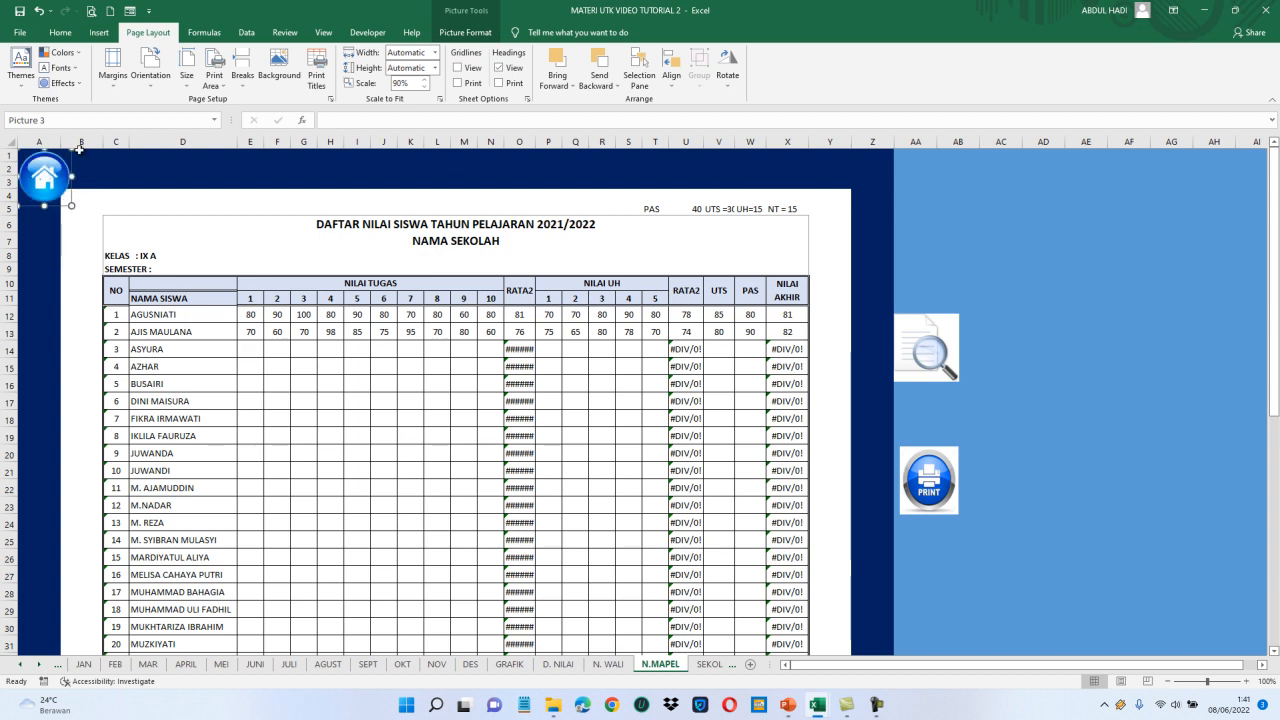
Widen column A and increase the height of row 3 so the home icon fits within the blue border.
{"action": "left_click", "coordinate": [88, 160]}
{"action": "left_click_drag", "start_coordinate": [60, 136], "coordinate": [71, 136]}
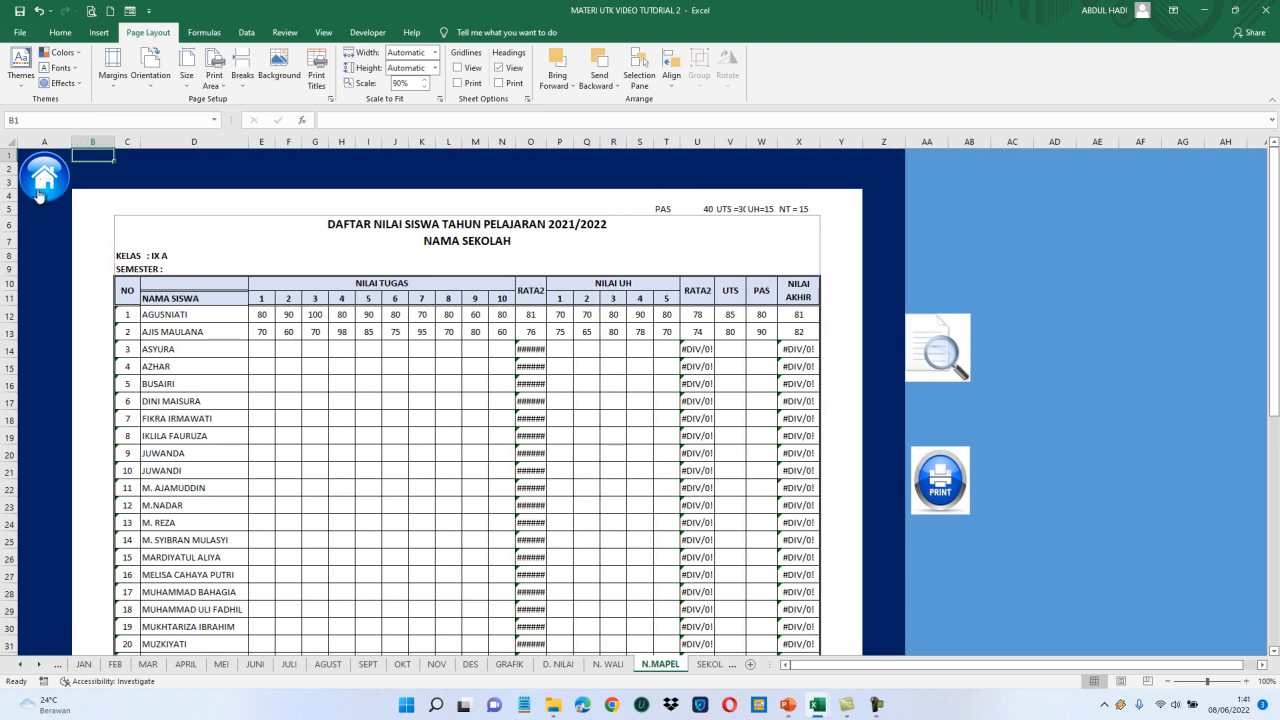
{"action": "left_click_drag", "start_coordinate": [15, 186], "coordinate": [15, 192]}
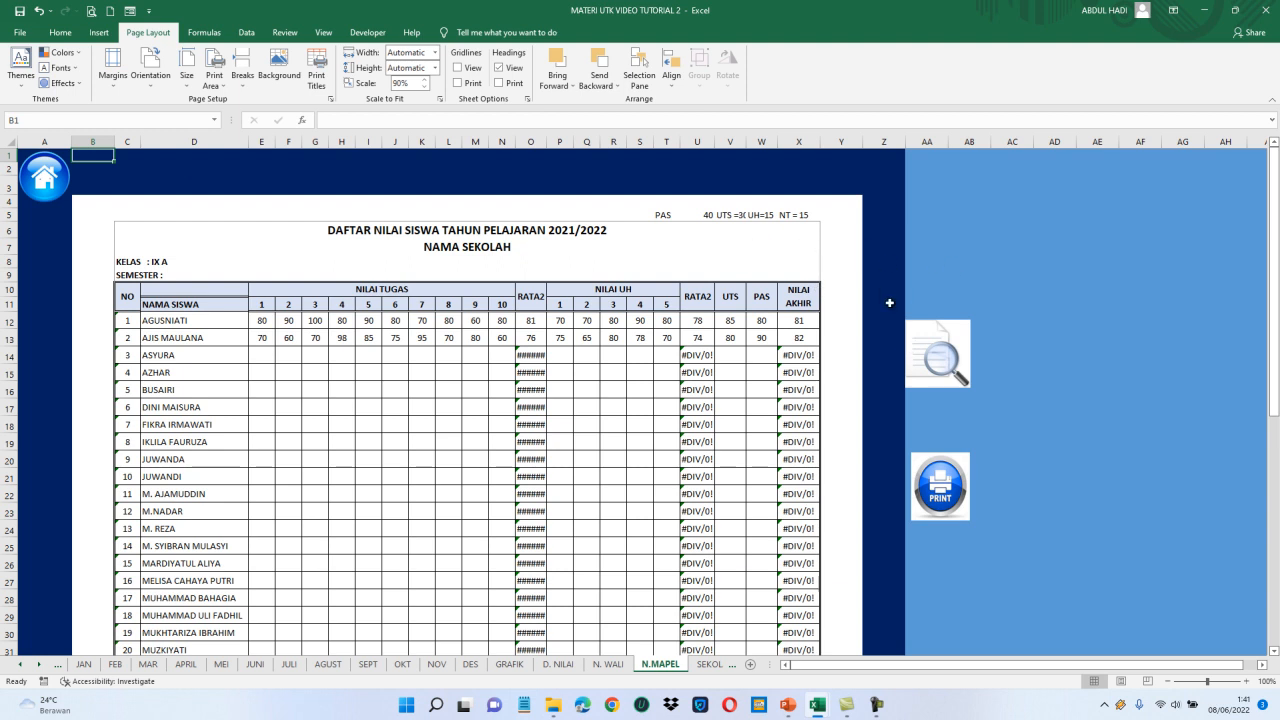
Draw a rounded rectangle about 1.48 cm high and 4.13 cm wide in the blue band above the title, with the green gradient preset style.
{"action": "left_click", "coordinate": [843, 287]}
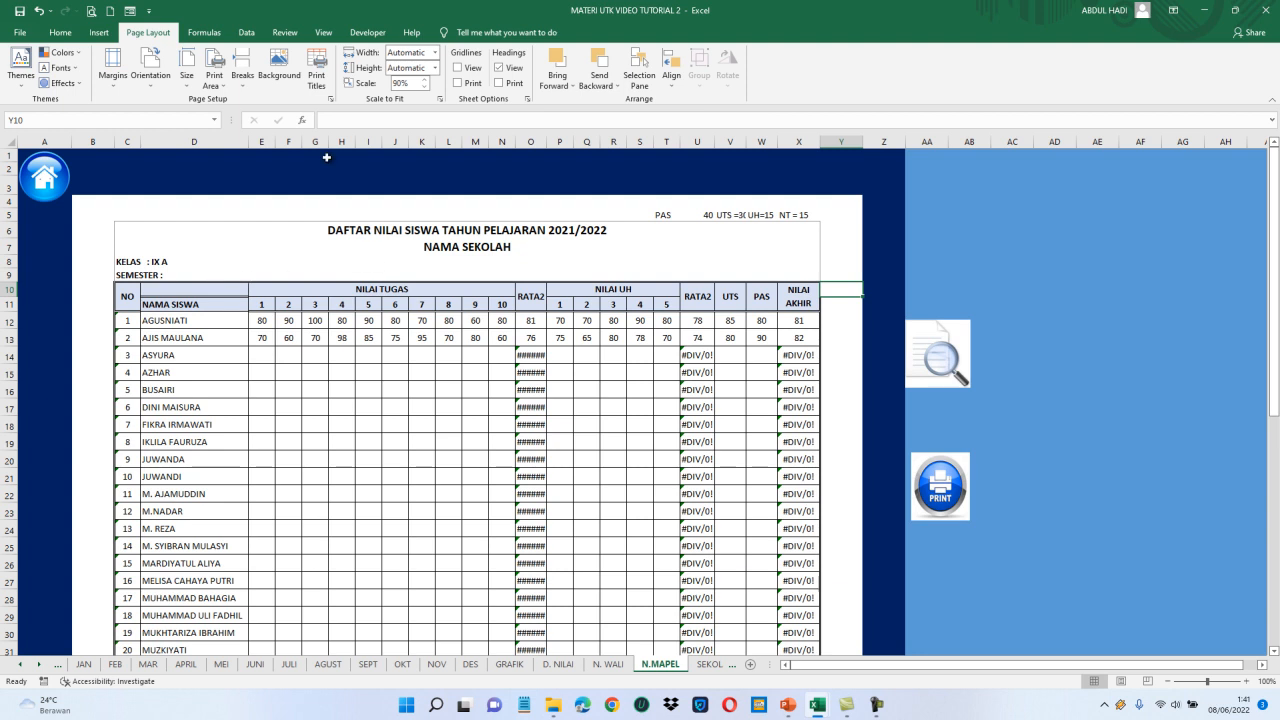
{"action": "left_click", "coordinate": [265, 169]}
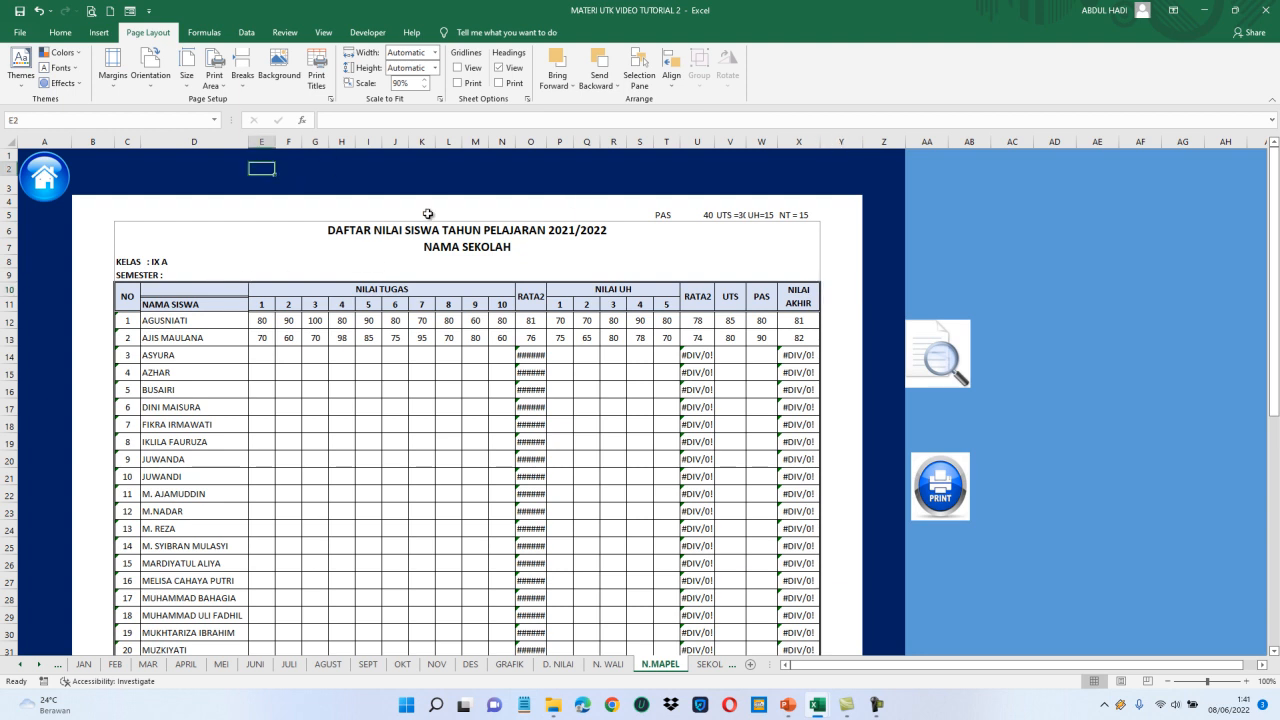
{"action": "left_click", "coordinate": [99, 34]}
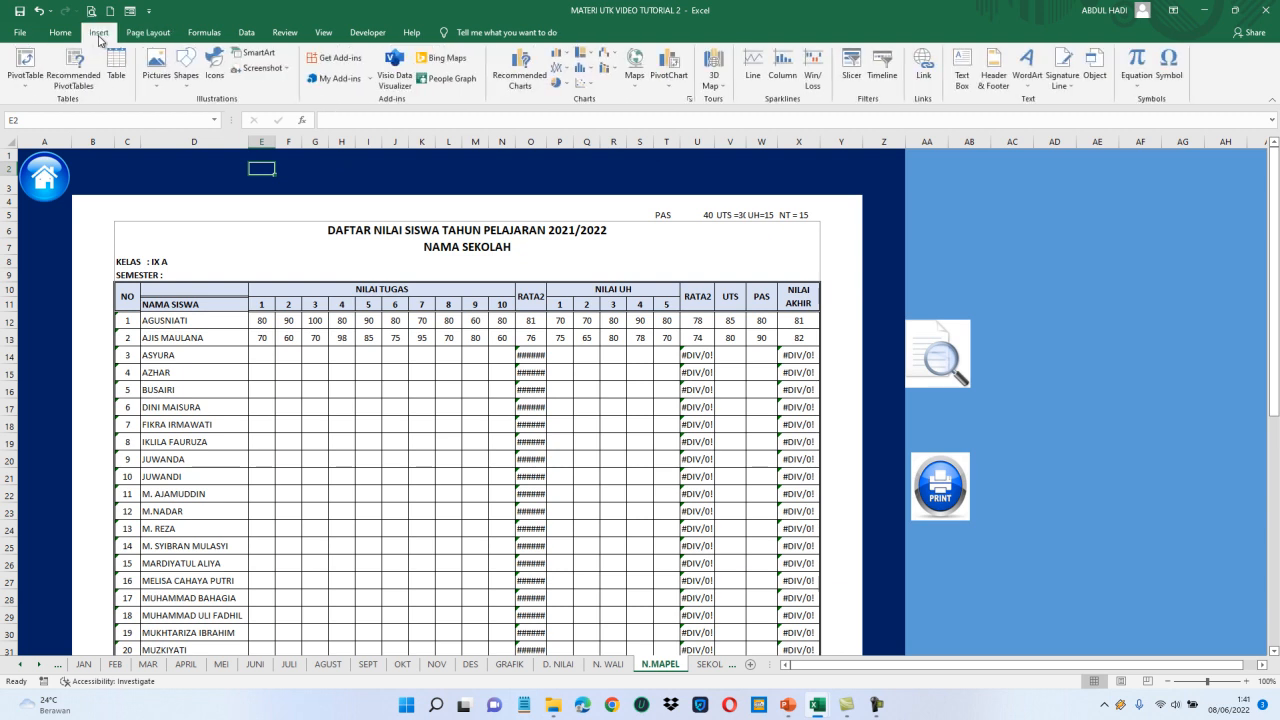
{"action": "left_click", "coordinate": [186, 75]}
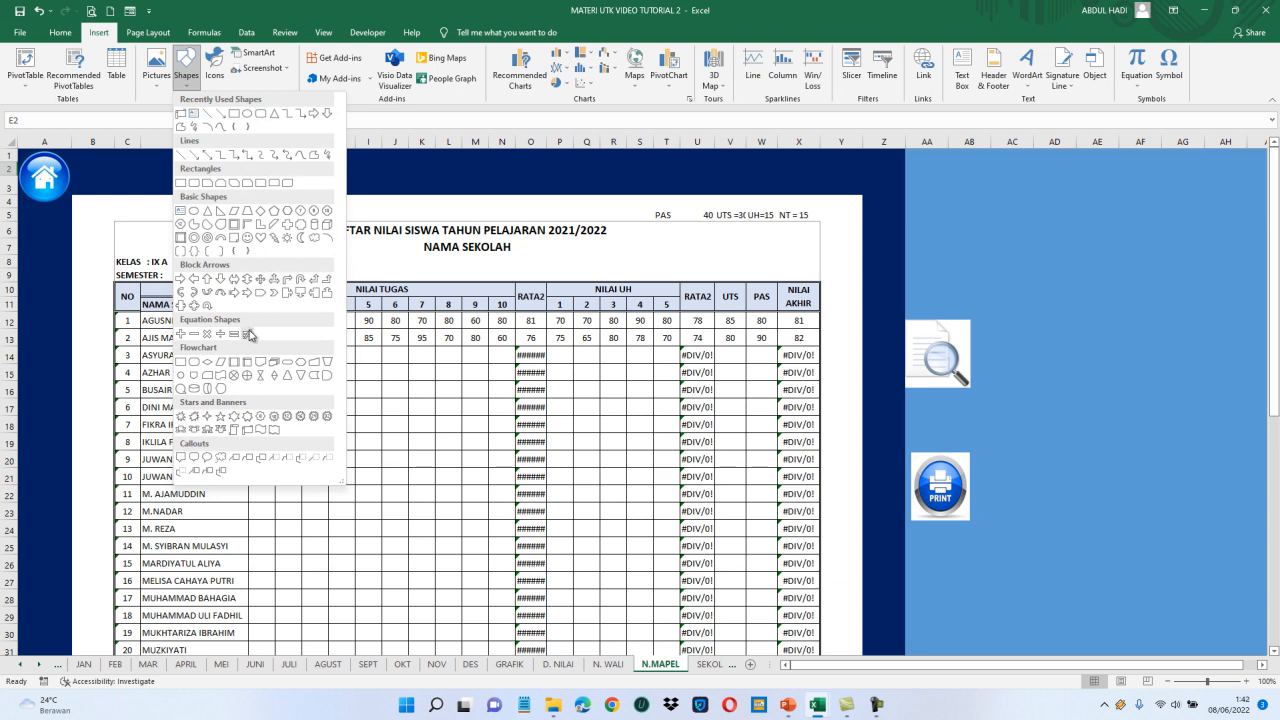
{"action": "left_click", "coordinate": [265, 116]}
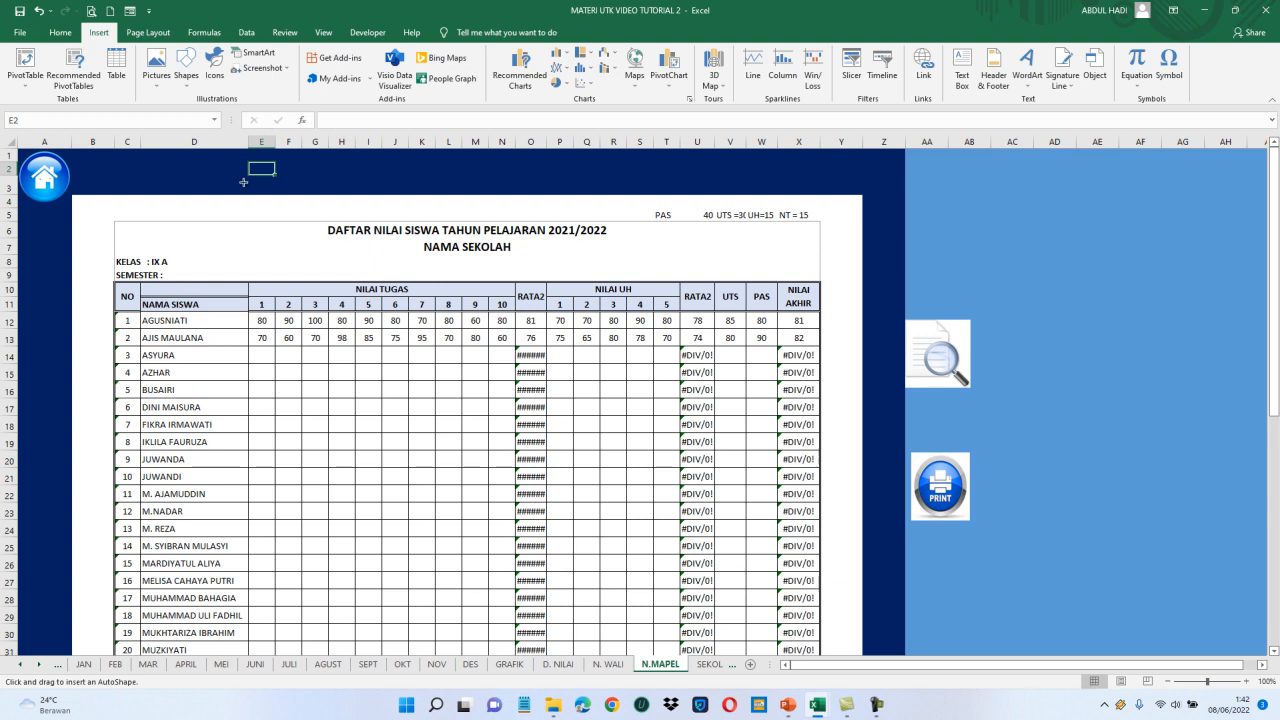
{"action": "left_click_drag", "start_coordinate": [176, 162], "coordinate": [240, 170]}
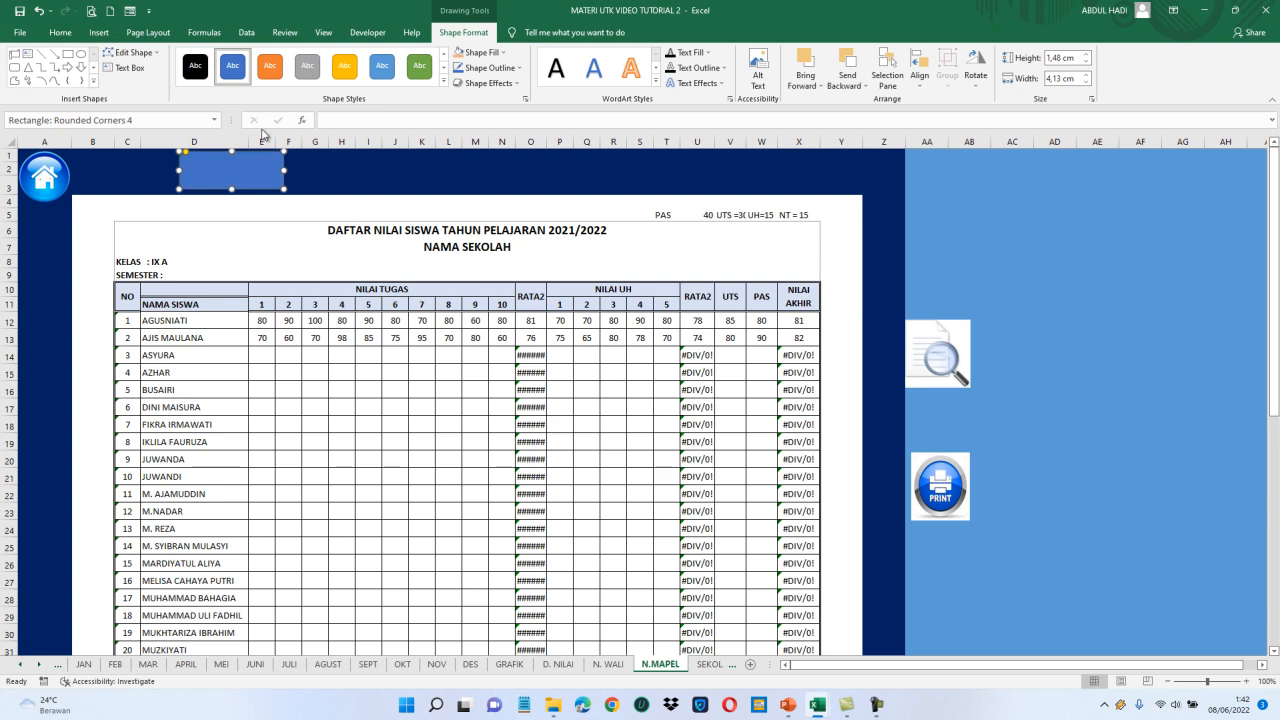
{"action": "left_click", "coordinate": [446, 88]}
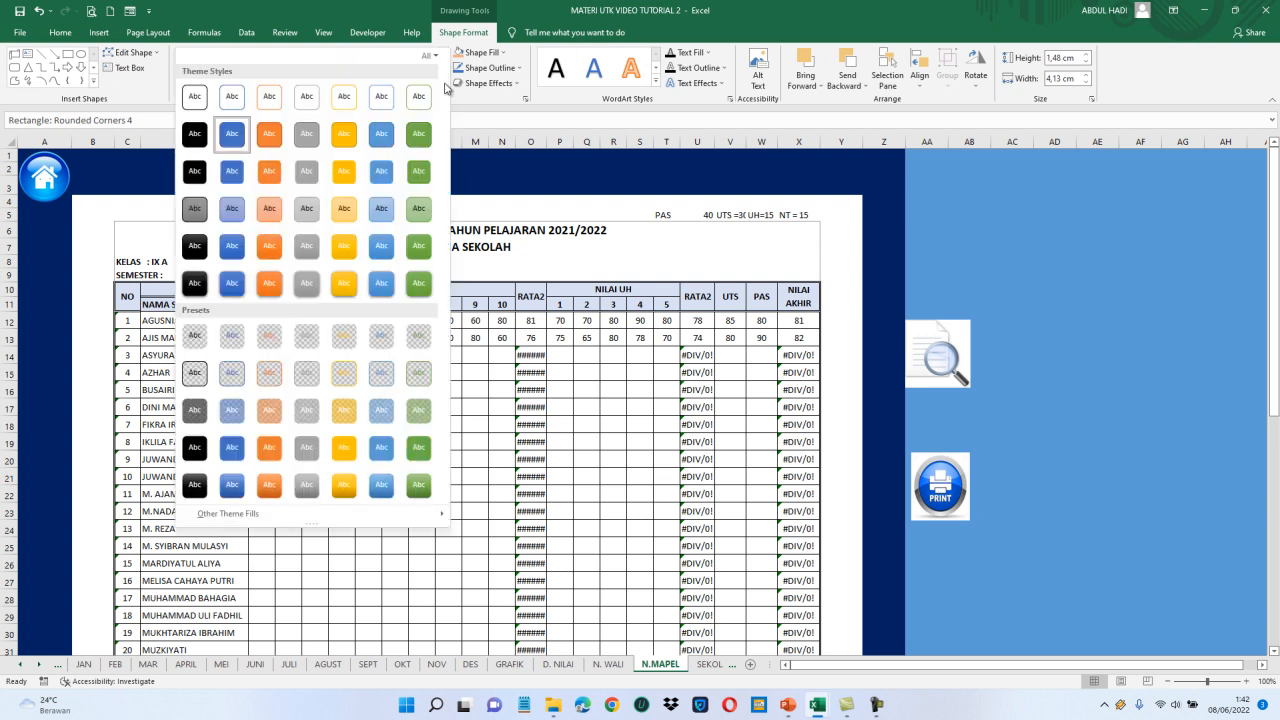
{"action": "left_click", "coordinate": [420, 487]}
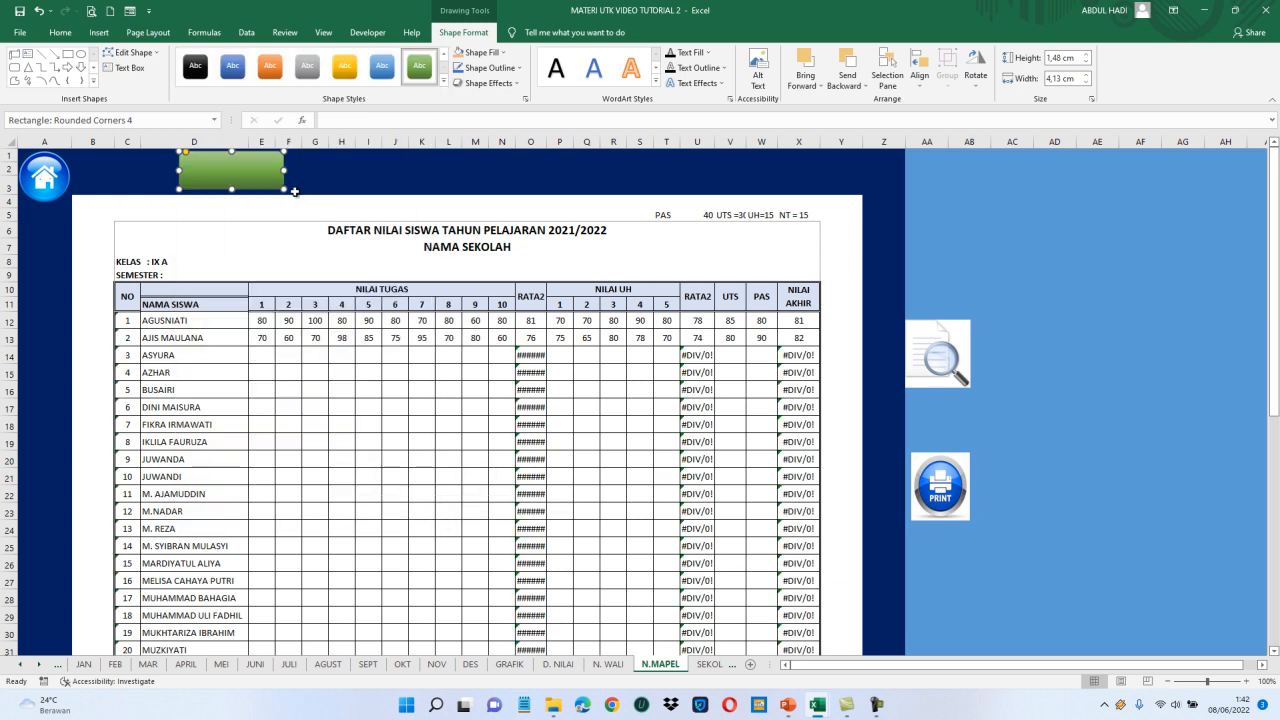
Label the green rounded rectangle "IX A" and centre its text horizontally.
{"action": "type", "text": "ix"}
{"action": "key", "text": "Caps_Lock"}
{"action": "key", "text": "ctrl+a"}
{"action": "left_click", "coordinate": [61, 33]}
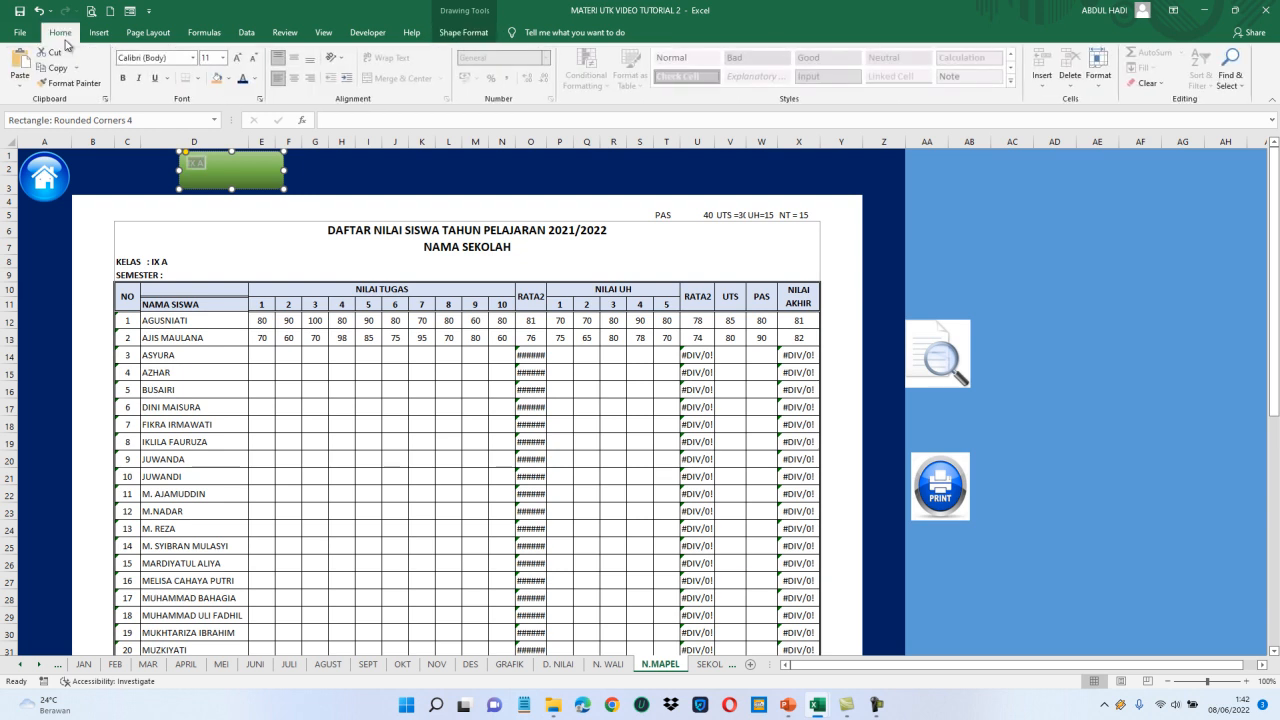
{"action": "left_click", "coordinate": [294, 79]}
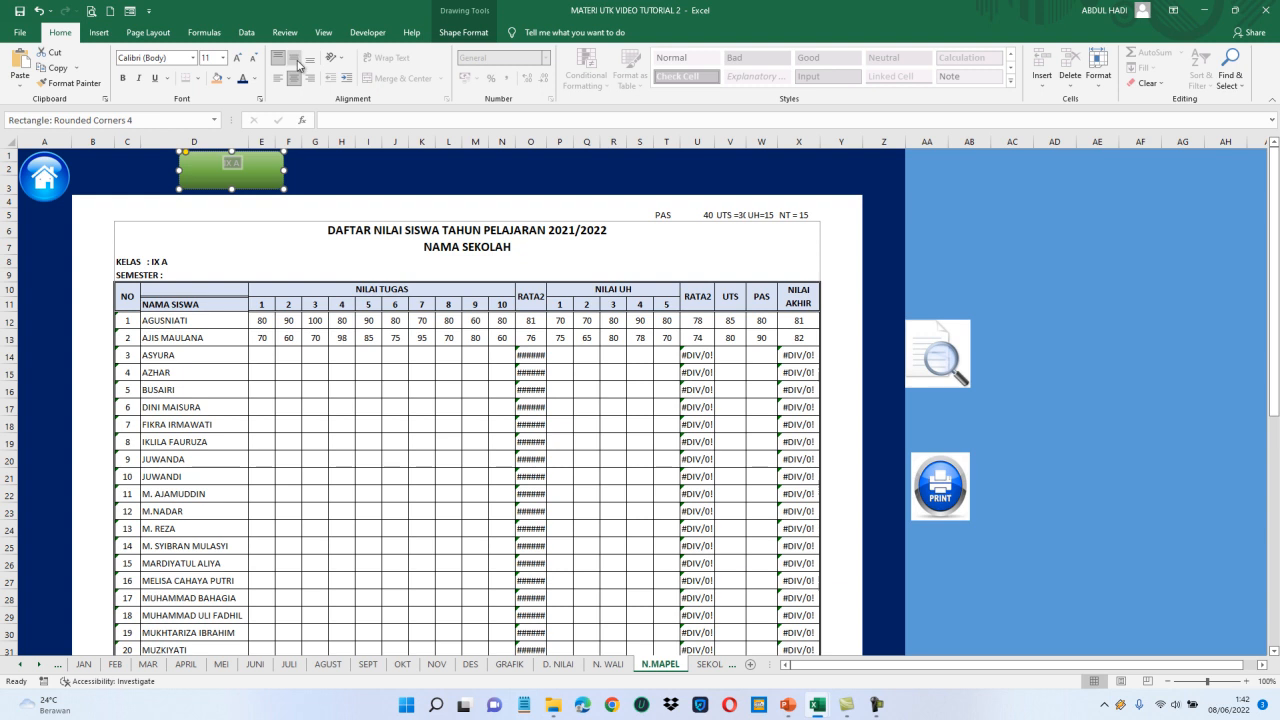
Format the IX A label in Aharoni, size 18, dark blue, and align it to the middle of the shape.
{"action": "left_click", "coordinate": [193, 58]}
{"action": "left_click", "coordinate": [173, 139]}
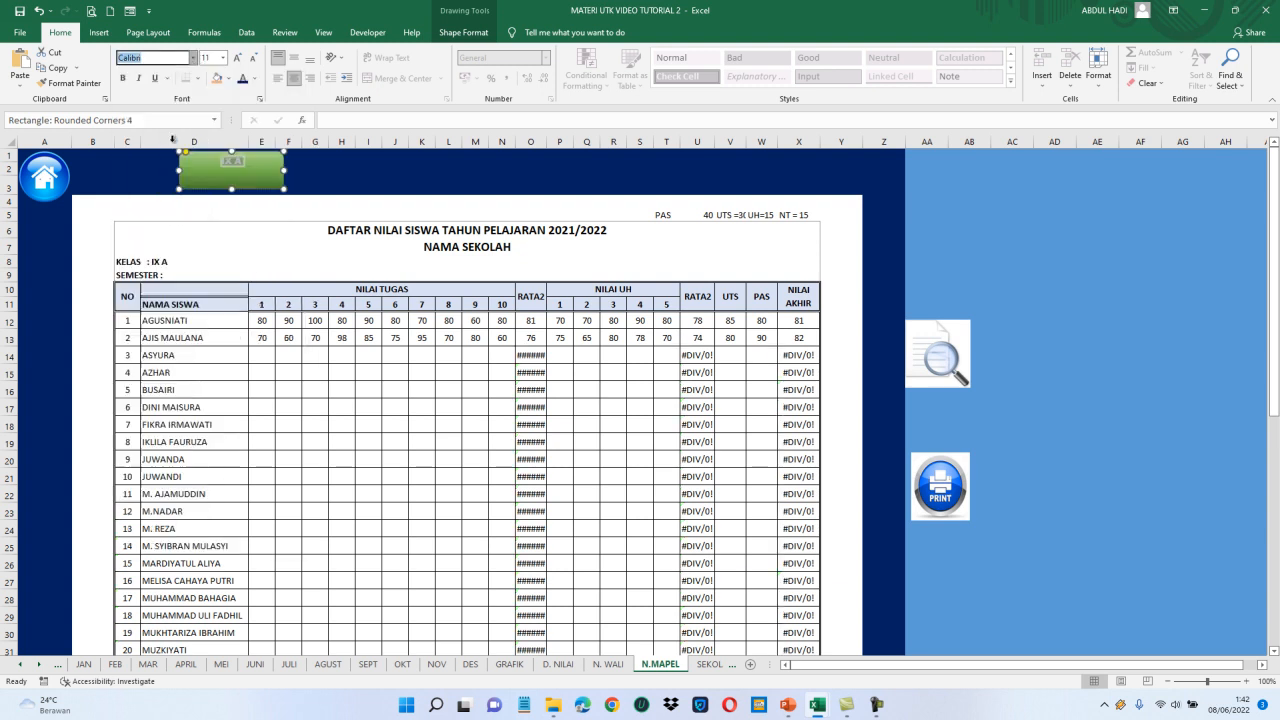
{"action": "left_click", "coordinate": [238, 58]}
{"action": "left_click", "coordinate": [238, 58]}
{"action": "left_click", "coordinate": [238, 58]}
{"action": "left_click", "coordinate": [238, 58]}
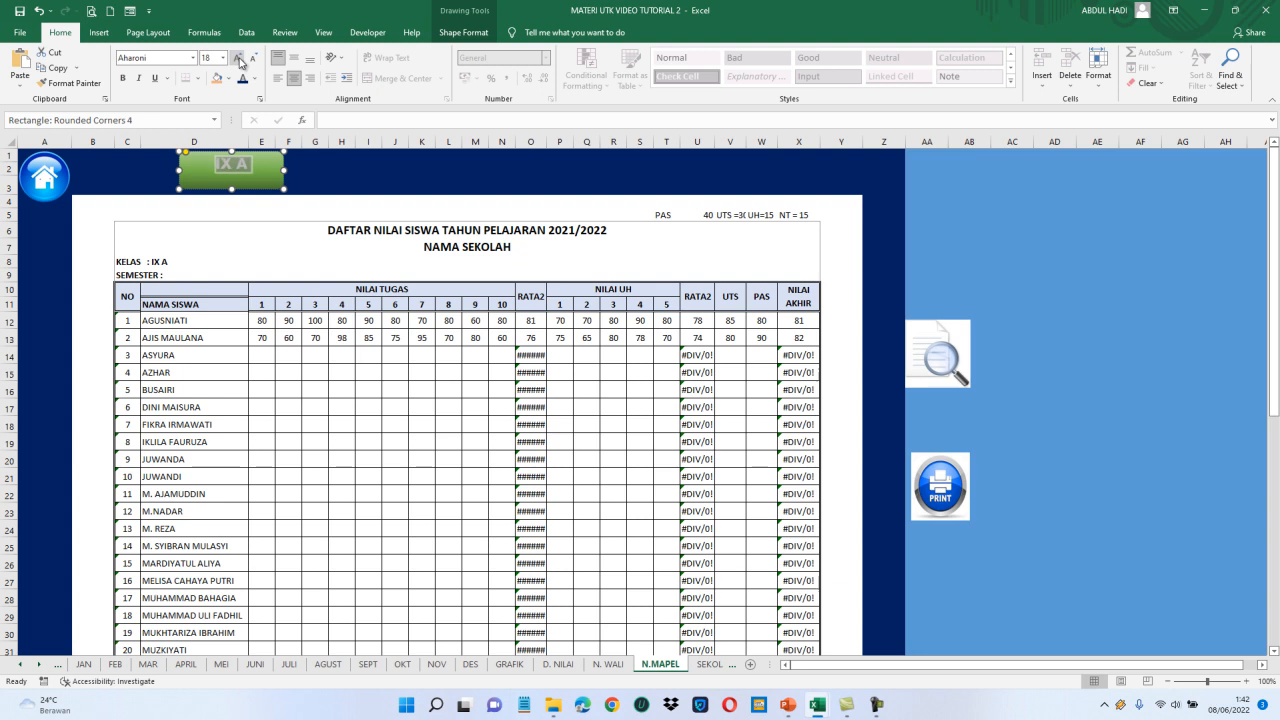
{"action": "left_click", "coordinate": [294, 59]}
{"action": "left_click", "coordinate": [242, 78]}
{"action": "left_click", "coordinate": [312, 181]}
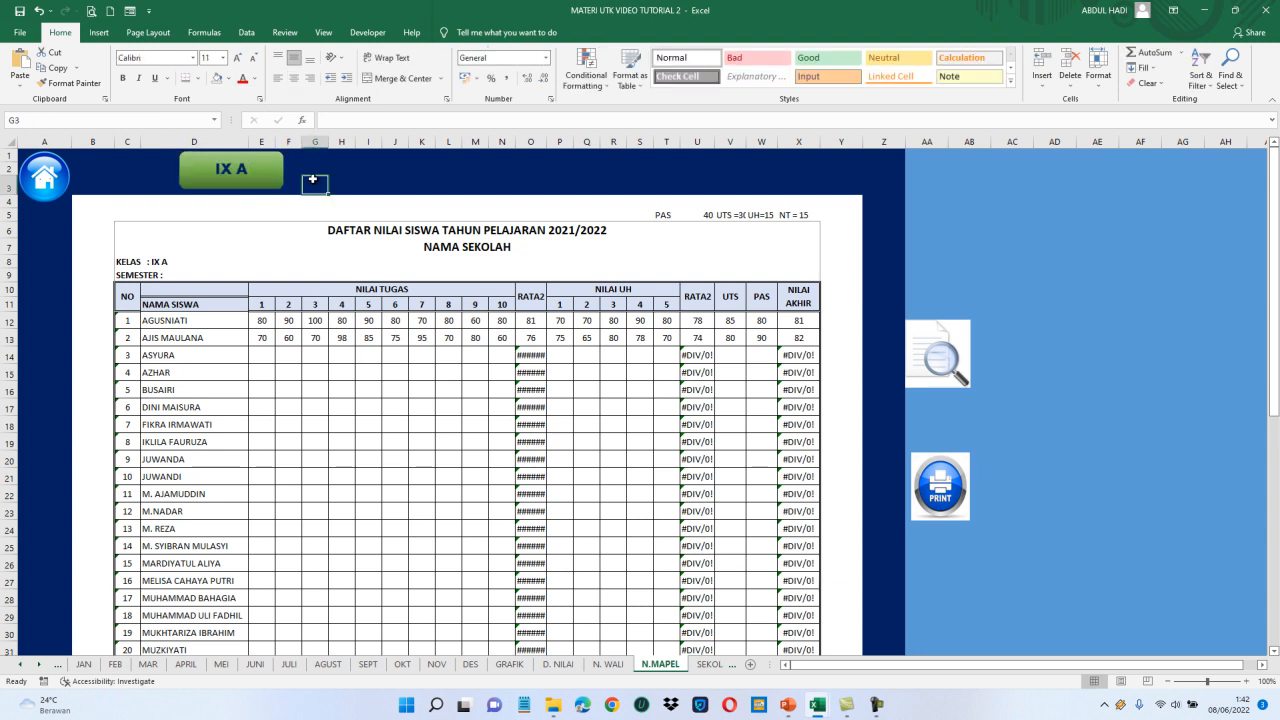
Shift the IX A button along the blue band and duplicate it twice, spacing the three buttons in one row above the title.
{"action": "left_click", "coordinate": [277, 173]}
{"action": "mouse_move", "coordinate": [283, 170]}
{"action": "left_mouse_down"}
{"action": "mouse_move", "coordinate": [248, 172]}
{"action": "mouse_move", "coordinate": [306, 178]}
{"action": "left_mouse_up"}
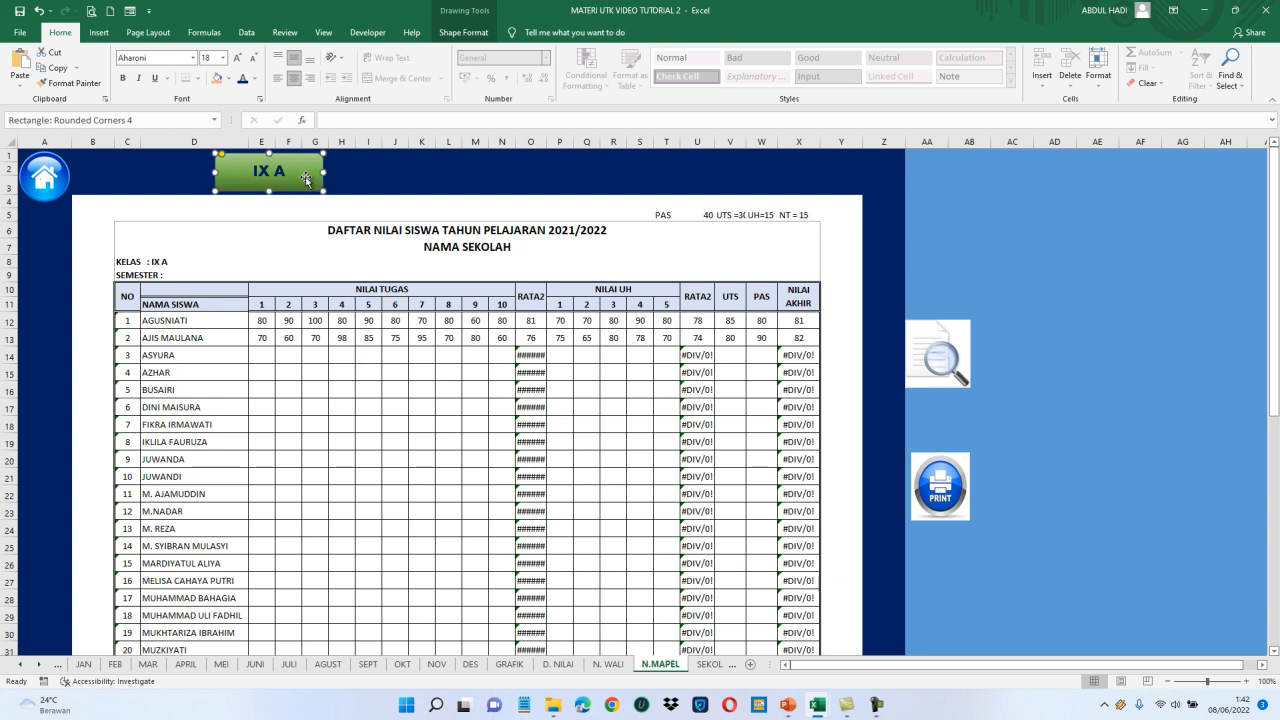
{"action": "key", "text": "ctrl+d"}
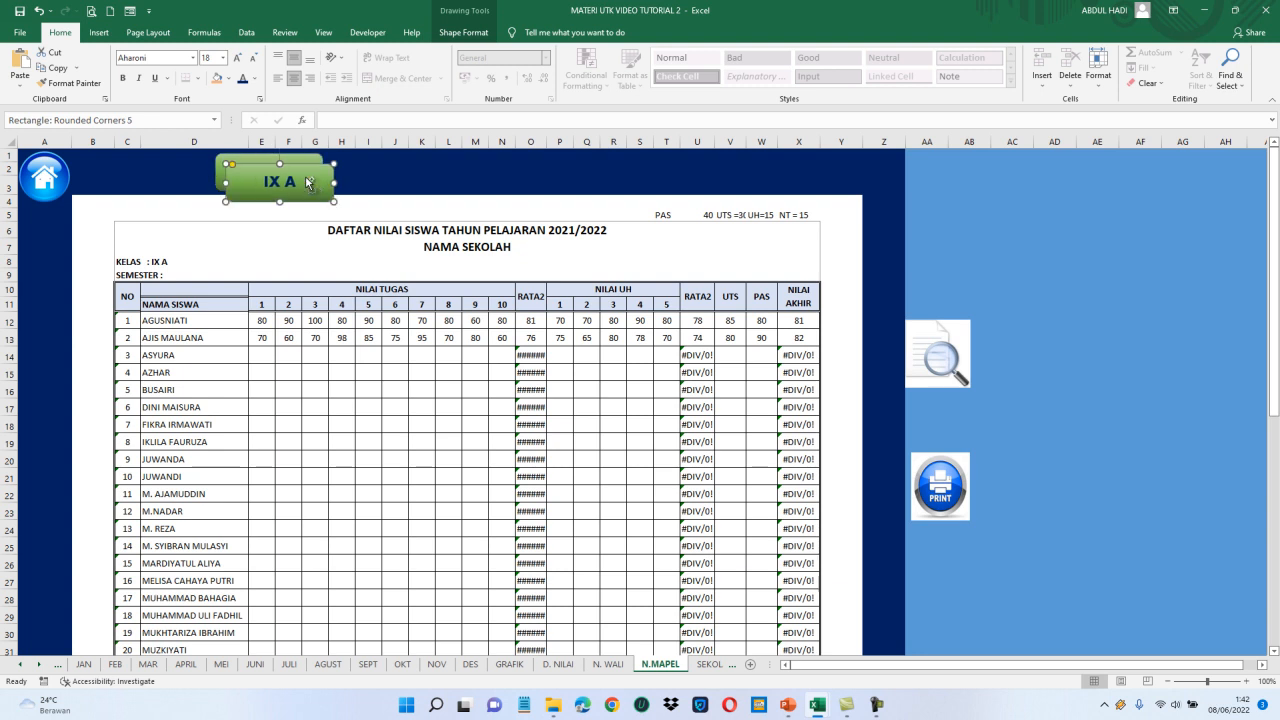
{"action": "left_click_drag", "start_coordinate": [306, 190], "coordinate": [510, 178]}
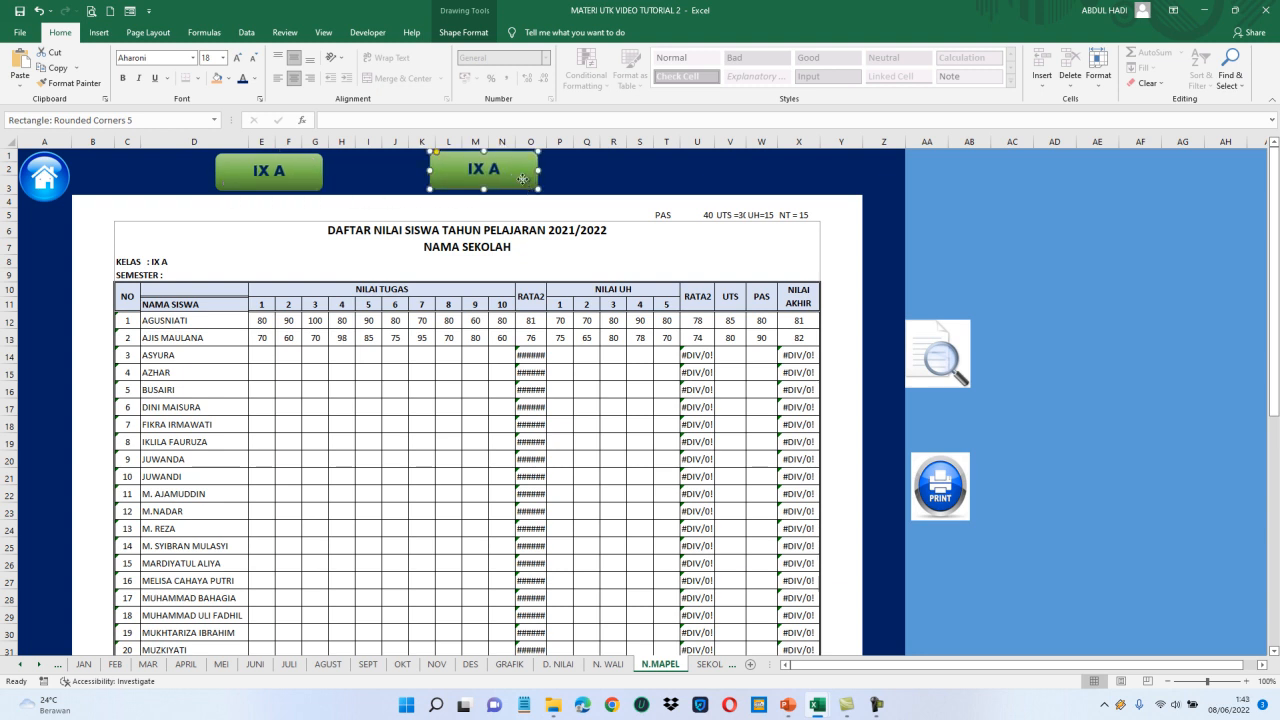
{"action": "key", "text": "Escape"}
{"action": "left_click_drag", "start_coordinate": [524, 185], "coordinate": [743, 168]}
{"action": "key", "text": "ctrl+d"}
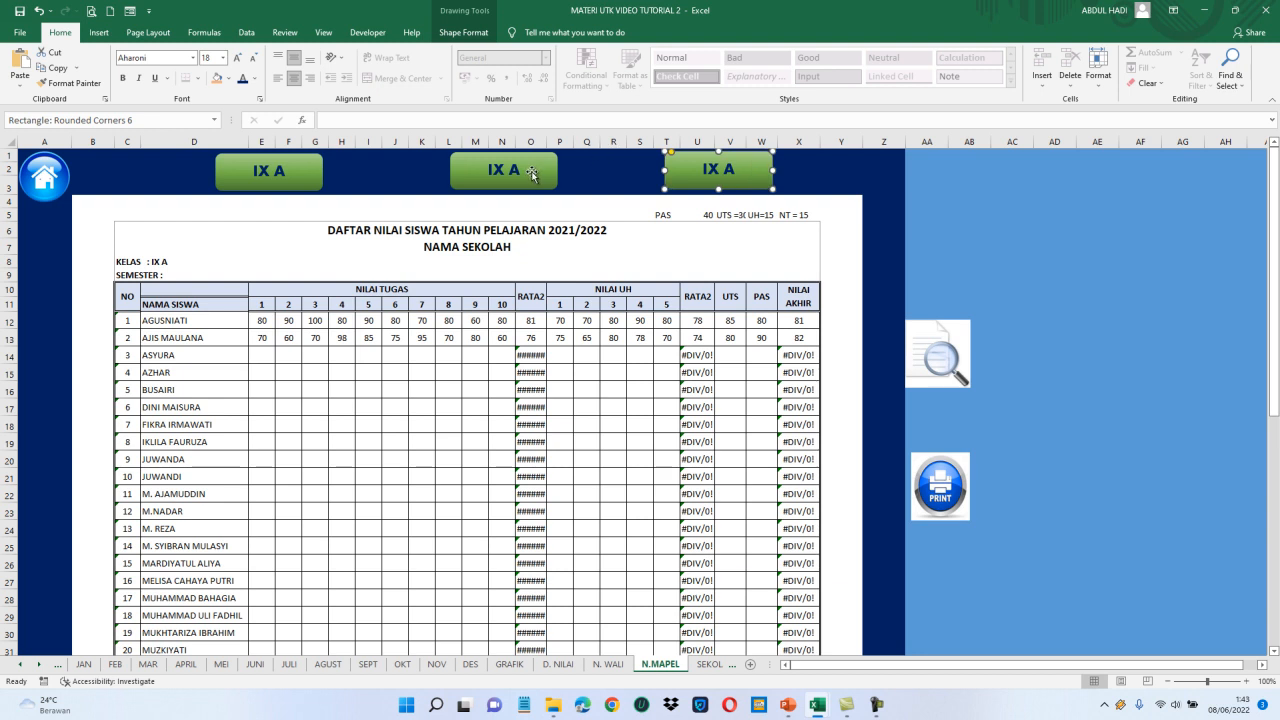
Relabel the middle button "IX B" and the third button "IX C", then save the workbook.
{"action": "left_click", "coordinate": [531, 172]}
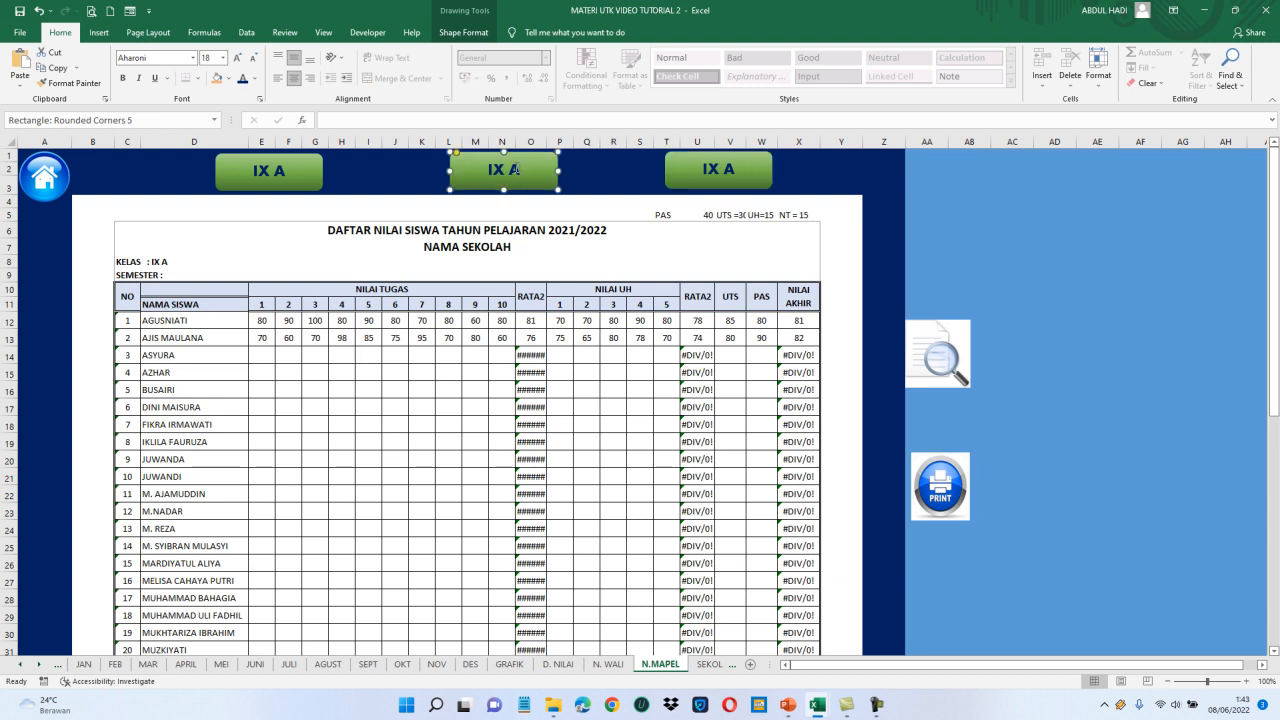
{"action": "double_click", "coordinate": [516, 170]}
{"action": "type", "text": "B"}
{"action": "left_click", "coordinate": [741, 171]}
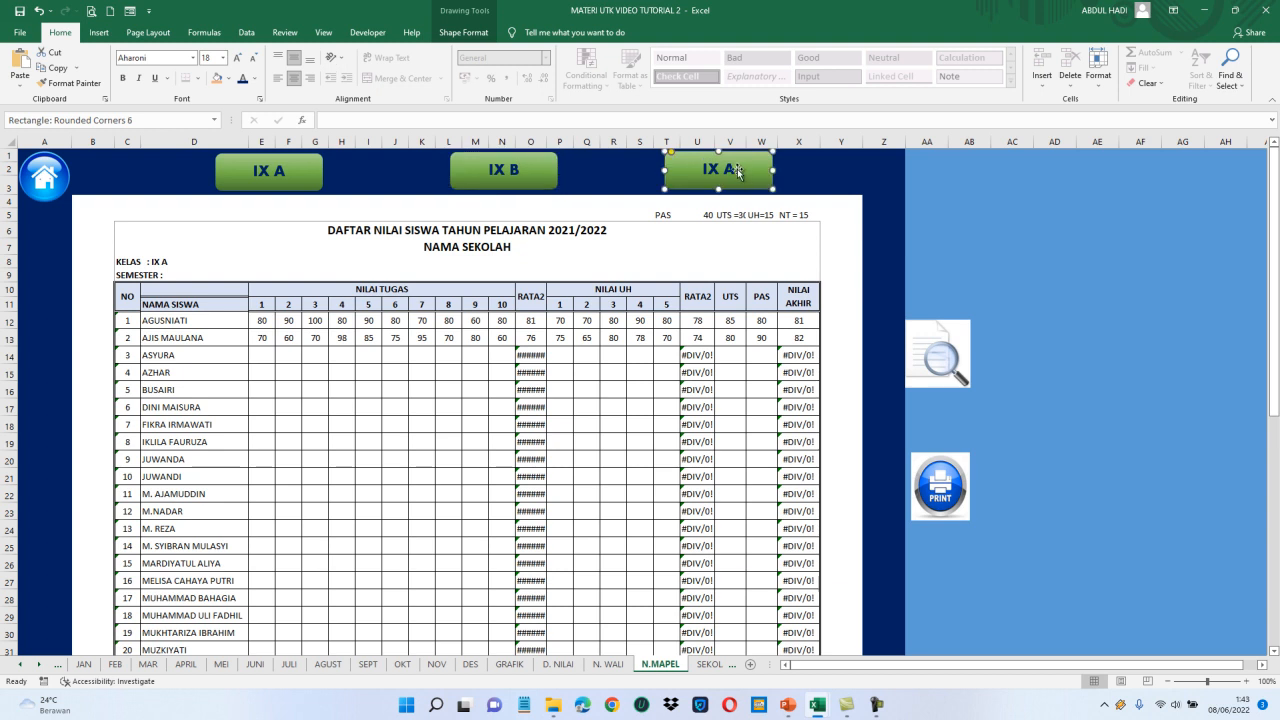
{"action": "left_click_drag", "start_coordinate": [736, 169], "coordinate": [730, 170]}
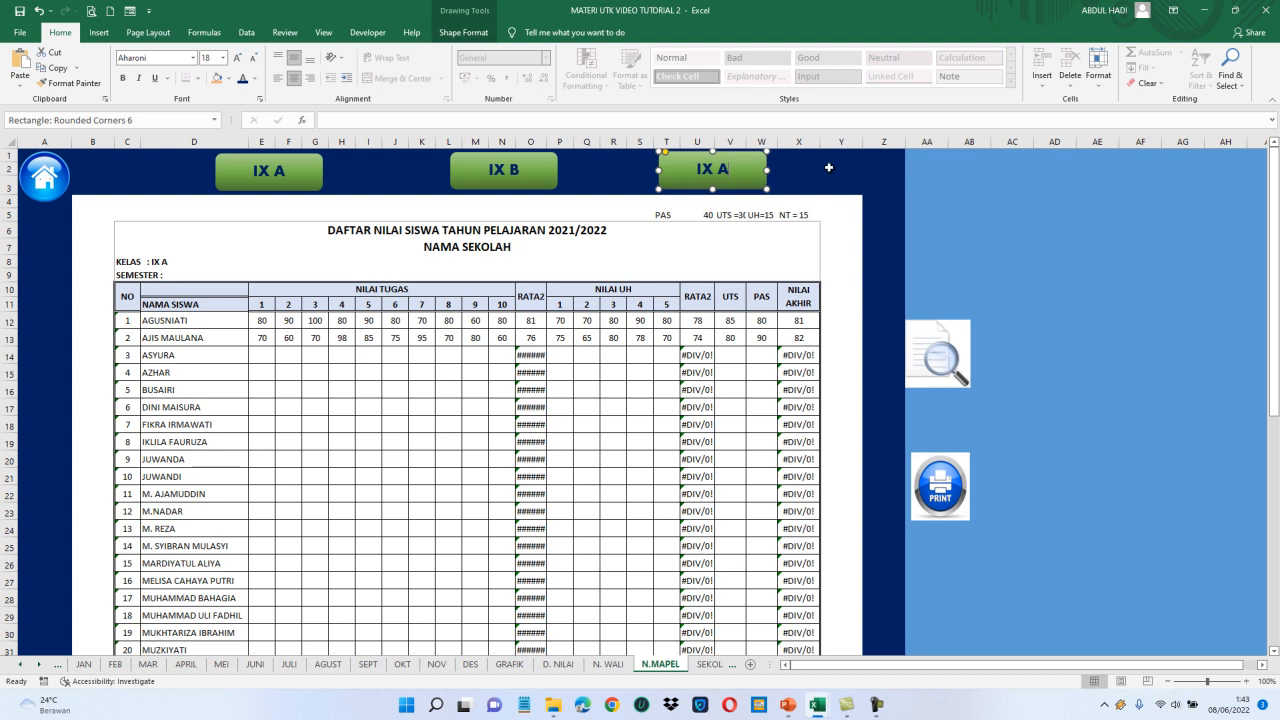
{"action": "key", "text": "BackSpace"}
{"action": "type", "text": "C"}
{"action": "left_click", "coordinate": [614, 261]}
{"action": "key", "text": "ctrl+s"}
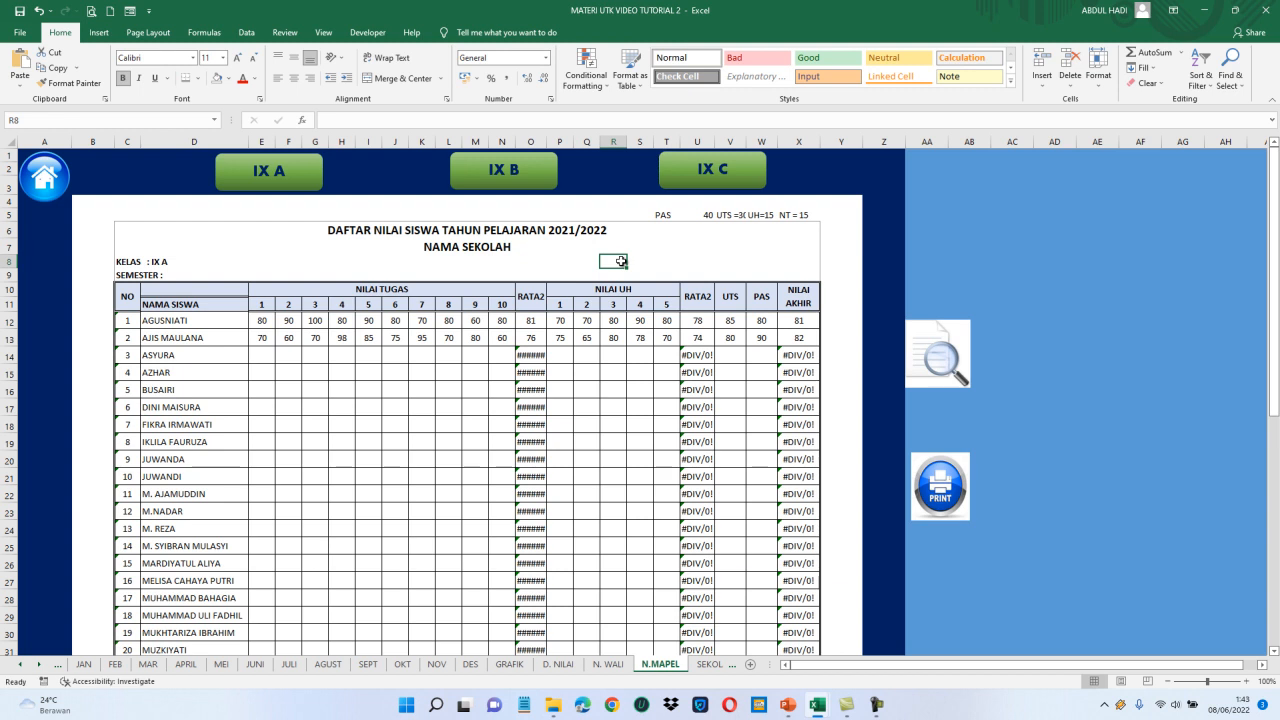
Increase the font size of the two title rows, DAFTAR NILAI SISWA and NAMA SEKOLAH, to 16.
{"action": "left_click", "coordinate": [366, 230]}
{"action": "key", "text": "shift+Down"}
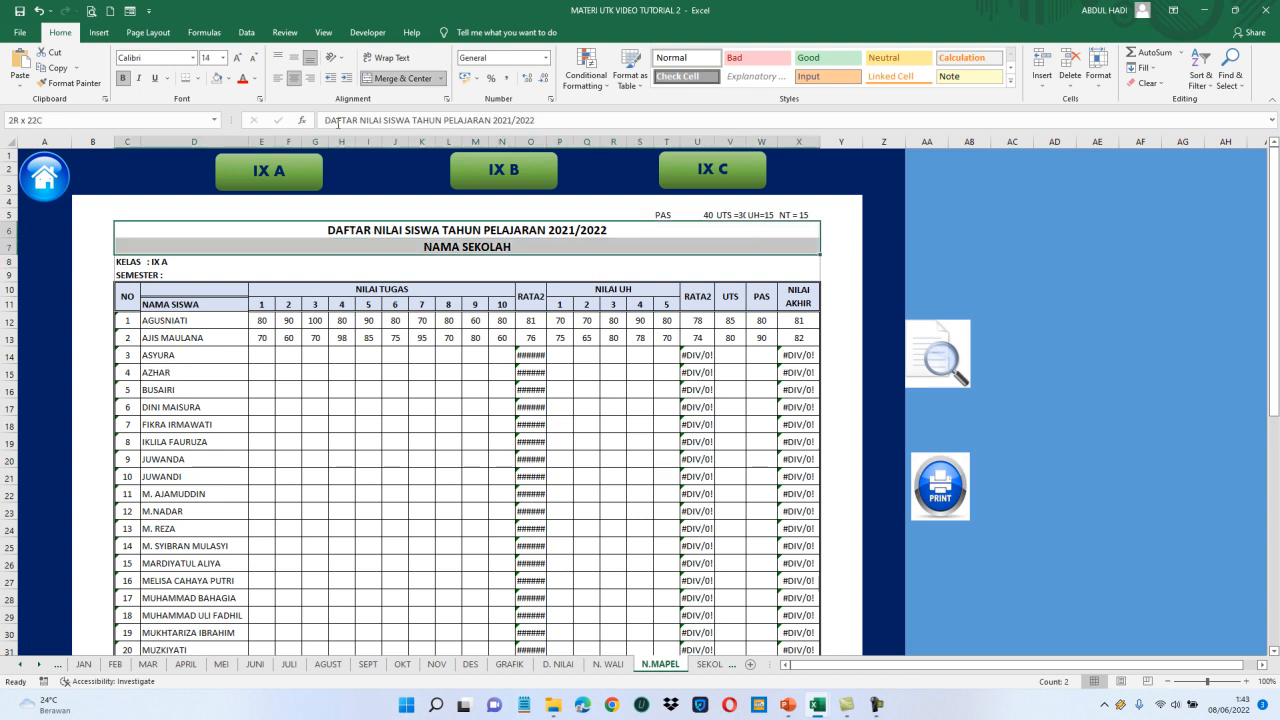
{"action": "left_click", "coordinate": [238, 58]}
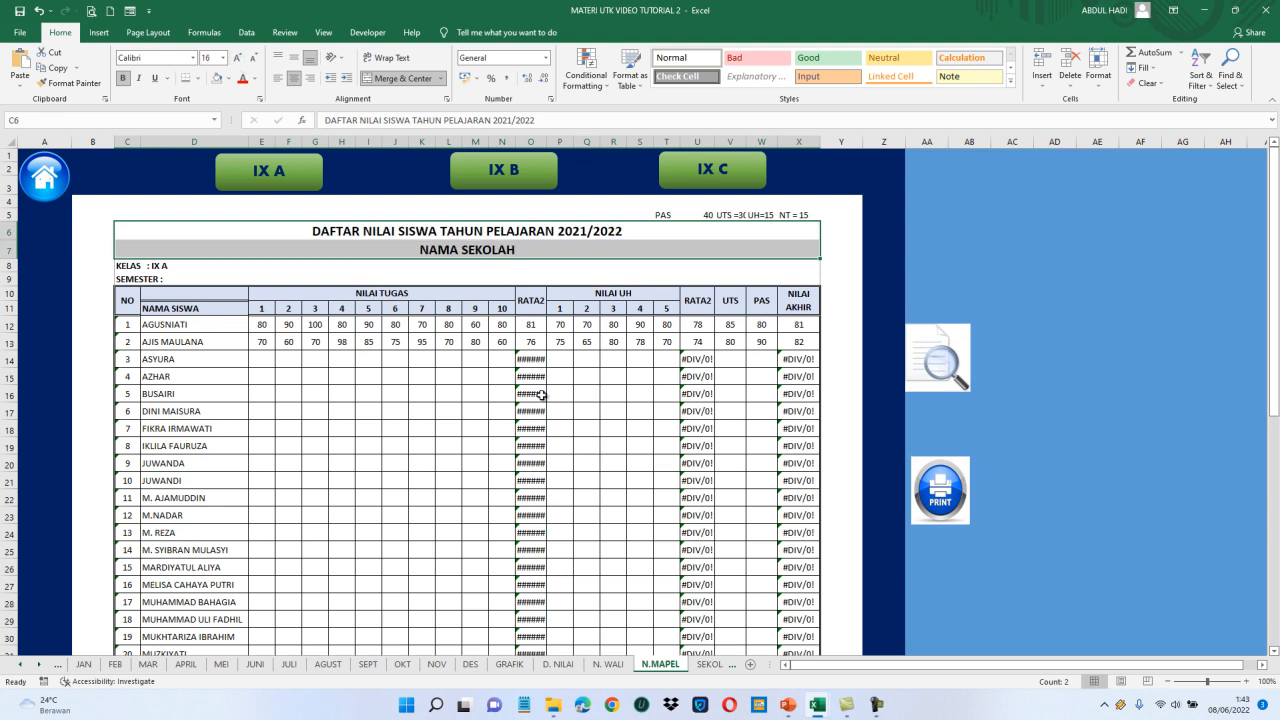
{"action": "left_click", "coordinate": [458, 367]}
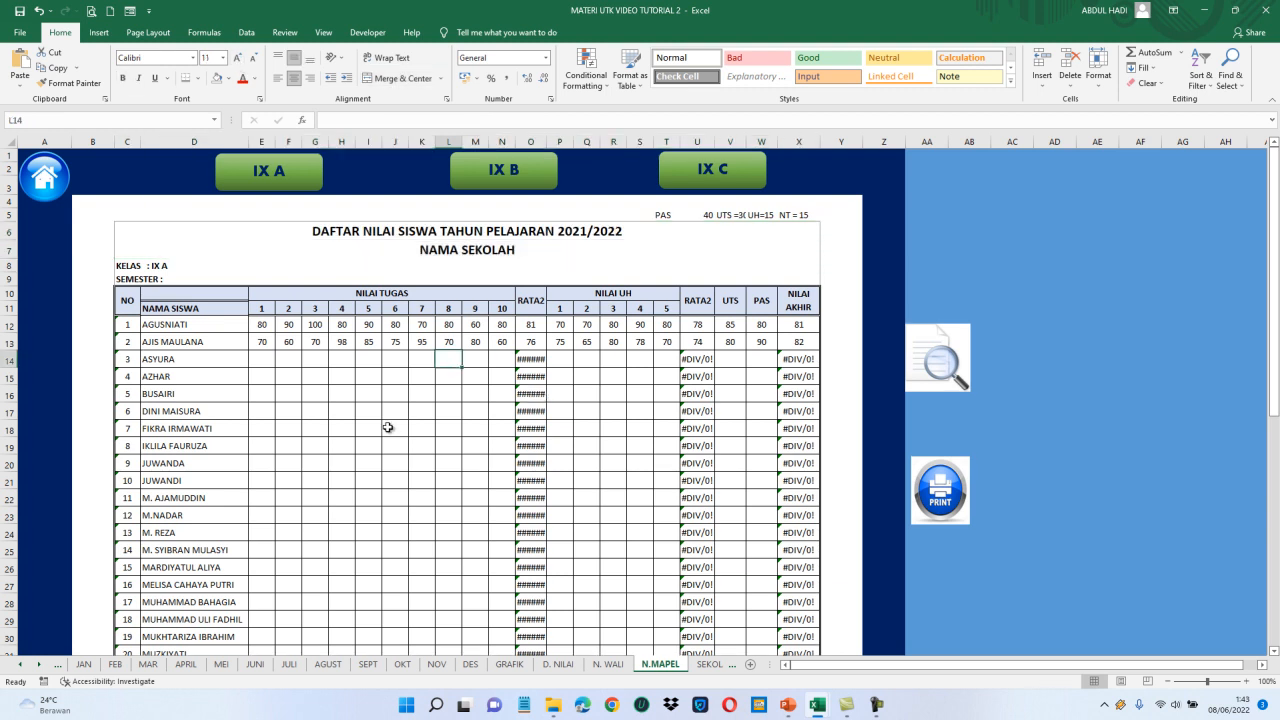
Review the grade sheet from the student rows through the signature block and back to the header.
{"action": "key", "text": "Down"}
{"action": "key", "text": "Down"}
{"action": "key", "text": "Down"}
{"action": "key", "text": "Down"}
{"action": "key", "text": "Down"}
{"action": "key", "text": "Down"}
{"action": "key", "text": "Down"}
{"action": "key", "text": "Down"}
{"action": "key", "text": "Down"}
{"action": "key", "text": "Down"}
{"action": "key", "text": "Down"}
{"action": "key", "text": "Down"}
{"action": "key", "text": "Down"}
{"action": "key", "text": "Down"}
{"action": "key", "text": "Down"}
{"action": "key", "text": "Down"}
{"action": "key", "text": "Down"}
{"action": "key", "text": "Down"}
{"action": "key", "text": "Down"}
{"action": "key", "text": "Down"}
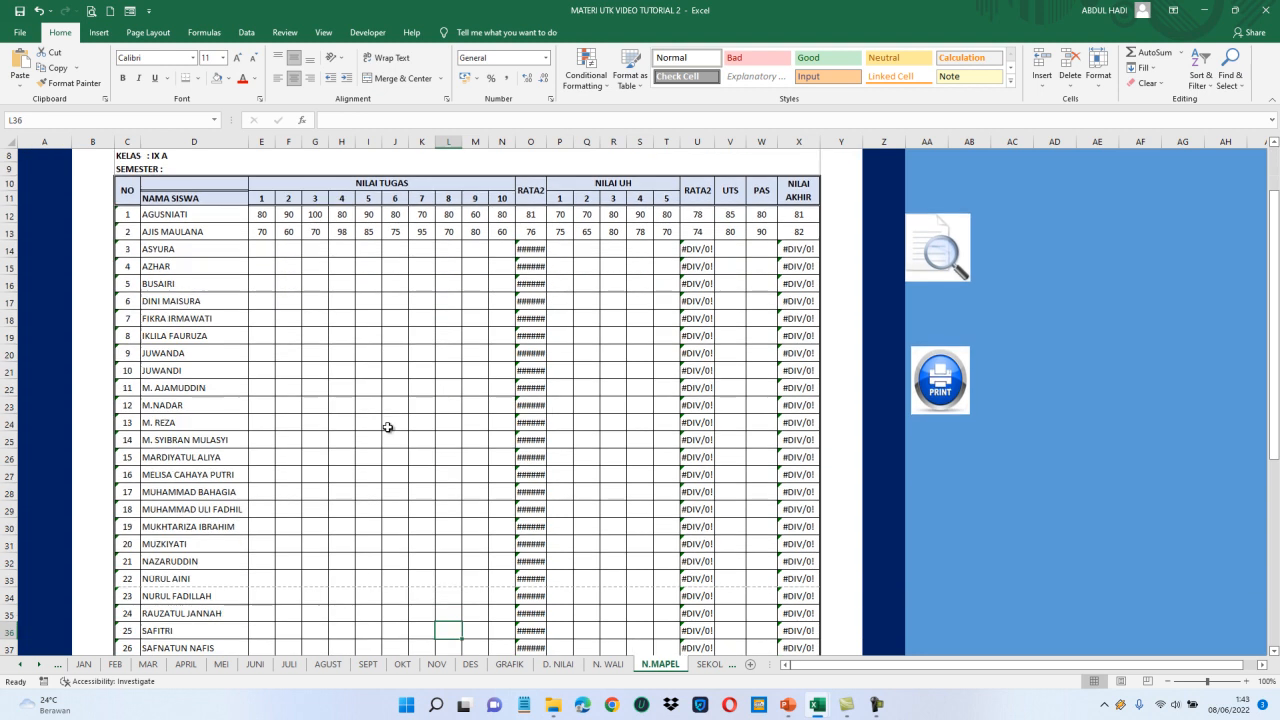
{"action": "key", "text": "Down"}
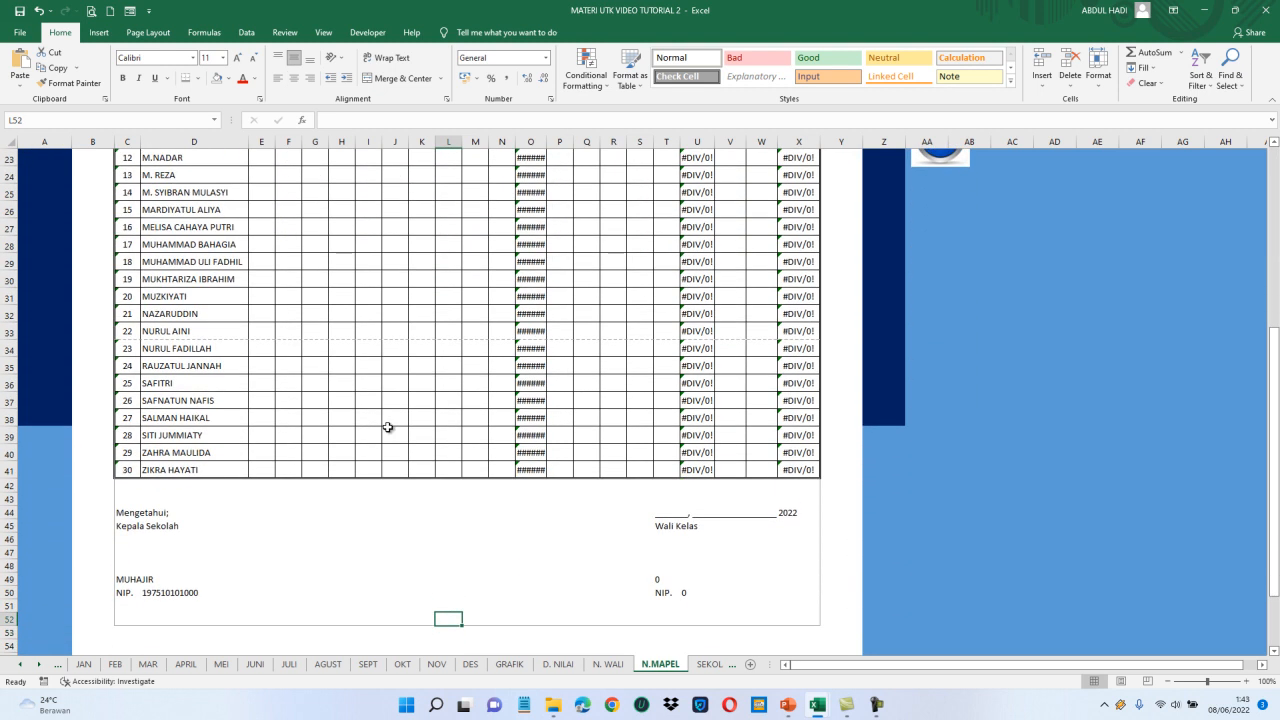
{"action": "key", "text": "Up"}
{"action": "key", "text": "Up"}
{"action": "key", "text": "Up"}
{"action": "key", "text": "Up"}
{"action": "key", "text": "Up"}
{"action": "key", "text": "Up"}
{"action": "key", "text": "Up"}
{"action": "key", "text": "Up"}
{"action": "key", "text": "Up"}
{"action": "key", "text": "Up"}
{"action": "key", "text": "Up"}
{"action": "key", "text": "Up"}
{"action": "key", "text": "Up"}
{"action": "key", "text": "Up"}
{"action": "key", "text": "Up"}
{"action": "key", "text": "Up"}
{"action": "key", "text": "Up"}
{"action": "key", "text": "Up"}
{"action": "key", "text": "Up"}
{"action": "key", "text": "Up"}
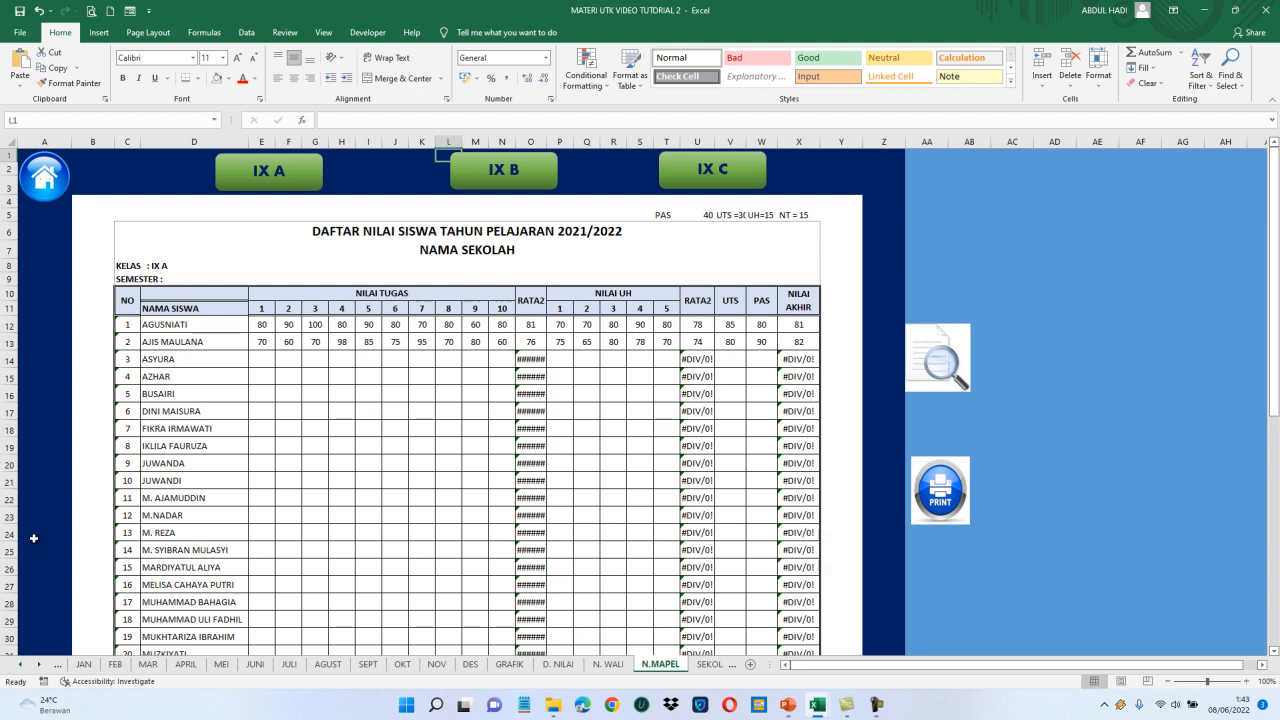
Copy the dark blue cell A38 into A39:A66 to extend the dark blue band along column A.
{"action": "left_click", "coordinate": [34, 538]}
{"action": "key", "text": "Down"}
{"action": "key", "text": "Down"}
{"action": "key", "text": "Down"}
{"action": "key", "text": "Down"}
{"action": "key", "text": "Down"}
{"action": "key", "text": "Down"}
{"action": "key", "text": "Down"}
{"action": "key", "text": "Down"}
{"action": "key", "text": "Down"}
{"action": "key", "text": "Down"}
{"action": "key", "text": "Down"}
{"action": "key", "text": "Down"}
{"action": "key", "text": "Down"}
{"action": "key", "text": "Down"}
{"action": "key", "text": "Down"}
{"action": "key", "text": "Down"}
{"action": "key", "text": "Down"}
{"action": "key", "text": "Down"}
{"action": "key", "text": "Down"}
{"action": "key", "text": "Down"}
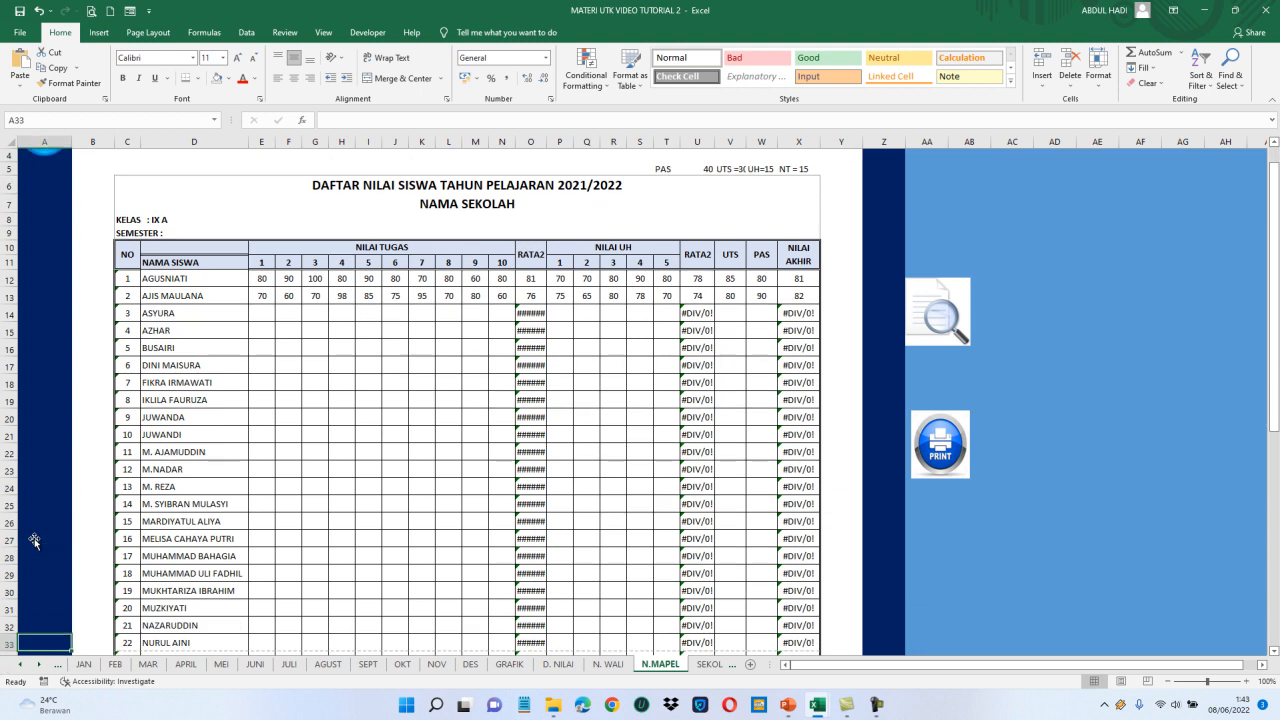
{"action": "key", "text": "Down"}
{"action": "key", "text": "Down"}
{"action": "key", "text": "Up"}
{"action": "key", "text": "Up"}
{"action": "key", "text": "Up"}
{"action": "key", "text": "Up"}
{"action": "key", "text": "Up"}
{"action": "key", "text": "Up"}
{"action": "key", "text": "Up"}
{"action": "key", "text": "Up"}
{"action": "key", "text": "Up"}
{"action": "key", "text": "Up"}
{"action": "key", "text": "Up"}
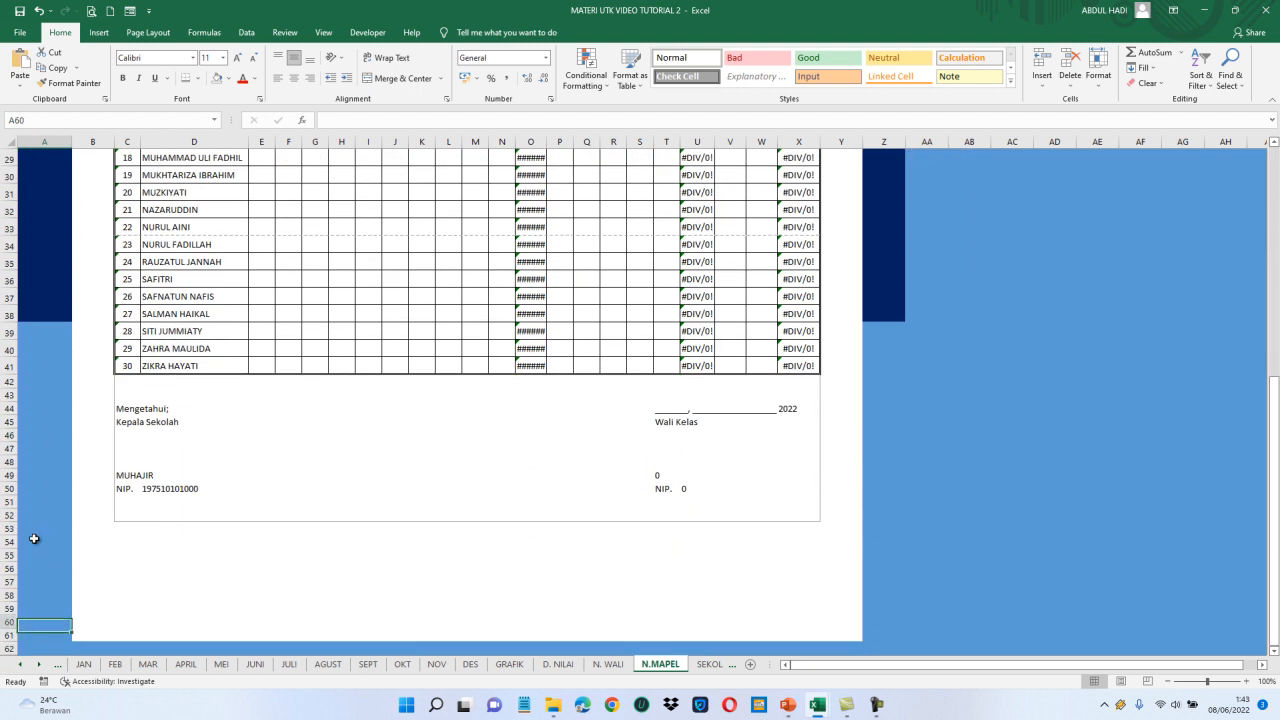
{"action": "key", "text": "Up"}
{"action": "key", "text": "Up"}
{"action": "key", "text": "Up"}
{"action": "key", "text": "Up"}
{"action": "key", "text": "Up"}
{"action": "key", "text": "Up"}
{"action": "key", "text": "Up"}
{"action": "key", "text": "Up"}
{"action": "key", "text": "Up"}
{"action": "key", "text": "Up"}
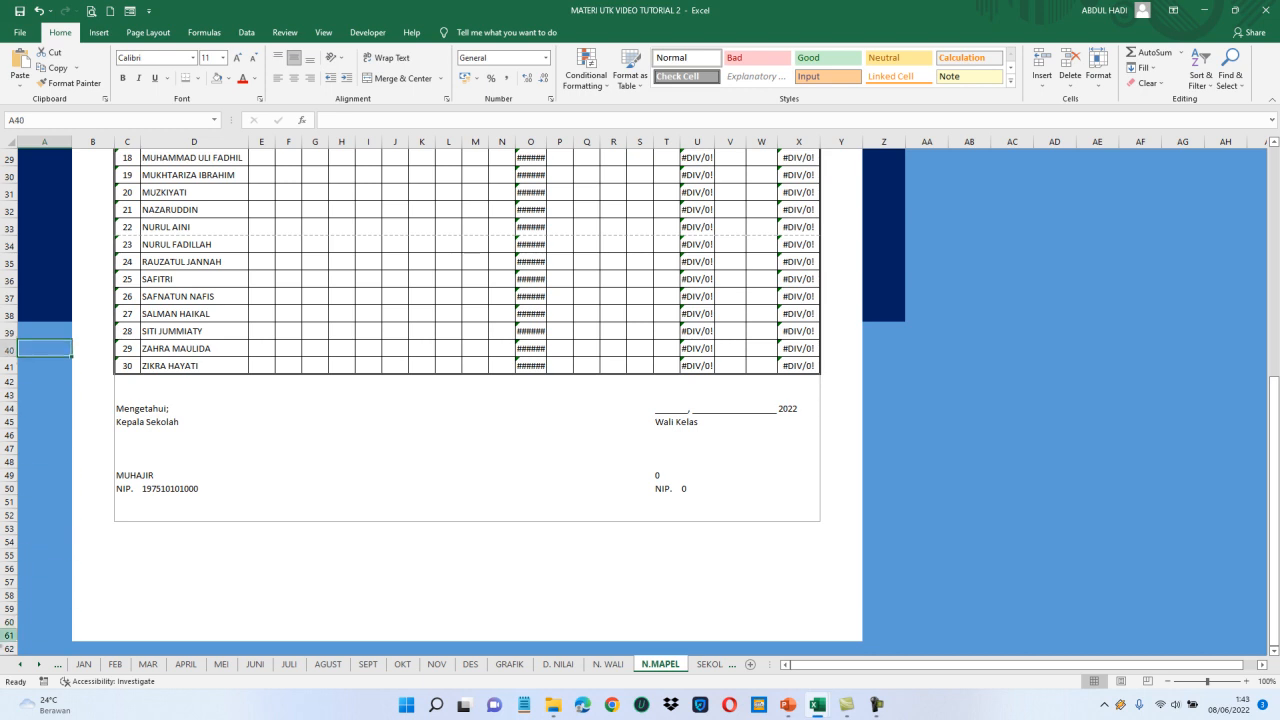
{"action": "left_click", "coordinate": [37, 317]}
{"action": "key", "text": "ctrl+c"}
{"action": "key", "text": "Down"}
{"action": "key", "text": "shift+Down"}
{"action": "key", "text": "shift+Down"}
{"action": "key", "text": "shift+Down"}
{"action": "key", "text": "shift+Down"}
{"action": "key", "text": "shift+Down"}
{"action": "key", "text": "shift+Down"}
{"action": "key", "text": "shift+Down"}
{"action": "key", "text": "shift+Down"}
{"action": "key", "text": "shift+Down"}
{"action": "key", "text": "shift+Down"}
{"action": "key", "text": "shift+Down"}
{"action": "key", "text": "shift+Down"}
{"action": "key", "text": "shift+Down"}
{"action": "key", "text": "shift+Down"}
{"action": "key", "text": "shift+Down"}
{"action": "key", "text": "shift+Down"}
{"action": "key", "text": "shift+Down"}
{"action": "key", "text": "shift+Down"}
{"action": "key", "text": "shift+Down"}
{"action": "key", "text": "shift+Down"}
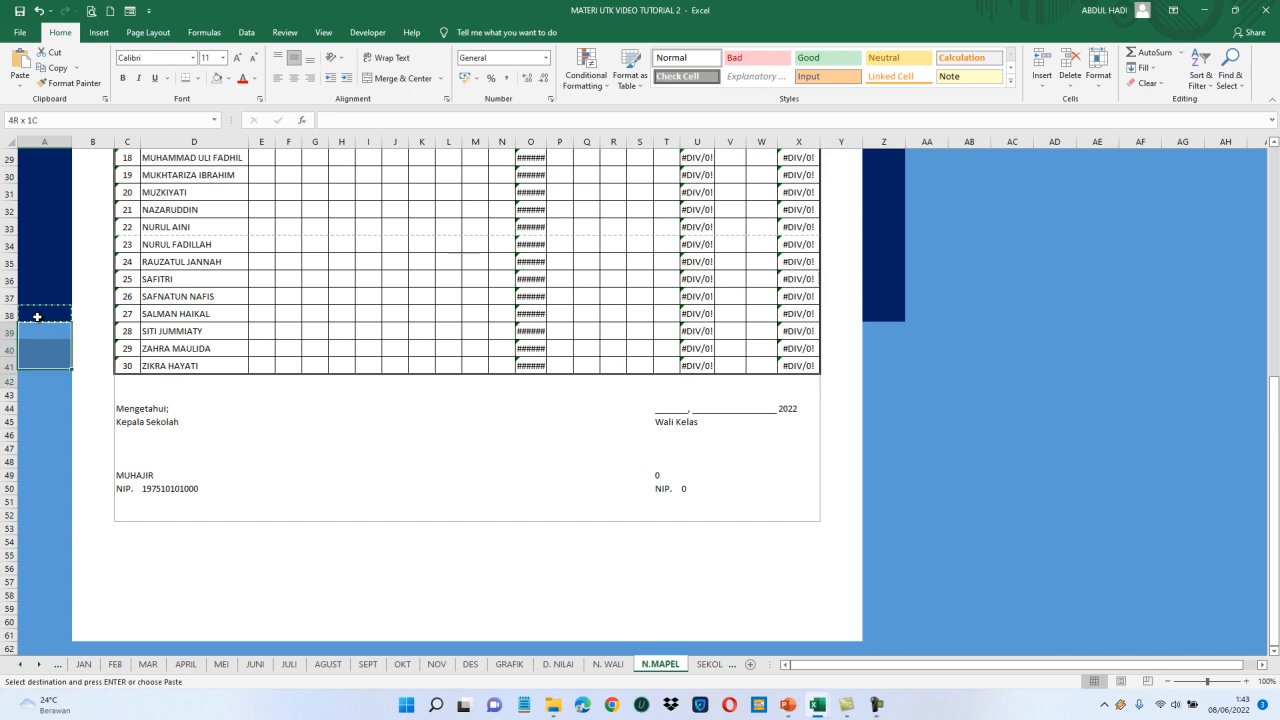
{"action": "key", "text": "shift+Down"}
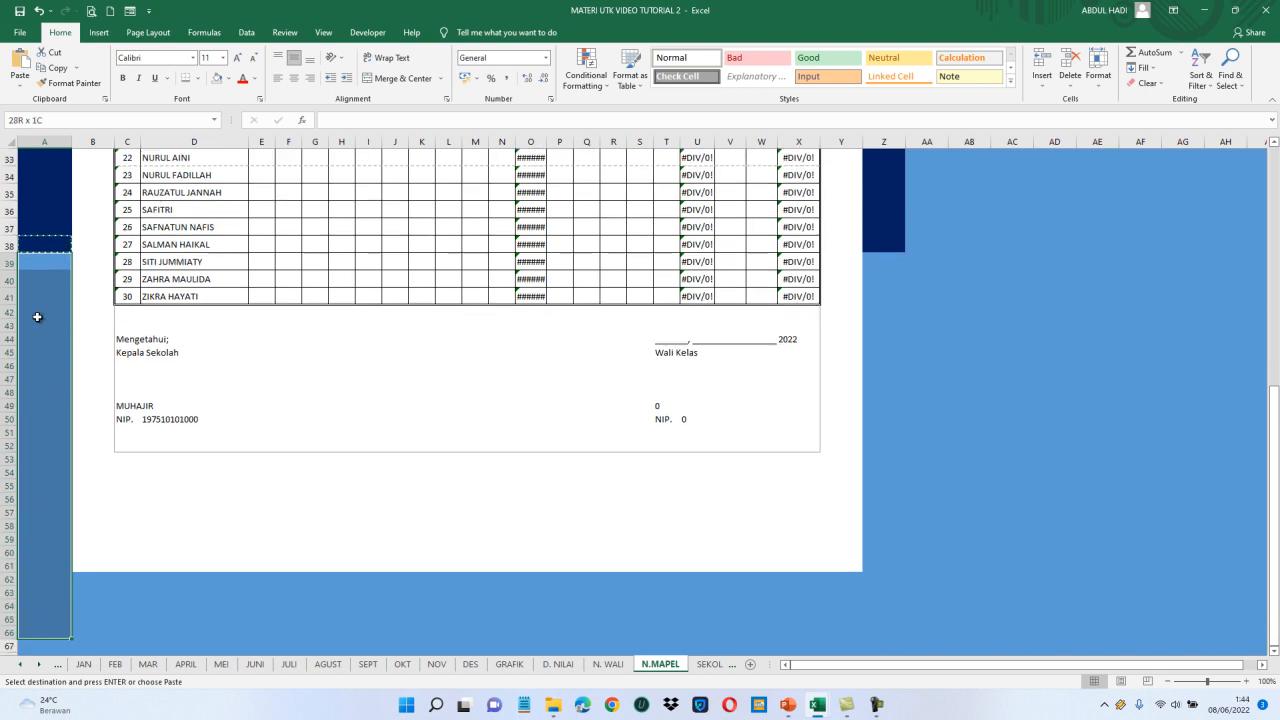
{"action": "key", "text": "ctrl+v"}
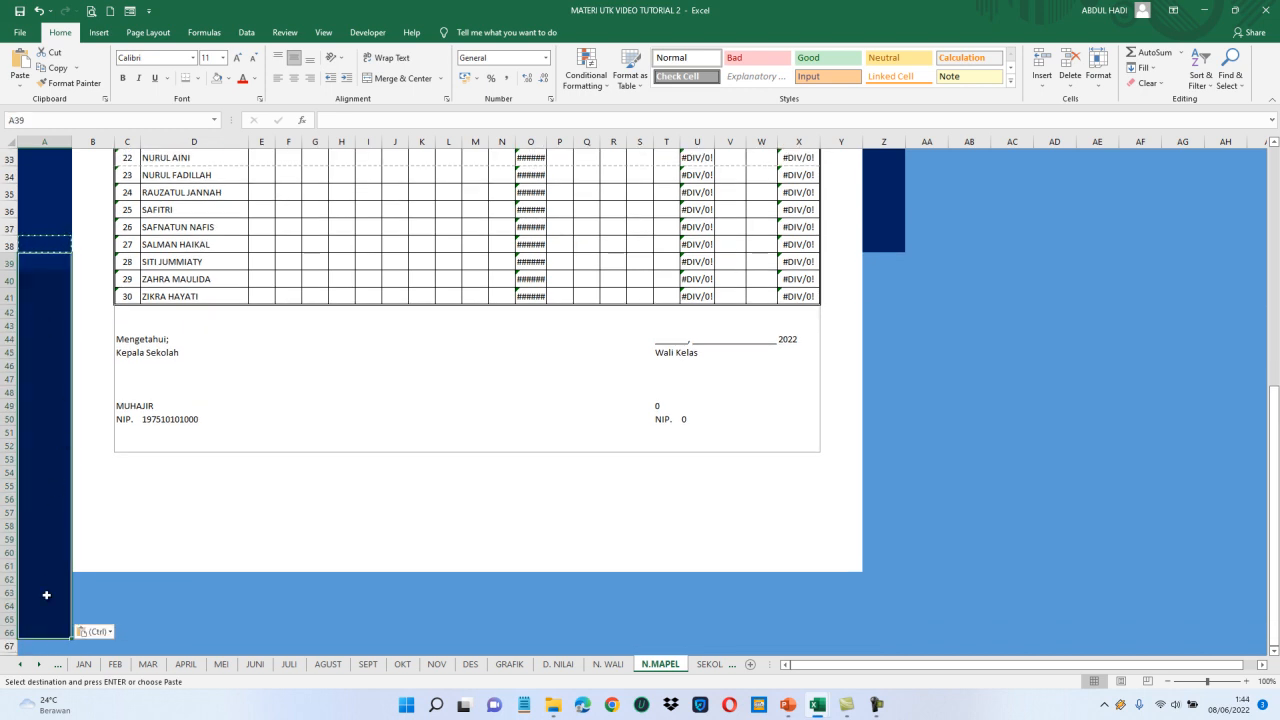
{"action": "left_click", "coordinate": [43, 630]}
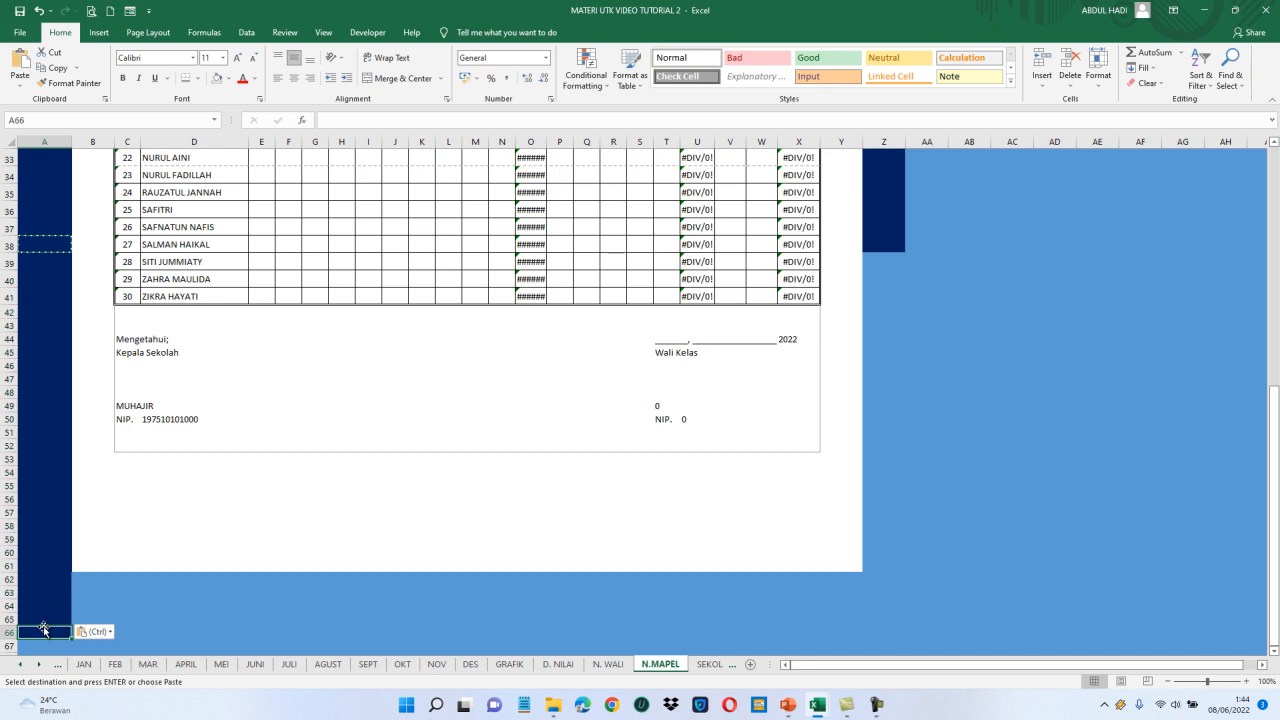
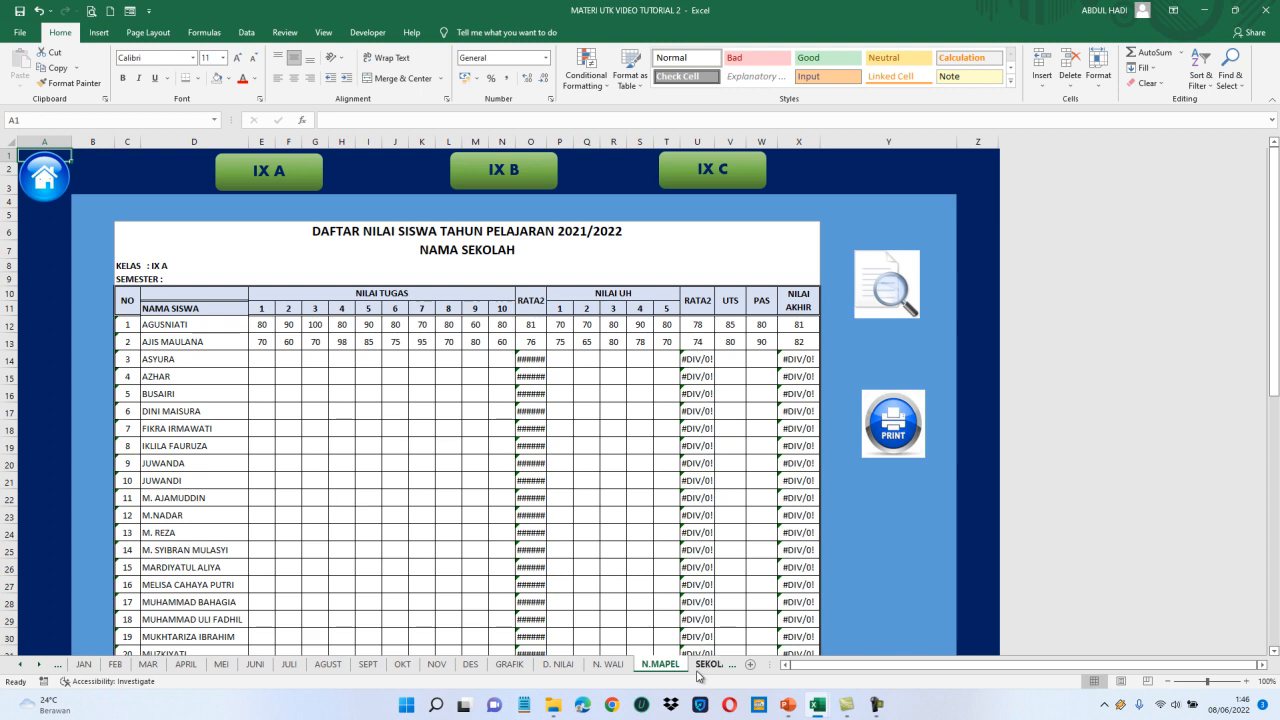
{"action": "left_click", "coordinate": [299, 186]}
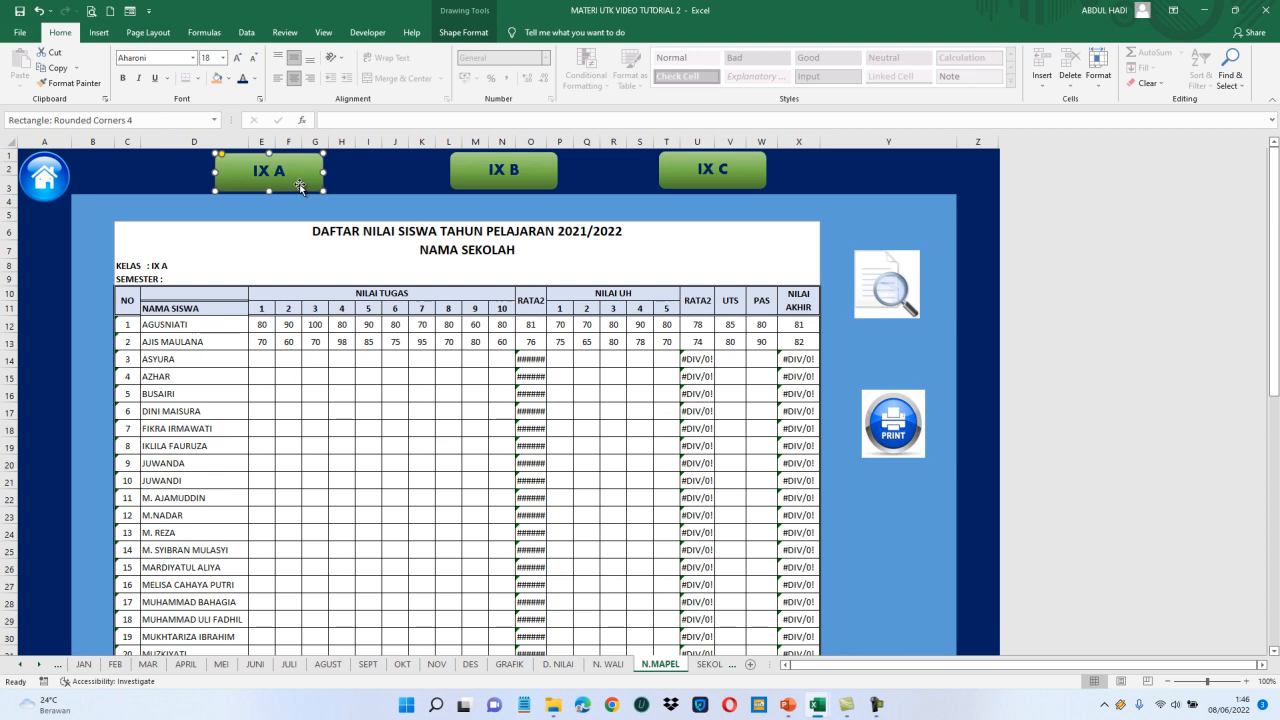
{"action": "left_click", "coordinate": [458, 413]}
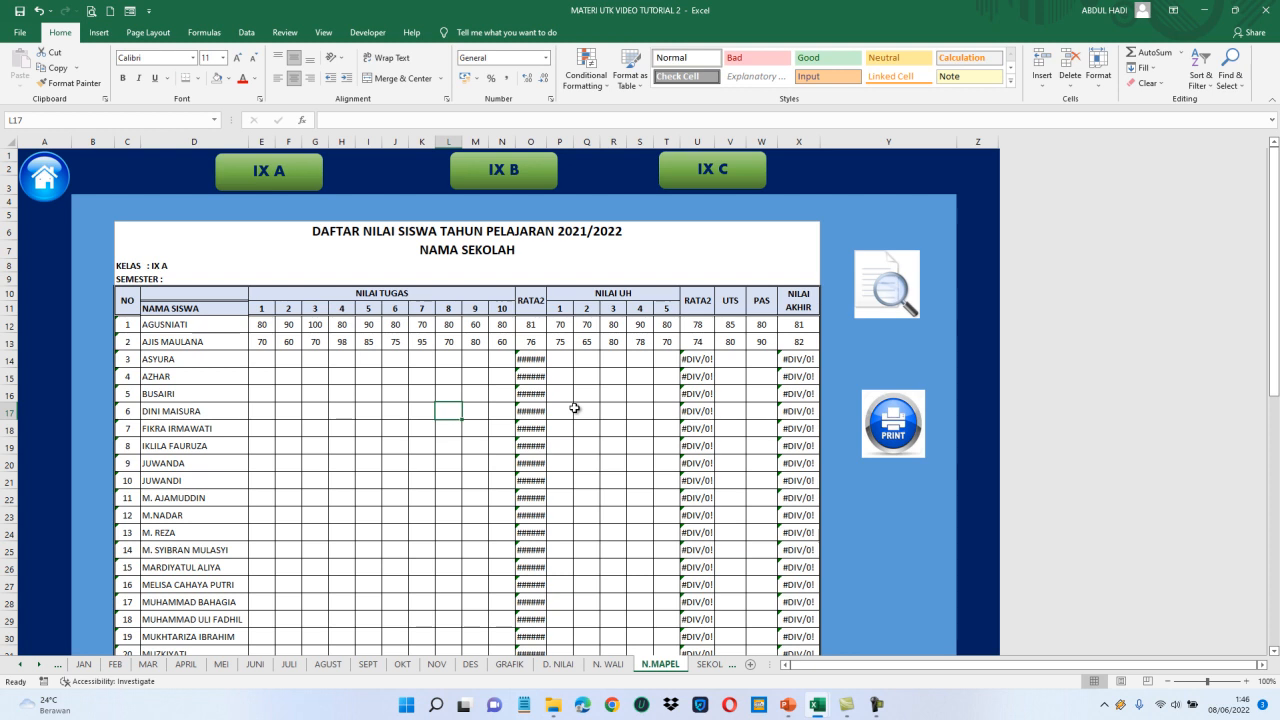
Create a copy of the N.MAPEL sheet and place it before SEKOLAH (14).
{"action": "right_click", "coordinate": [679, 667]}
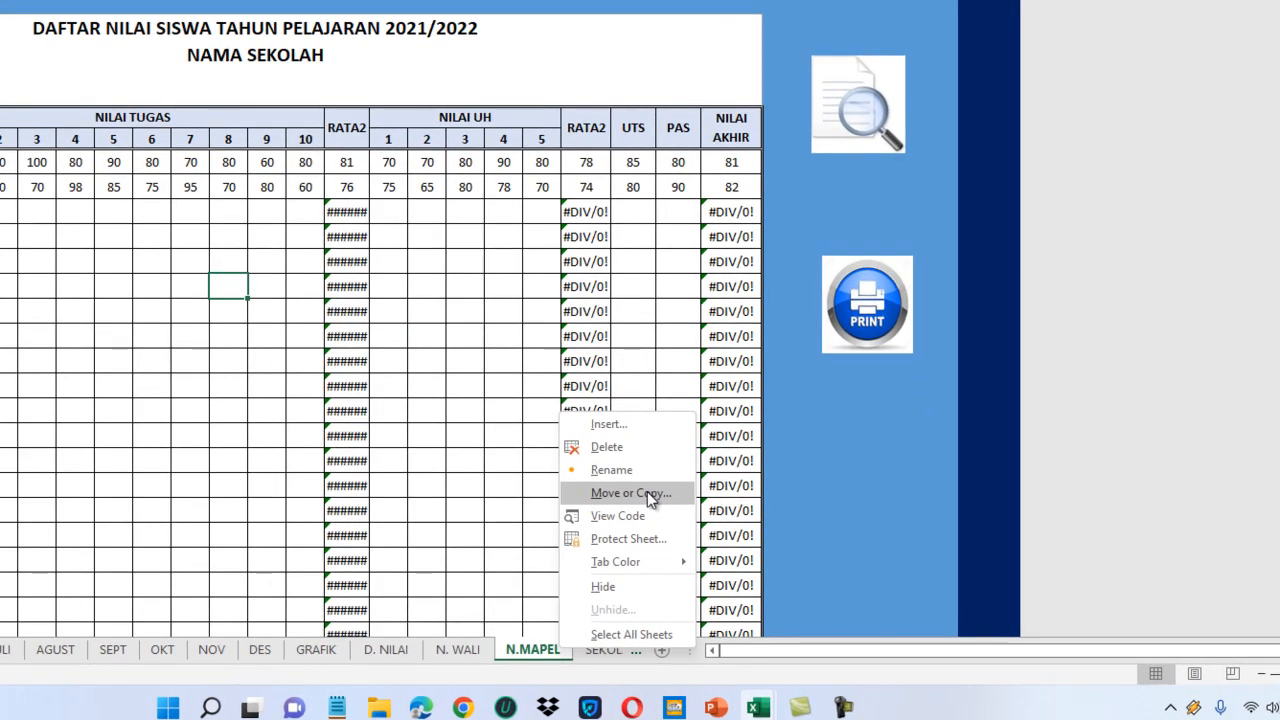
{"action": "left_click", "coordinate": [713, 540]}
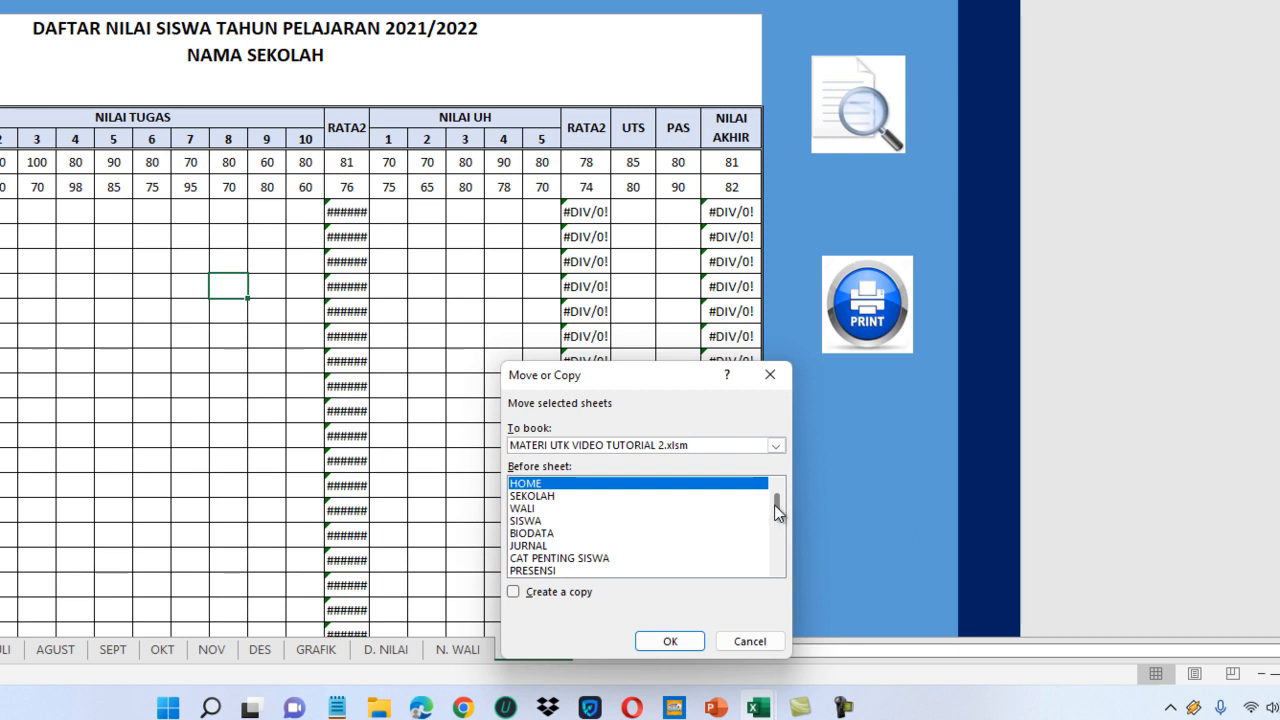
{"action": "left_click_drag", "start_coordinate": [776, 511], "coordinate": [776, 563]}
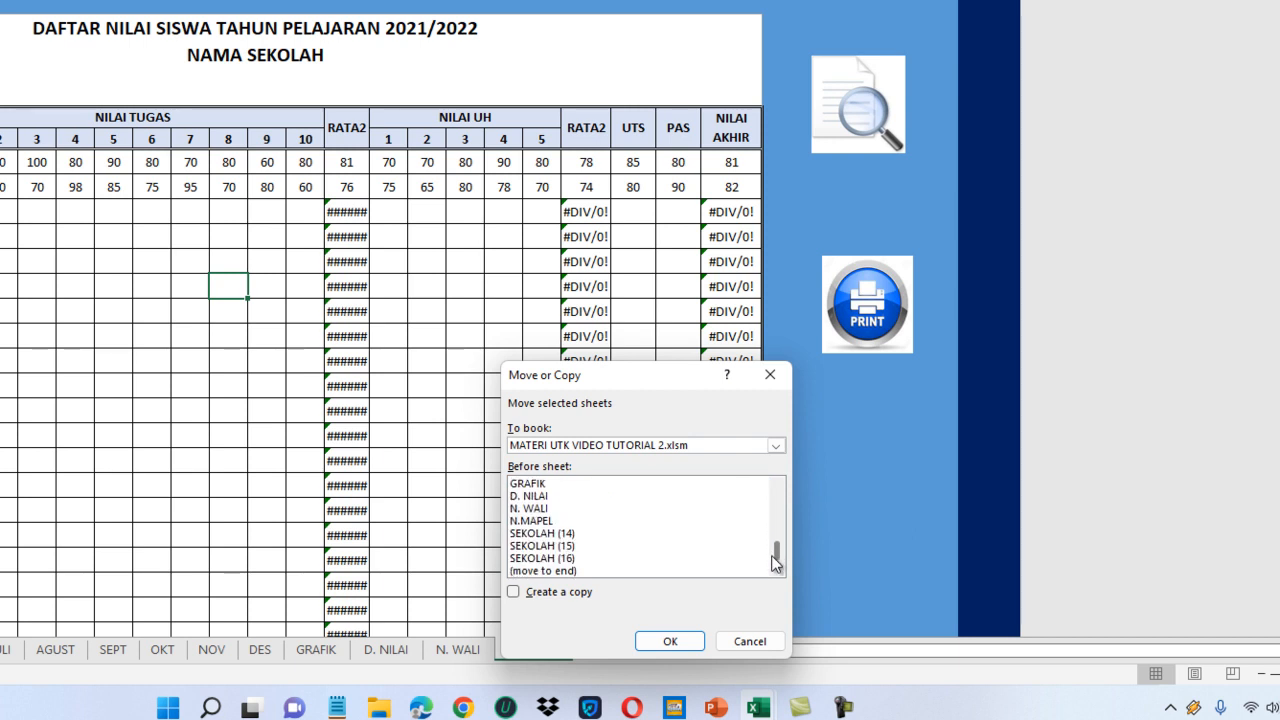
{"action": "left_click", "coordinate": [538, 533]}
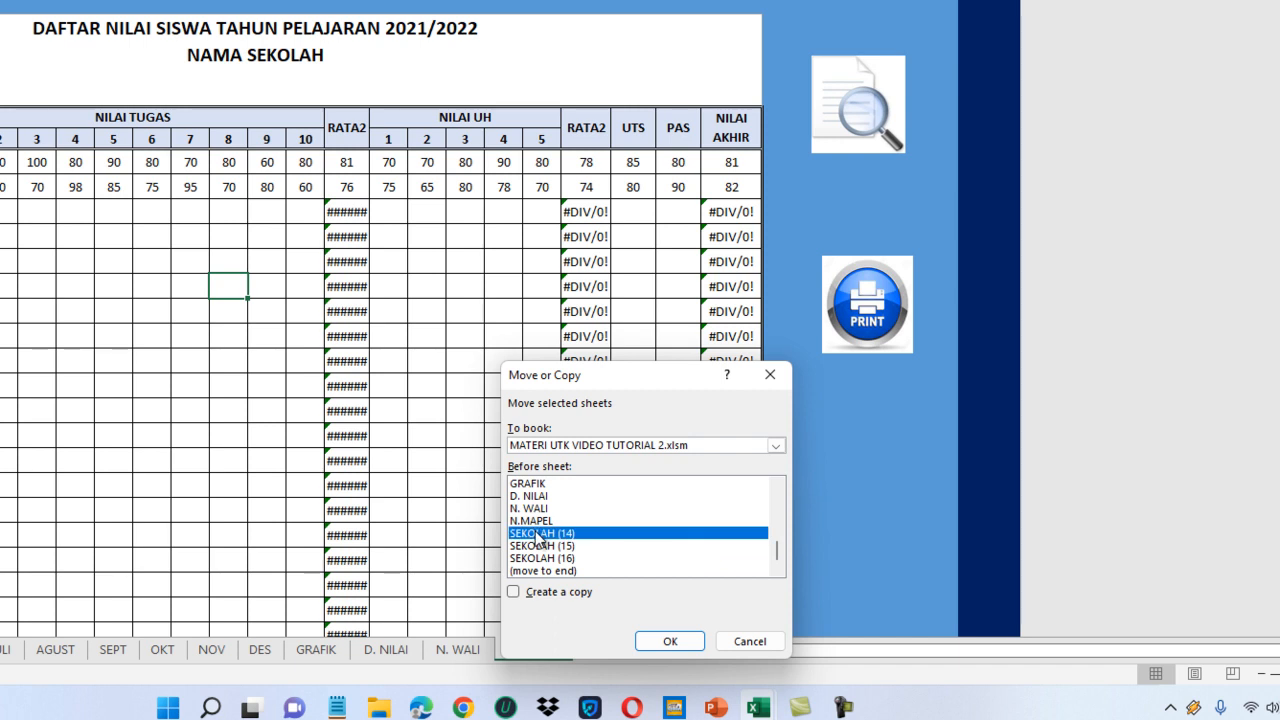
{"action": "left_click", "coordinate": [542, 596]}
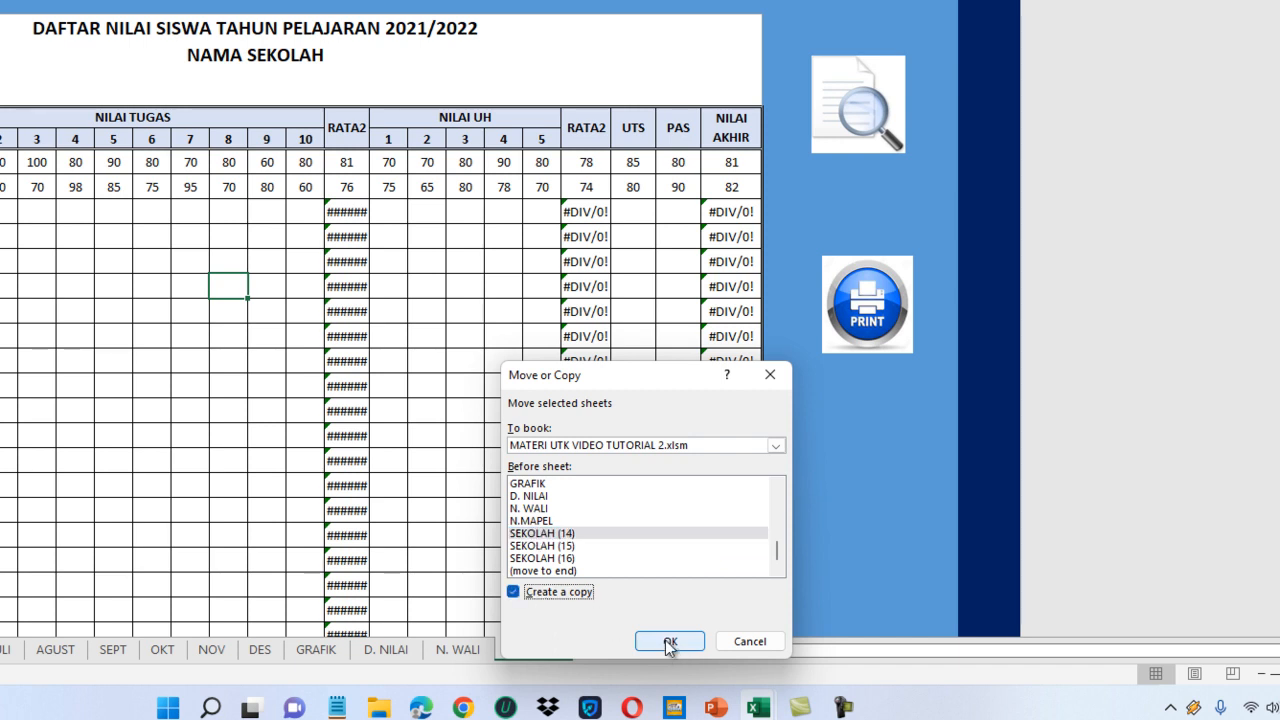
{"action": "left_click", "coordinate": [672, 645]}
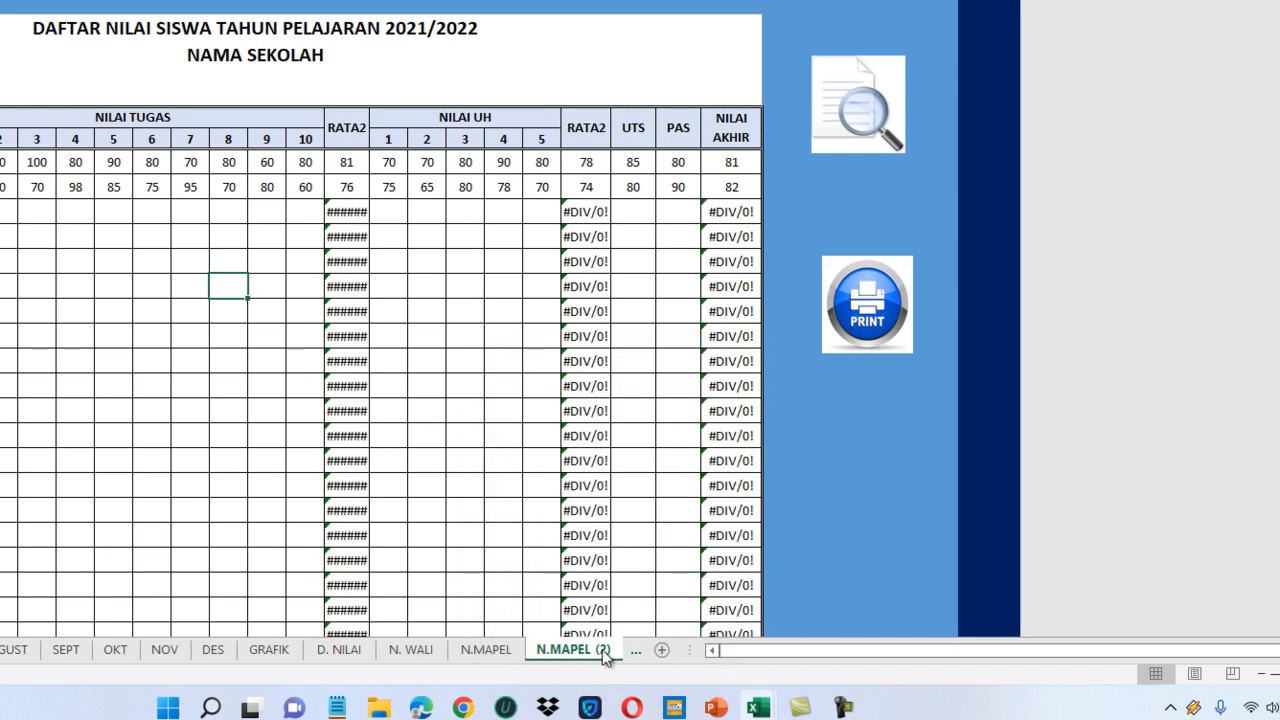
Create another copy of the grade sheet from N.MAPEL (2), also placed before SEKOLAH (14).
{"action": "right_click", "coordinate": [602, 649]}
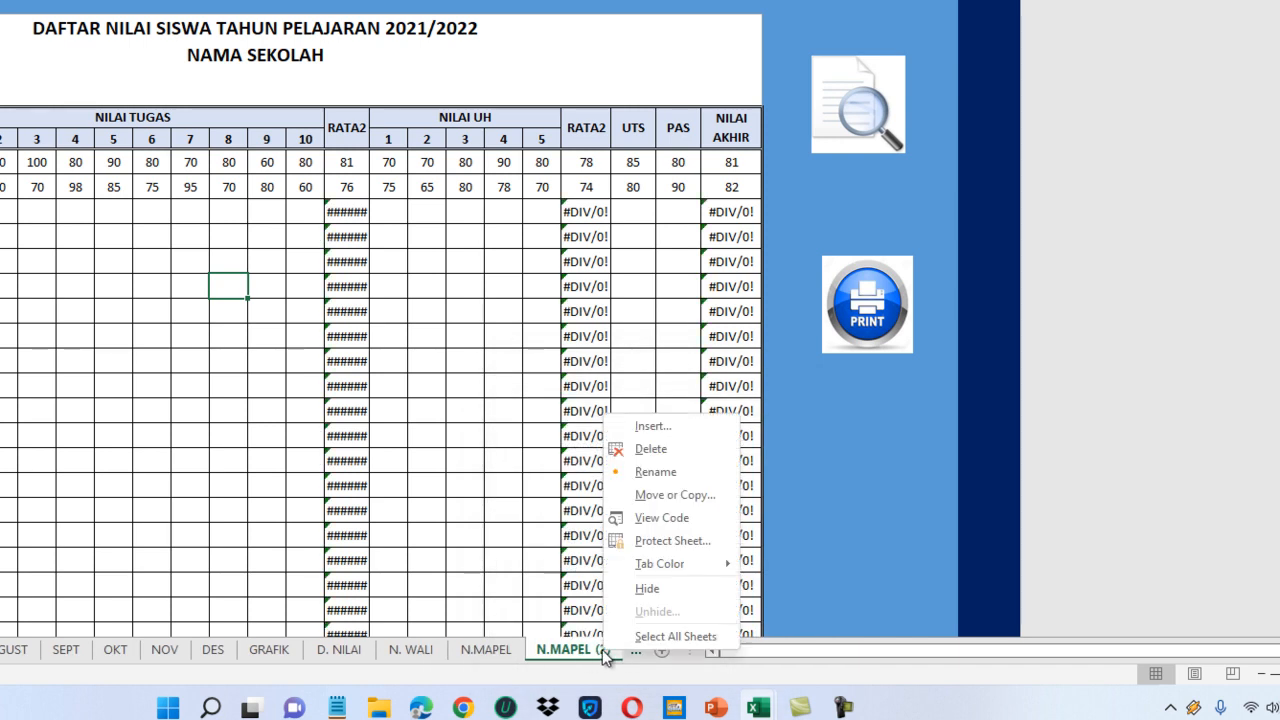
{"action": "left_click", "coordinate": [670, 497]}
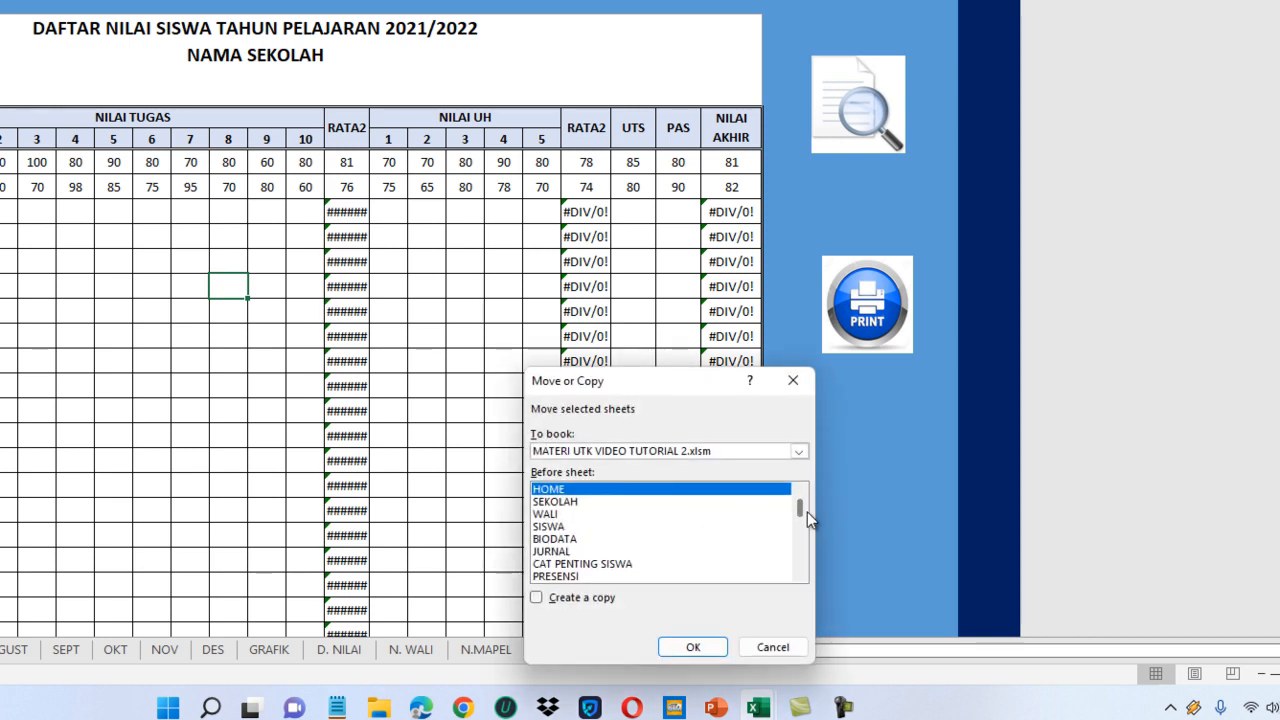
{"action": "left_click_drag", "start_coordinate": [798, 504], "coordinate": [798, 567]}
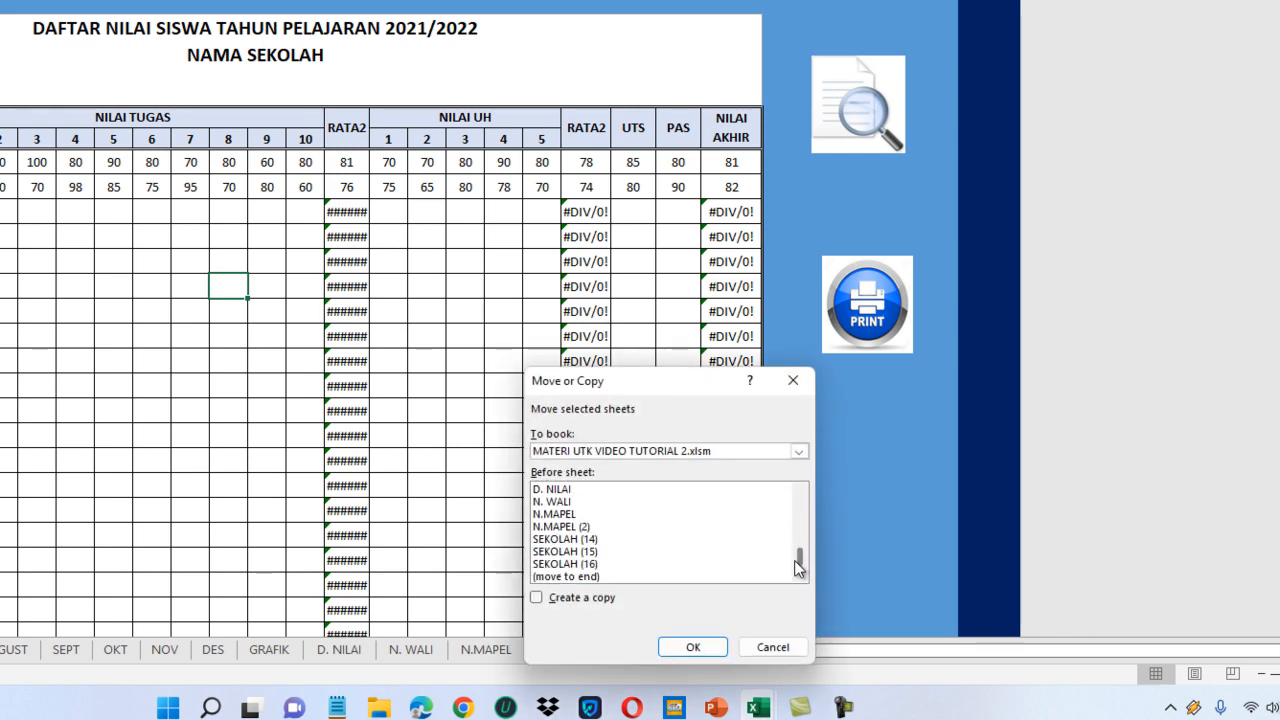
{"action": "left_click", "coordinate": [588, 540]}
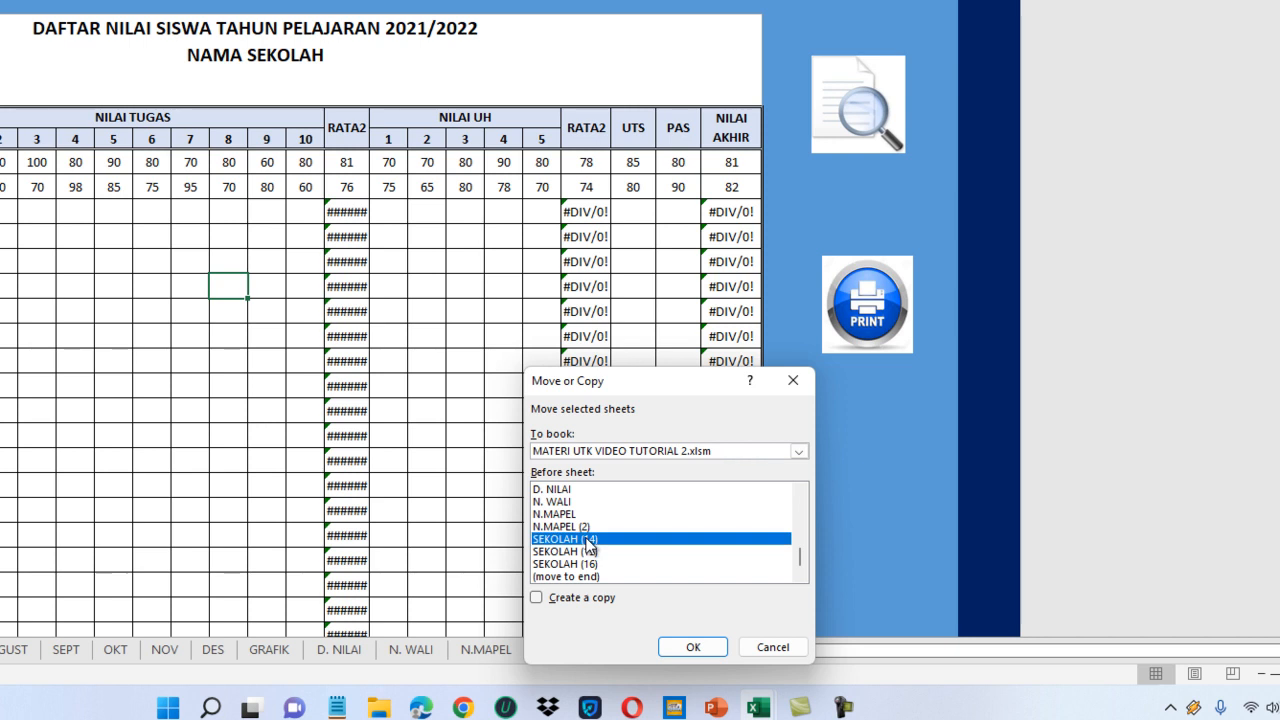
{"action": "left_click", "coordinate": [561, 596]}
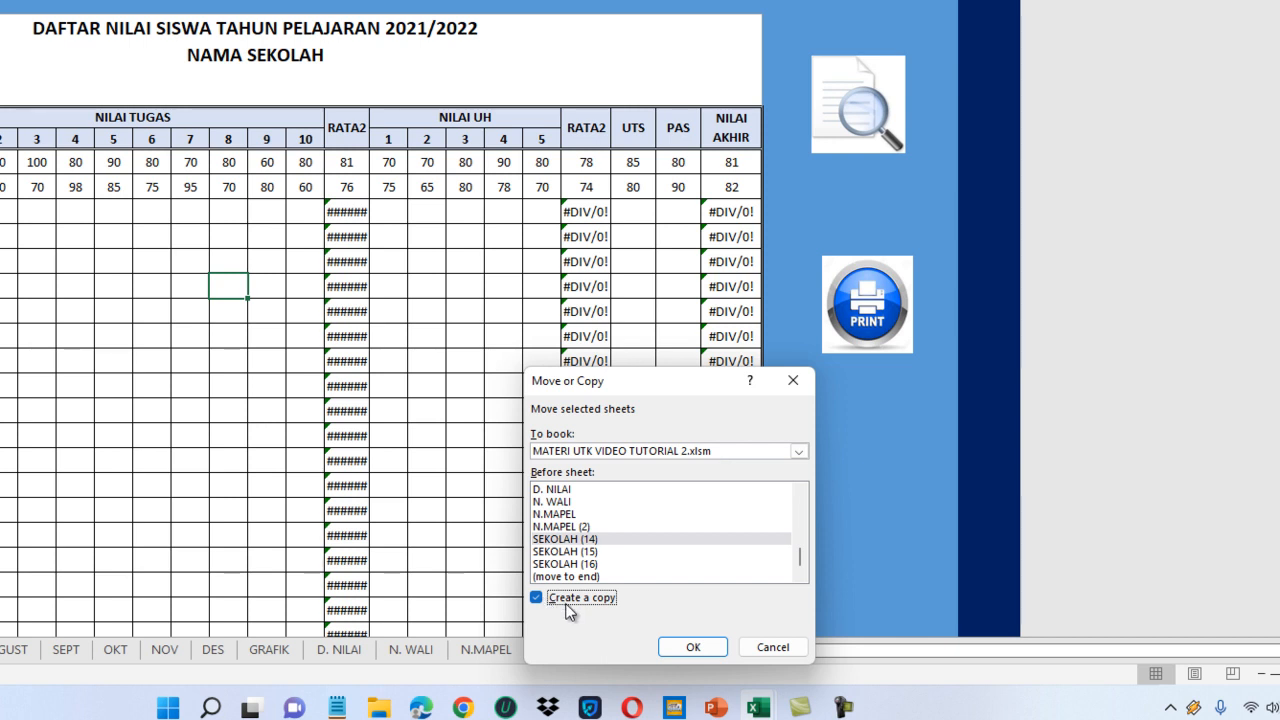
{"action": "left_click", "coordinate": [686, 648]}
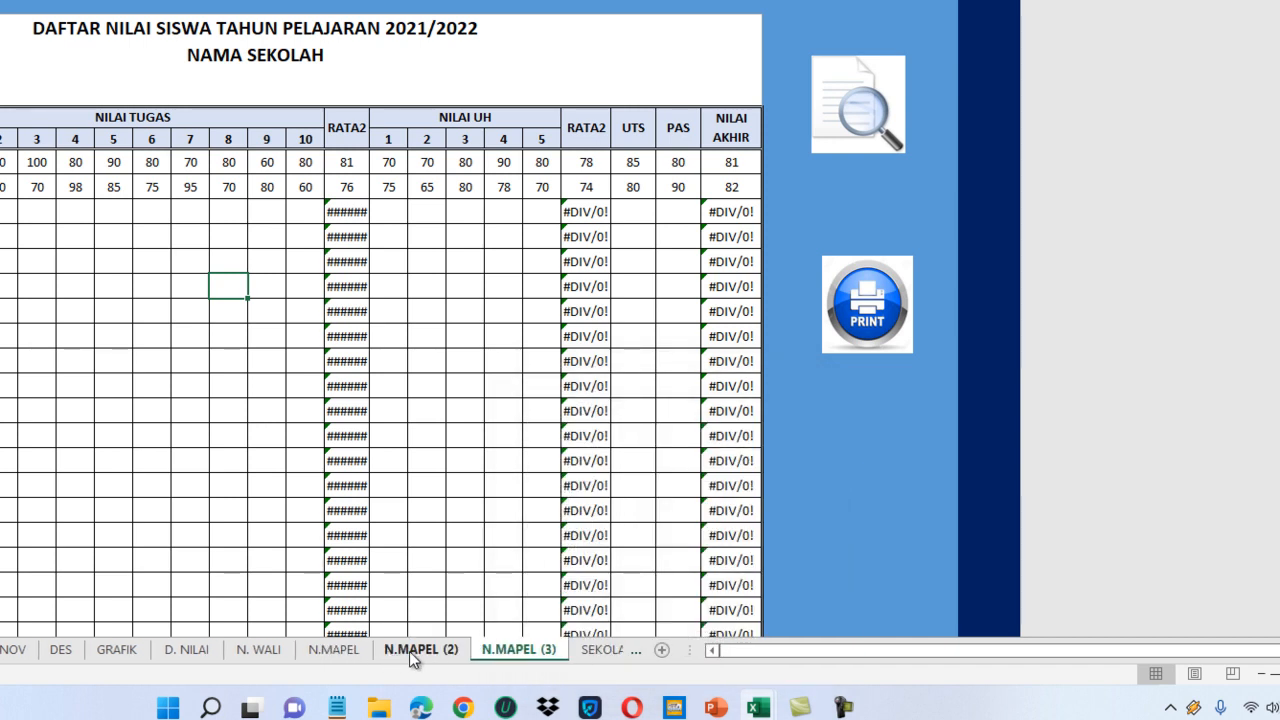
Rename the N.MAPEL sheet as NILAI 9A.
{"action": "double_click", "coordinate": [357, 652]}
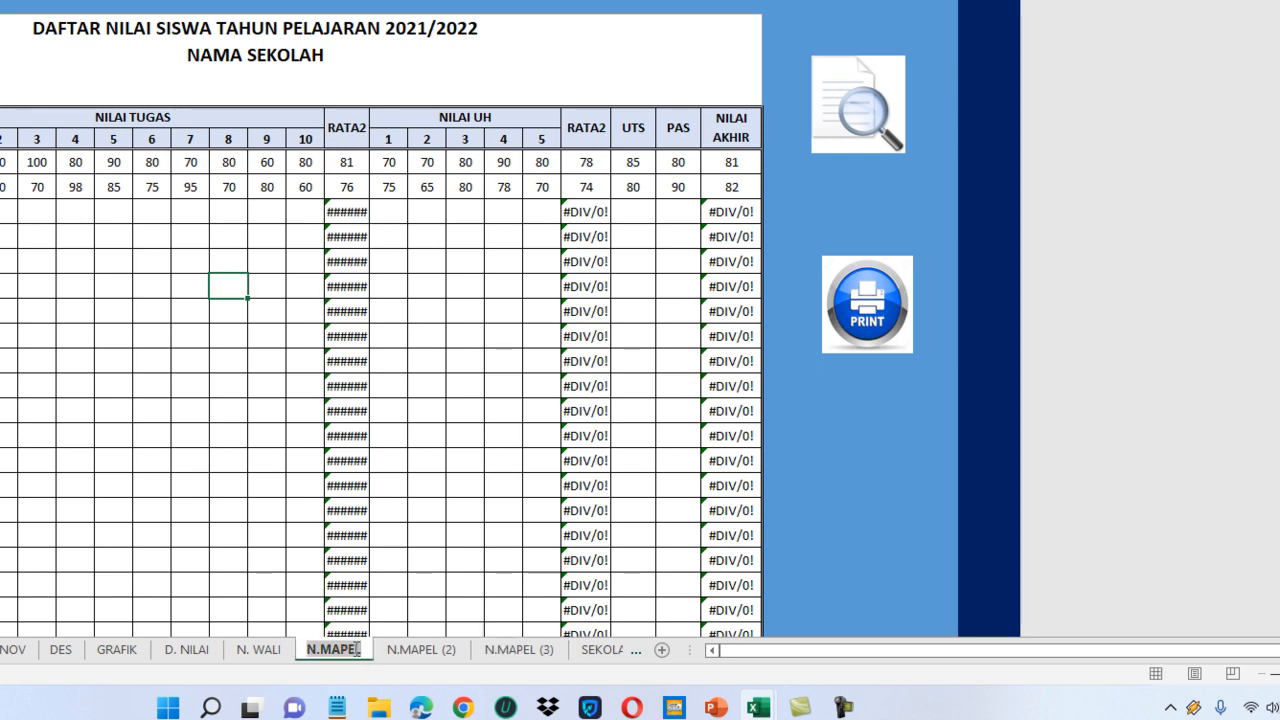
{"action": "type", "text": "NILAI"}
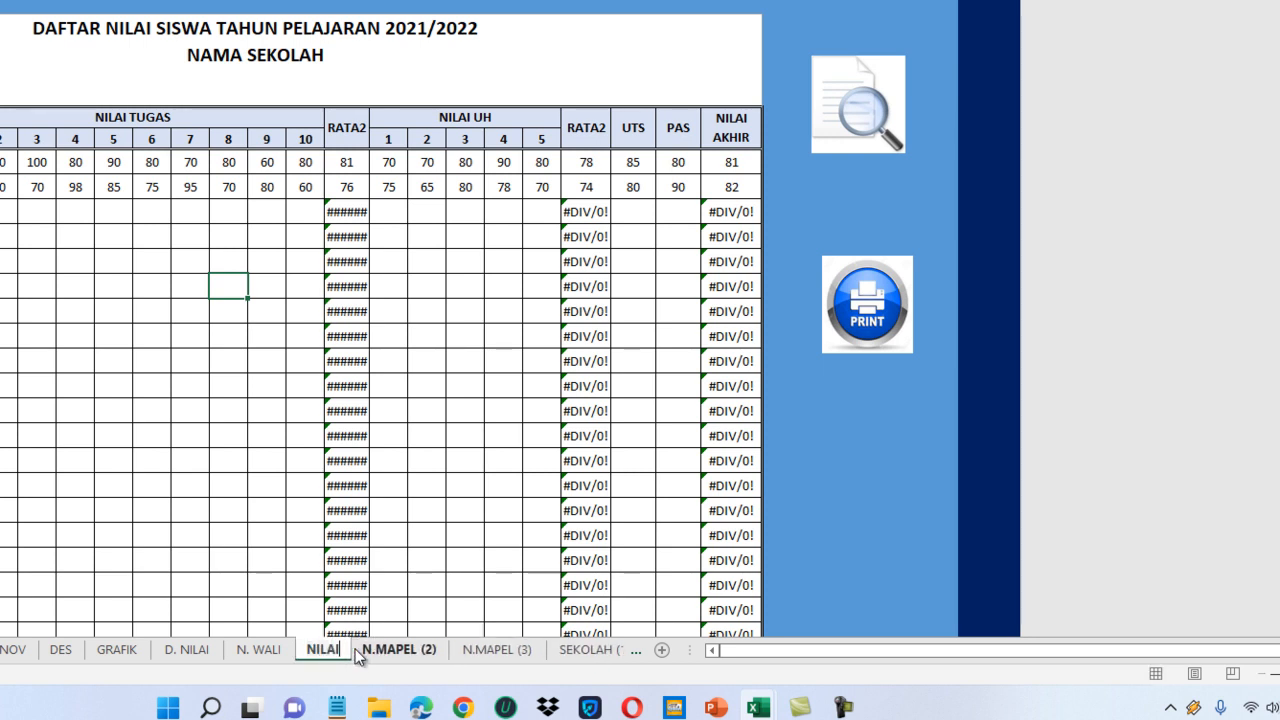
{"action": "type", "text": " 9A"}
{"action": "key", "text": "Return"}
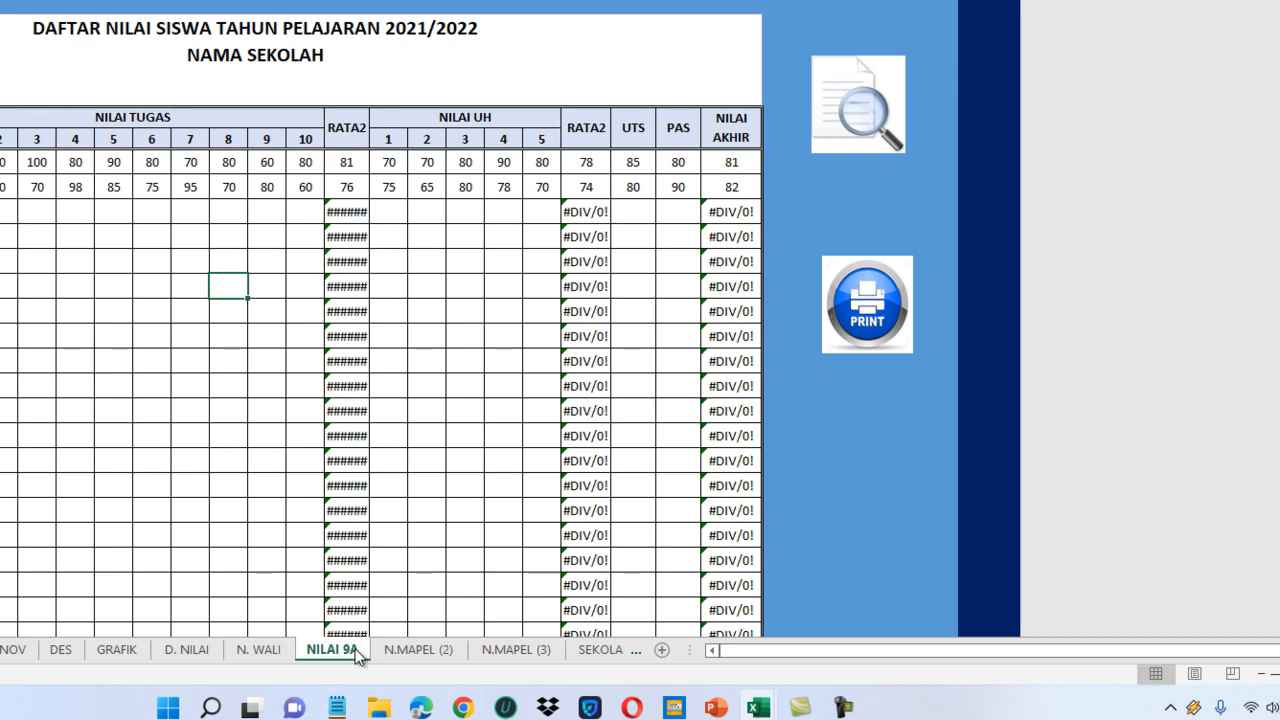
Rename the N.MAPEL (2) sheet as NILAI 9B.
{"action": "double_click", "coordinate": [410, 650]}
{"action": "type", "text": "NILAI"}
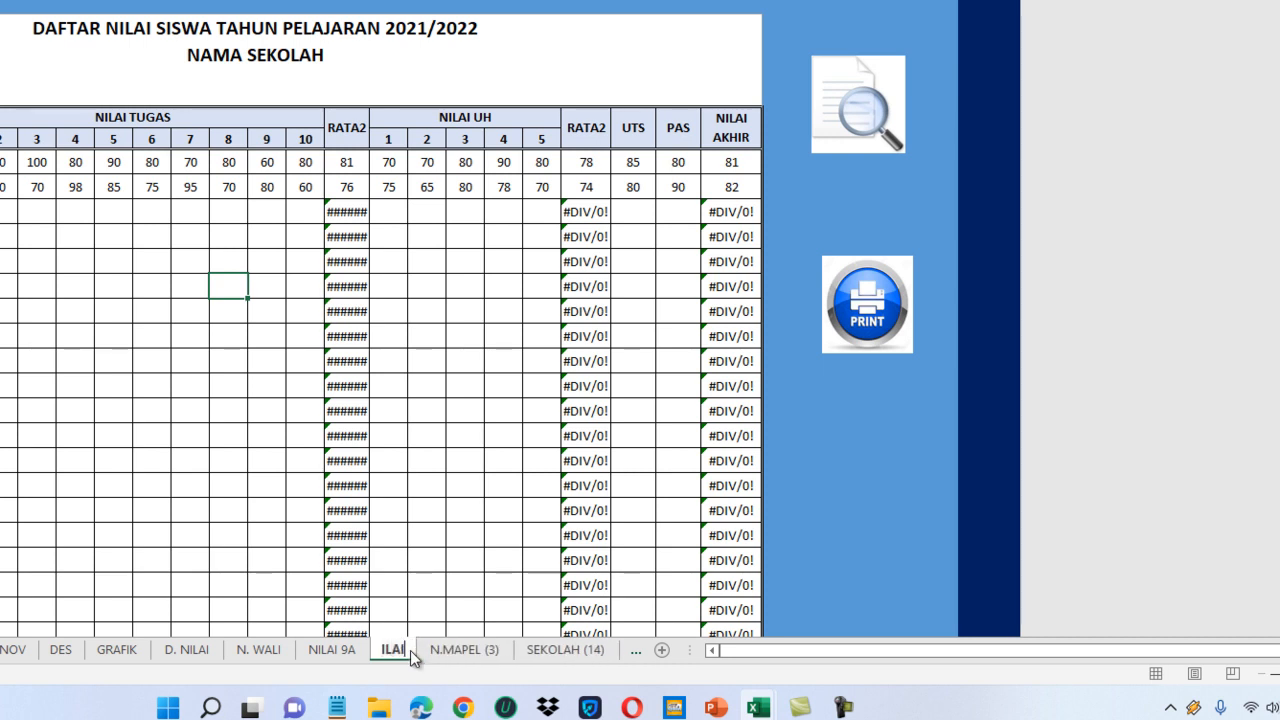
{"action": "key", "text": "BackSpace"}
{"action": "key", "text": "BackSpace"}
{"action": "key", "text": "BackSpace"}
{"action": "key", "text": "BackSpace"}
{"action": "type", "text": "N"}
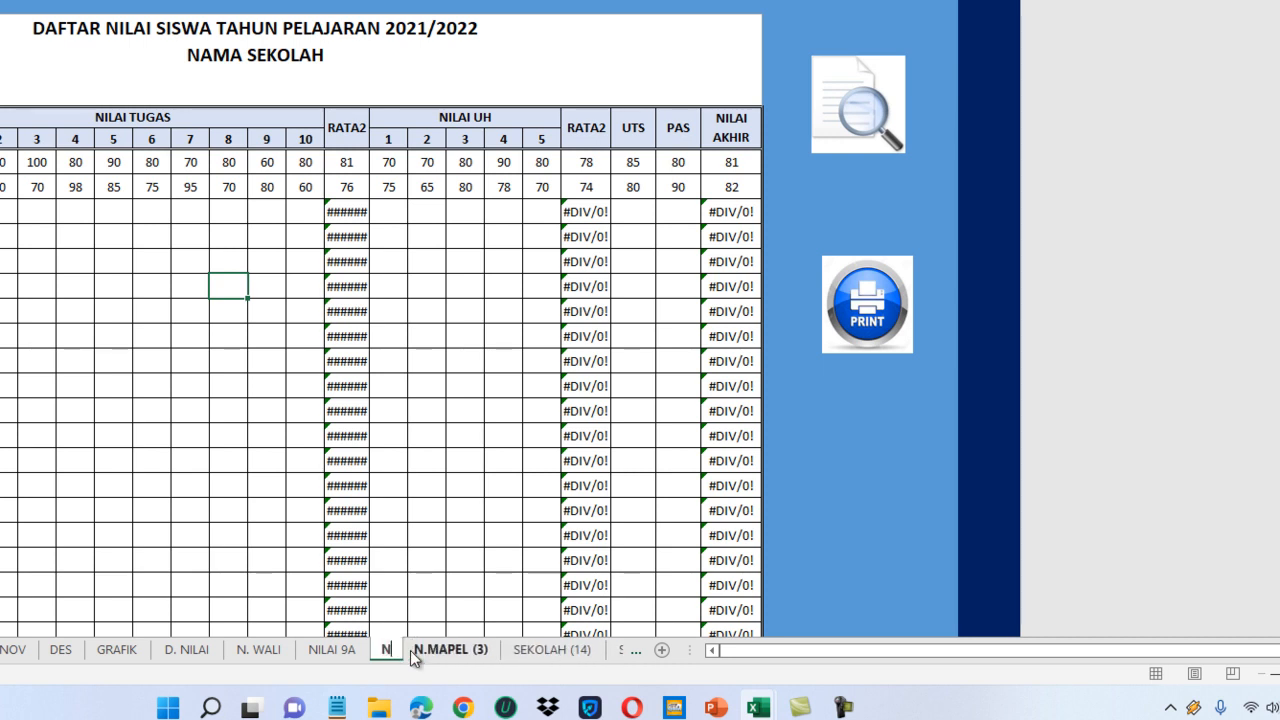
{"action": "type", "text": "ILAI 9B"}
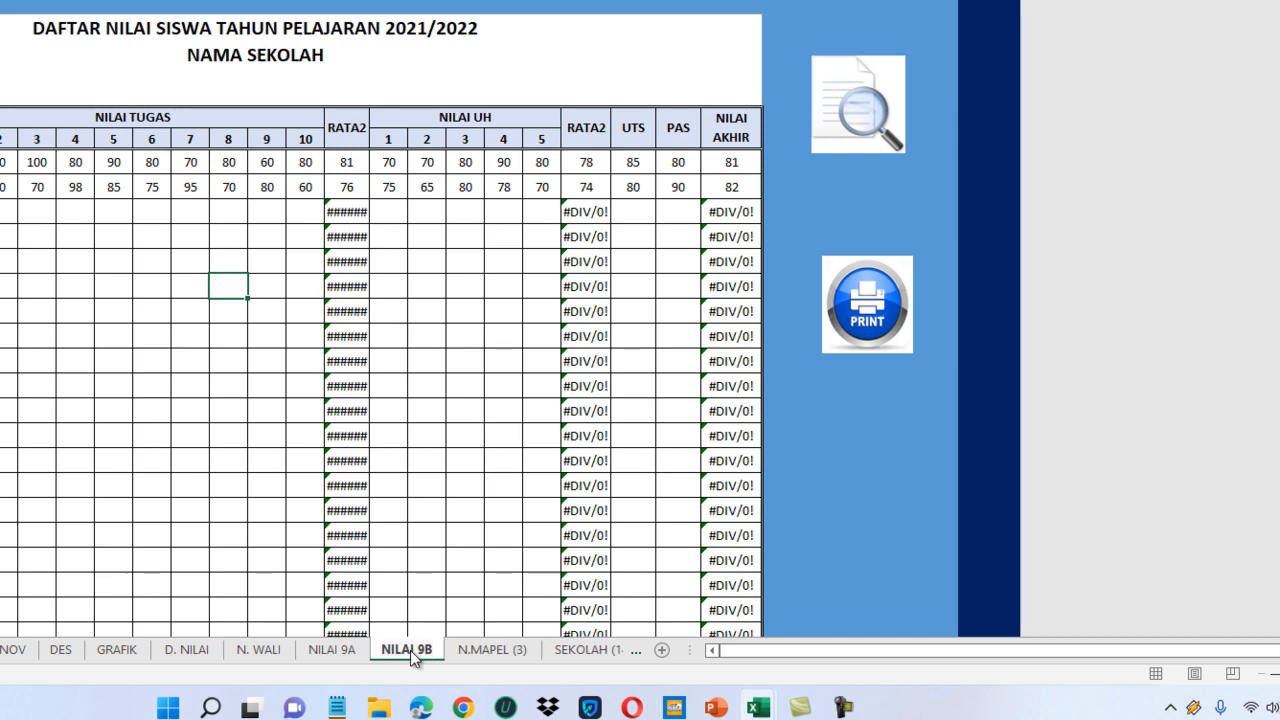
{"action": "key", "text": "Return"}
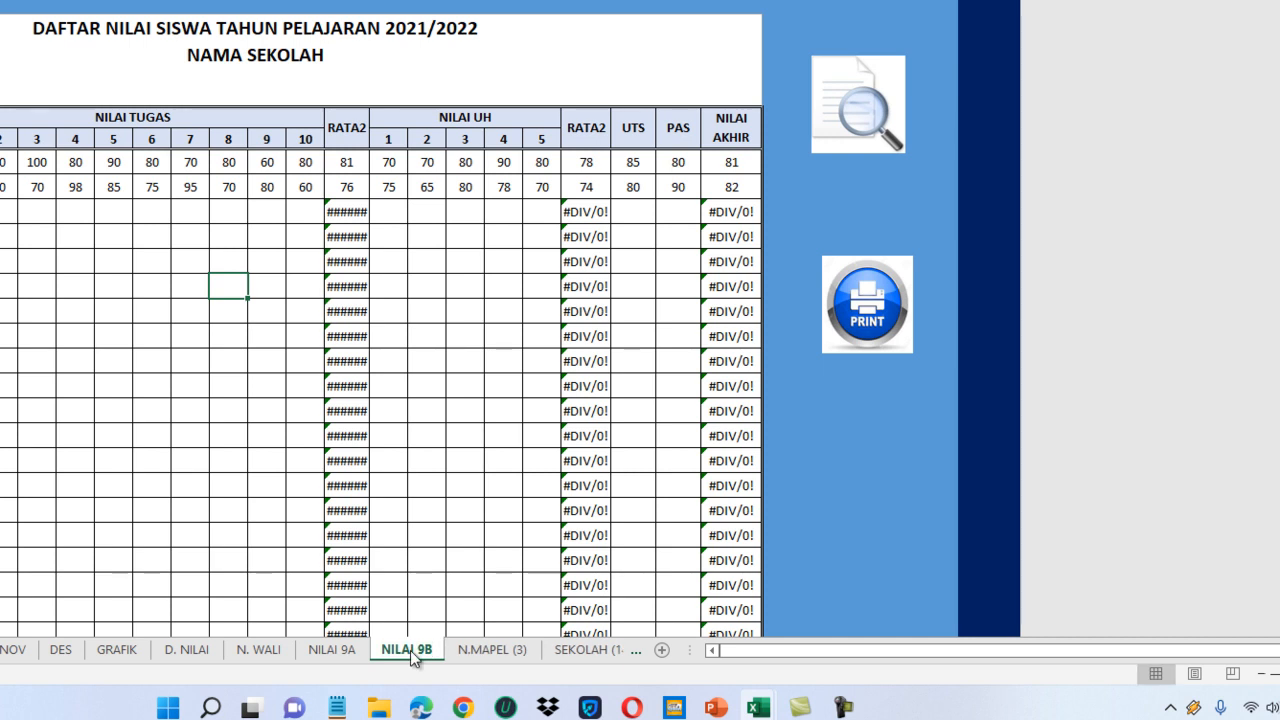
Rename the N.MAPEL (3) sheet as NILAI 9C.
{"action": "double_click", "coordinate": [489, 647]}
{"action": "type", "text": "NILAI"}
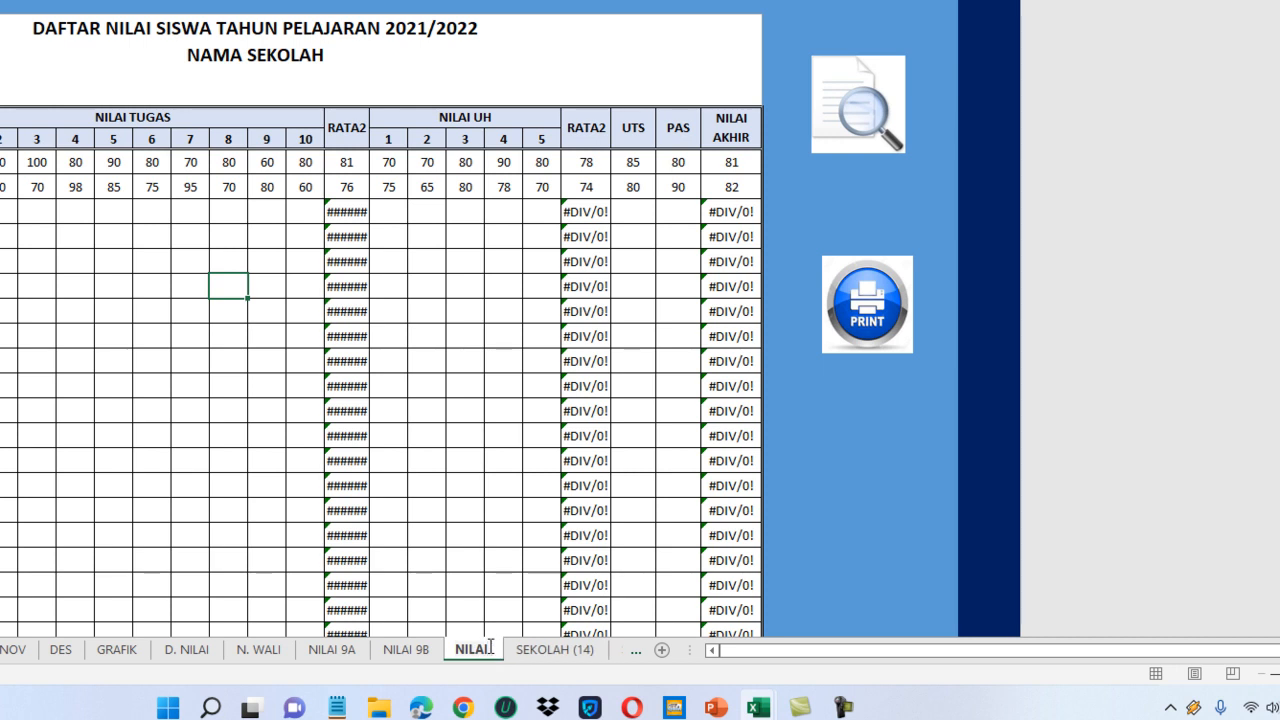
{"action": "key", "text": "Return"}
{"action": "type", "text": "9C"}
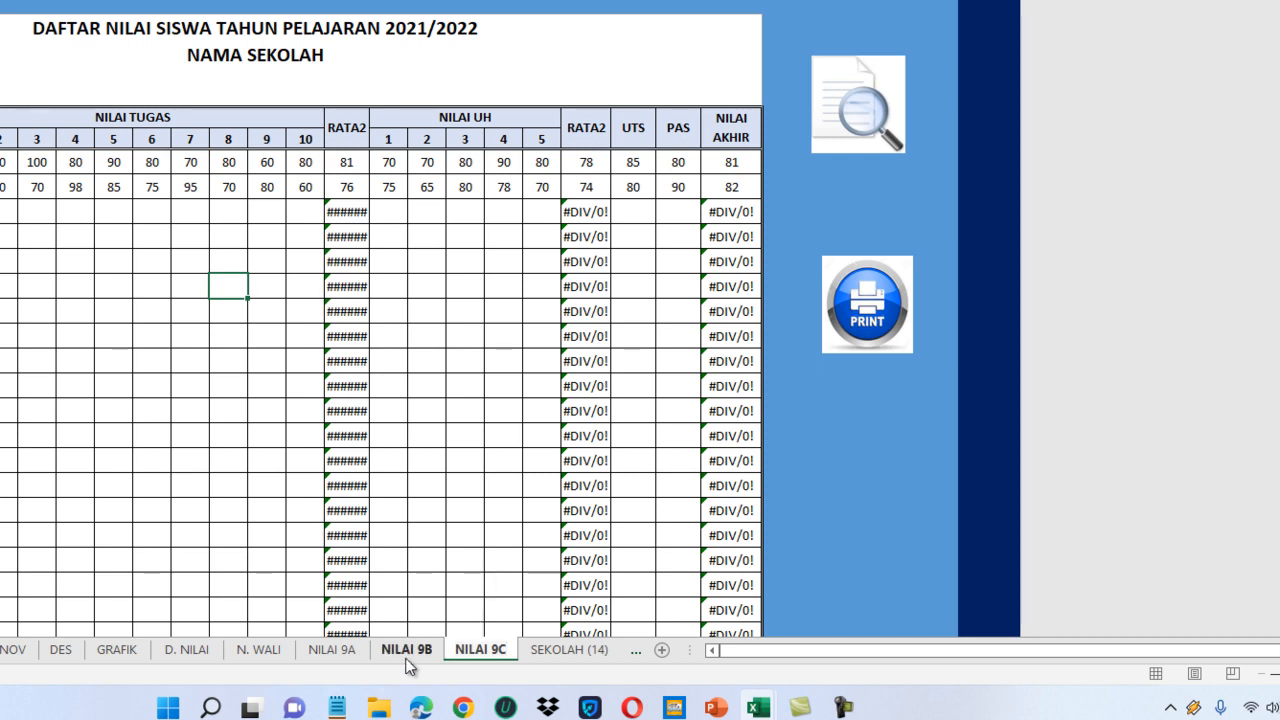
{"action": "key", "text": "Return"}
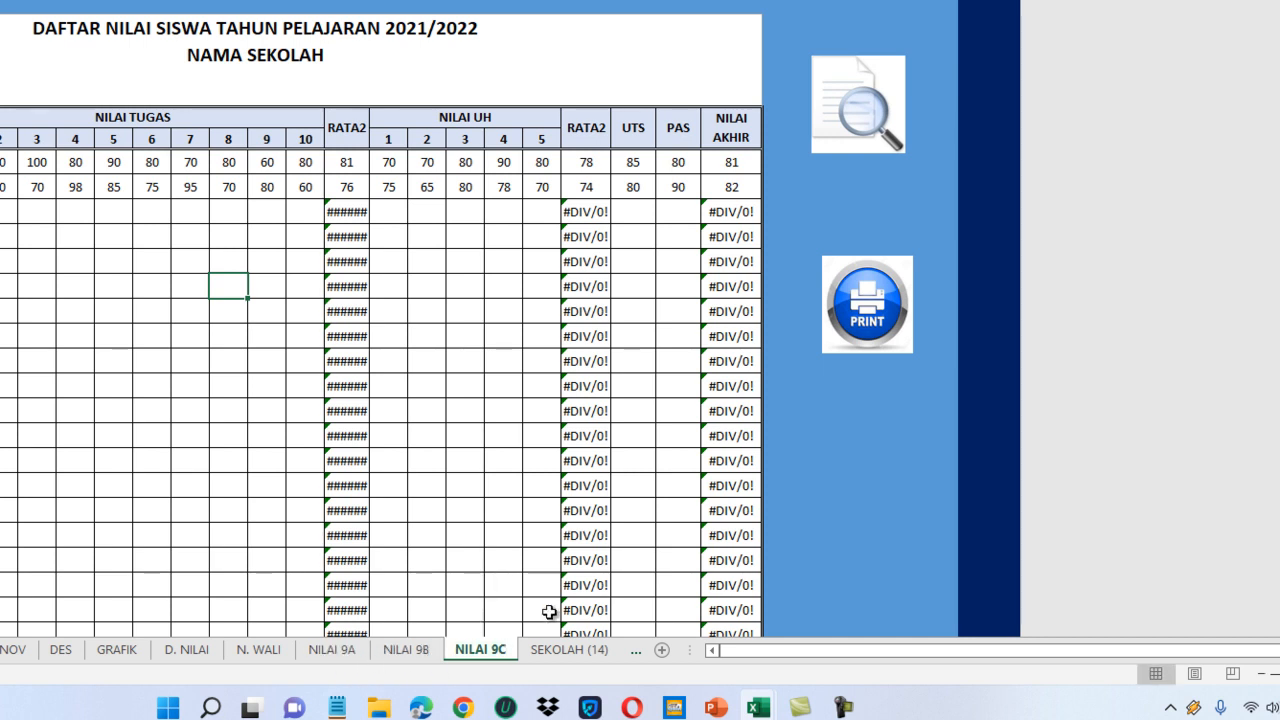
On the NILAI 9A sheet, link the IX A button to the NILAI 9A sheet in this document.
{"action": "left_click", "coordinate": [317, 650]}
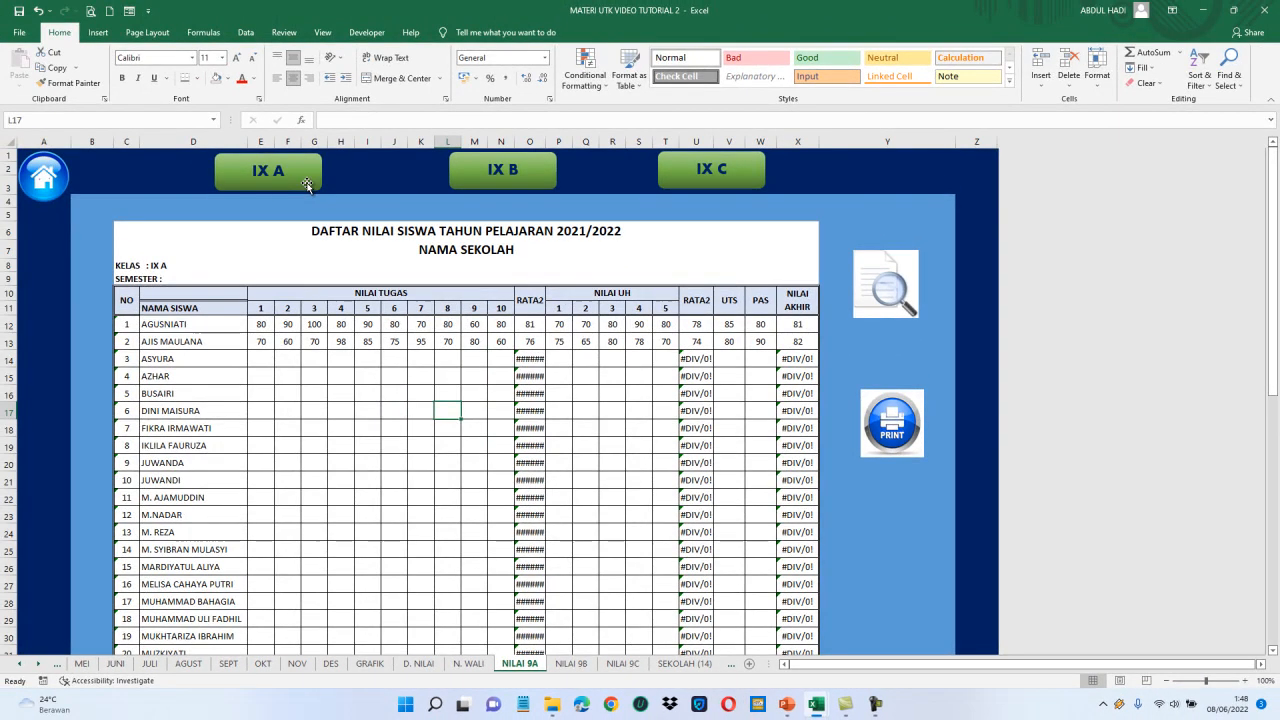
{"action": "left_click", "coordinate": [230, 126]}
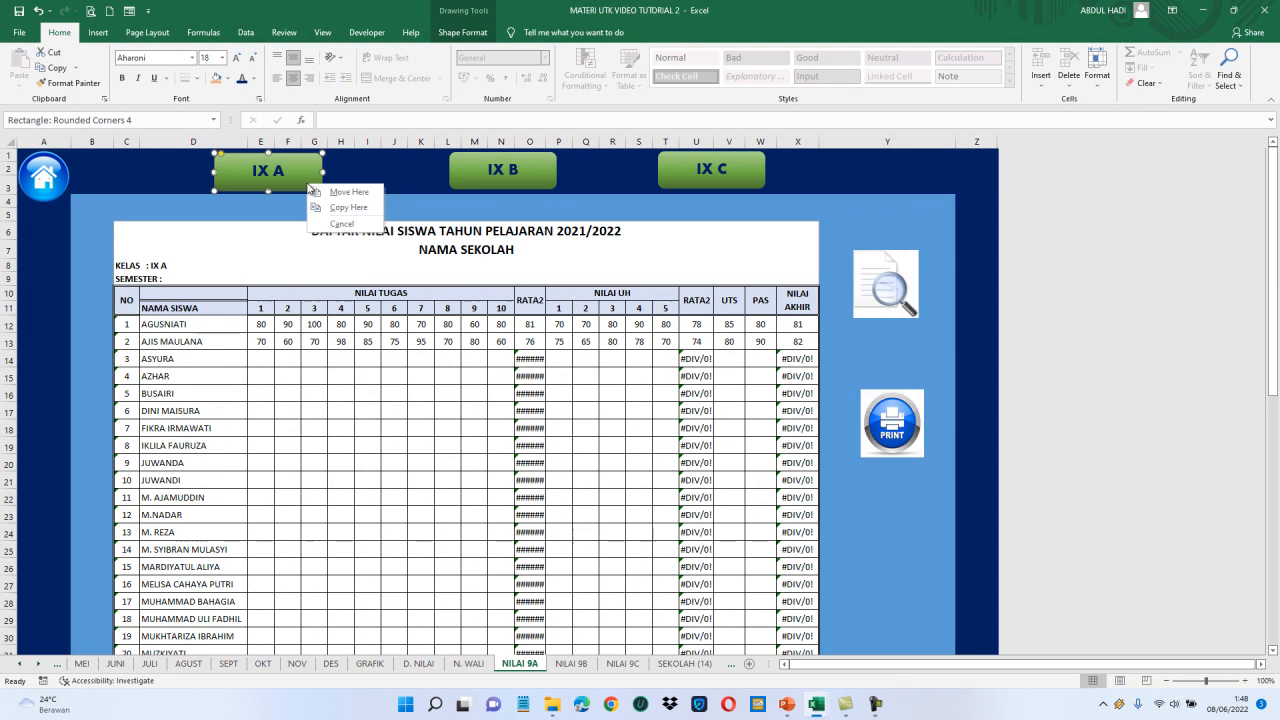
{"action": "right_click", "coordinate": [298, 182]}
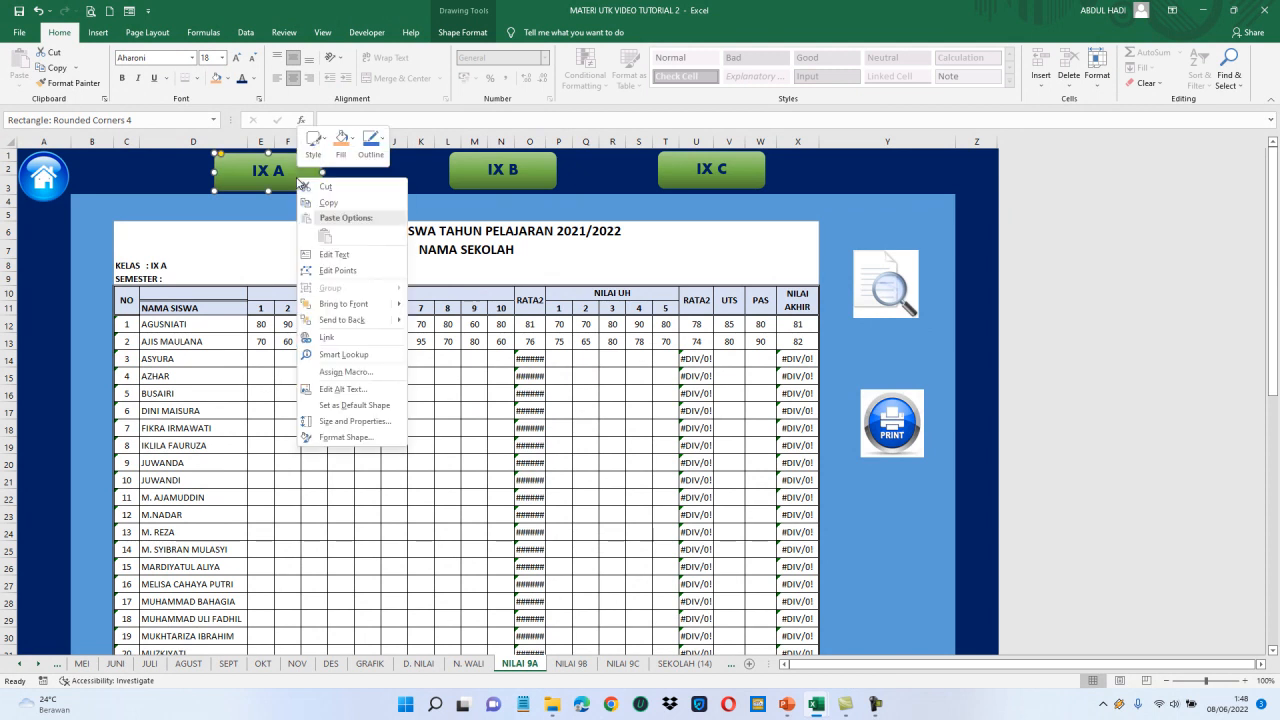
{"action": "left_click", "coordinate": [344, 338]}
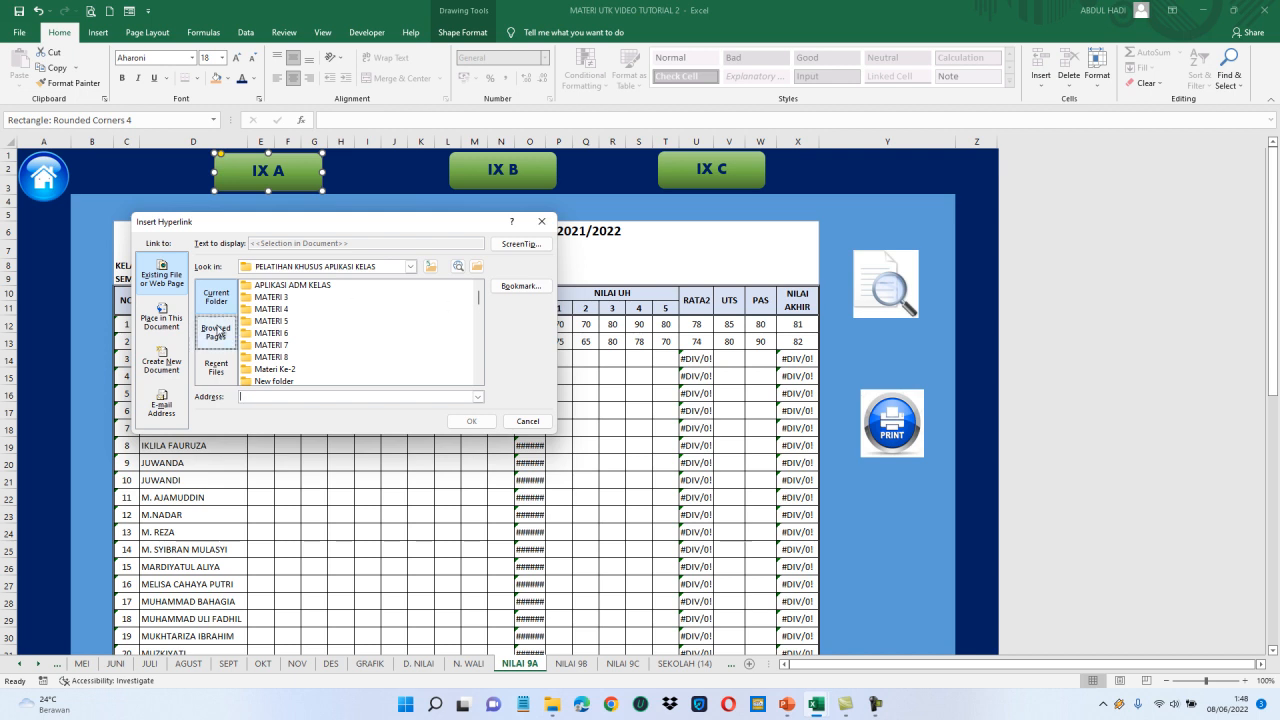
{"action": "left_click", "coordinate": [166, 320]}
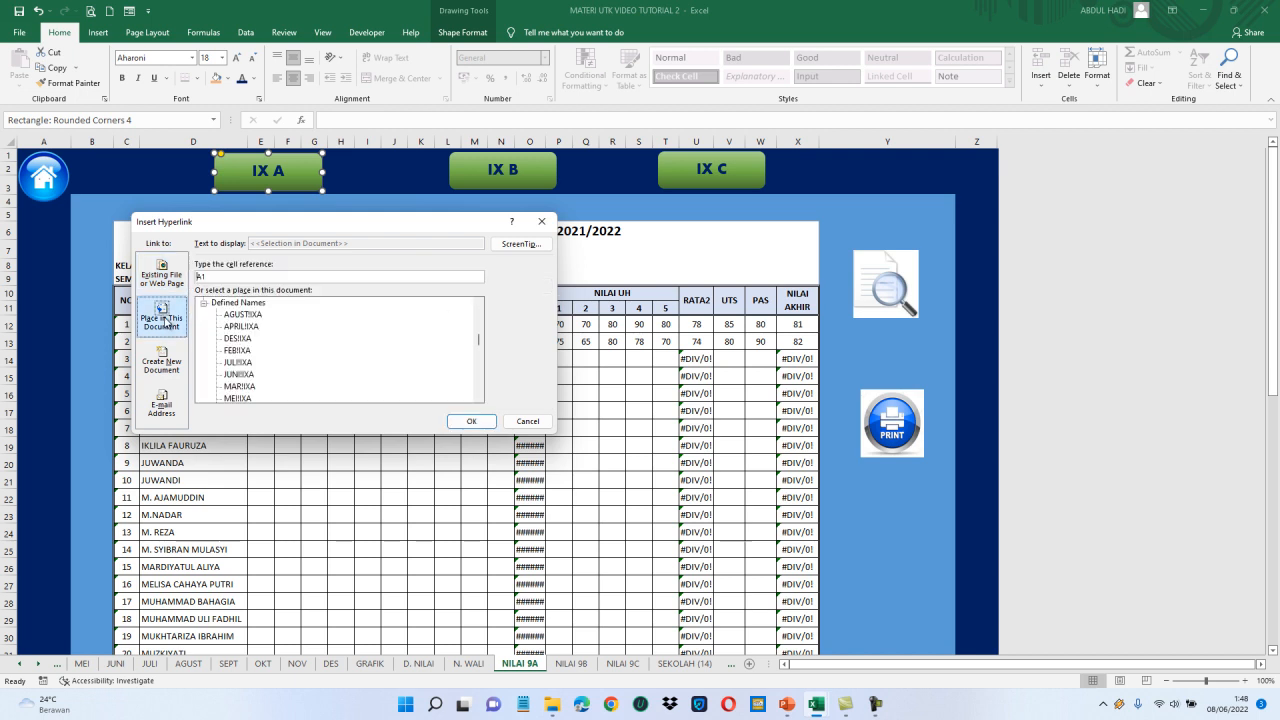
{"action": "mouse_move", "coordinate": [478, 343]}
{"action": "left_mouse_down"}
{"action": "mouse_move", "coordinate": [478, 376]}
{"action": "mouse_move", "coordinate": [475, 325]}
{"action": "left_mouse_up"}
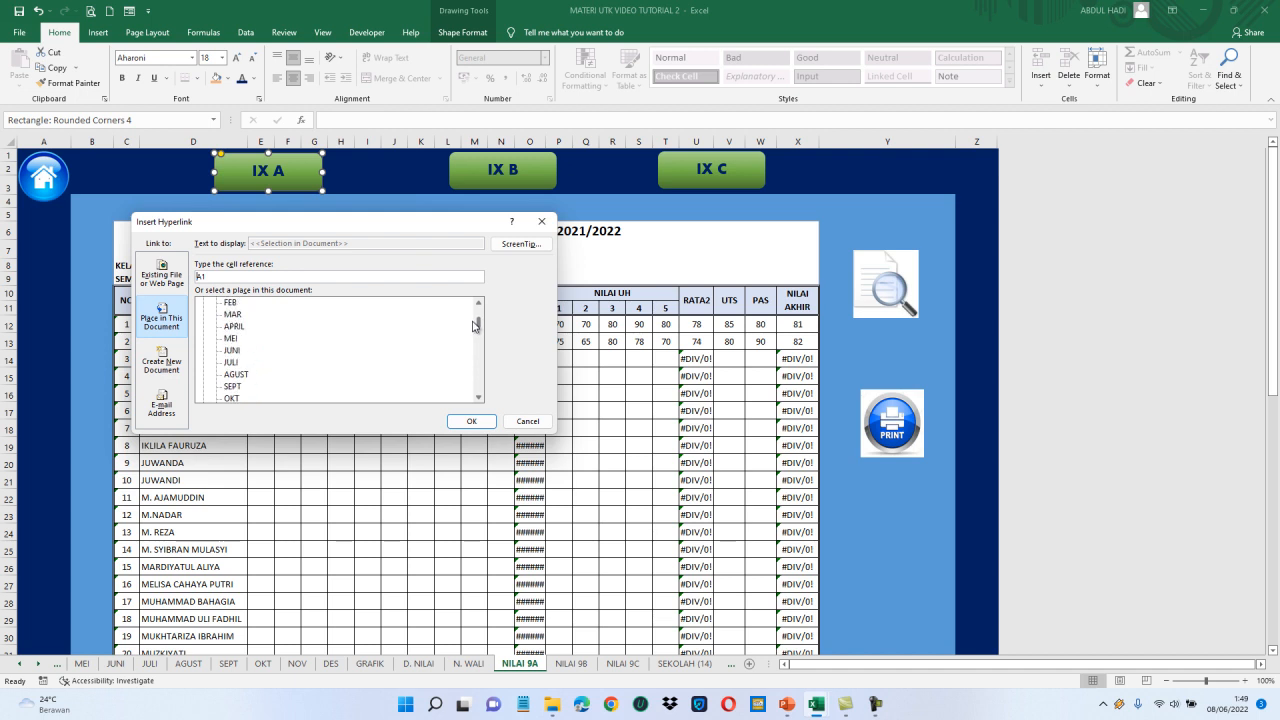
{"action": "left_click", "coordinate": [479, 400]}
{"action": "left_click", "coordinate": [479, 400]}
{"action": "left_click", "coordinate": [479, 400]}
{"action": "left_click", "coordinate": [479, 400]}
{"action": "left_click", "coordinate": [479, 400]}
{"action": "left_click", "coordinate": [479, 400]}
{"action": "left_click", "coordinate": [479, 400]}
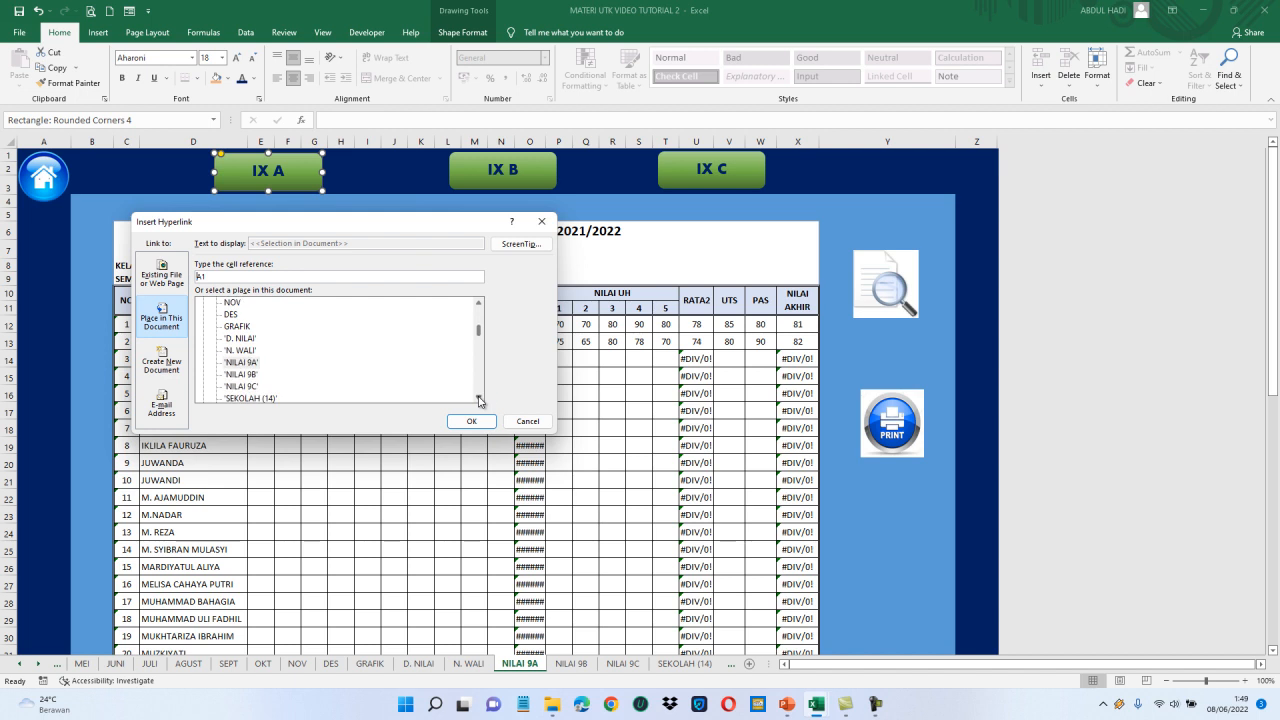
{"action": "left_click", "coordinate": [251, 366]}
{"action": "left_click", "coordinate": [471, 421]}
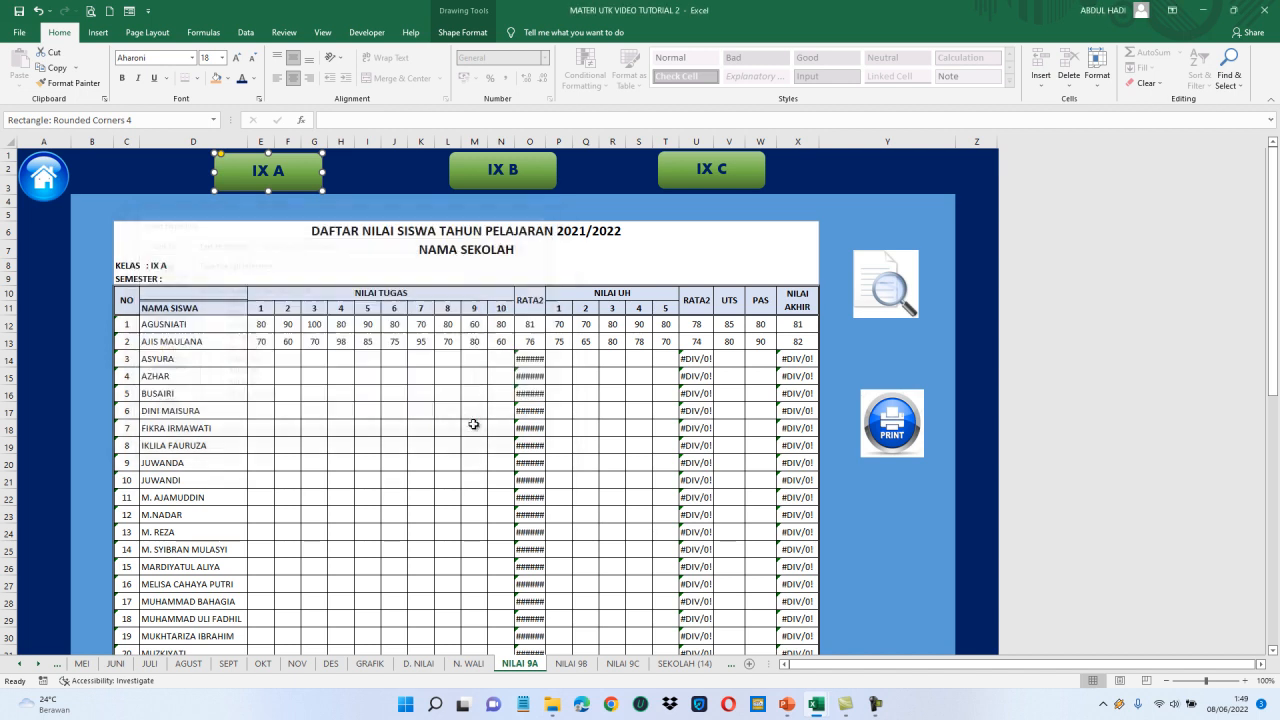
Link the IX B button to the NILAI 9B sheet in this document.
{"action": "left_click", "coordinate": [480, 179]}
{"action": "right_click", "coordinate": [482, 182]}
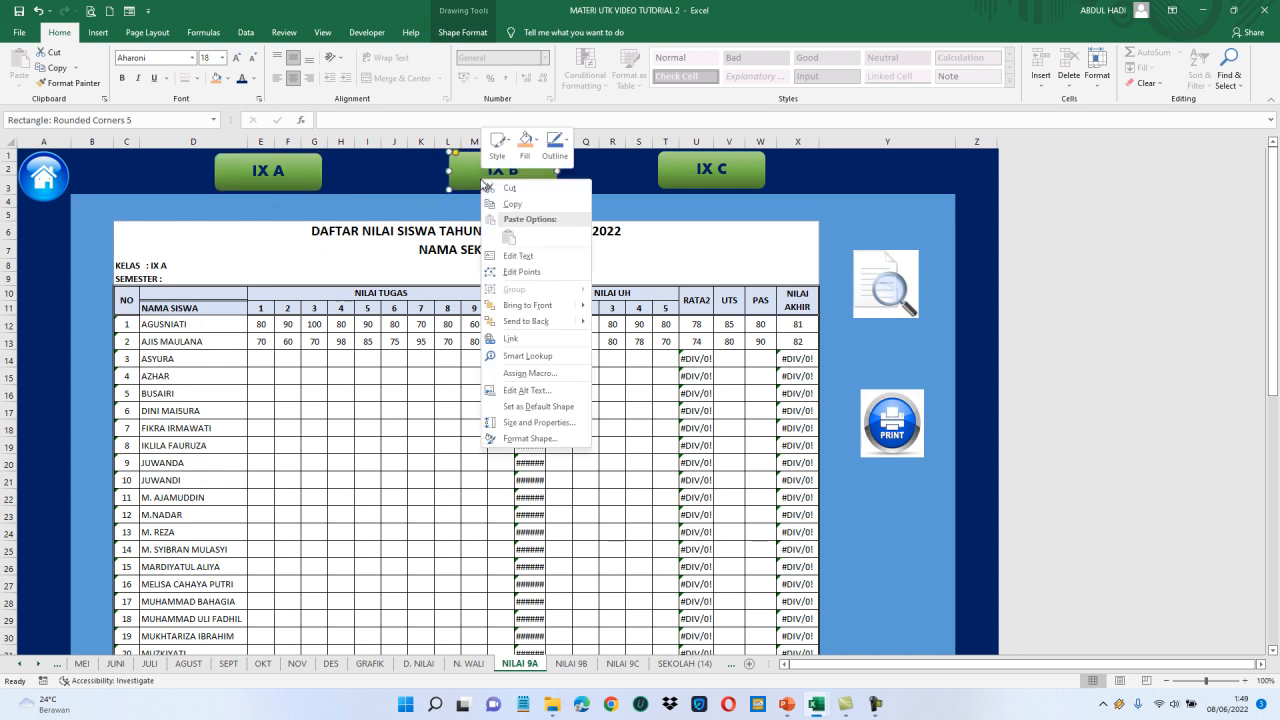
{"action": "left_click", "coordinate": [538, 340]}
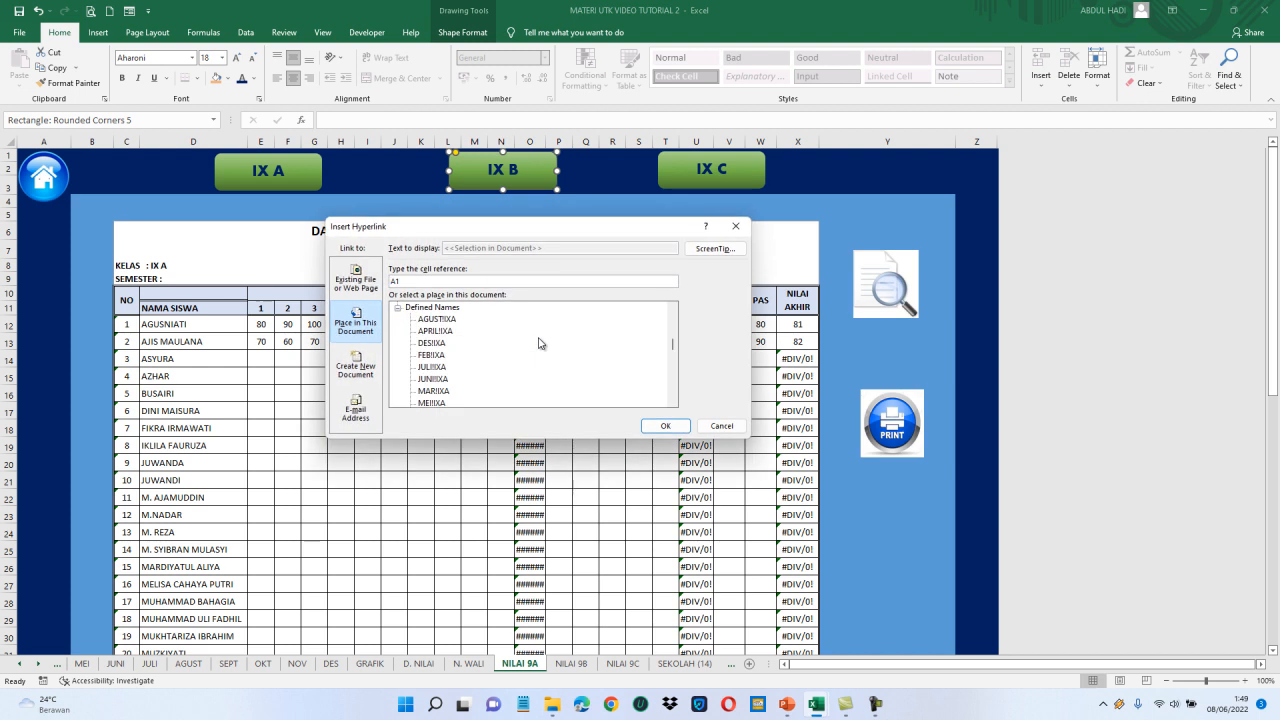
{"action": "left_click", "coordinate": [436, 392]}
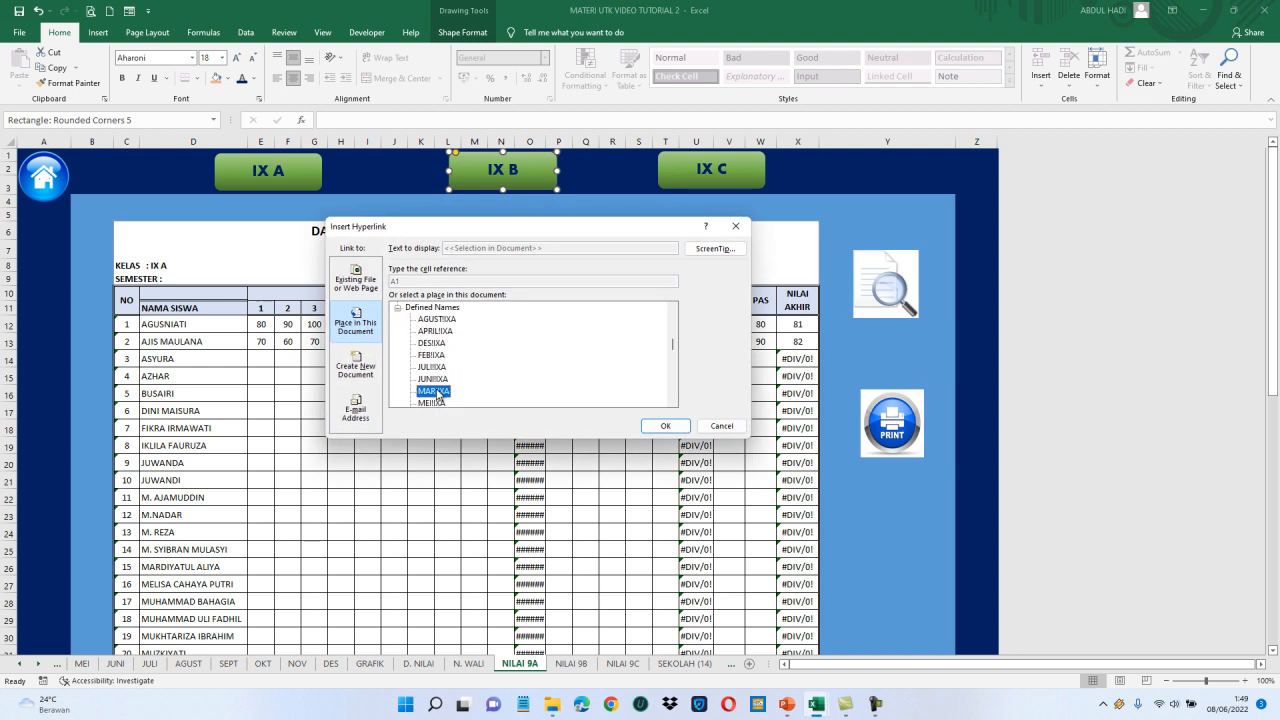
{"action": "key", "text": "Up"}
{"action": "key", "text": "Up"}
{"action": "key", "text": "Up"}
{"action": "key", "text": "Up"}
{"action": "key", "text": "Up"}
{"action": "key", "text": "Up"}
{"action": "key", "text": "Up"}
{"action": "key", "text": "Up"}
{"action": "key", "text": "Up"}
{"action": "key", "text": "Up"}
{"action": "key", "text": "Up"}
{"action": "key", "text": "Up"}
{"action": "key", "text": "Up"}
{"action": "key", "text": "Up"}
{"action": "key", "text": "Down"}
{"action": "key", "text": "Down"}
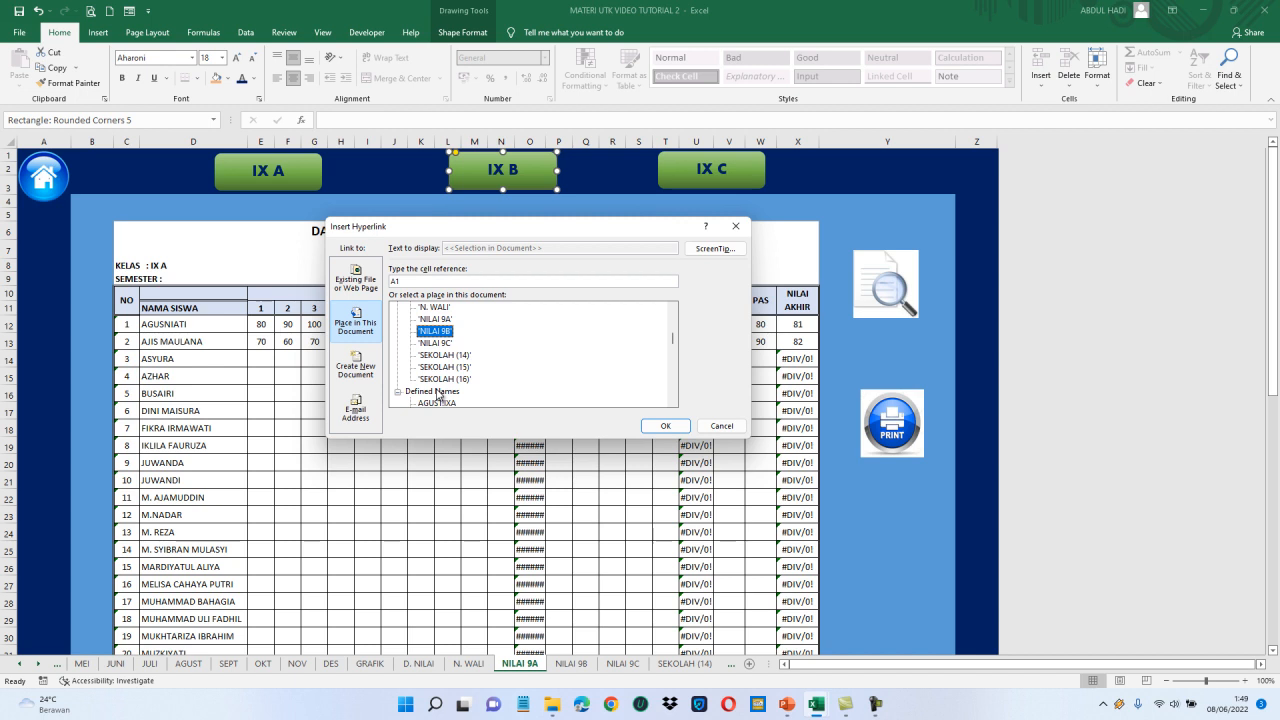
{"action": "key", "text": "Return"}
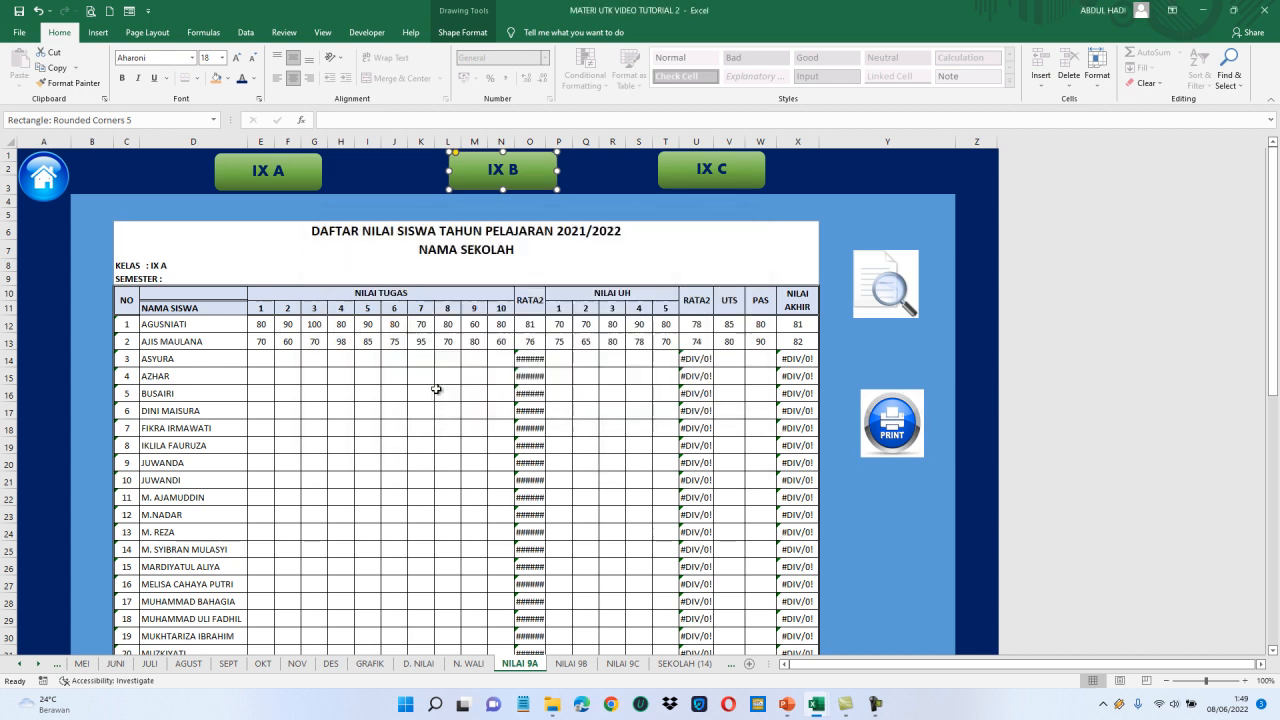
Edit the IX B button's hyperlink and select NILAI 9B as its target again.
{"action": "right_click", "coordinate": [538, 179]}
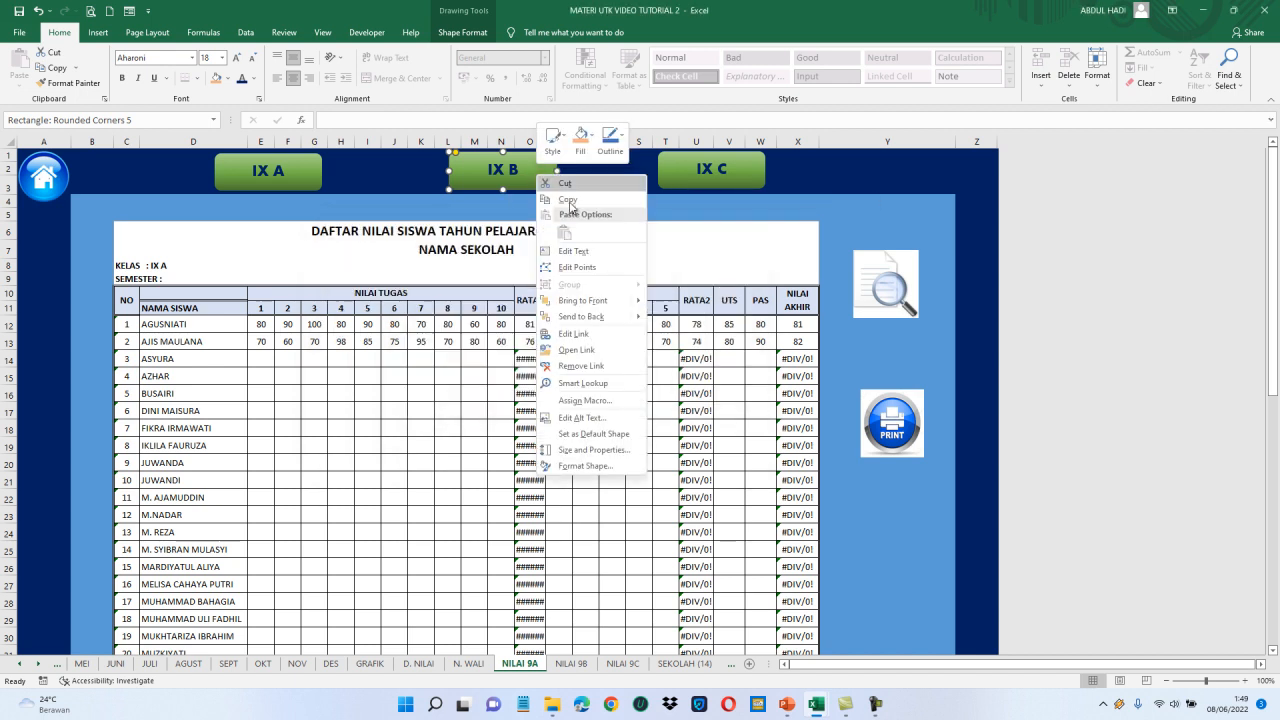
{"action": "left_click", "coordinate": [589, 336]}
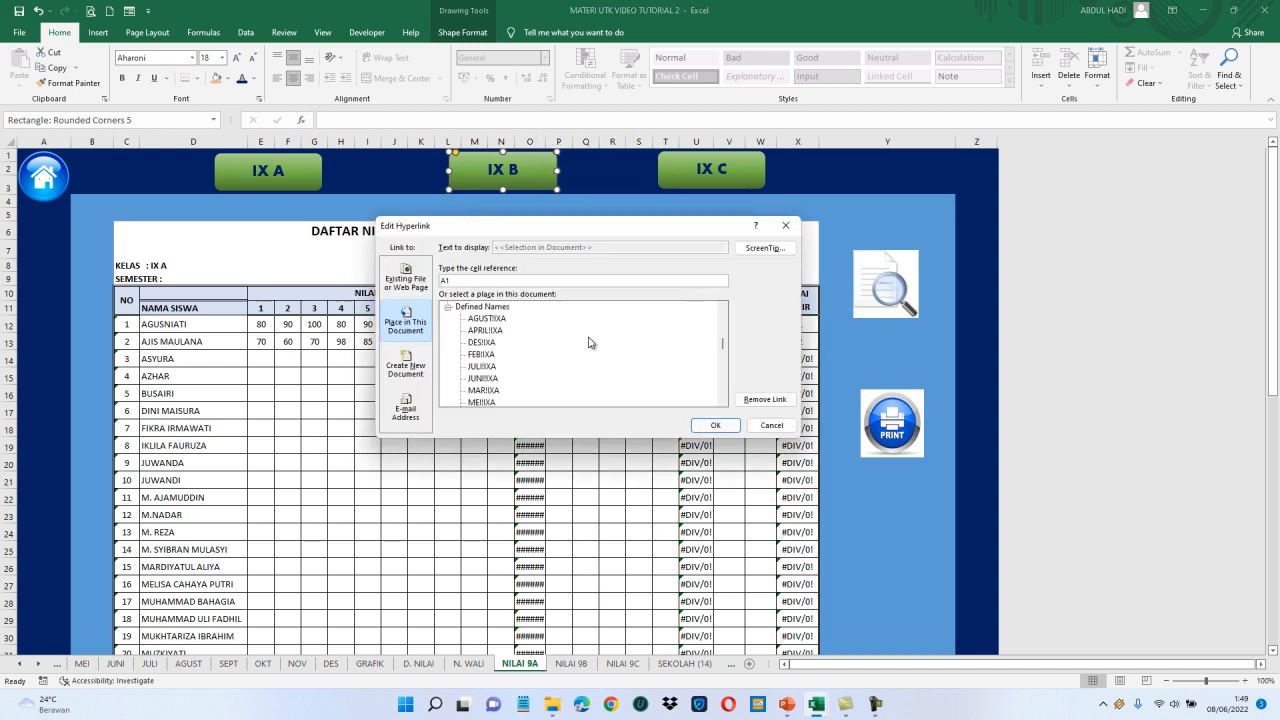
{"action": "mouse_move", "coordinate": [723, 348]}
{"action": "left_mouse_down"}
{"action": "mouse_move", "coordinate": [721, 327]}
{"action": "mouse_move", "coordinate": [721, 338]}
{"action": "left_mouse_up"}
{"action": "left_click", "coordinate": [496, 391]}
{"action": "left_click", "coordinate": [714, 425]}
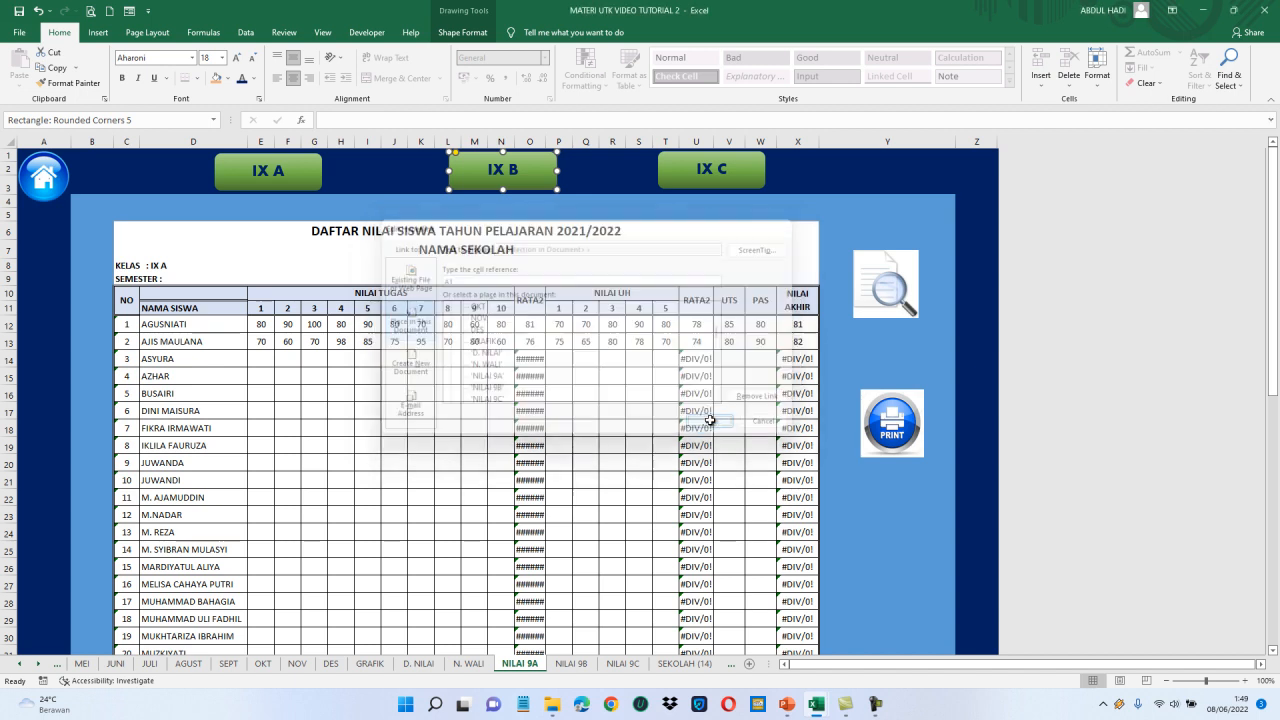
Link the IX C button to the NILAI 9C sheet in this document.
{"action": "left_click", "coordinate": [716, 186], "text": "ctrl"}
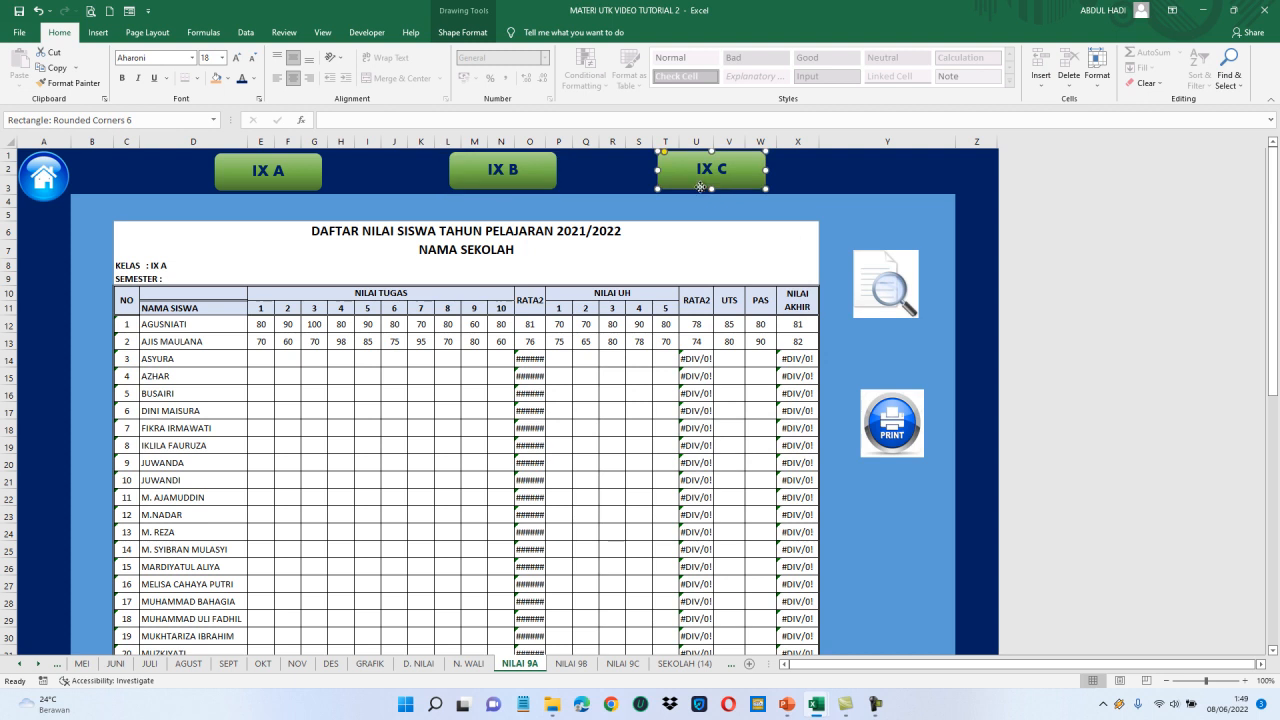
{"action": "right_click", "coordinate": [700, 186]}
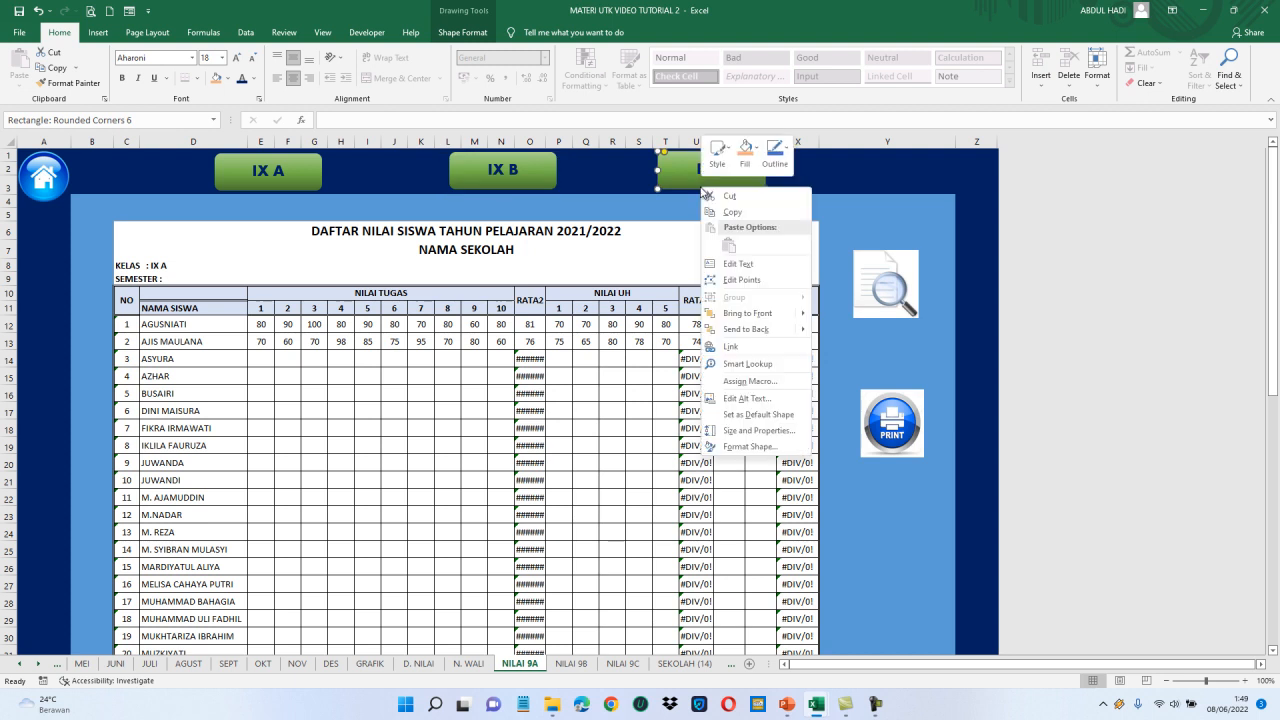
{"action": "left_click", "coordinate": [749, 347]}
{"action": "left_click_drag", "start_coordinate": [885, 357], "coordinate": [885, 350]}
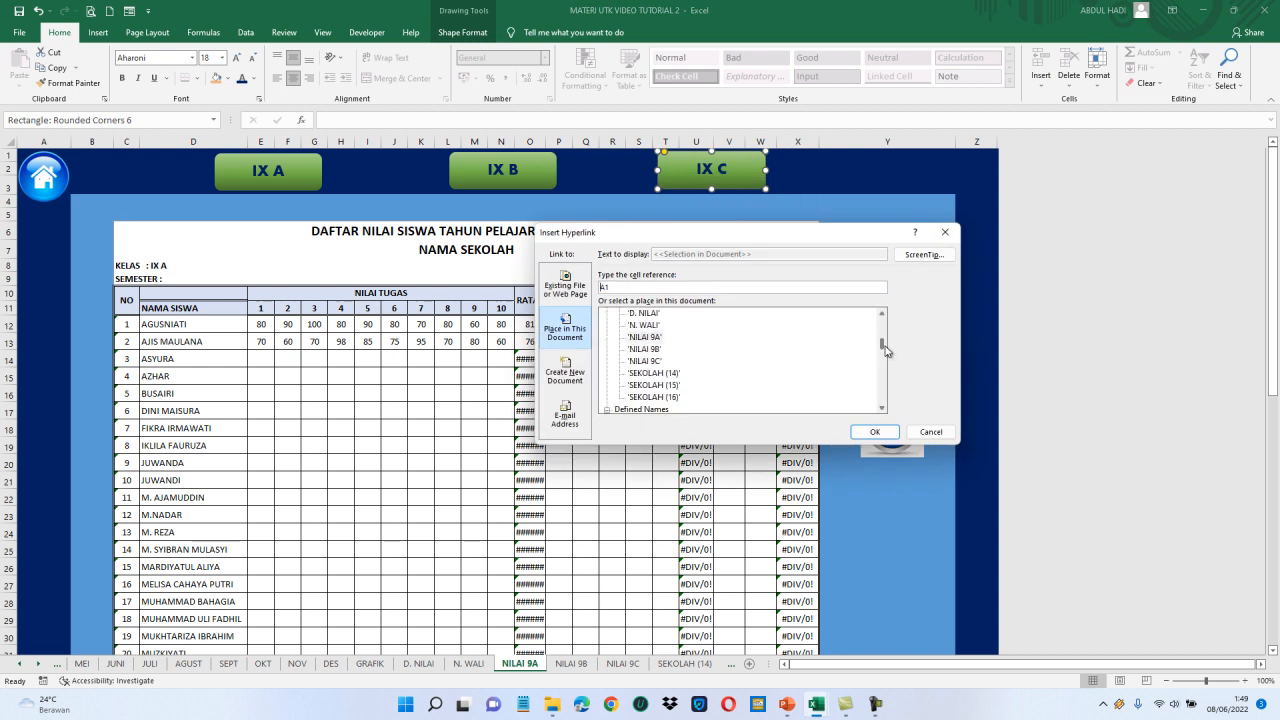
{"action": "left_click", "coordinate": [645, 361]}
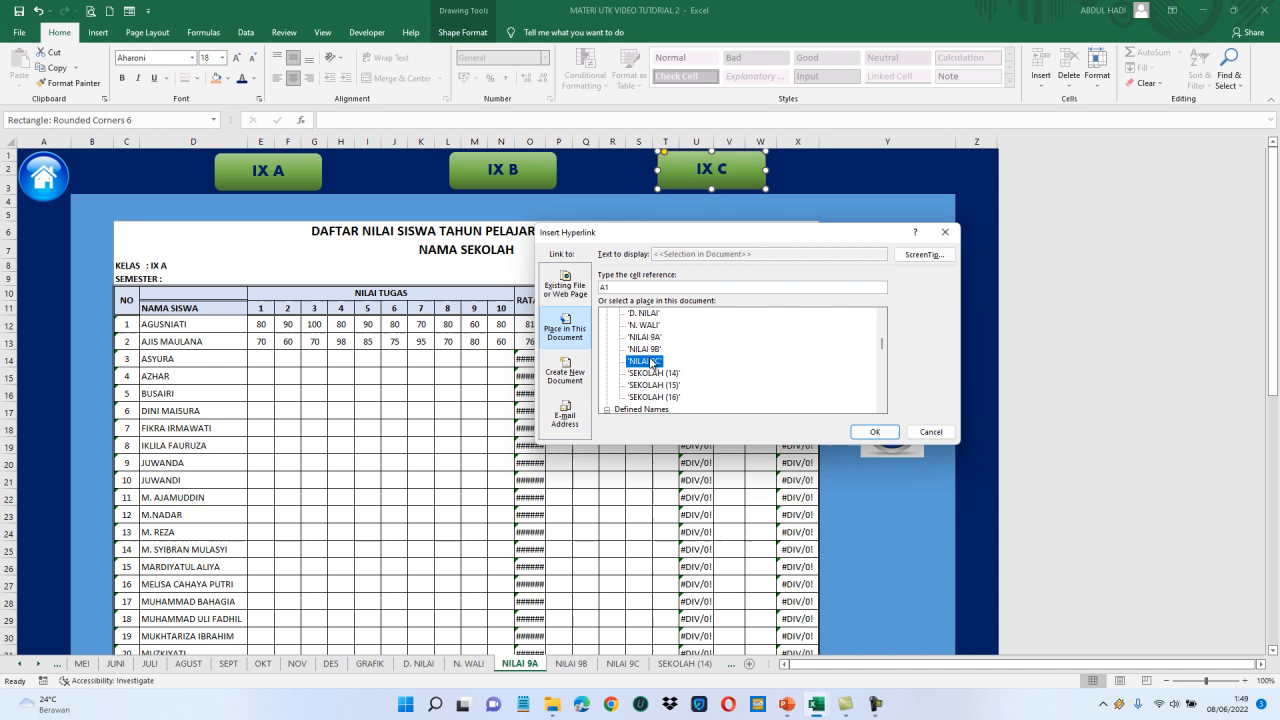
{"action": "left_click", "coordinate": [874, 431]}
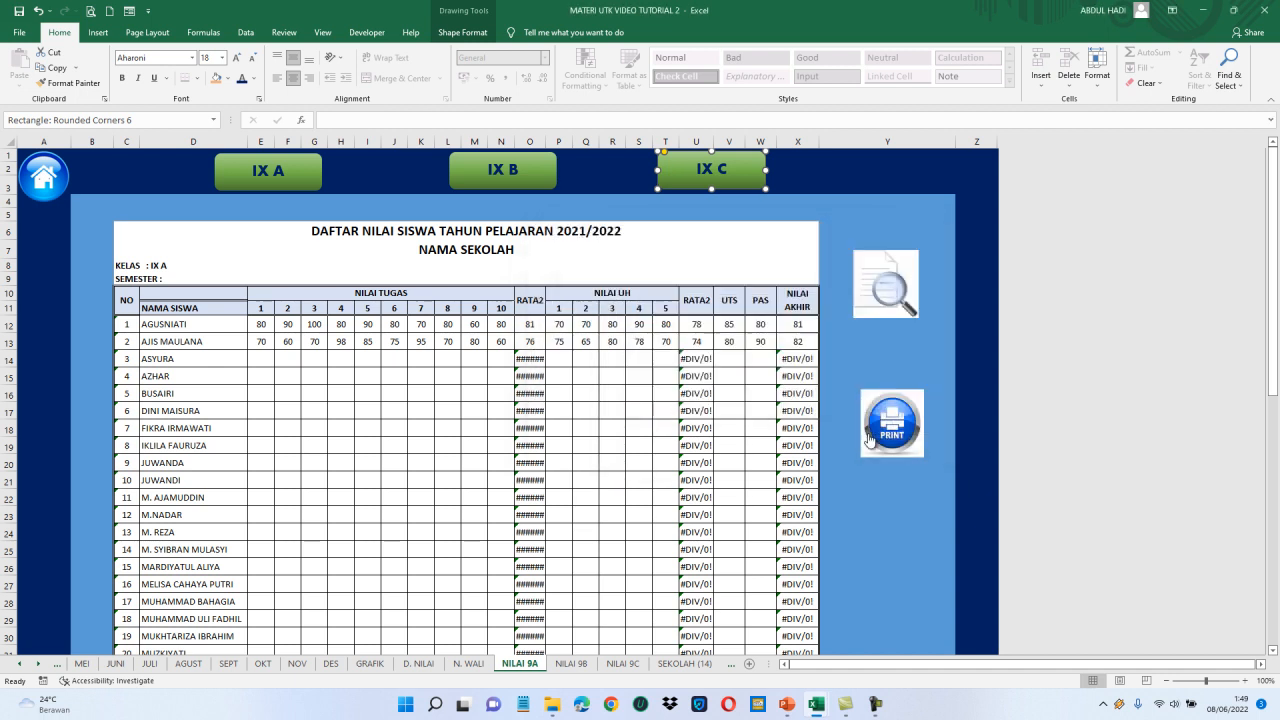
Test the IX A, IX B and IX C button links from the NILAI 9A sheet.
{"action": "left_click", "coordinate": [498, 478]}
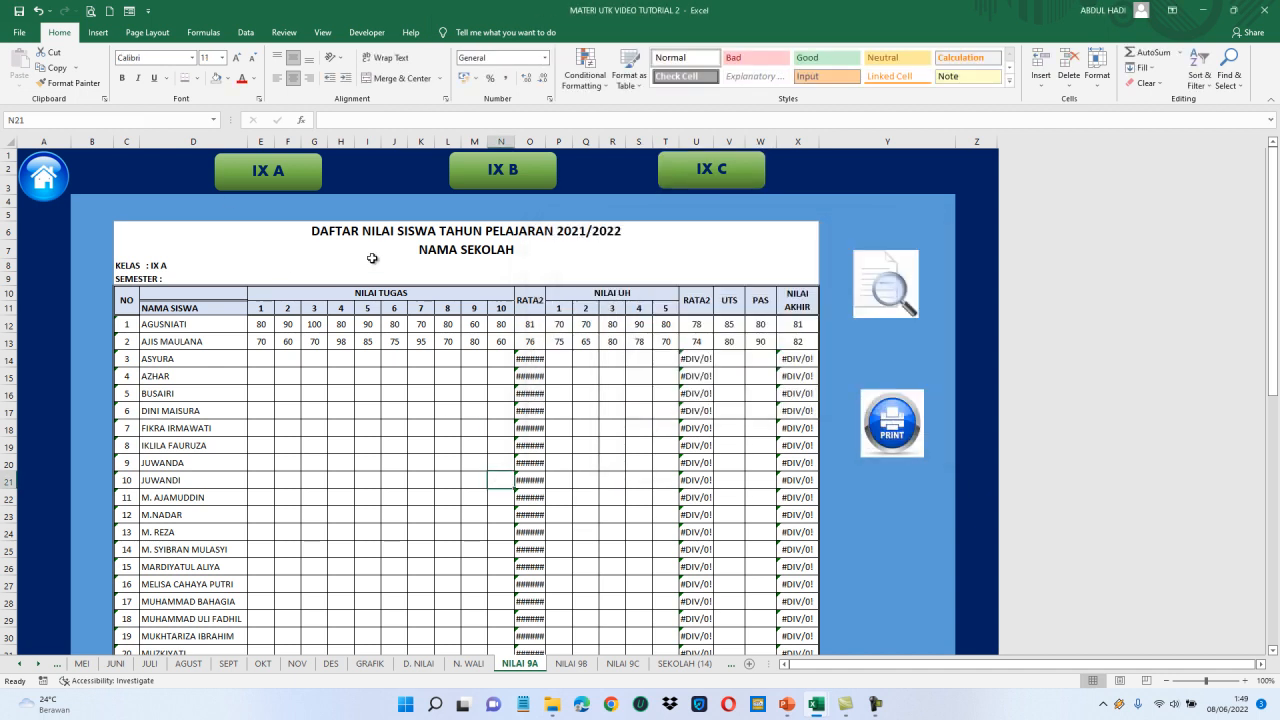
{"action": "left_click", "coordinate": [291, 187]}
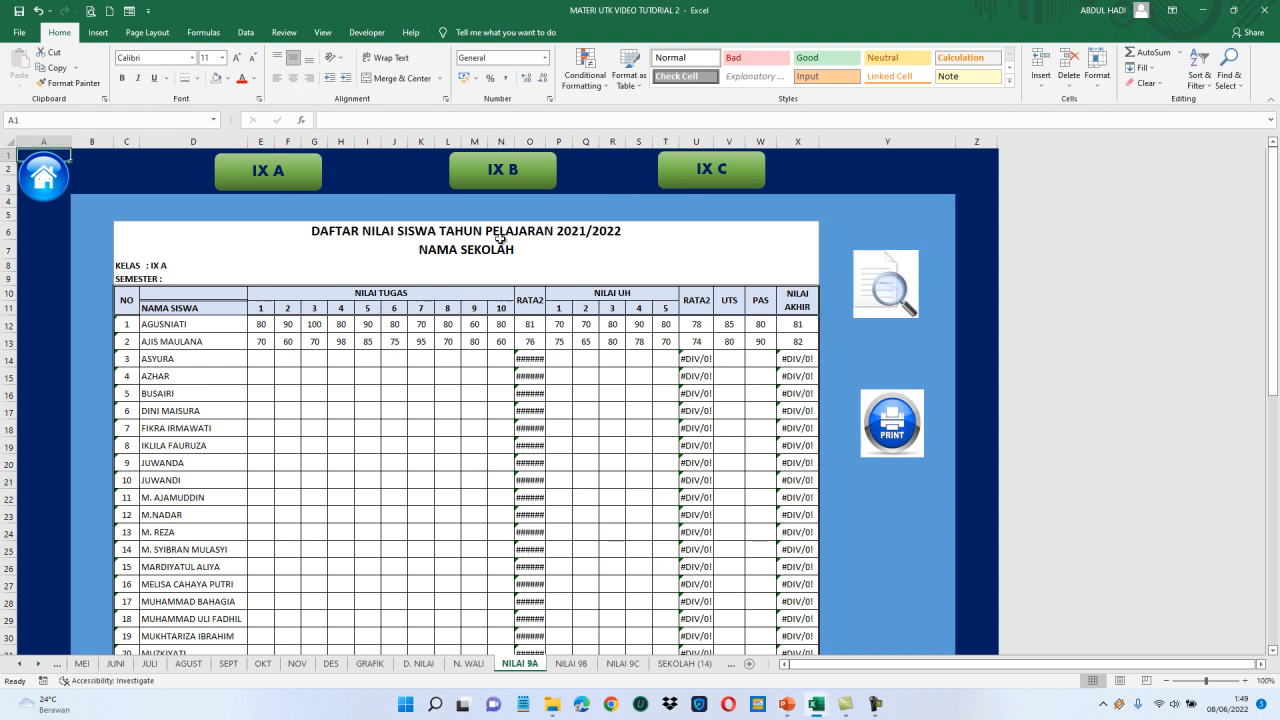
{"action": "left_click", "coordinate": [516, 190]}
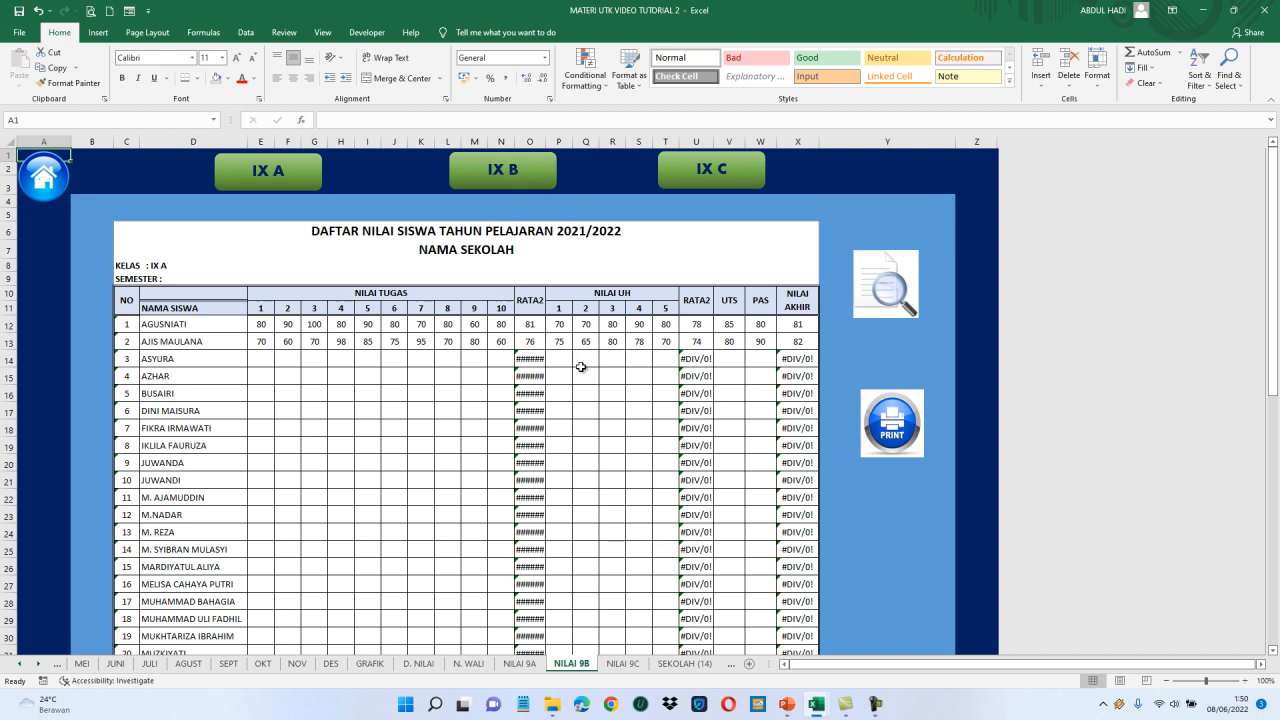
{"action": "left_click", "coordinate": [530, 665]}
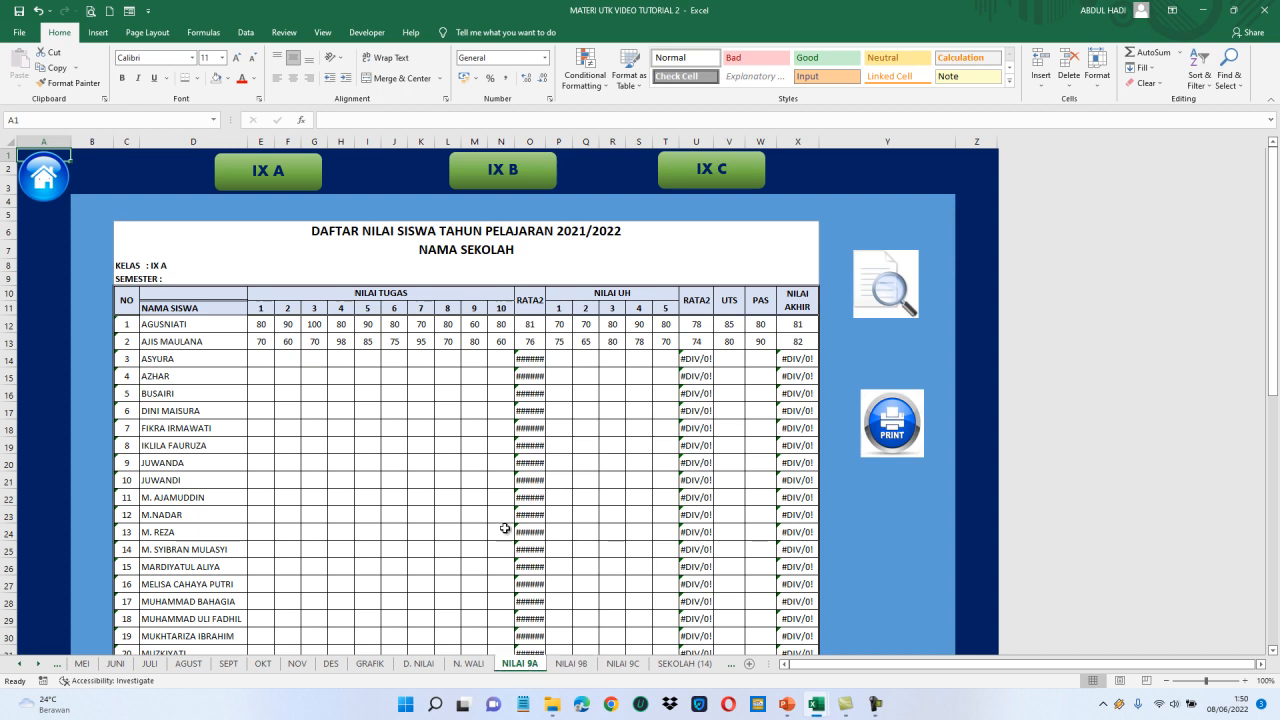
{"action": "left_click", "coordinate": [710, 184]}
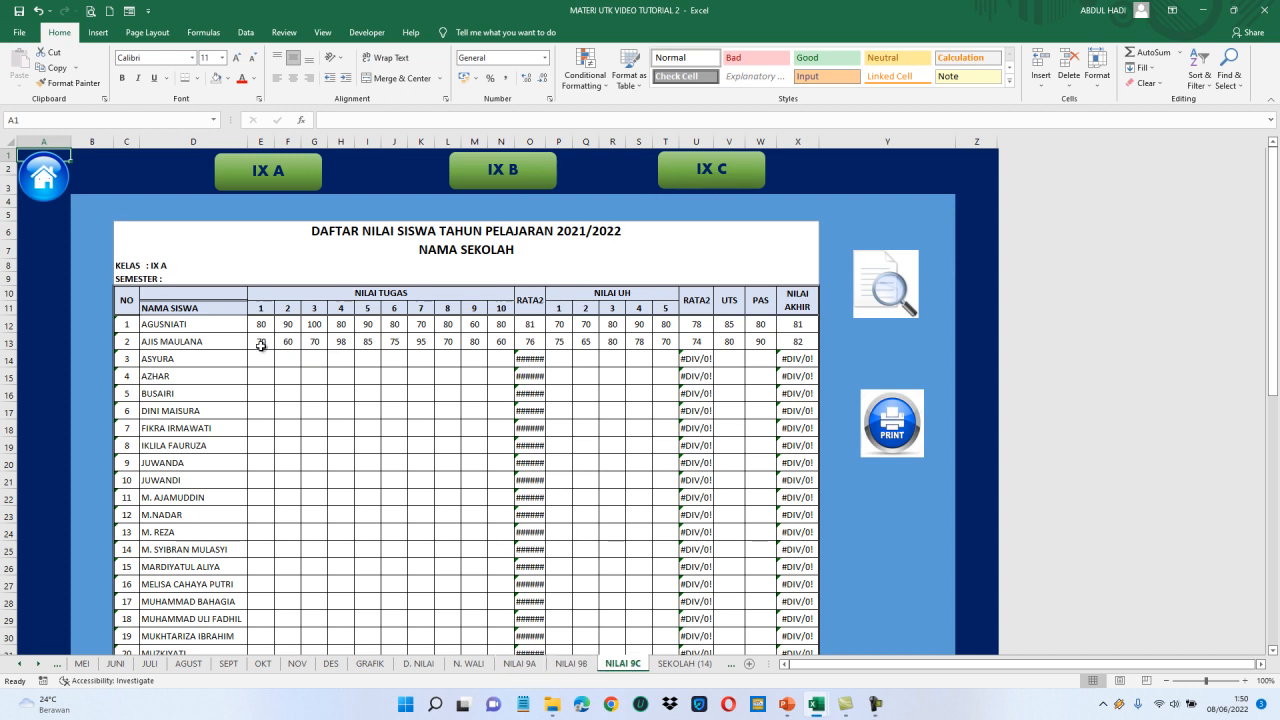
On the NILAI 9B sheet, clear all student names in the NAMA SISWA column, cells D12:D41.
{"action": "left_click", "coordinate": [570, 664]}
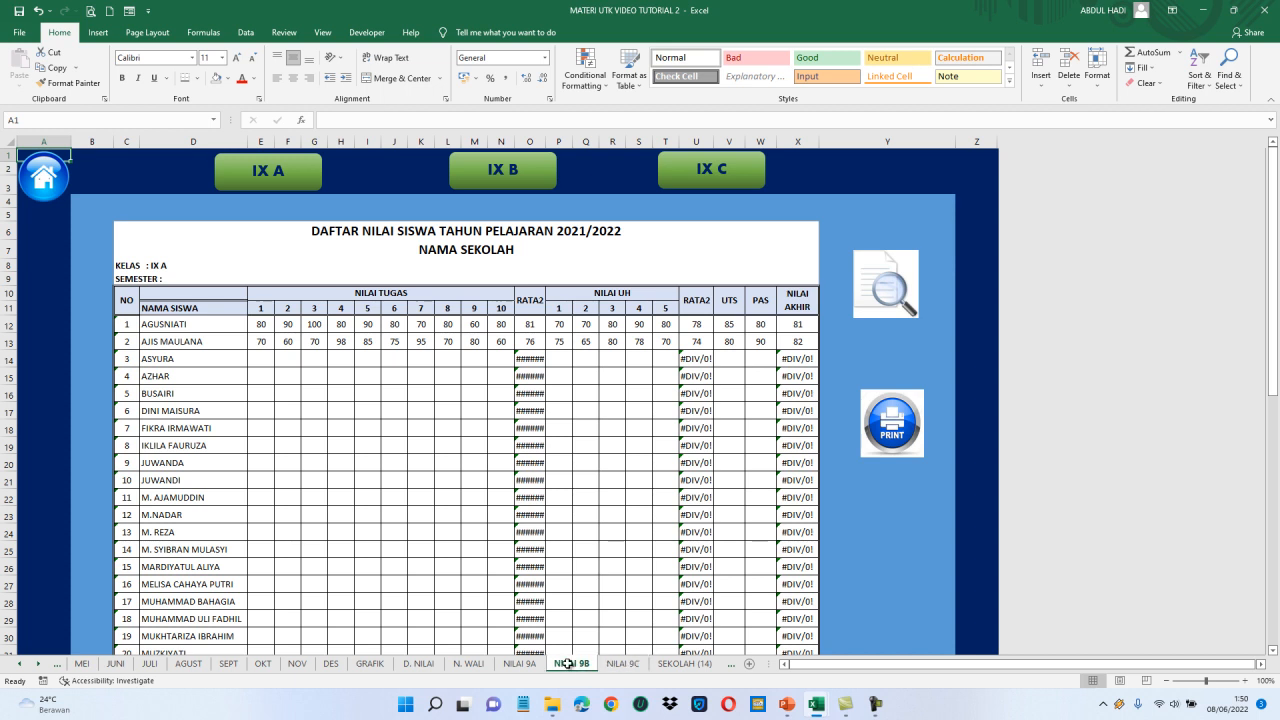
{"action": "left_click", "coordinate": [150, 323]}
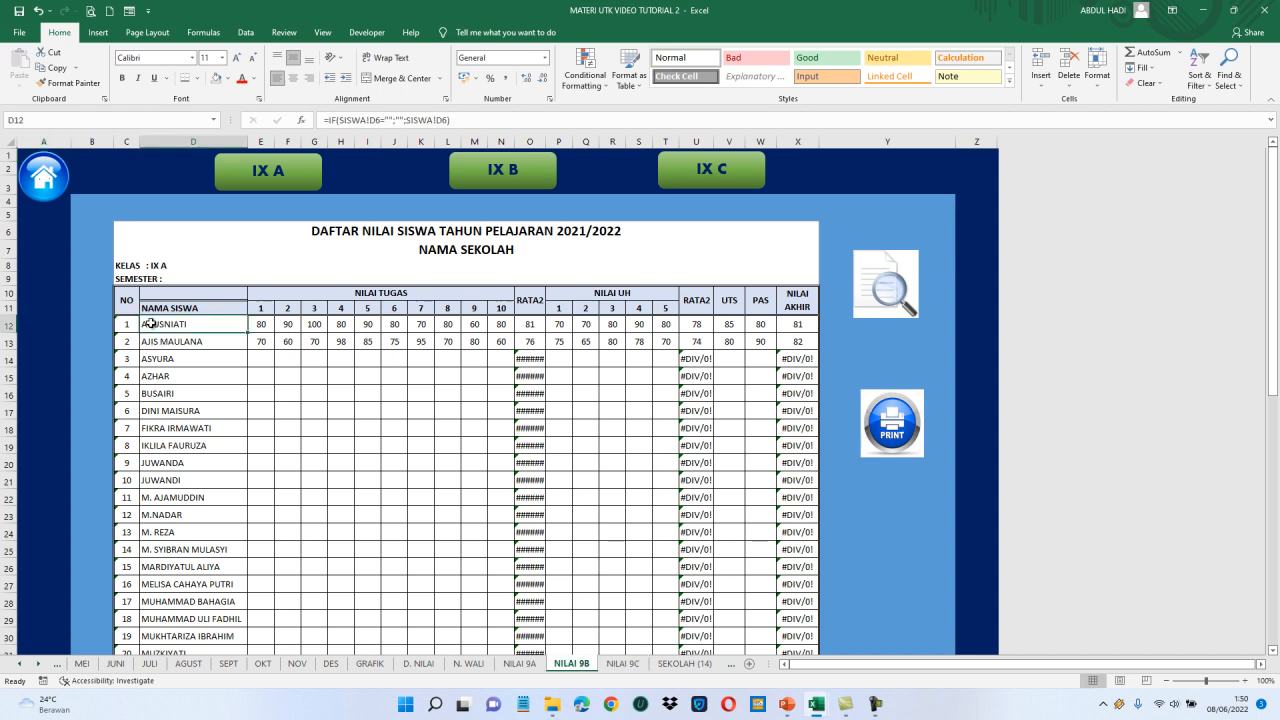
{"action": "key", "text": "shift+Down"}
{"action": "key", "text": "shift+Down"}
{"action": "key", "text": "shift+Down"}
{"action": "key", "text": "shift+Down"}
{"action": "key", "text": "shift+Down"}
{"action": "key", "text": "shift+Down"}
{"action": "key", "text": "shift+Down"}
{"action": "key", "text": "shift+Down"}
{"action": "key", "text": "shift+Down"}
{"action": "key", "text": "shift+Down"}
{"action": "key", "text": "shift+Down"}
{"action": "key", "text": "shift+Down"}
{"action": "key", "text": "shift+Down"}
{"action": "key", "text": "shift+Down"}
{"action": "key", "text": "shift+Down"}
{"action": "key", "text": "shift+Down"}
{"action": "key", "text": "shift+Down"}
{"action": "key", "text": "shift+Down"}
{"action": "key", "text": "shift+Down"}
{"action": "key", "text": "shift+Down"}
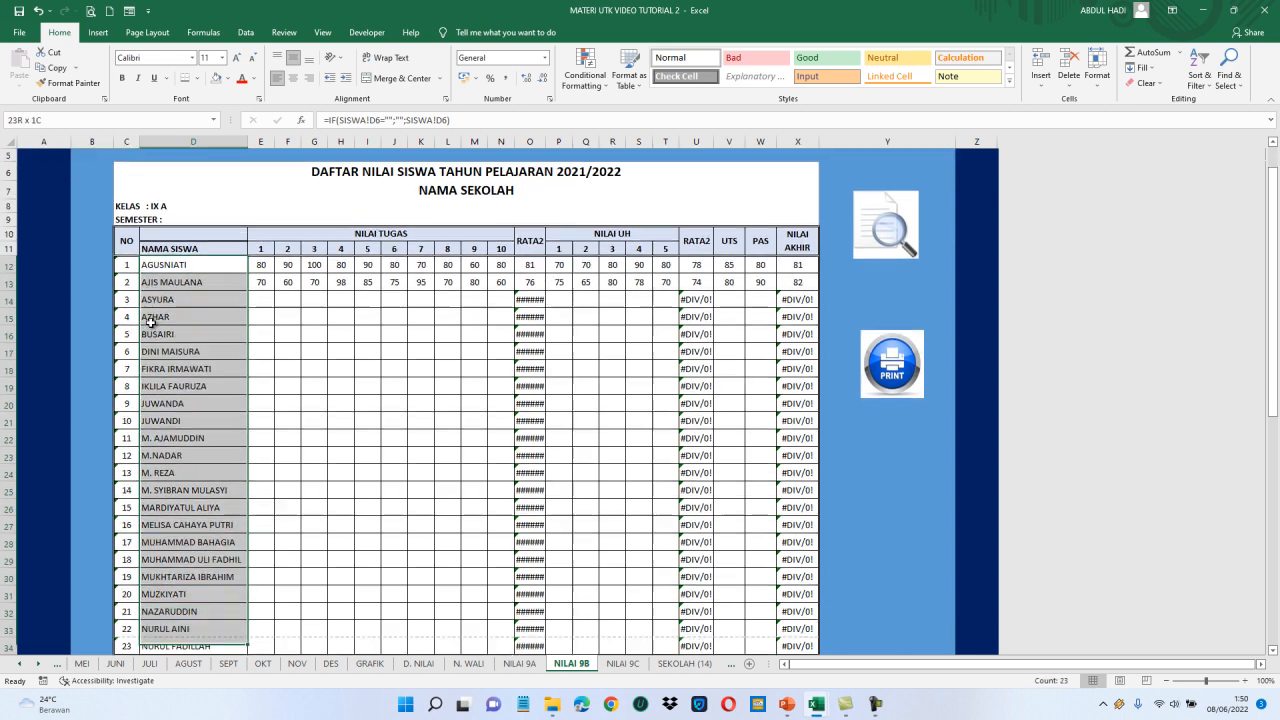
{"action": "key", "text": "shift+Down"}
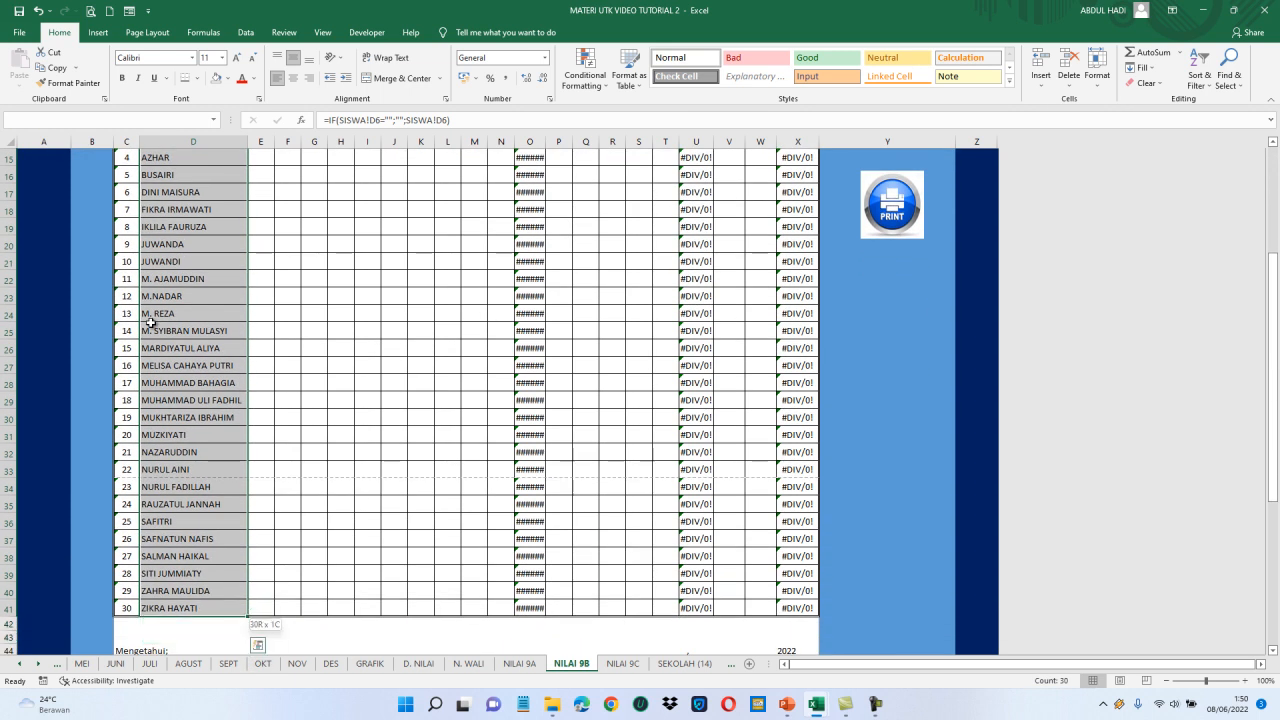
{"action": "key", "text": "Delete"}
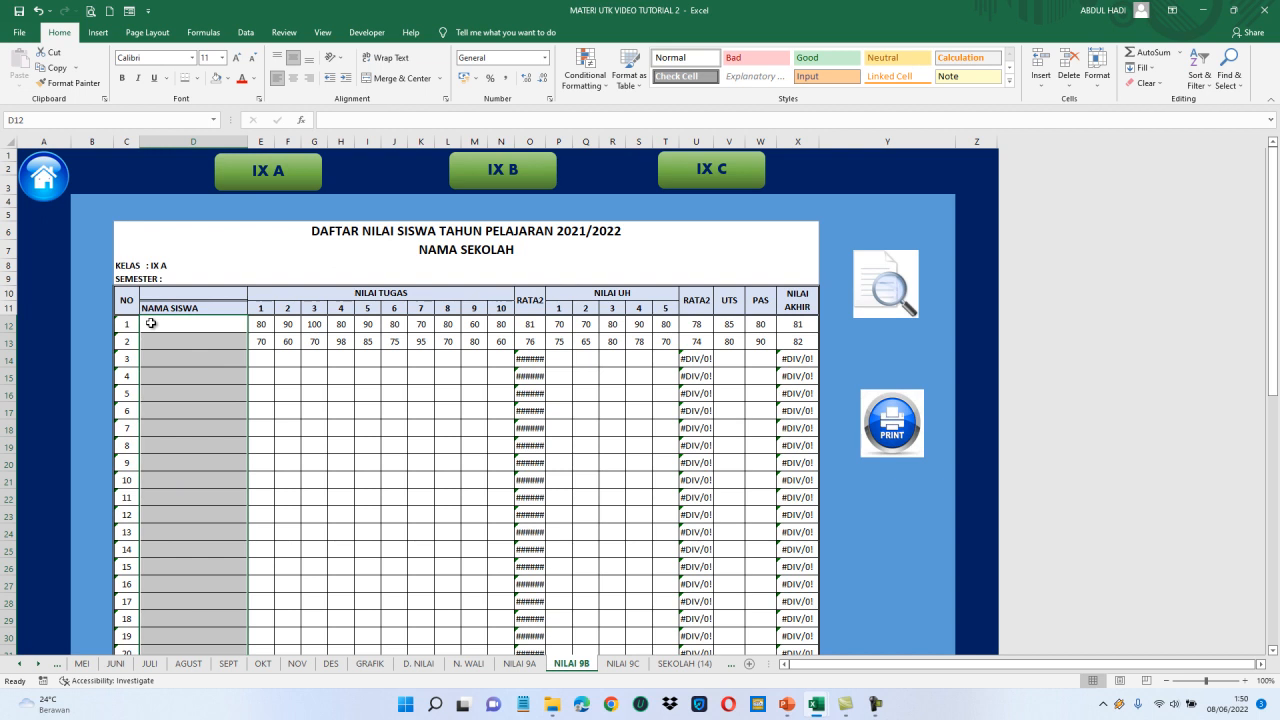
On the NILAI 9C sheet, clear all student names in the NAMA SISWA column from D12 down past row 41.
{"action": "left_click", "coordinate": [625, 664]}
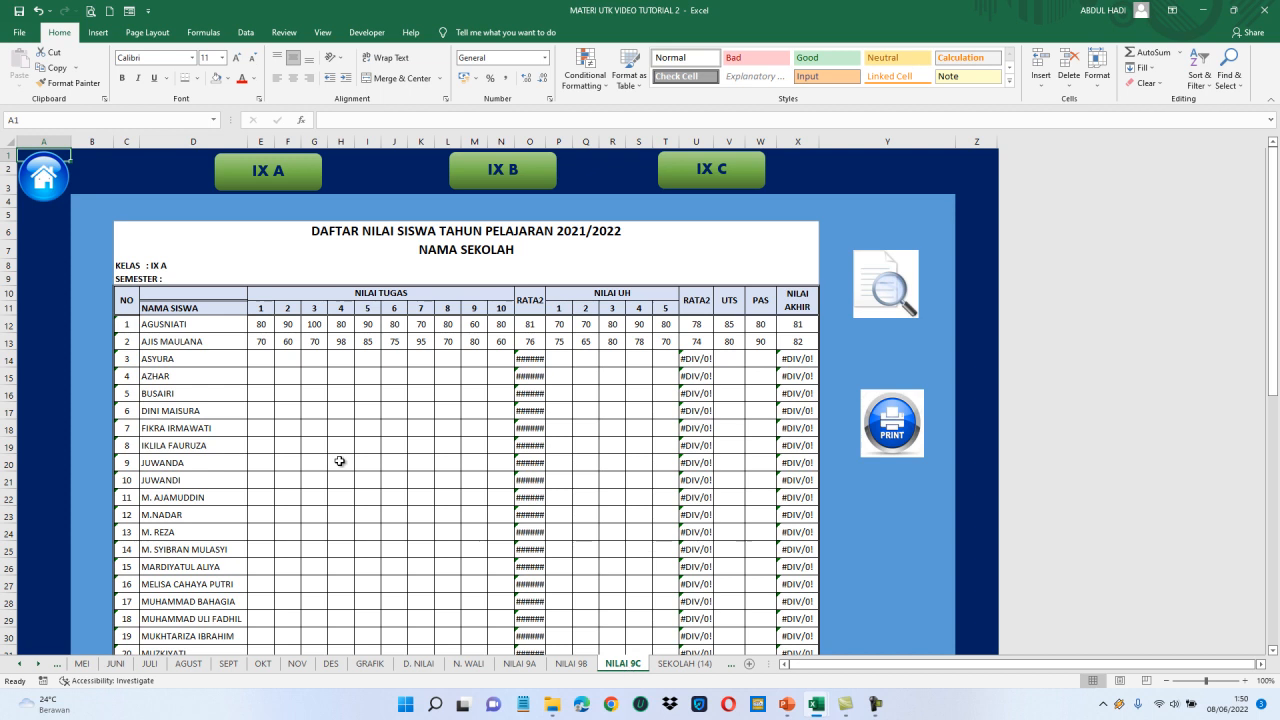
{"action": "left_click", "coordinate": [165, 326]}
{"action": "key", "text": "shift+Down"}
{"action": "key", "text": "shift+Down"}
{"action": "key", "text": "shift+Down"}
{"action": "key", "text": "shift+Down"}
{"action": "key", "text": "shift+Down"}
{"action": "key", "text": "shift+Down"}
{"action": "key", "text": "shift+Down"}
{"action": "key", "text": "shift+Down"}
{"action": "key", "text": "shift+Down"}
{"action": "key", "text": "shift+Down"}
{"action": "key", "text": "shift+Down"}
{"action": "key", "text": "shift+Down"}
{"action": "key", "text": "shift+Down"}
{"action": "key", "text": "shift+Down"}
{"action": "key", "text": "shift+Down"}
{"action": "key", "text": "shift+Down"}
{"action": "key", "text": "shift+Down"}
{"action": "key", "text": "shift+Down"}
{"action": "key", "text": "shift+Down"}
{"action": "key", "text": "shift+Down"}
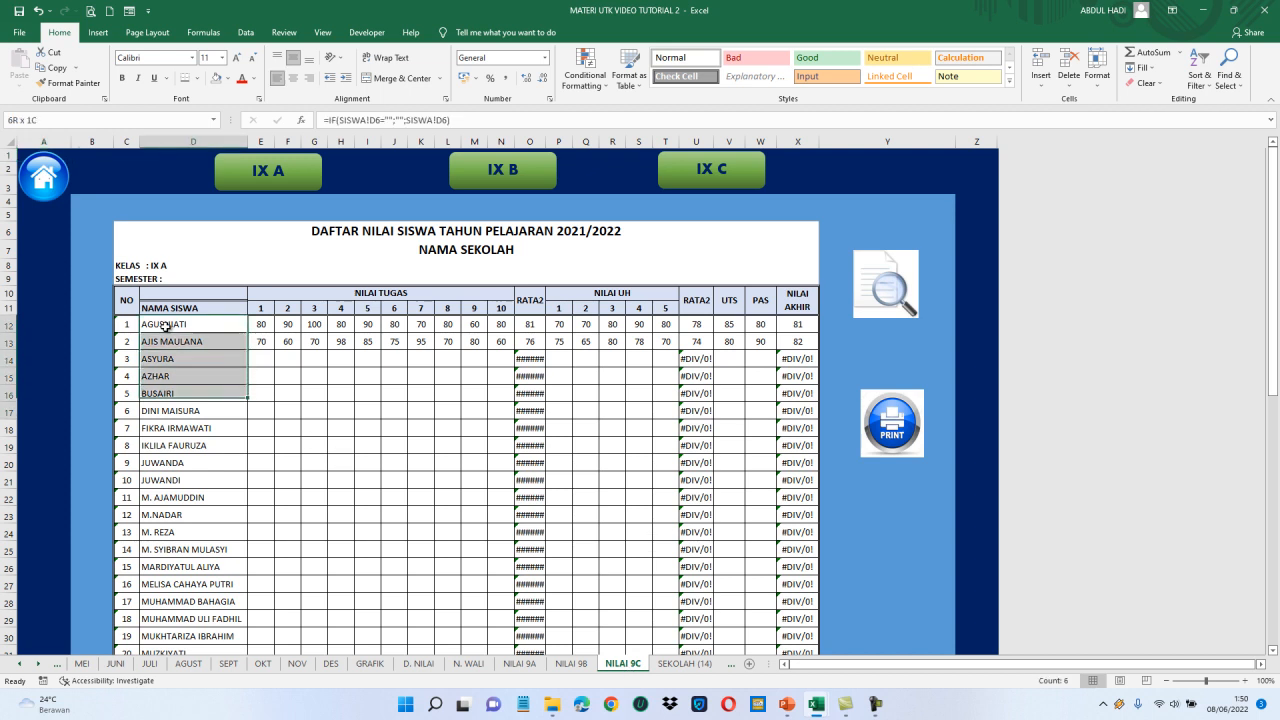
{"action": "key", "text": "shift+Down"}
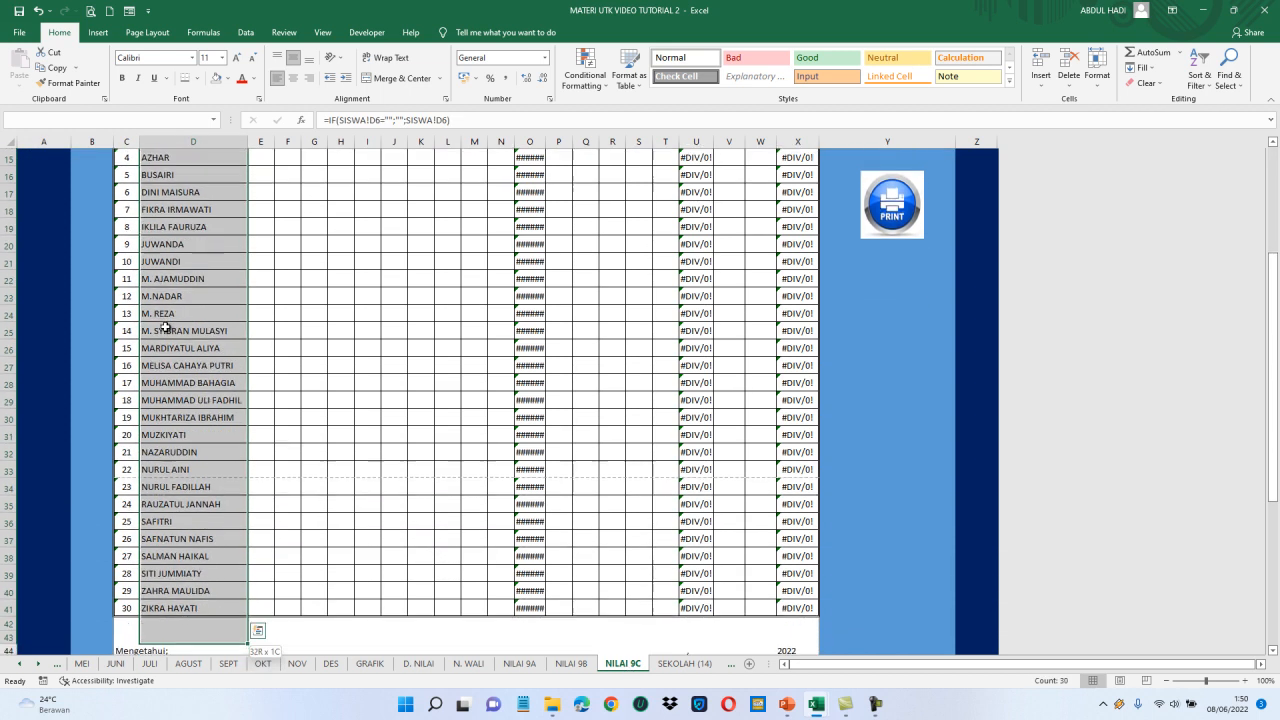
{"action": "key", "text": "Delete"}
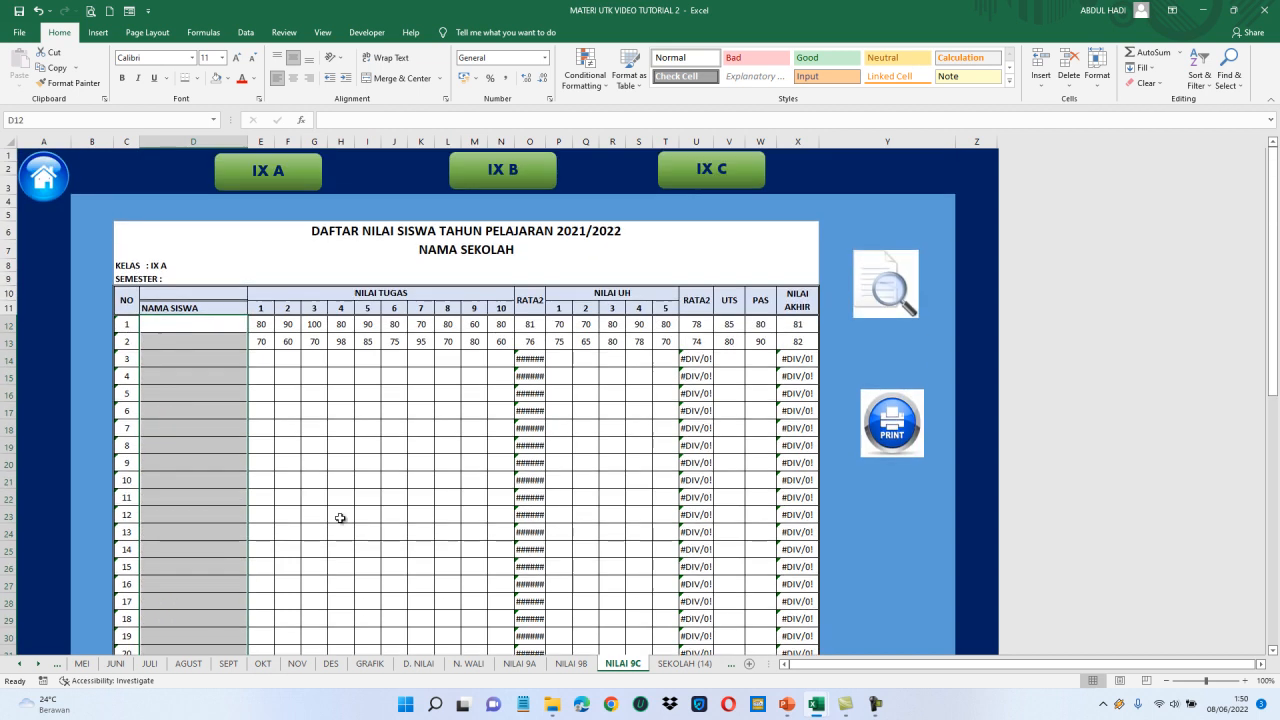
On the NILAI 9B sheet, begin an IF formula in D12 that references SISWA!D36, the first IX B student's name.
{"action": "left_click", "coordinate": [575, 664]}
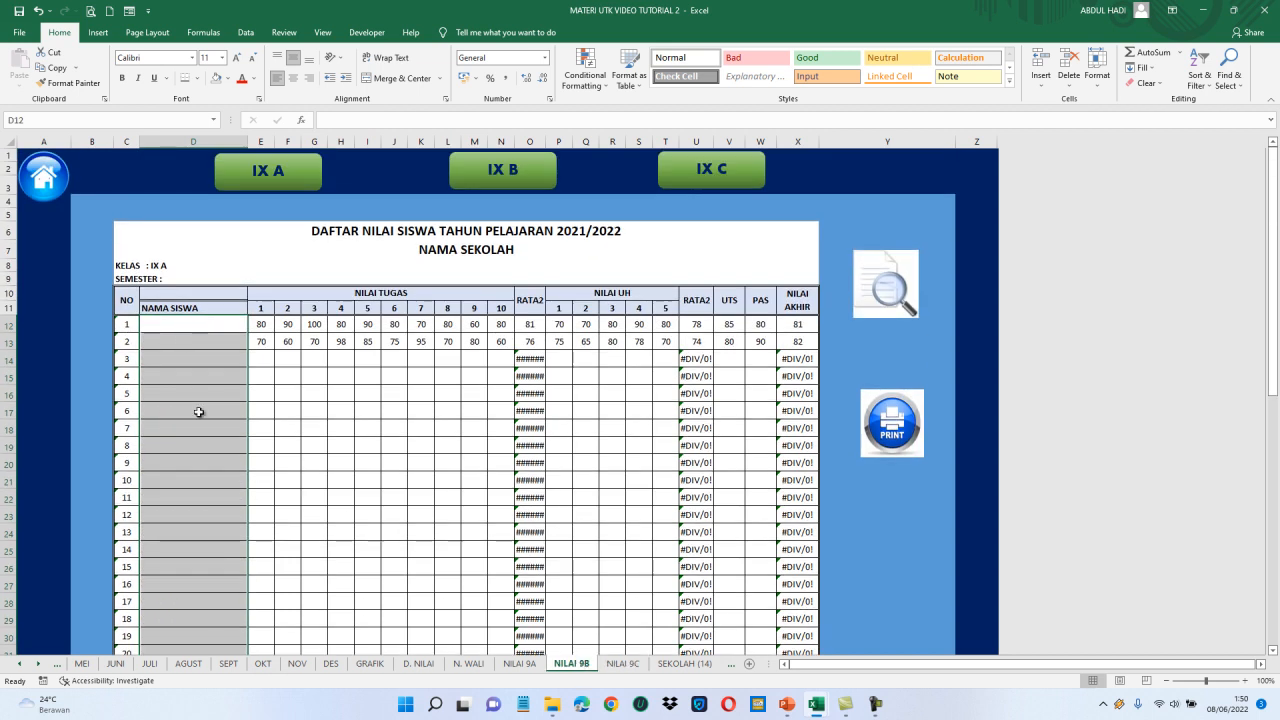
{"action": "left_click", "coordinate": [176, 329]}
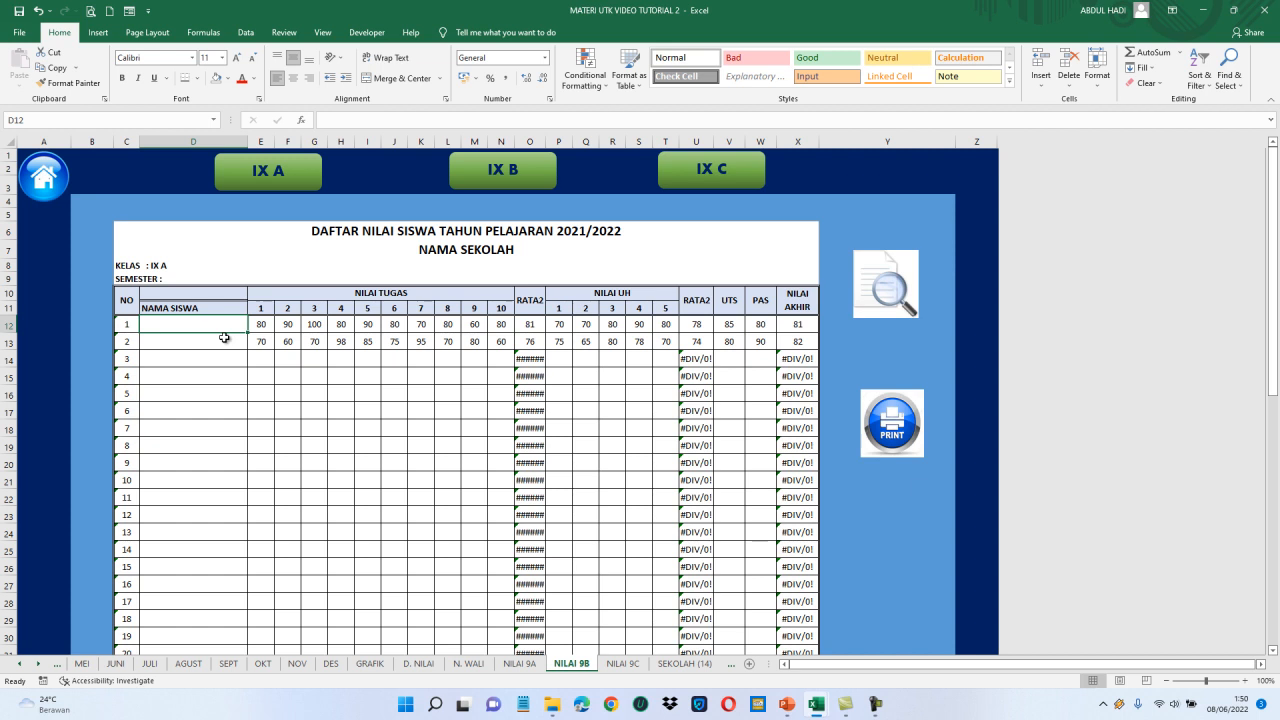
{"action": "type", "text": "="}
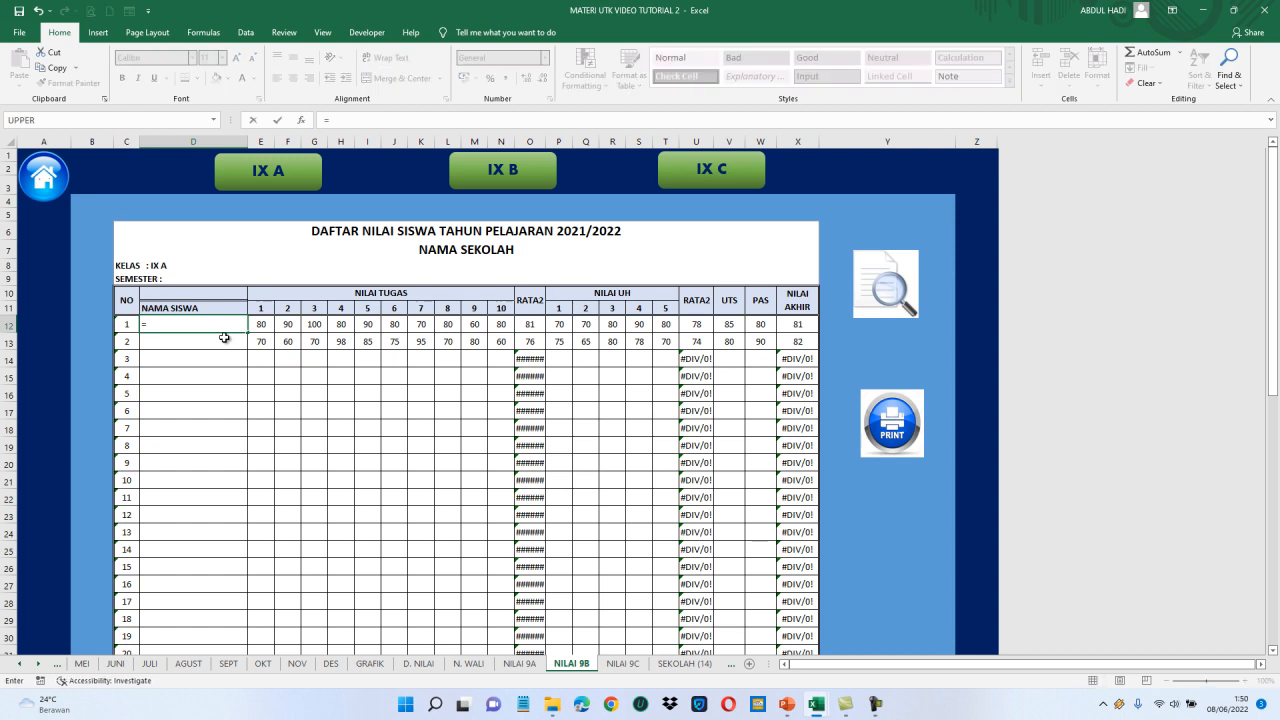
{"action": "type", "text": "IF"}
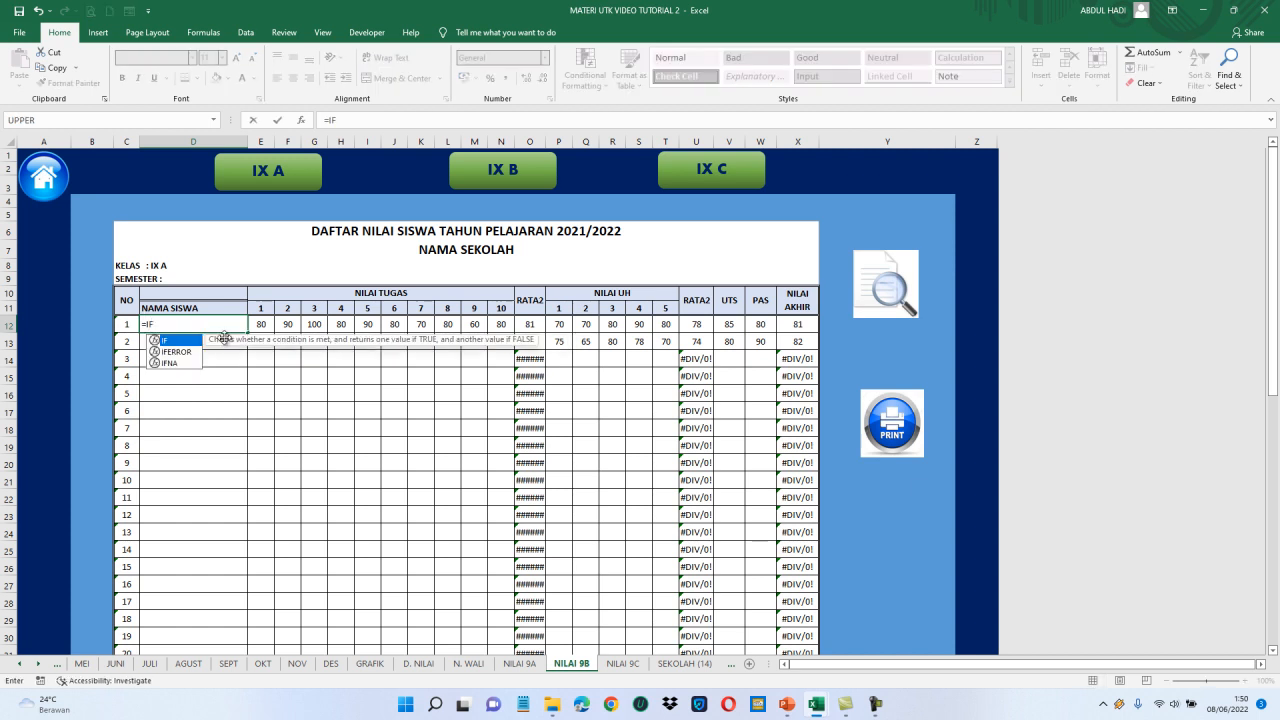
{"action": "type", "text": "("}
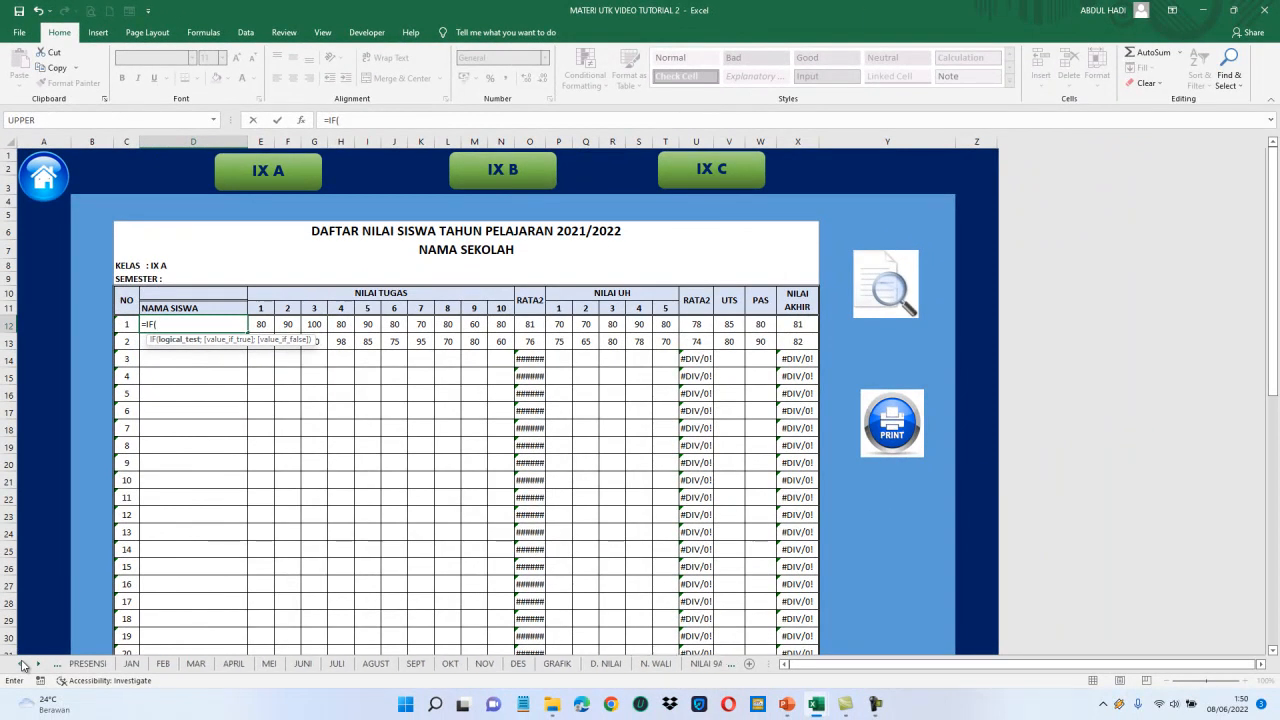
{"action": "left_click", "coordinate": [24, 665]}
{"action": "left_click", "coordinate": [24, 665]}
{"action": "left_click", "coordinate": [24, 665]}
{"action": "left_click", "coordinate": [24, 665]}
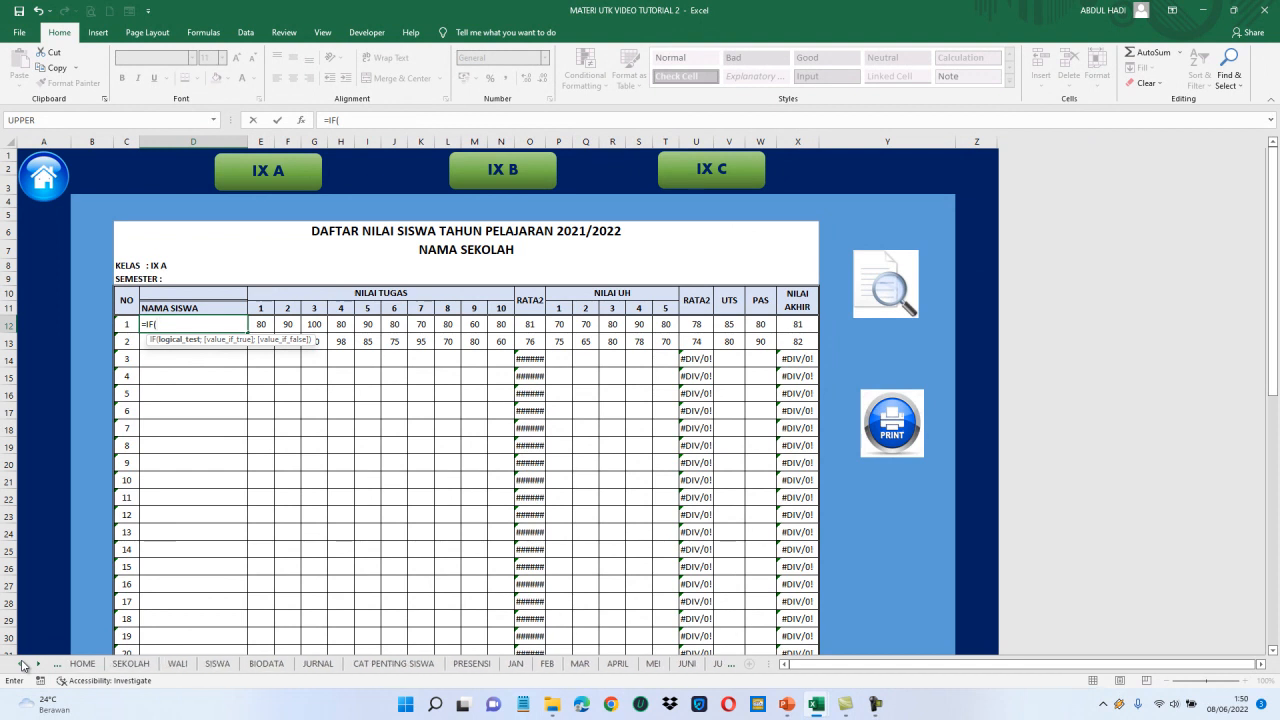
{"action": "left_click", "coordinate": [215, 665]}
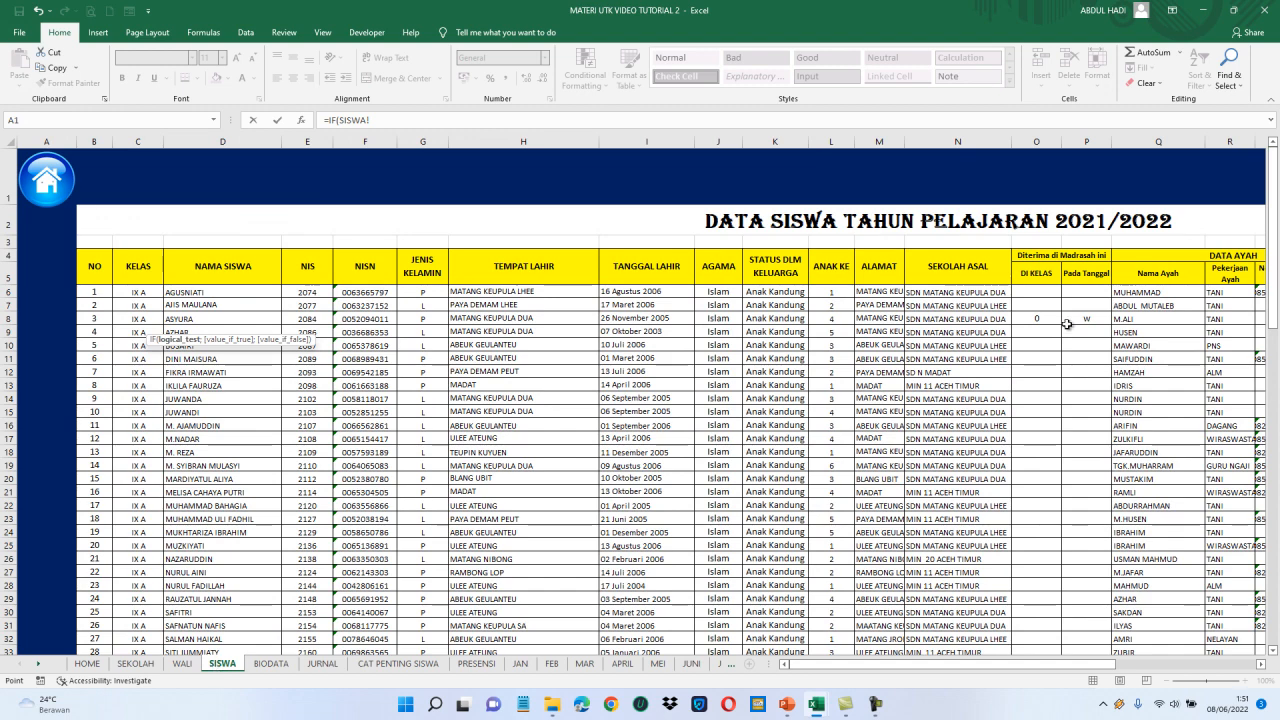
{"action": "left_click_drag", "start_coordinate": [1275, 262], "coordinate": [1275, 305]}
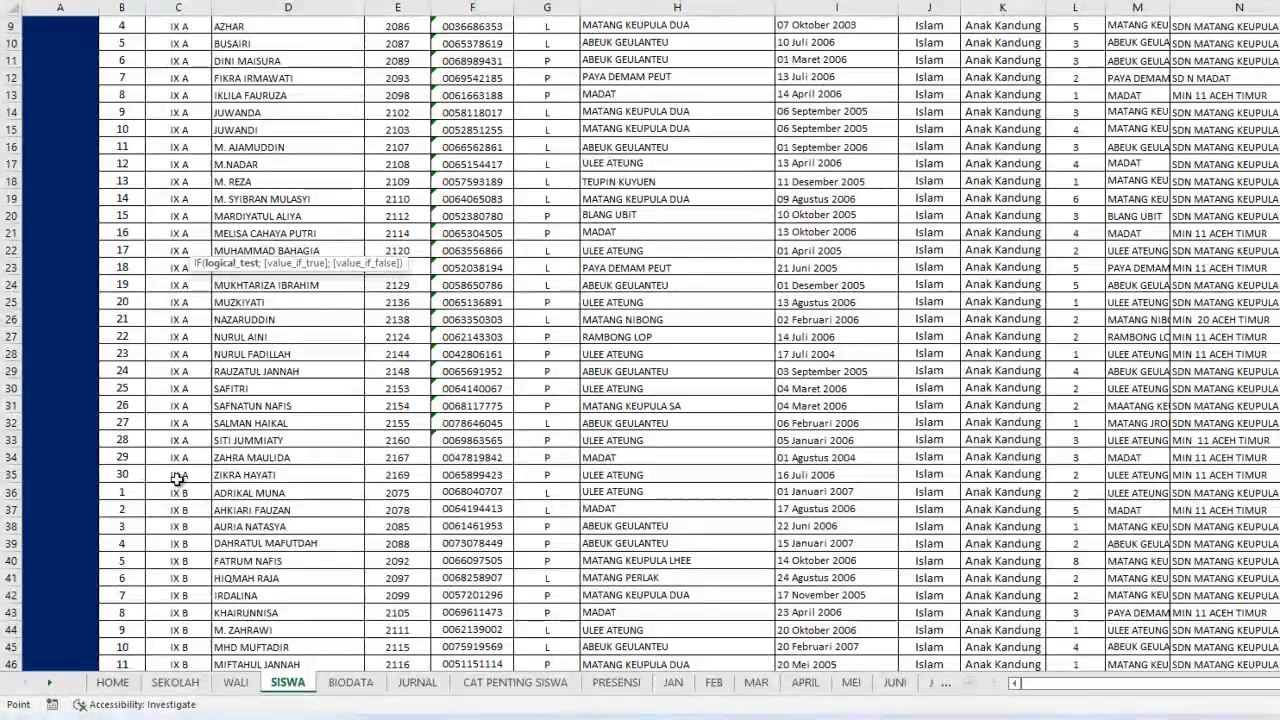
{"action": "left_click", "coordinate": [245, 491]}
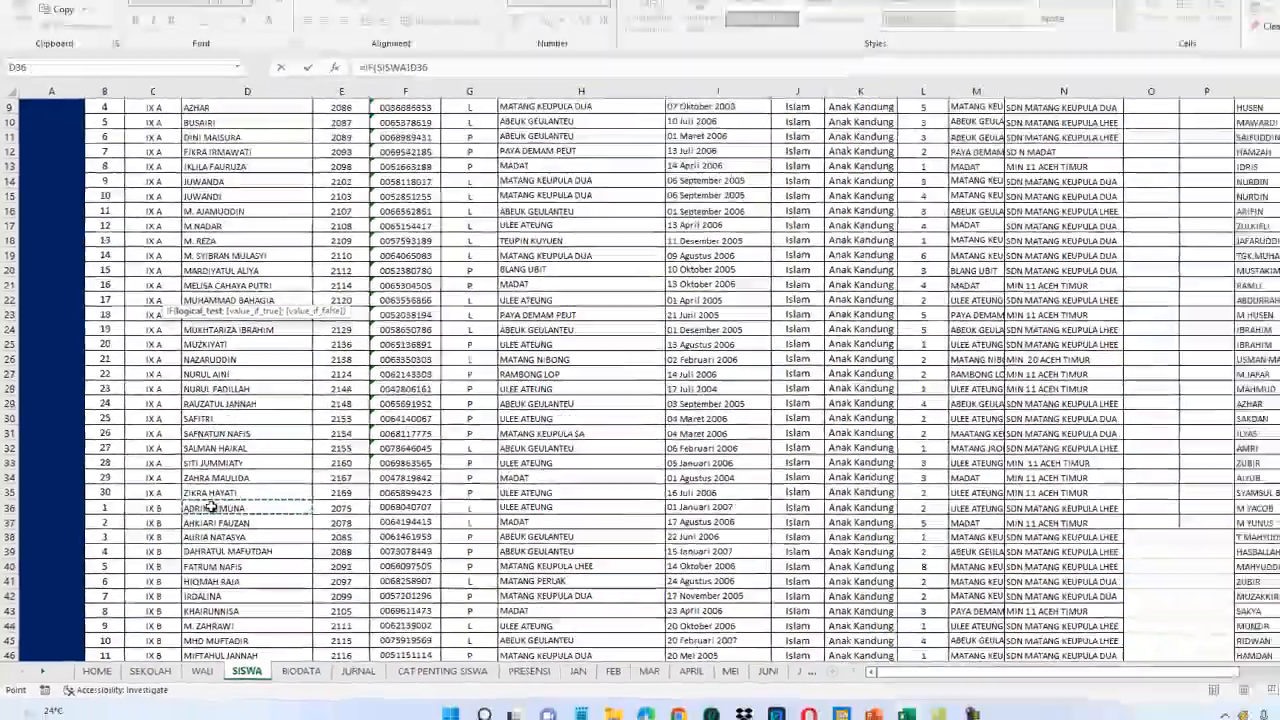
{"action": "key", "text": "Return"}
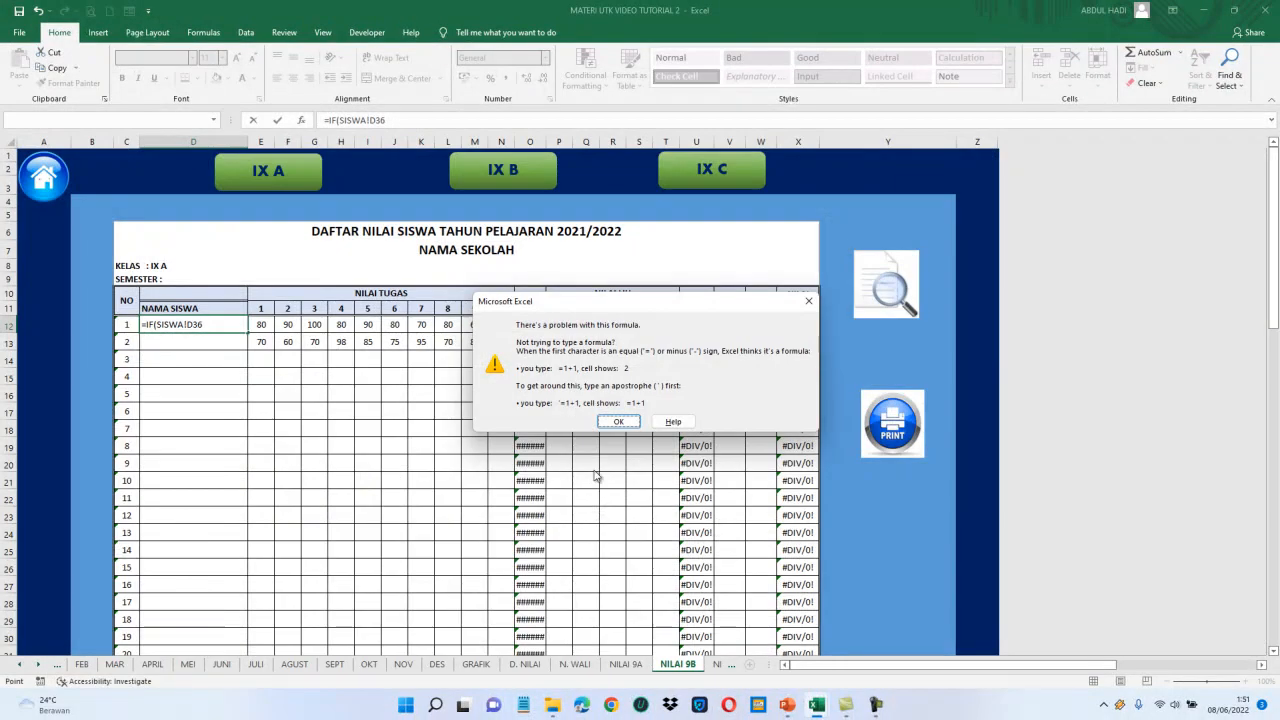
{"action": "left_click", "coordinate": [809, 301]}
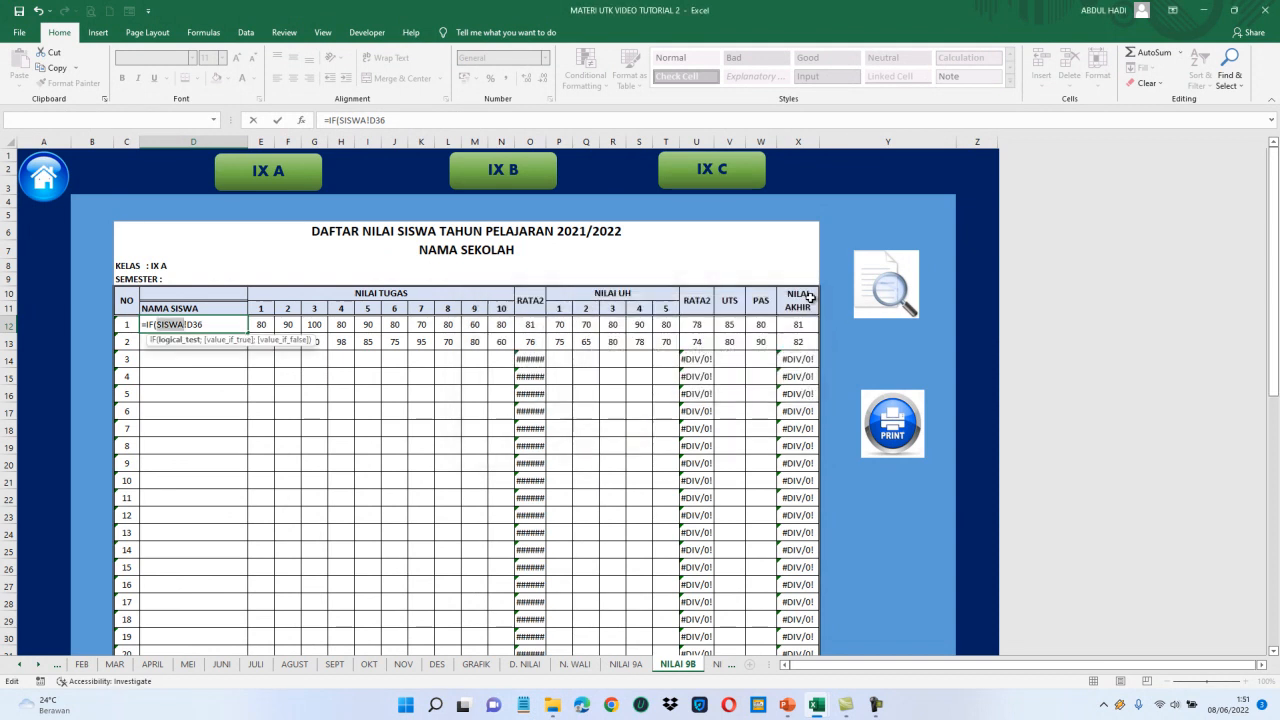
Complete the D12 formula as =IF(SISWA!D36="";"";SISWA!D36), picking the final reference from the SISWA sheet.
{"action": "left_click", "coordinate": [400, 120]}
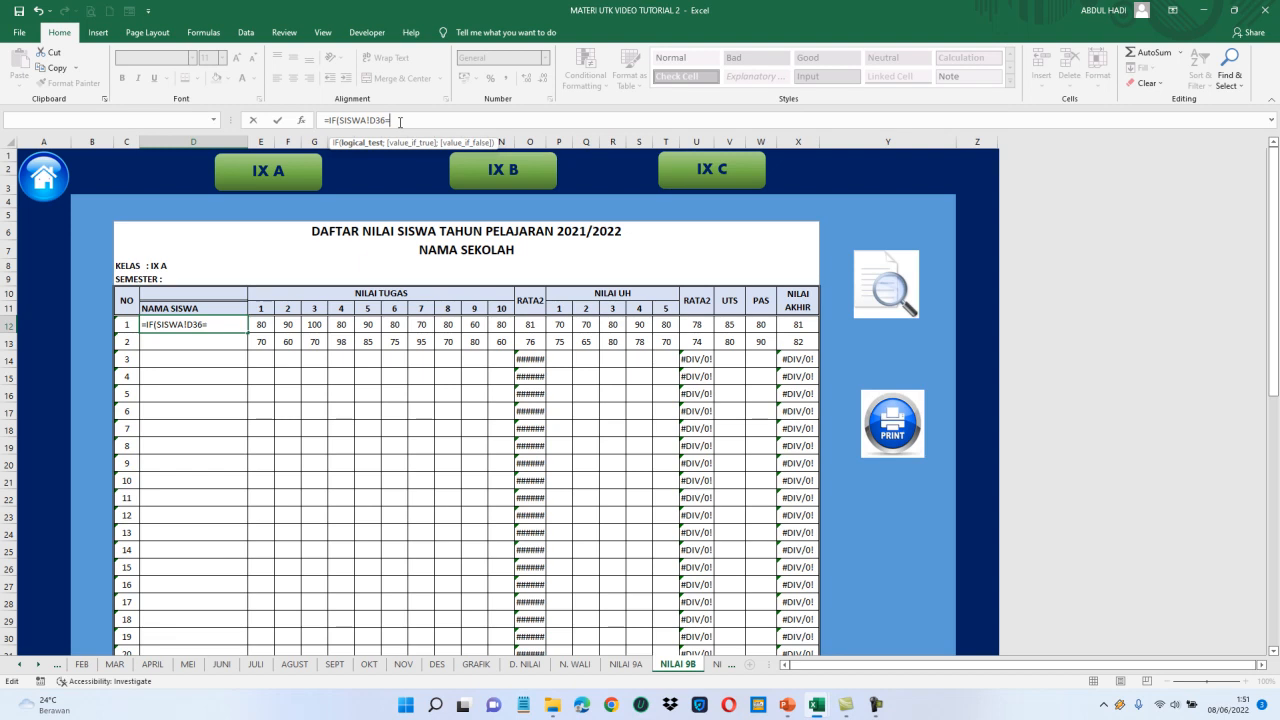
{"action": "type", "text": "\"\";\"\";"}
{"action": "left_click", "coordinate": [19, 665]}
{"action": "left_click", "coordinate": [19, 665]}
{"action": "left_click", "coordinate": [19, 665]}
{"action": "left_click", "coordinate": [19, 665]}
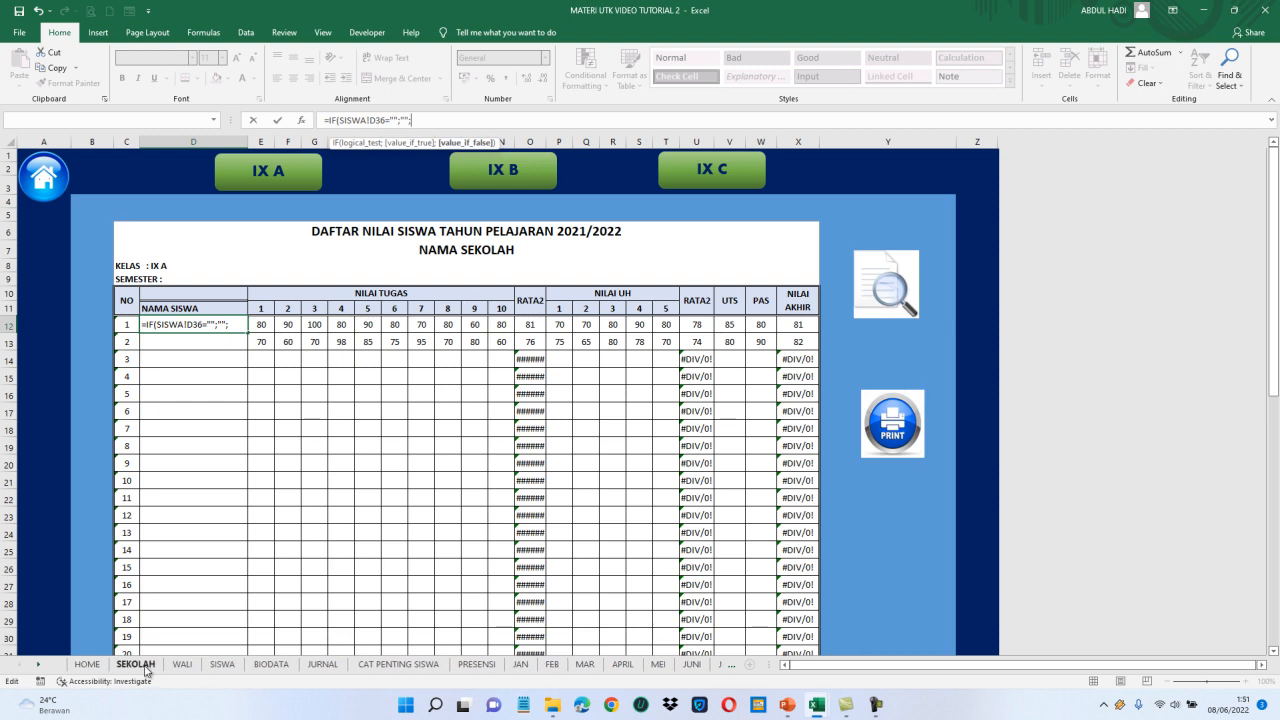
{"action": "left_click", "coordinate": [221, 666]}
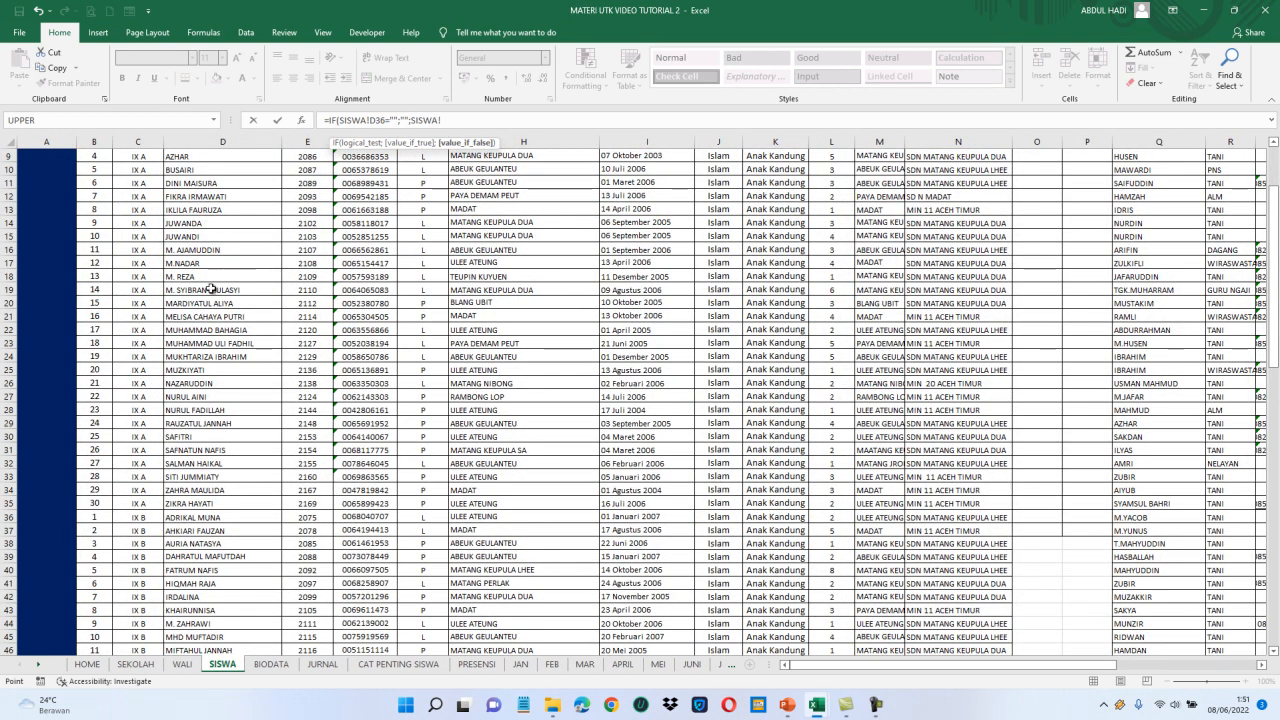
{"action": "left_click", "coordinate": [197, 519]}
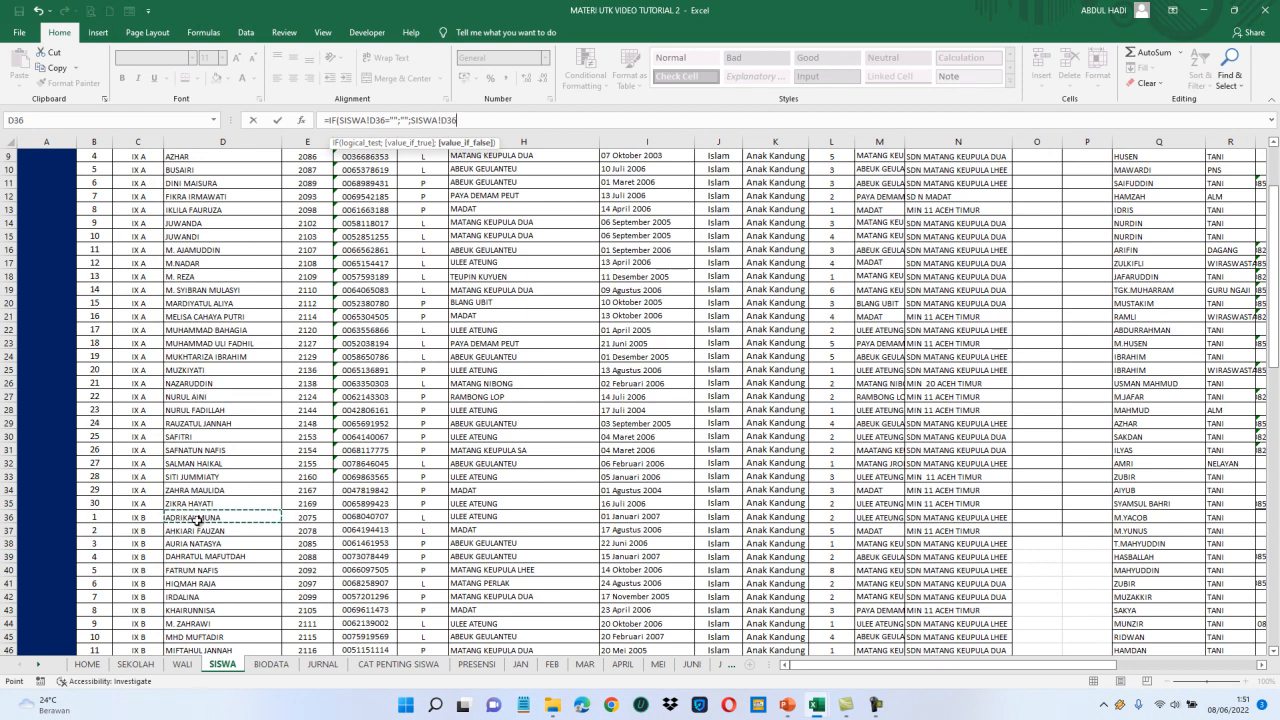
{"action": "key", "text": "Return"}
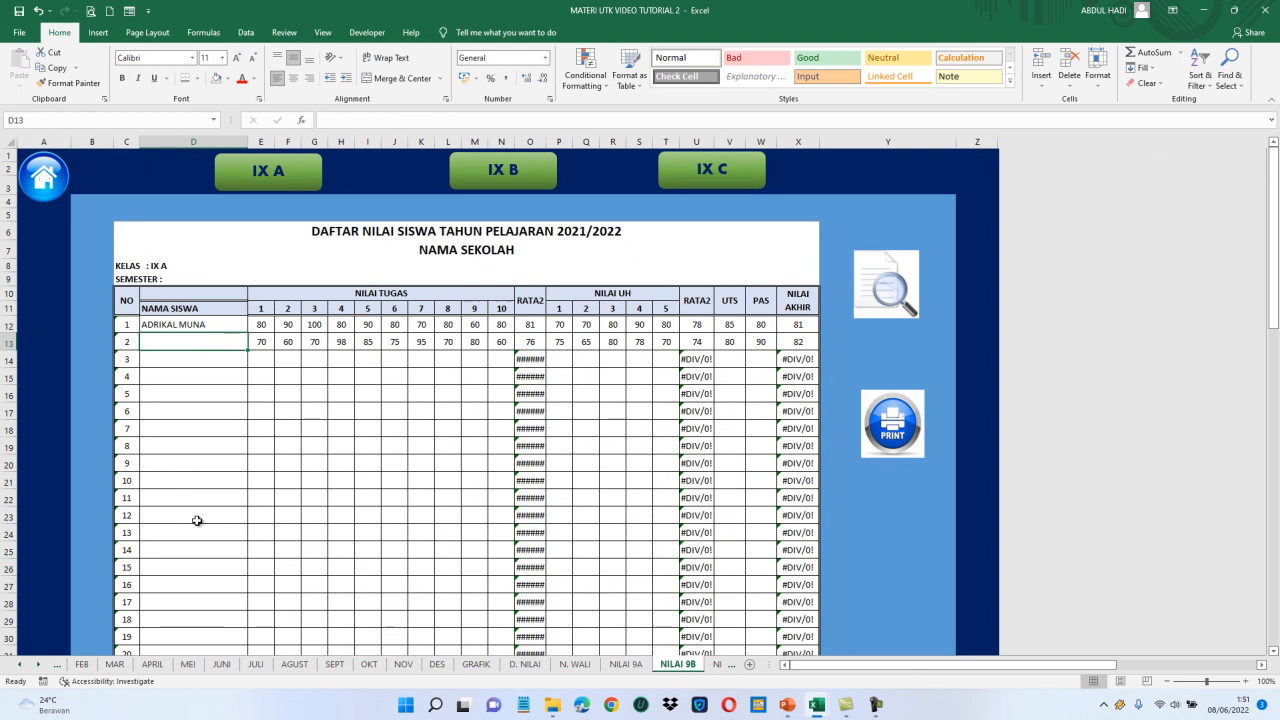
Fill the D12 name formula down to D41 on NILAI 9B and check the formula in the last row.
{"action": "key", "text": "Up"}
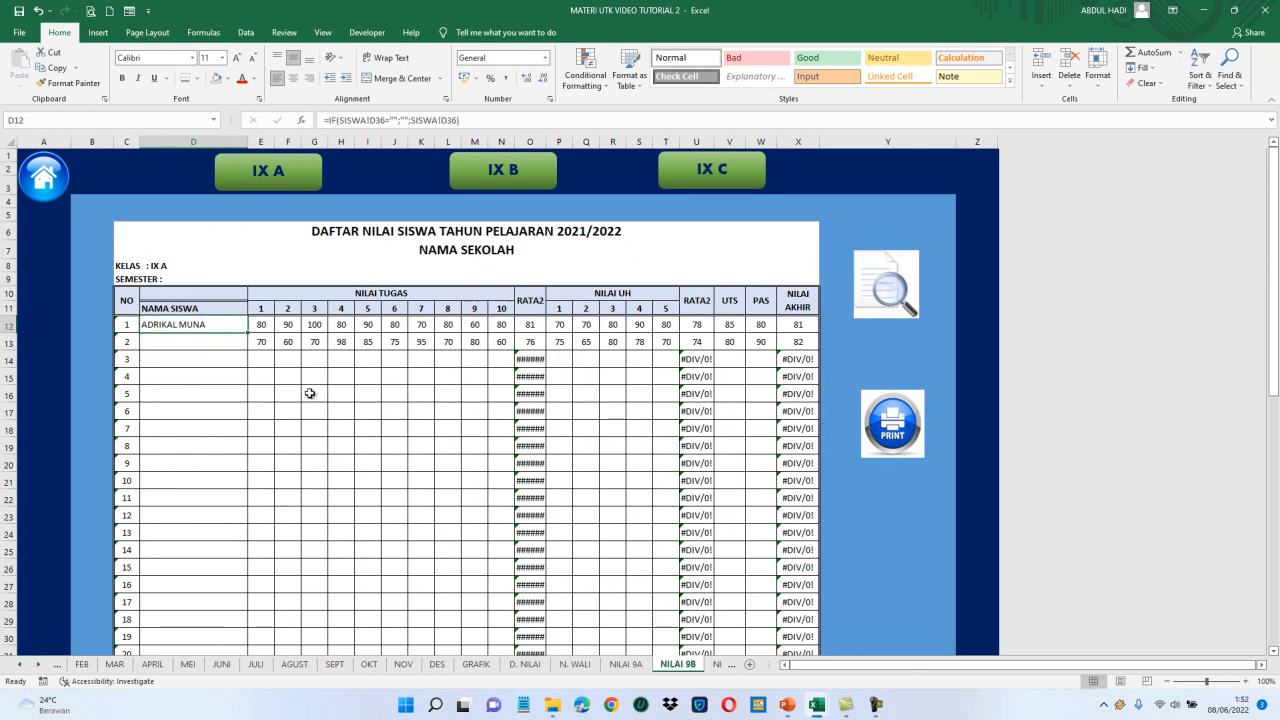
{"action": "mouse_move", "coordinate": [246, 330]}
{"action": "left_mouse_down"}
{"action": "mouse_move", "coordinate": [286, 360]}
{"action": "mouse_move", "coordinate": [230, 323]}
{"action": "left_mouse_up"}
{"action": "left_click_drag", "start_coordinate": [247, 334], "coordinate": [250, 632]}
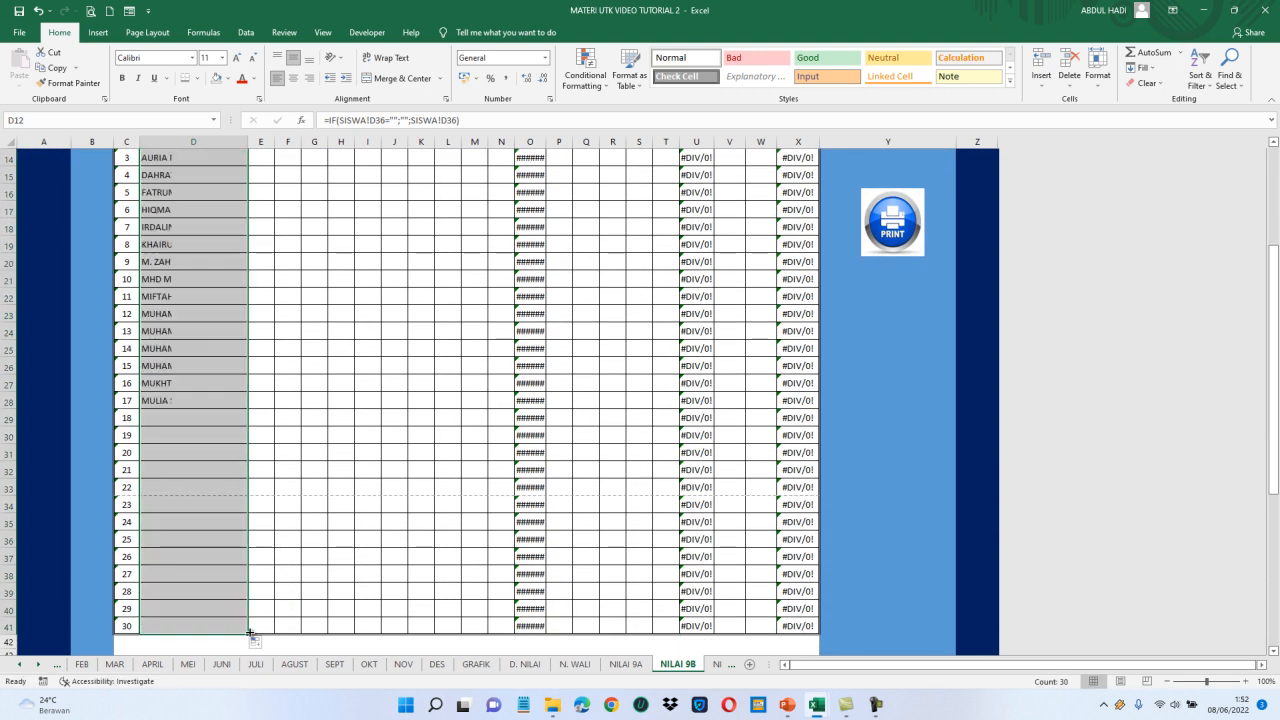
{"action": "left_click", "coordinate": [346, 459]}
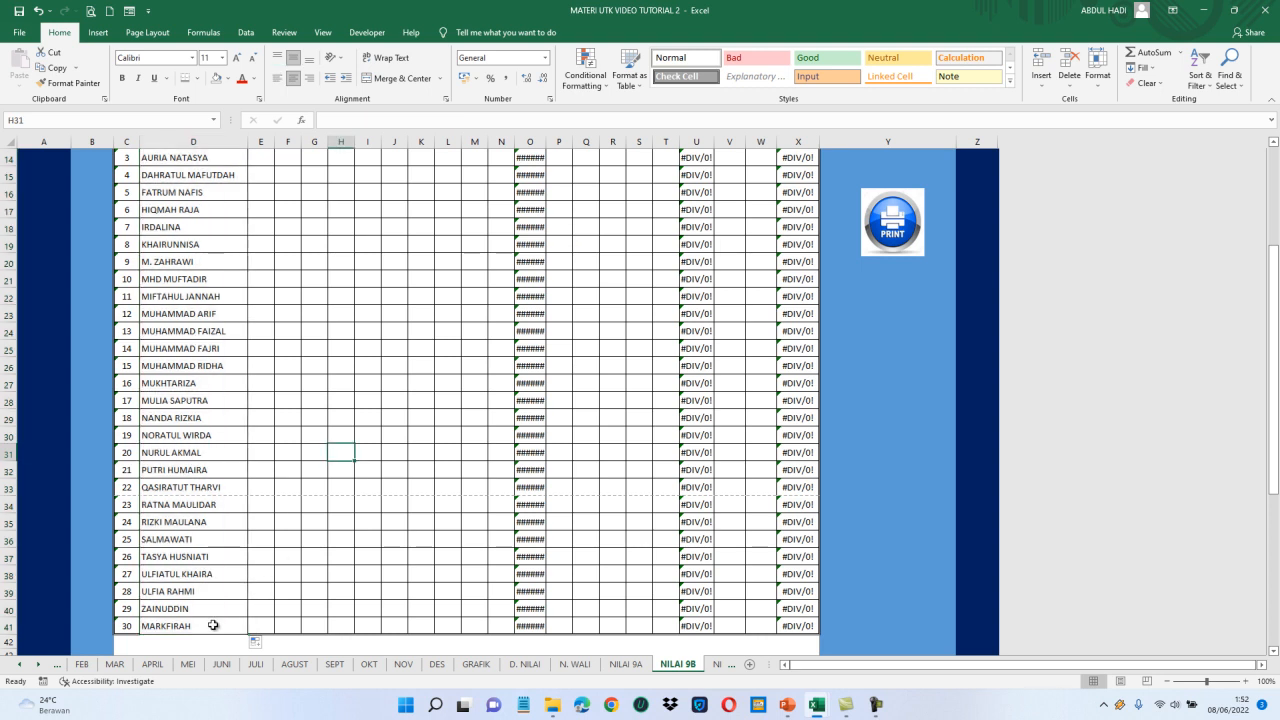
{"action": "left_click", "coordinate": [214, 624]}
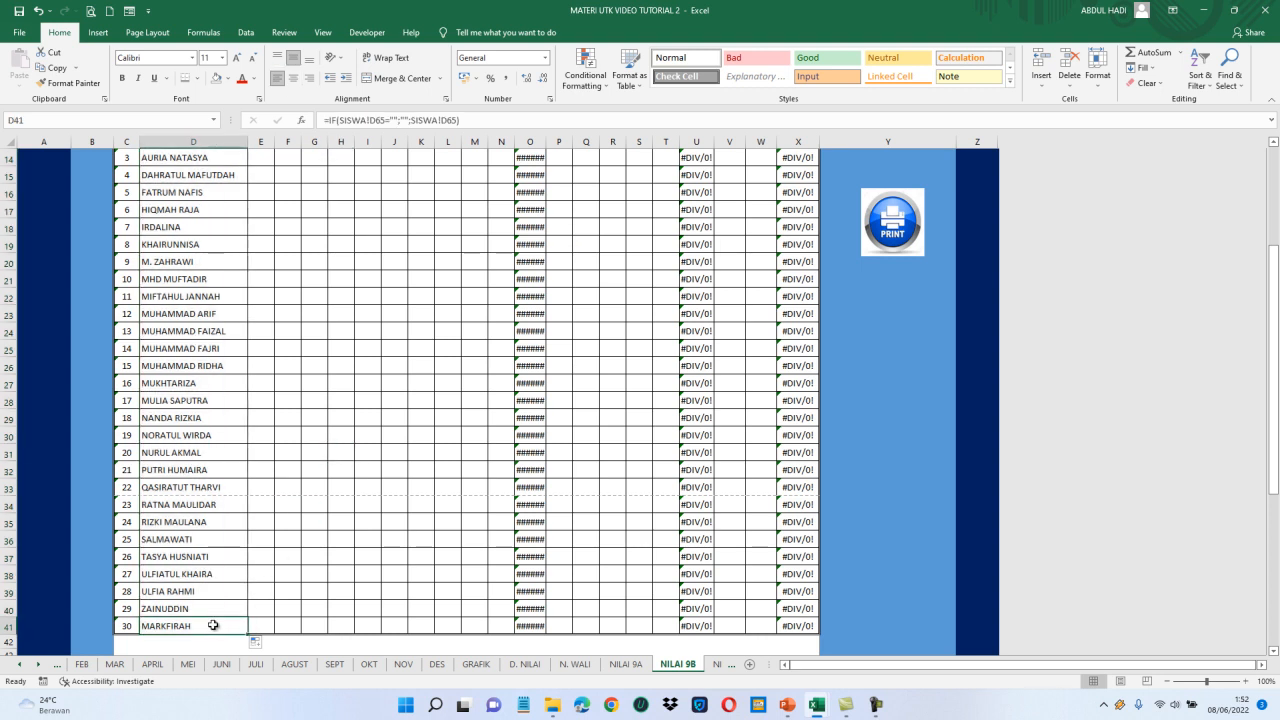
{"action": "left_click", "coordinate": [186, 85]}
On the NILAI 9C sheet, begin an IF formula in D12 that references SISWA!D66, the first IX C student's name.
{"action": "left_click", "coordinate": [714, 666]}
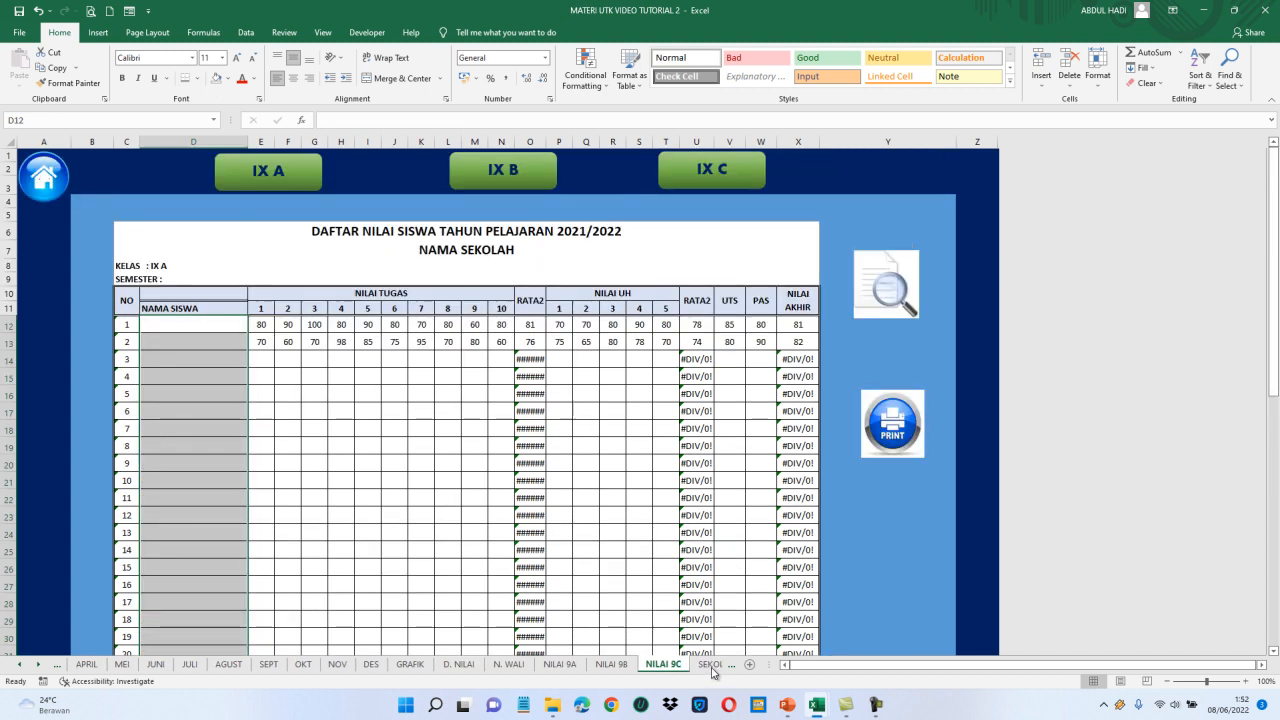
{"action": "left_click", "coordinate": [170, 326]}
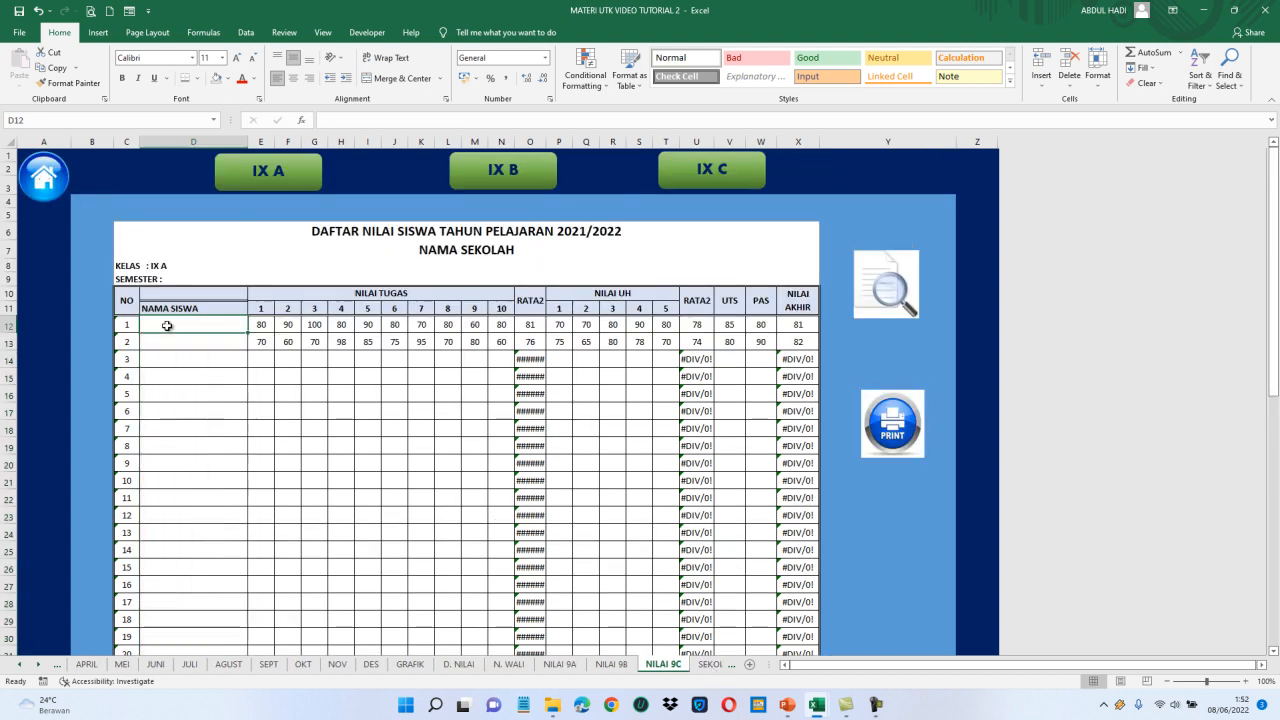
{"action": "type", "text": "="}
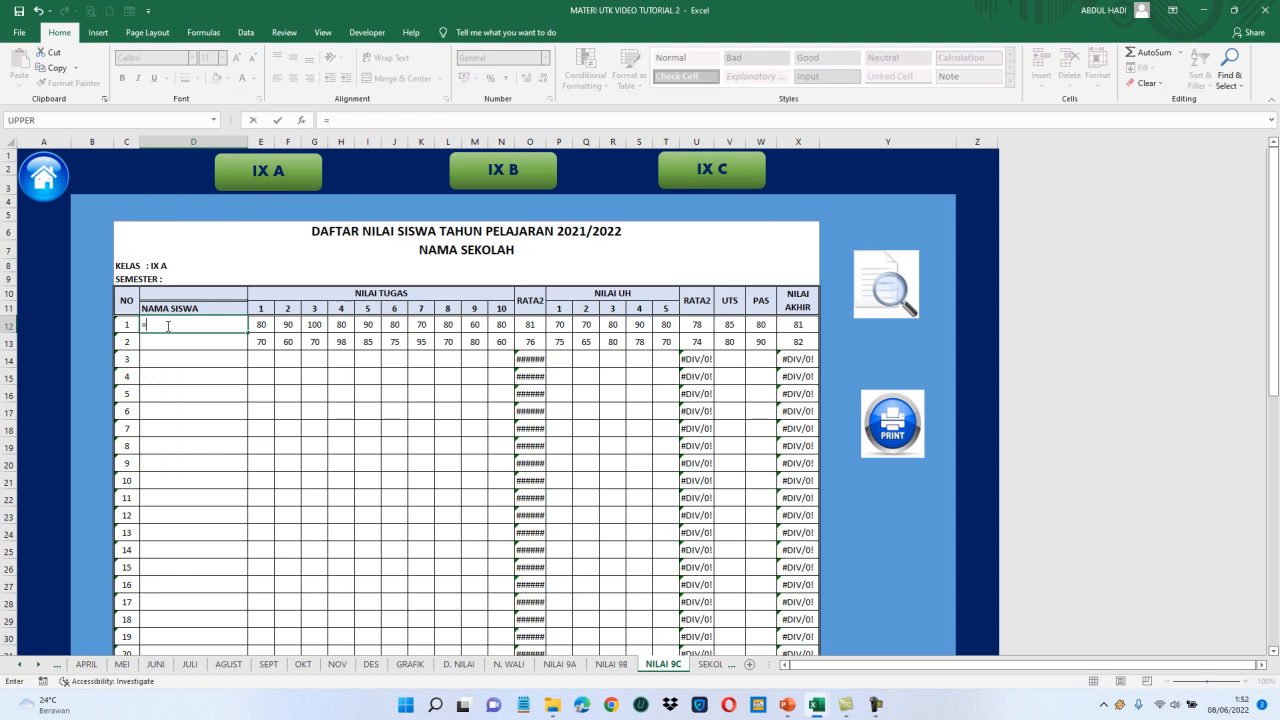
{"action": "type", "text": "IF"}
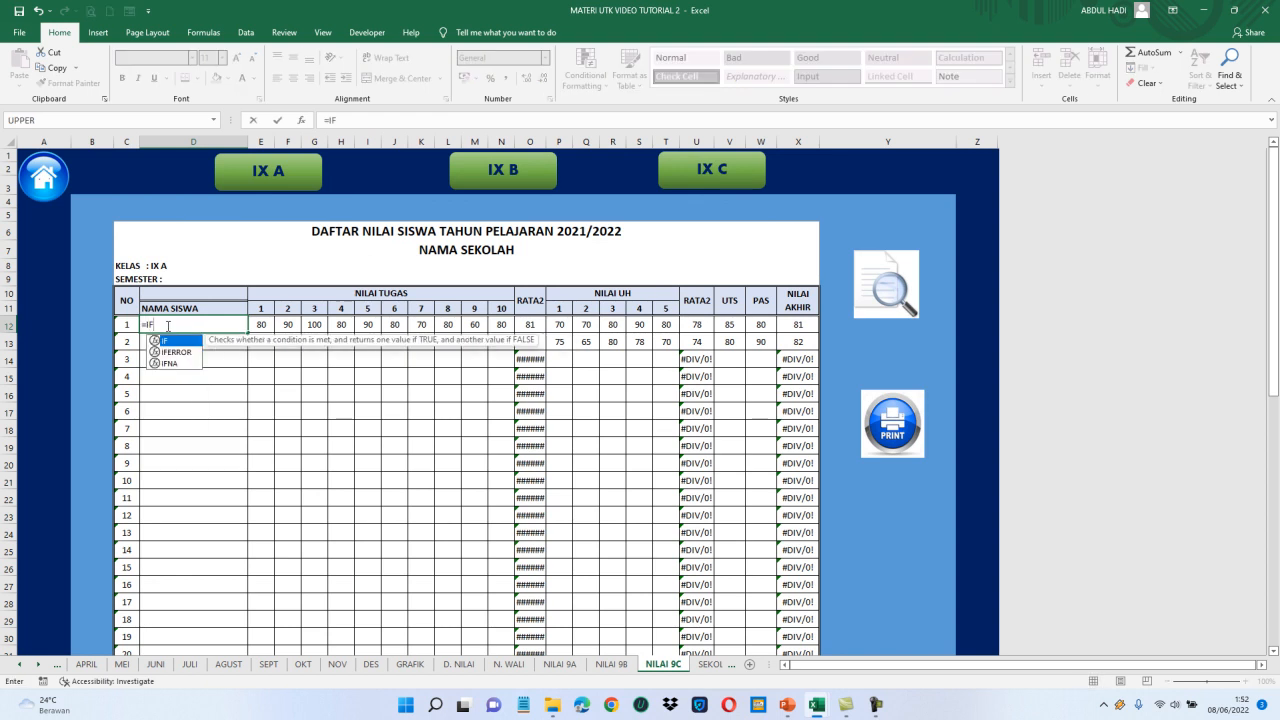
{"action": "type", "text": "("}
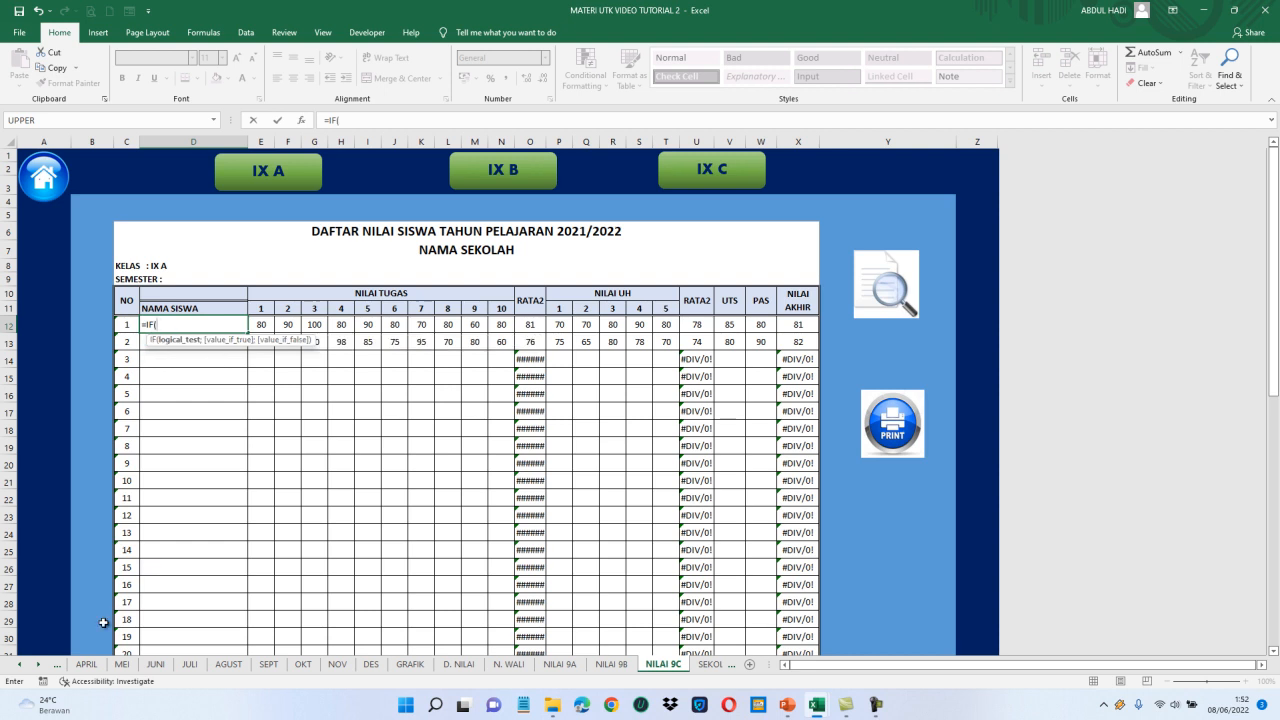
{"action": "left_click", "coordinate": [22, 664]}
{"action": "left_click", "coordinate": [22, 664]}
{"action": "left_click", "coordinate": [22, 664]}
{"action": "left_click", "coordinate": [22, 664]}
{"action": "left_click", "coordinate": [22, 664]}
{"action": "left_click", "coordinate": [22, 664]}
{"action": "left_click", "coordinate": [22, 664]}
{"action": "left_click", "coordinate": [179, 664]}
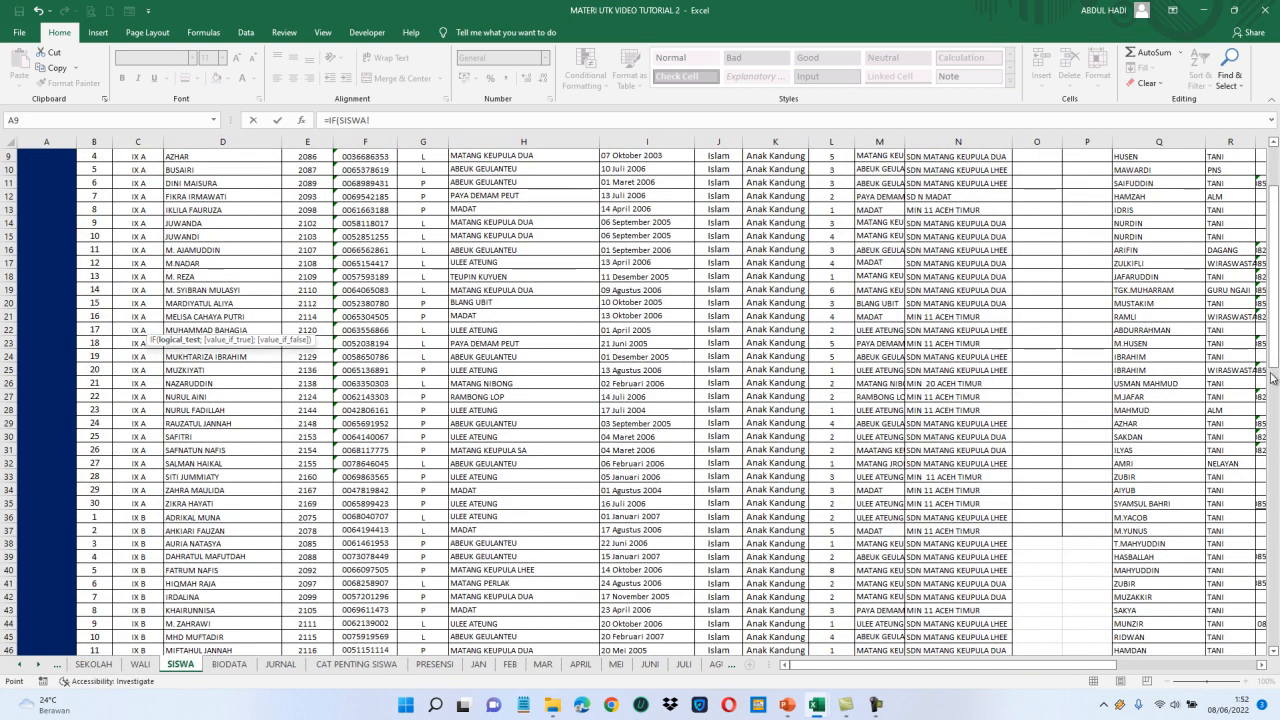
{"action": "left_click_drag", "start_coordinate": [1274, 350], "coordinate": [1274, 528]}
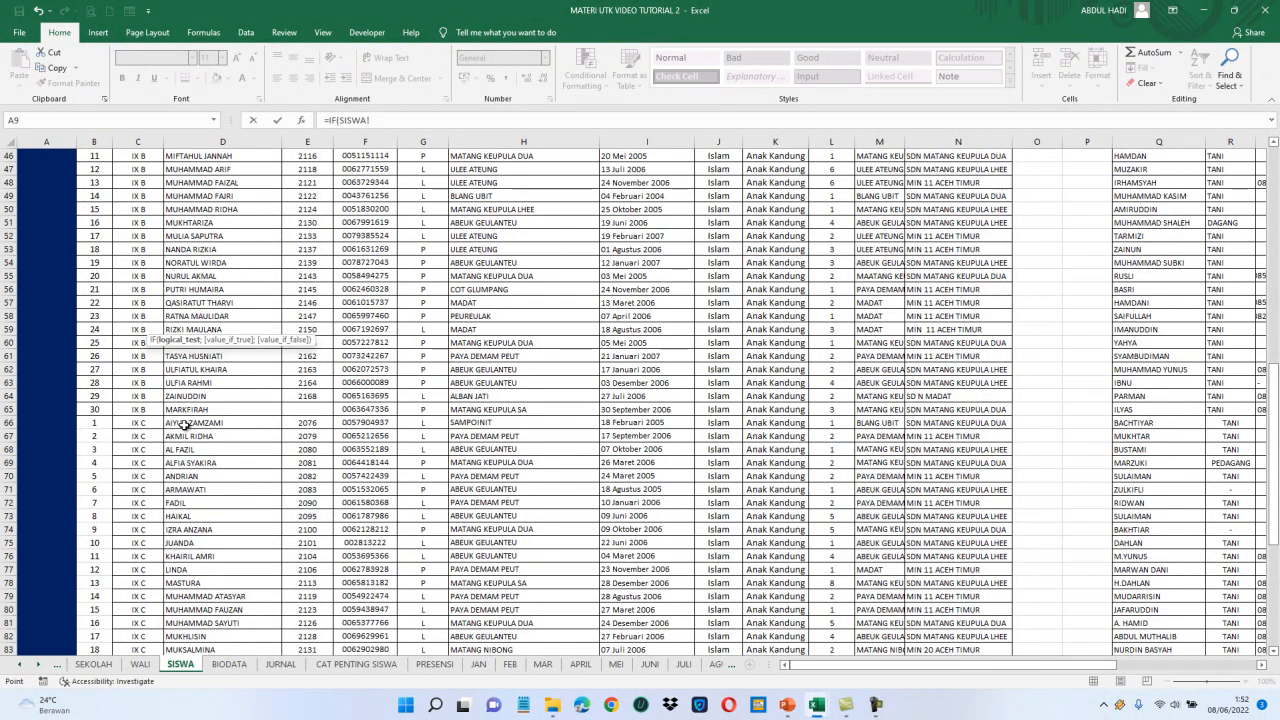
{"action": "left_click", "coordinate": [185, 424]}
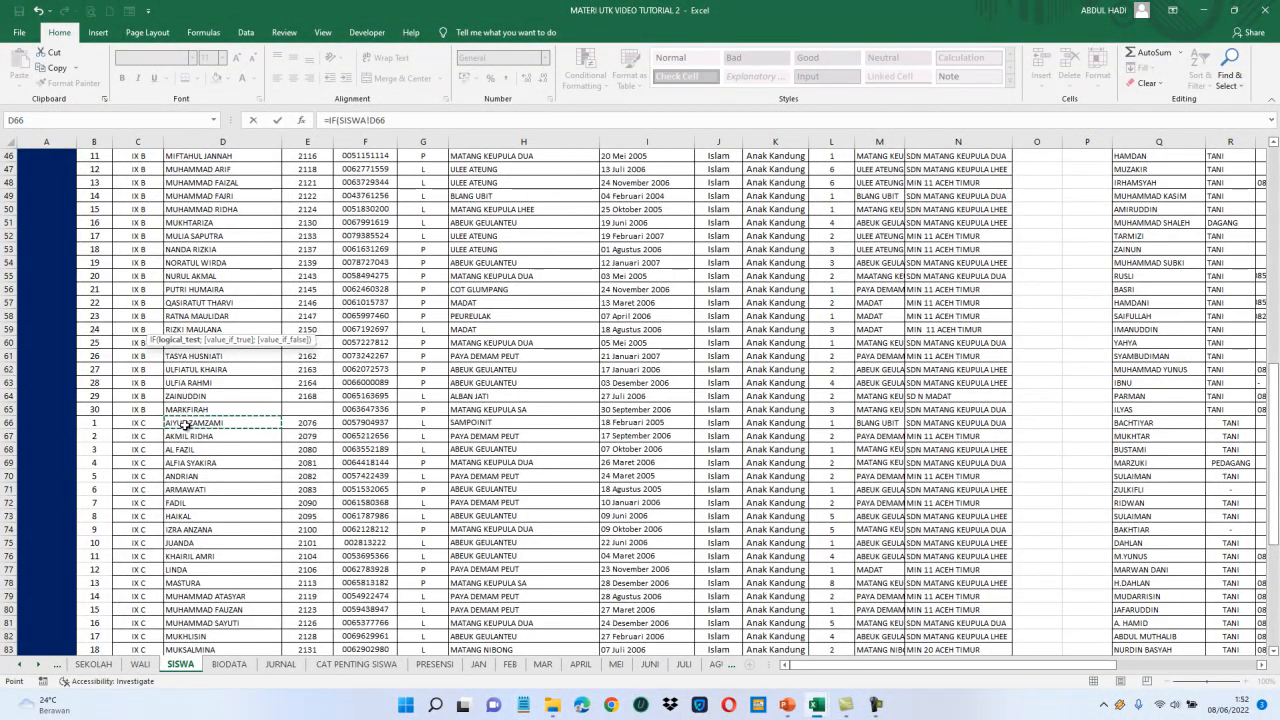
Complete the D12 formula on NILAI 9C as =IF(SISWA!D66="";"";SISWA!D66), picking the final reference from the SISWA sheet.
{"action": "type", "text": "=\"\""}
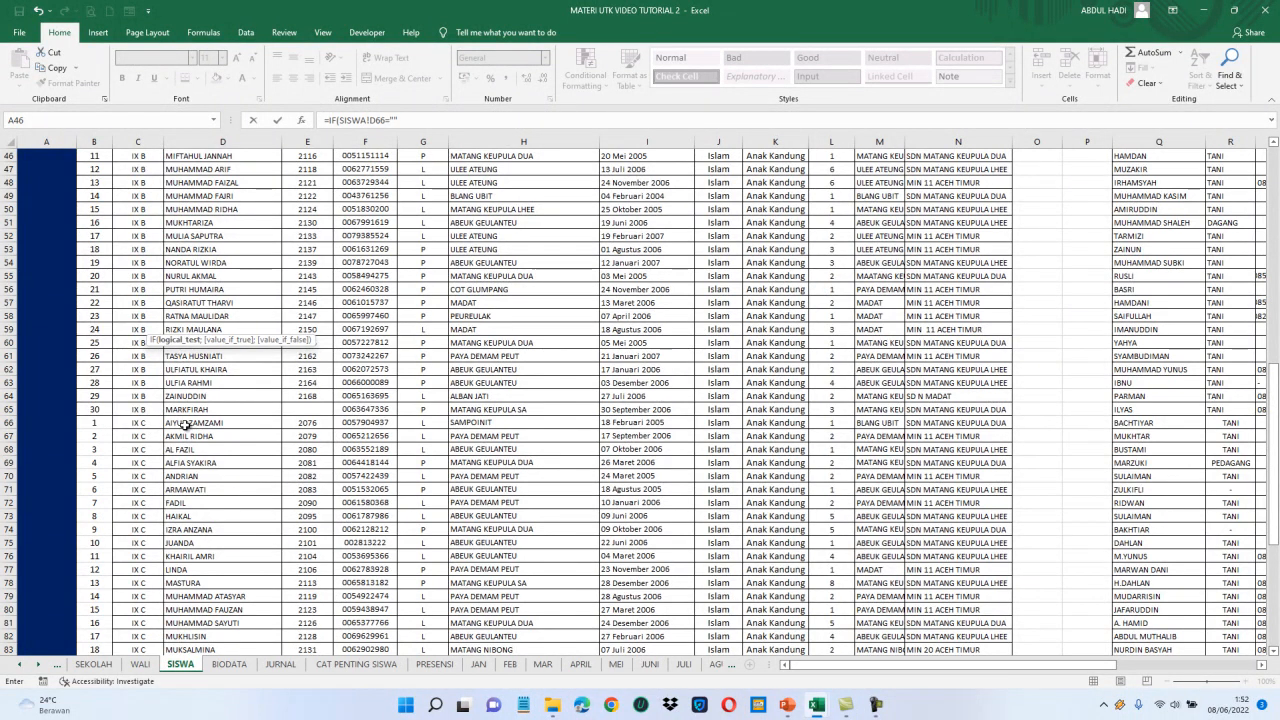
{"action": "type", "text": ";"}
{"action": "type", "text": ";"}
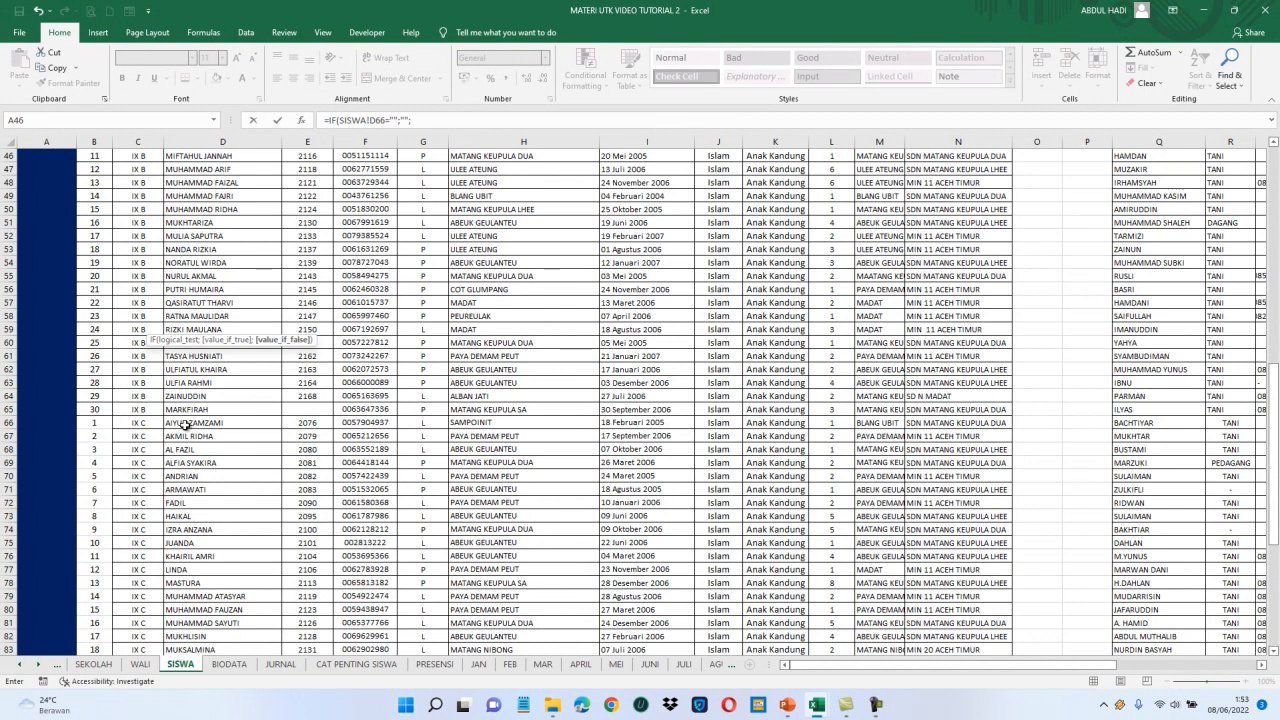
{"action": "left_click", "coordinate": [185, 426]}
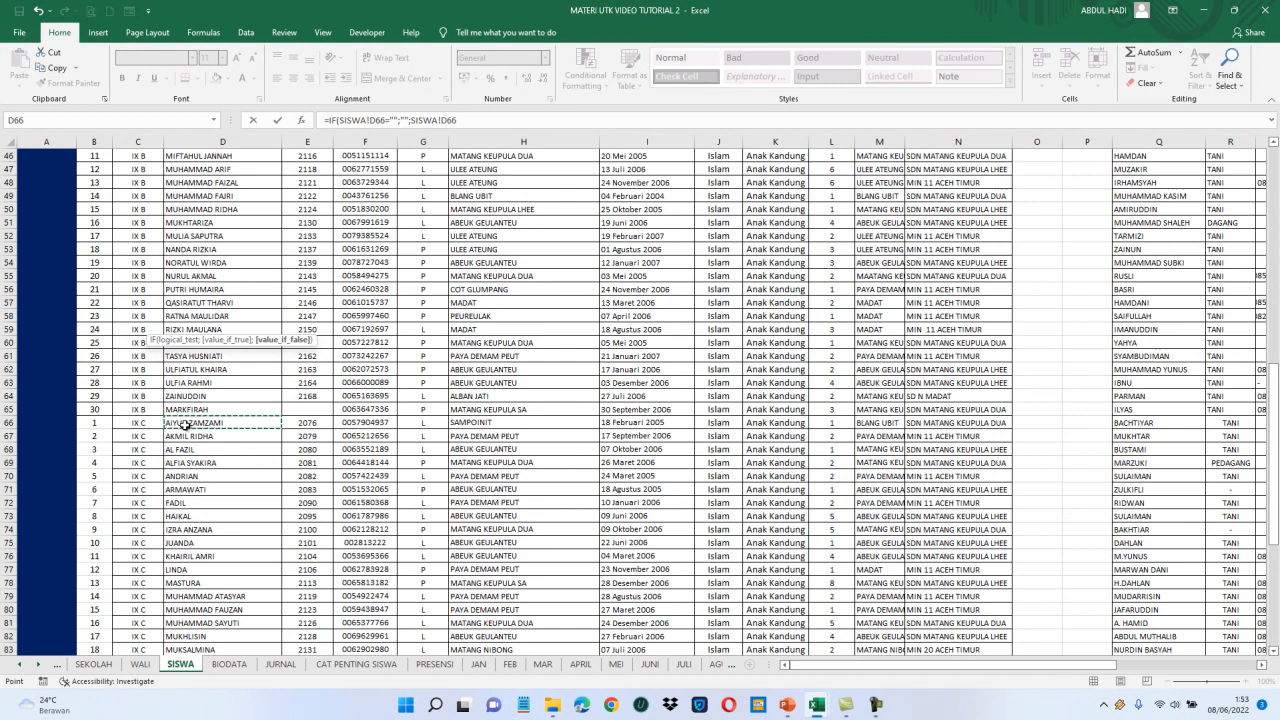
{"action": "key", "text": "Return"}
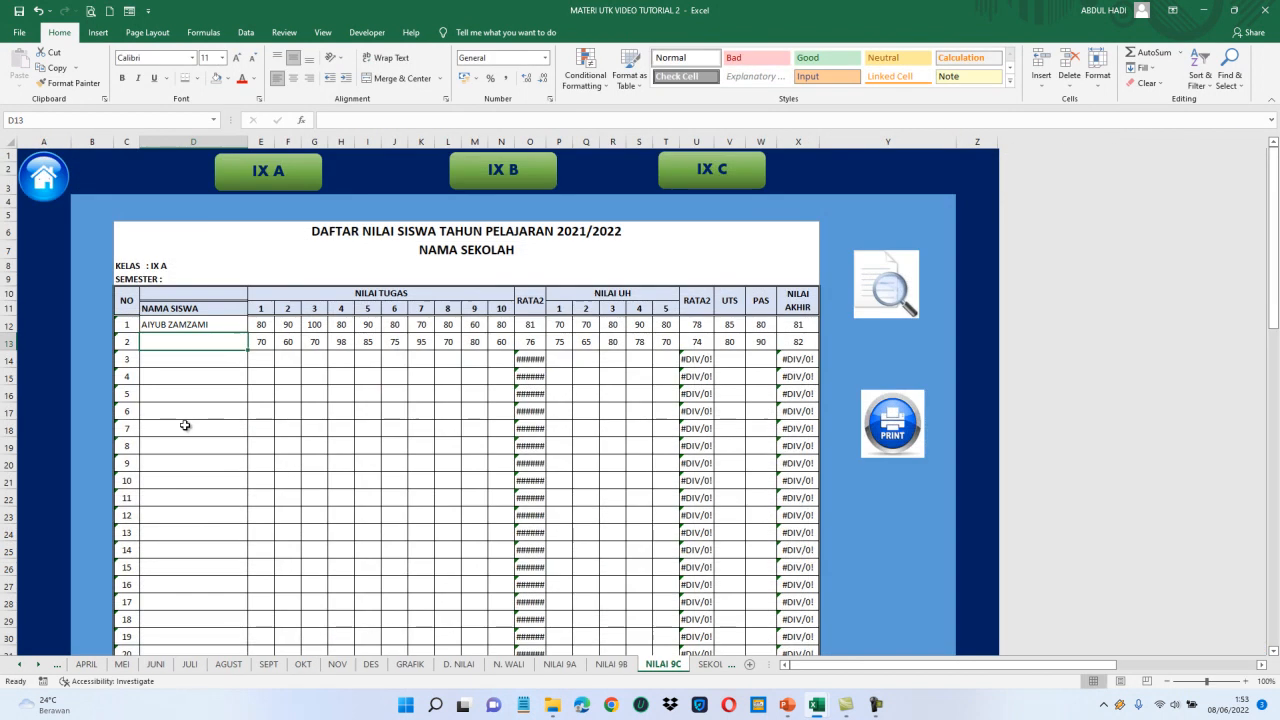
Fill the D12 name formula down to D41 on the NILAI 9C sheet.
{"action": "left_click", "coordinate": [180, 323]}
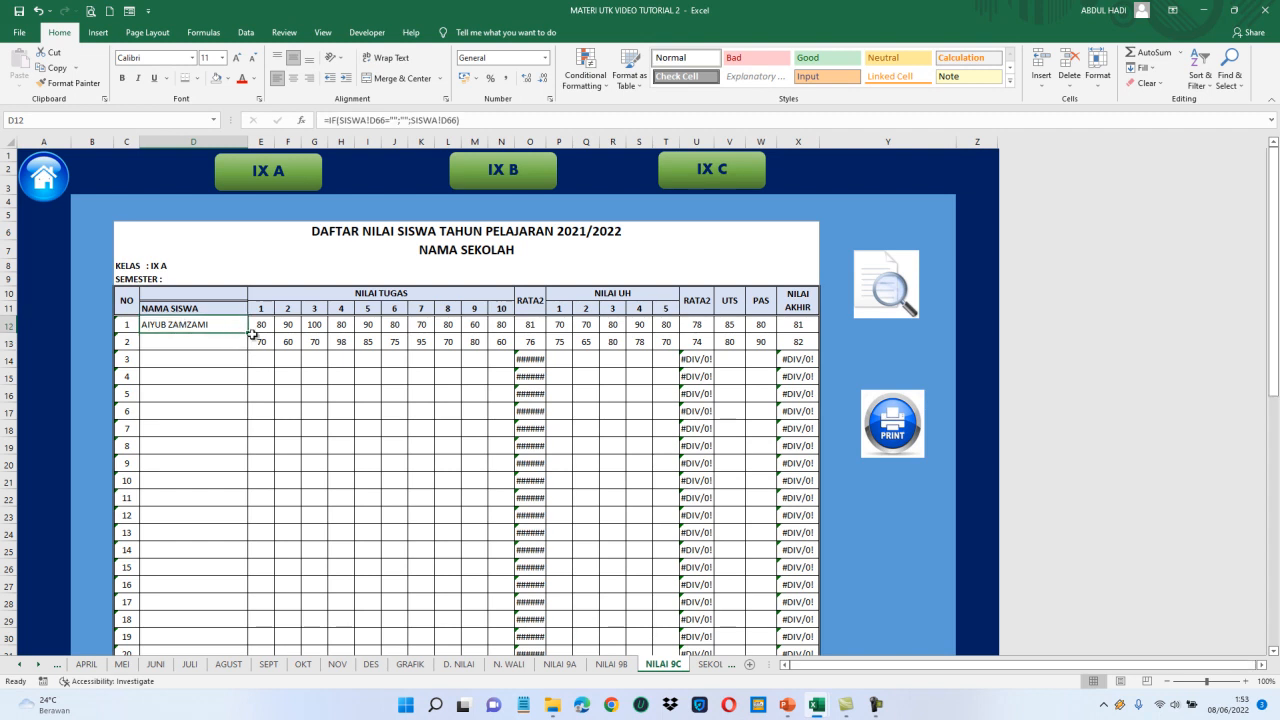
{"action": "left_click_drag", "start_coordinate": [250, 333], "coordinate": [216, 632]}
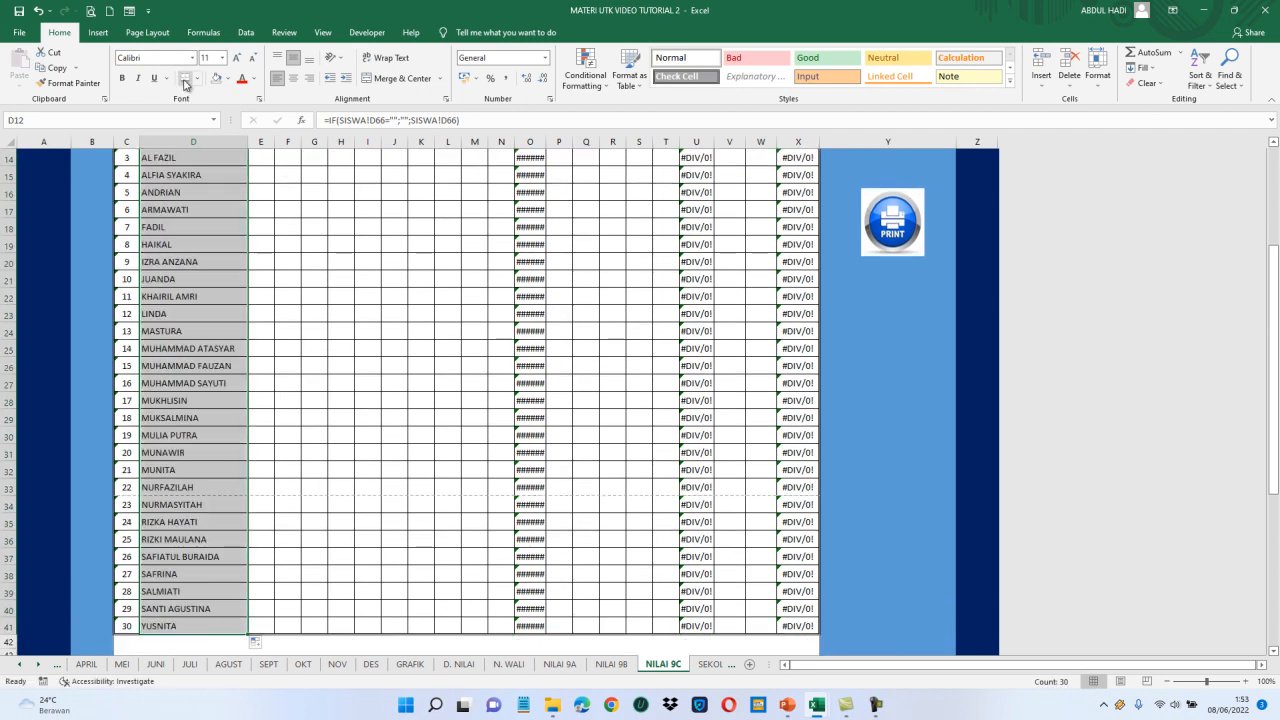
{"action": "scroll", "coordinate": [306, 326], "scroll_direction": "up", "scroll_amount": 5}
Examine the filled student name list on NILAI 9C down to the signature block below the table.
{"action": "left_click", "coordinate": [282, 357]}
{"action": "key", "text": "Down"}
{"action": "key", "text": "Down"}
{"action": "key", "text": "Down"}
{"action": "key", "text": "Down"}
{"action": "key", "text": "Down"}
{"action": "key", "text": "Down"}
{"action": "key", "text": "Down"}
{"action": "key", "text": "Down"}
{"action": "key", "text": "Down"}
{"action": "key", "text": "Down"}
{"action": "key", "text": "Down"}
{"action": "key", "text": "Down"}
{"action": "key", "text": "Down"}
{"action": "key", "text": "Down"}
{"action": "key", "text": "Down"}
{"action": "key", "text": "Down"}
{"action": "key", "text": "Down"}
{"action": "key", "text": "Down"}
{"action": "key", "text": "Down"}
{"action": "key", "text": "Down"}
{"action": "key", "text": "Down"}
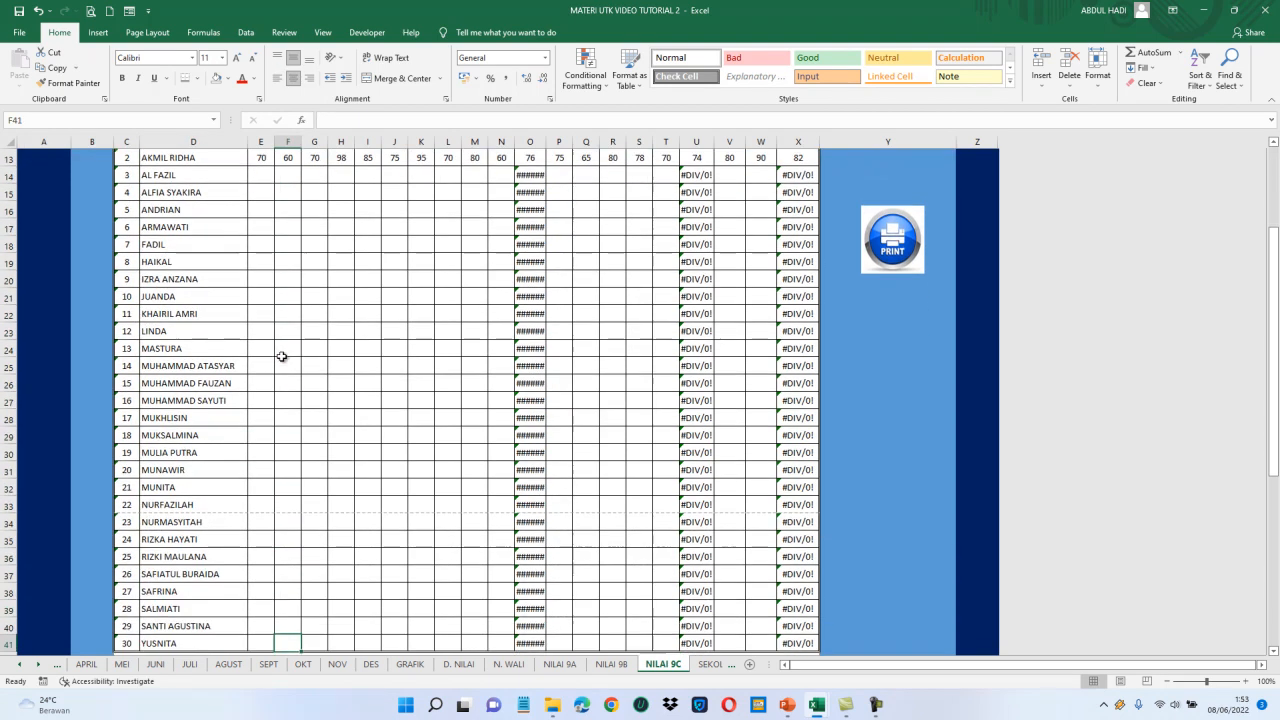
{"action": "key", "text": "Up"}
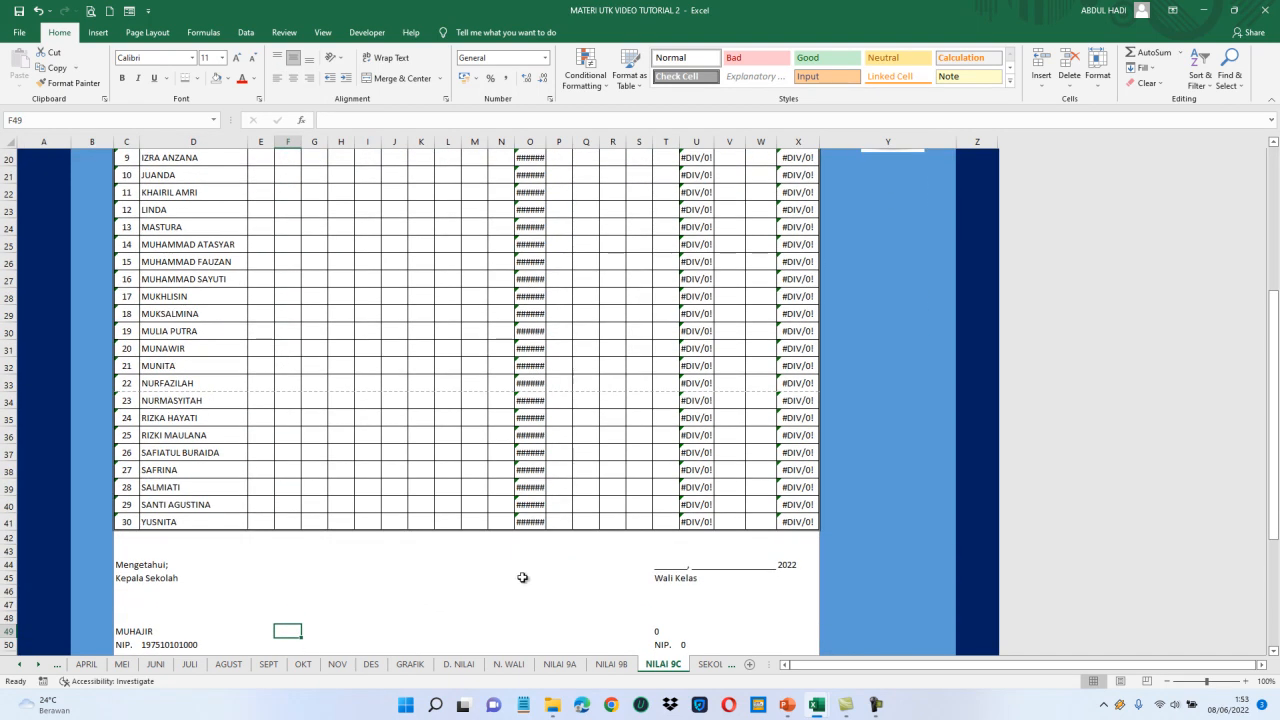
Delete the IX A, IX B and IX C buttons from the header of the NILAI 9B sheet.
{"action": "left_click", "coordinate": [571, 668]}
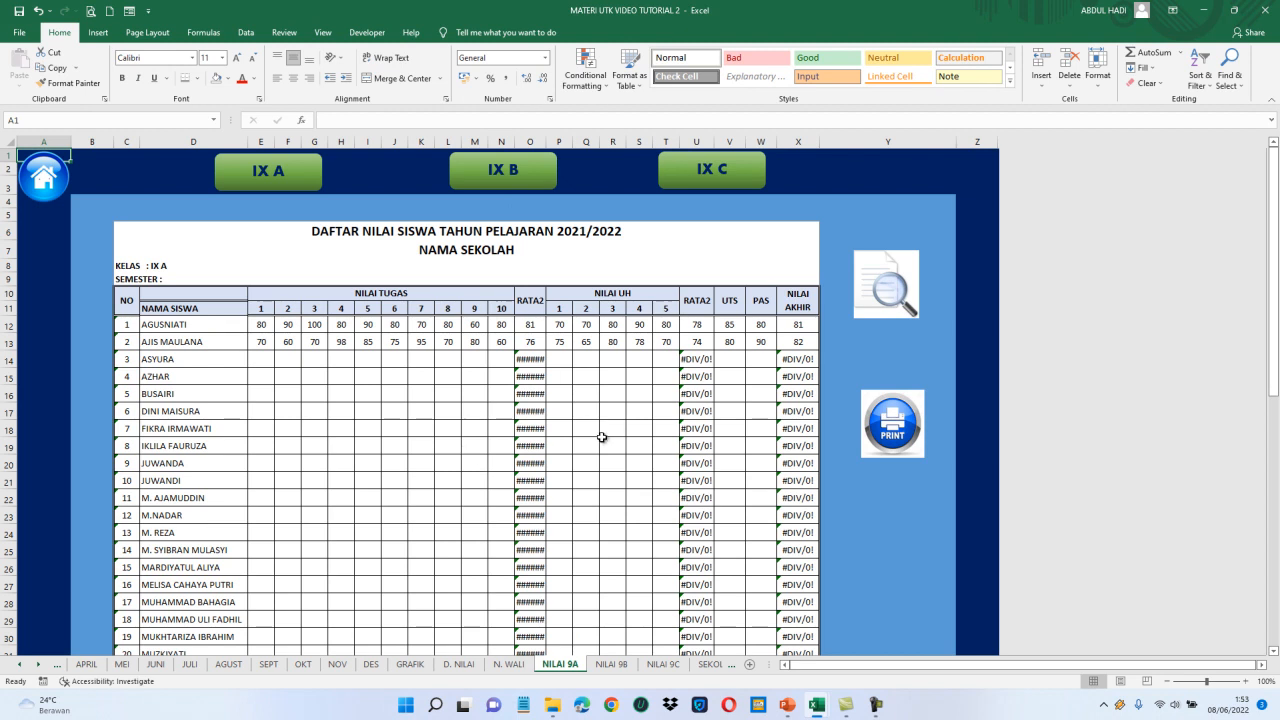
{"action": "left_click", "coordinate": [607, 667]}
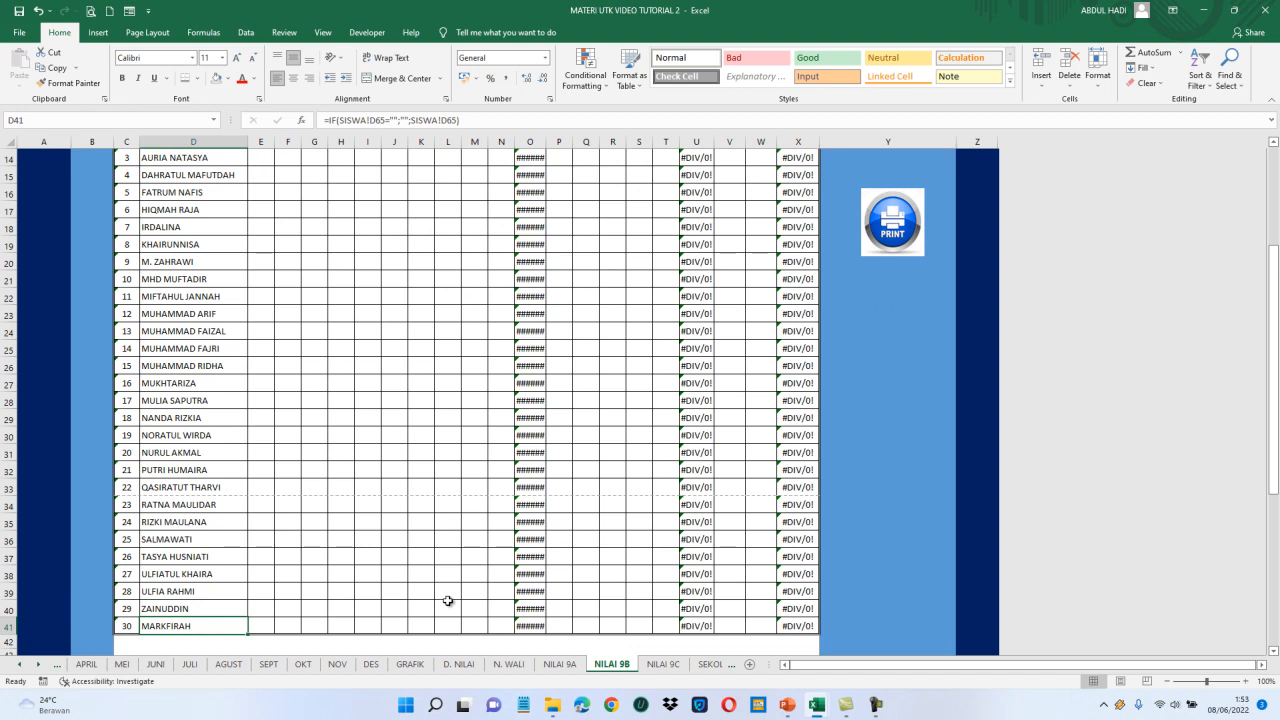
{"action": "key", "text": "ctrl+Home"}
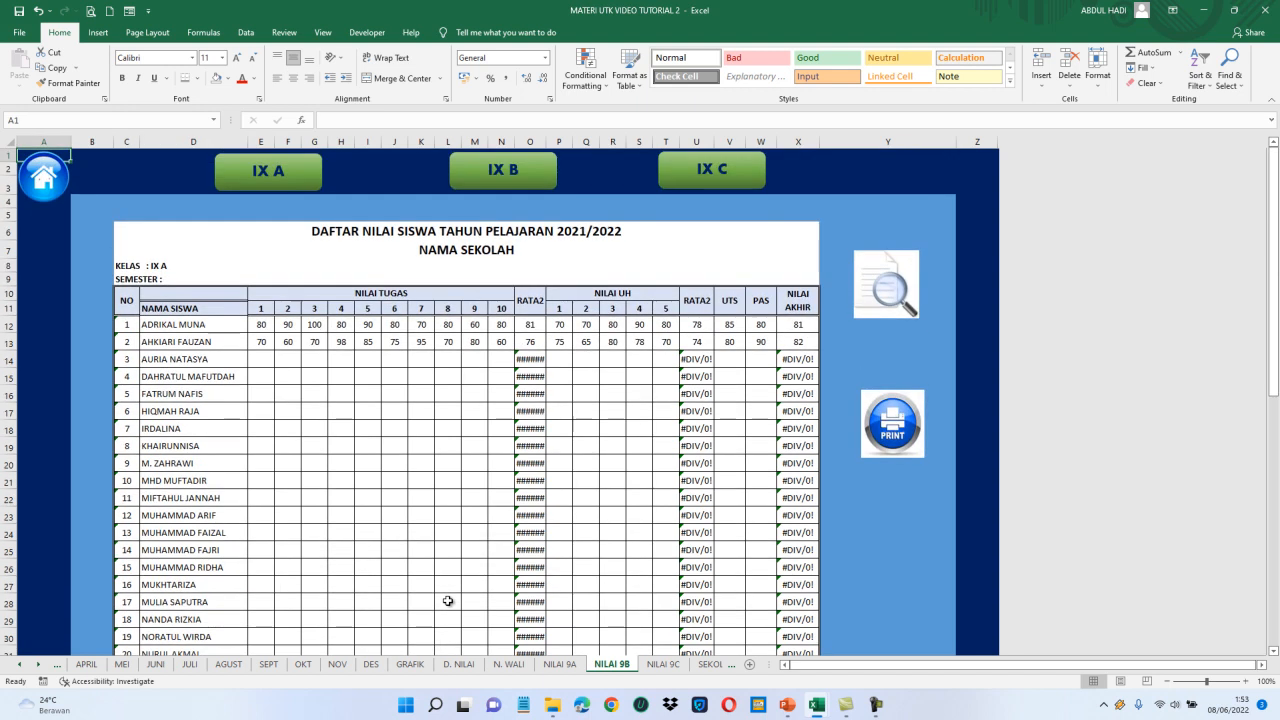
{"action": "left_click", "coordinate": [310, 171], "text": "ctrl"}
{"action": "left_click", "coordinate": [497, 182], "text": "ctrl"}
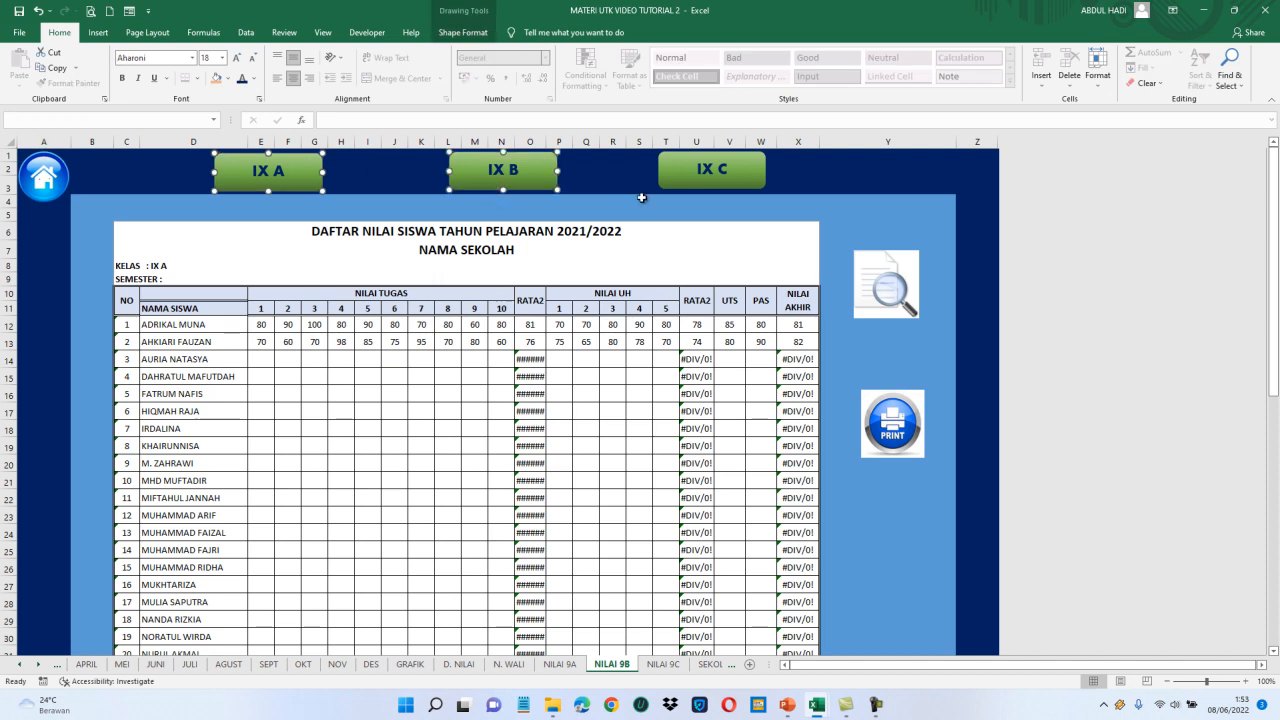
{"action": "left_click", "coordinate": [683, 186], "text": "ctrl"}
{"action": "key", "text": "Delete"}
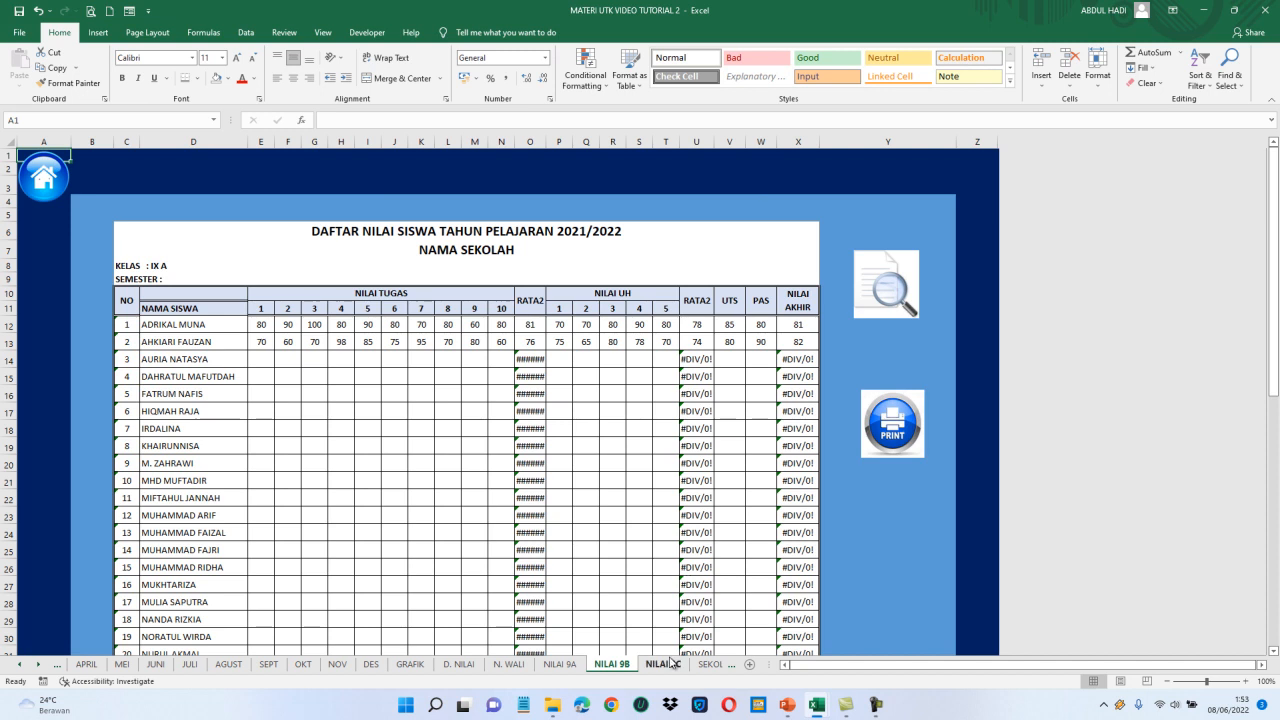
Delete the IX A, IX B and IX C buttons from the NILAI 9C sheet and return to NILAI 9A.
{"action": "left_click", "coordinate": [666, 664]}
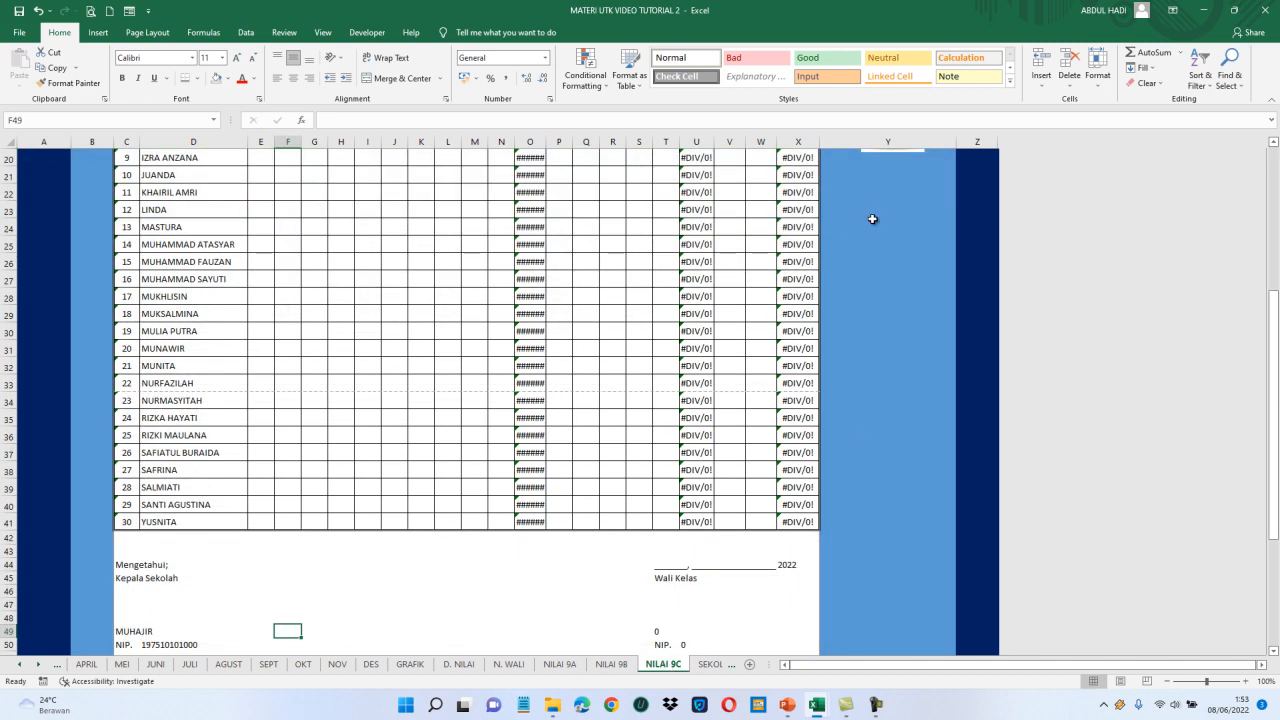
{"action": "key", "text": "ctrl+Home"}
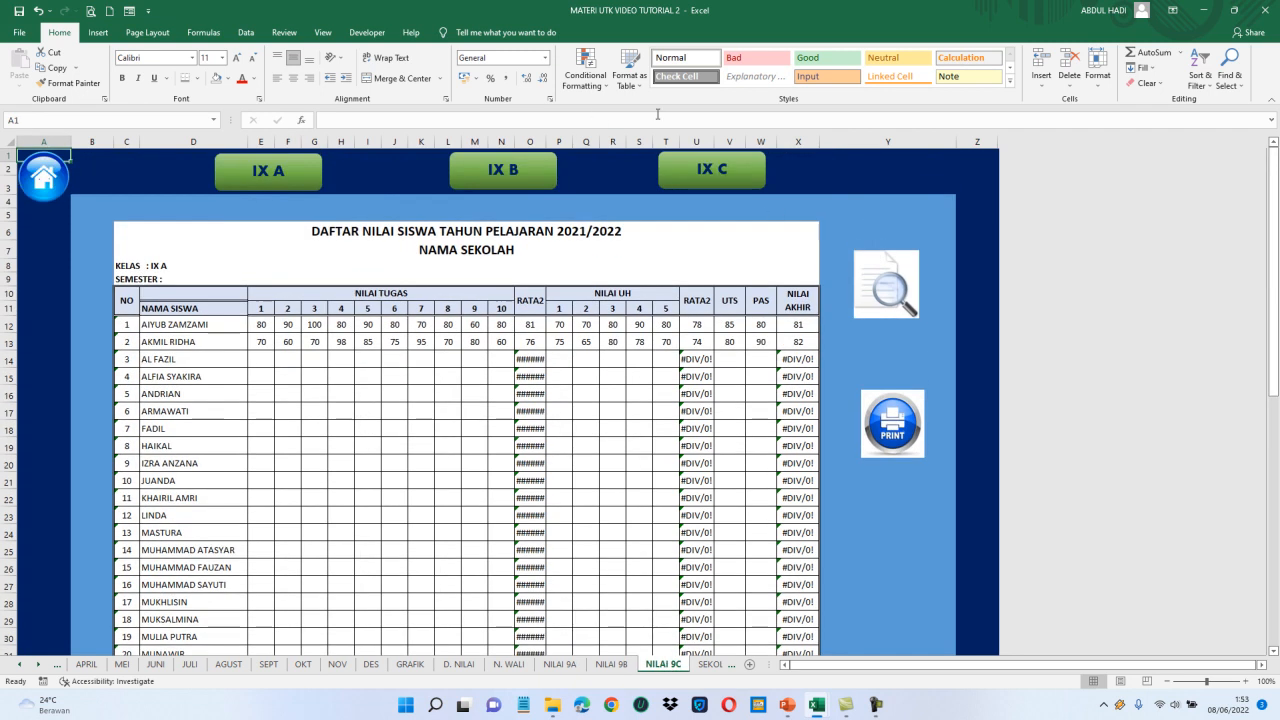
{"action": "left_click", "coordinate": [295, 189], "text": "ctrl"}
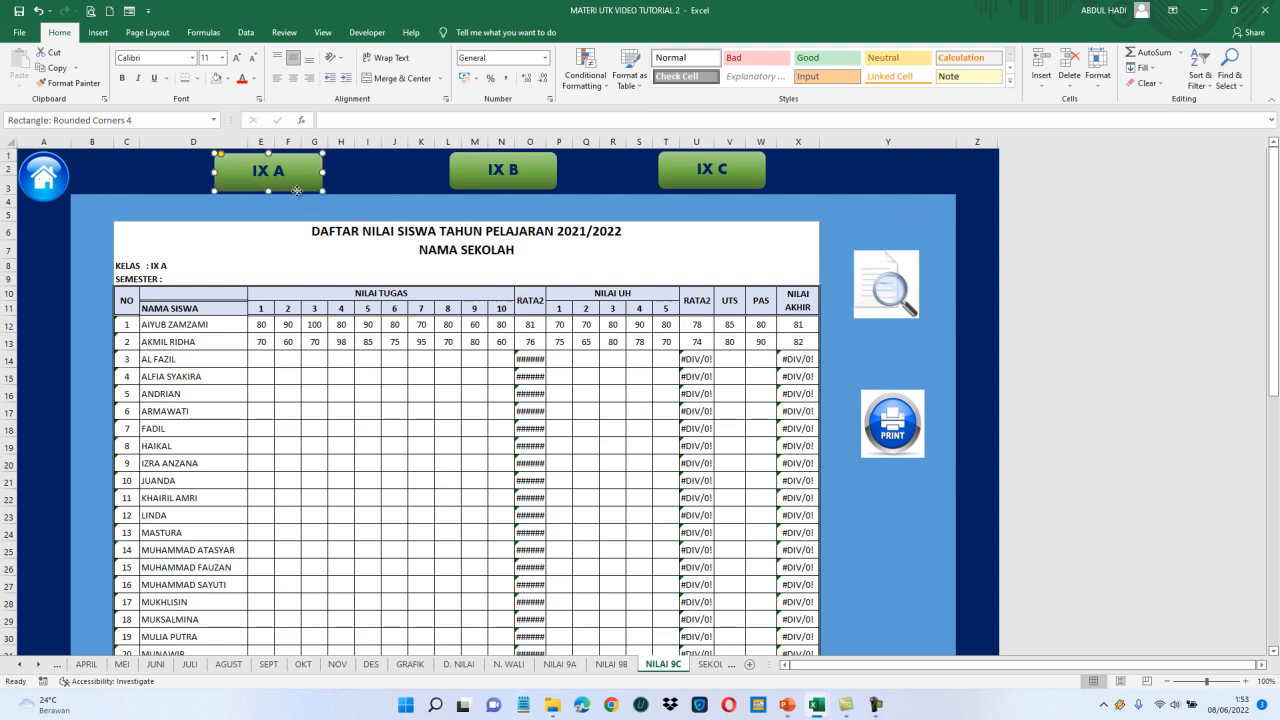
{"action": "left_click", "coordinate": [537, 171], "text": "ctrl"}
{"action": "left_click", "coordinate": [692, 183], "text": "ctrl"}
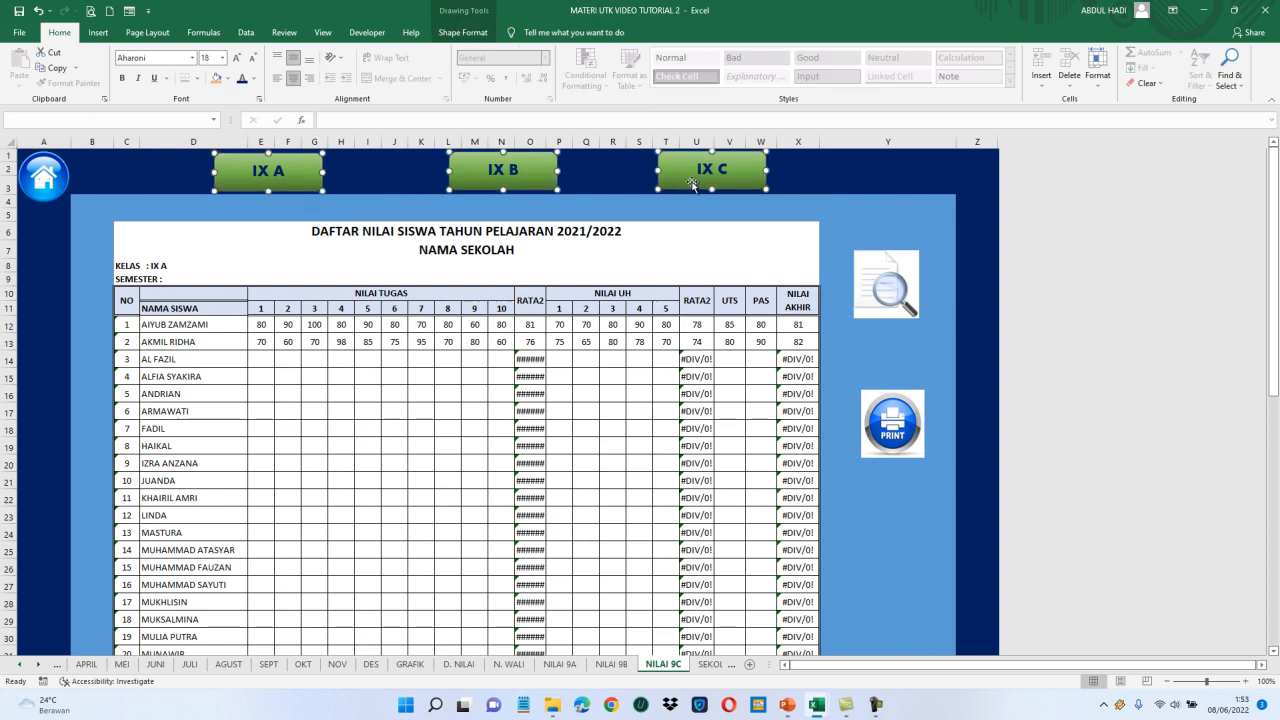
{"action": "key", "text": "Delete"}
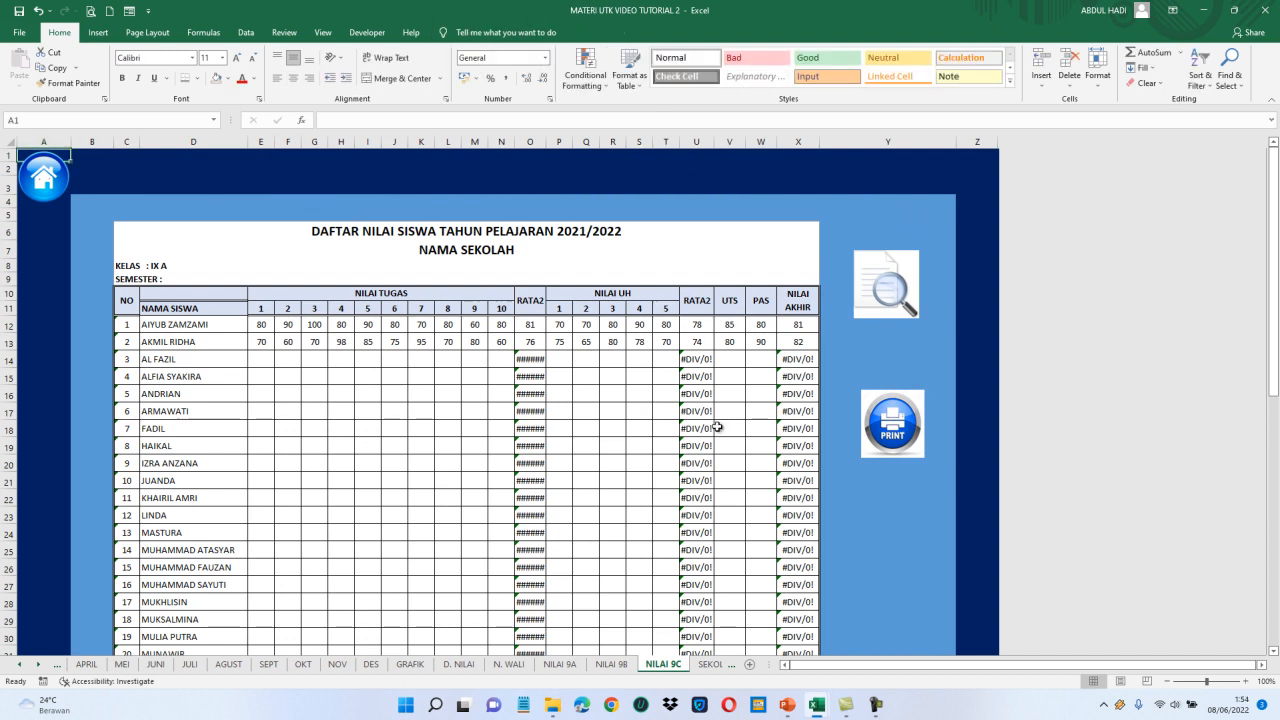
{"action": "left_click", "coordinate": [558, 664]}
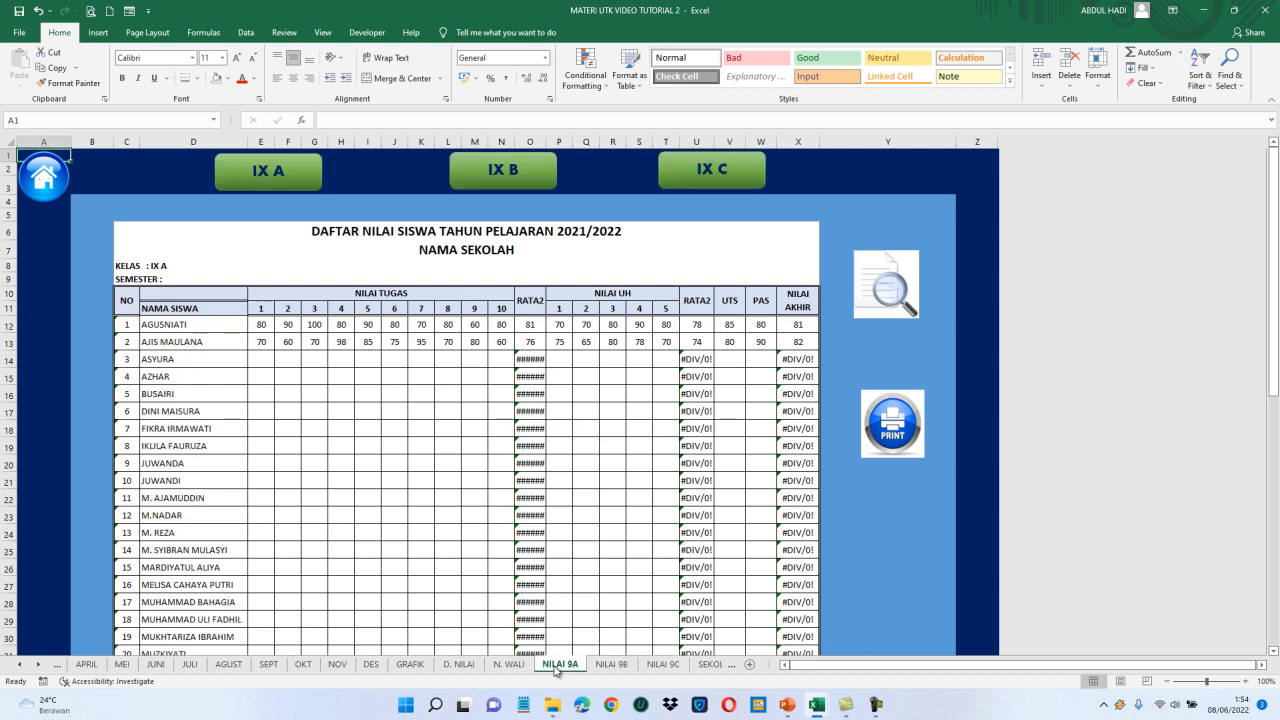
{"action": "left_click", "coordinate": [316, 192], "text": "ctrl"}
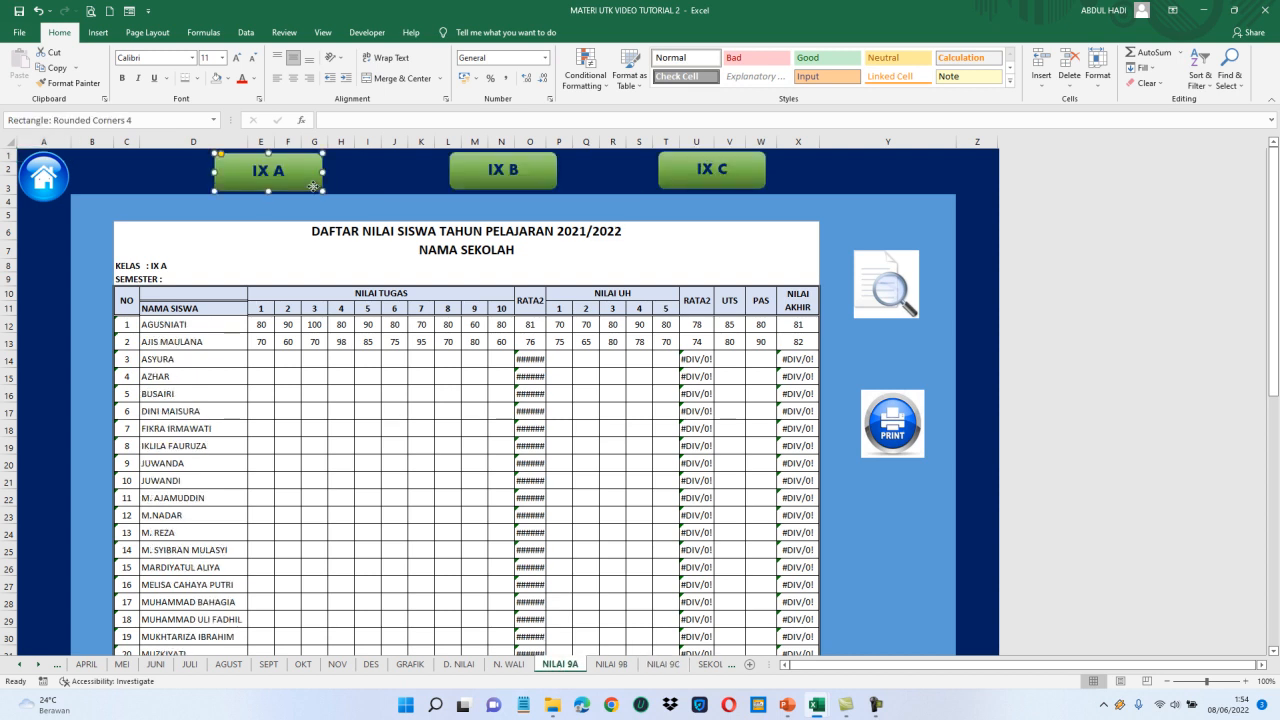
{"action": "left_click", "coordinate": [520, 182], "text": "ctrl"}
{"action": "left_click", "coordinate": [696, 178], "text": "ctrl"}
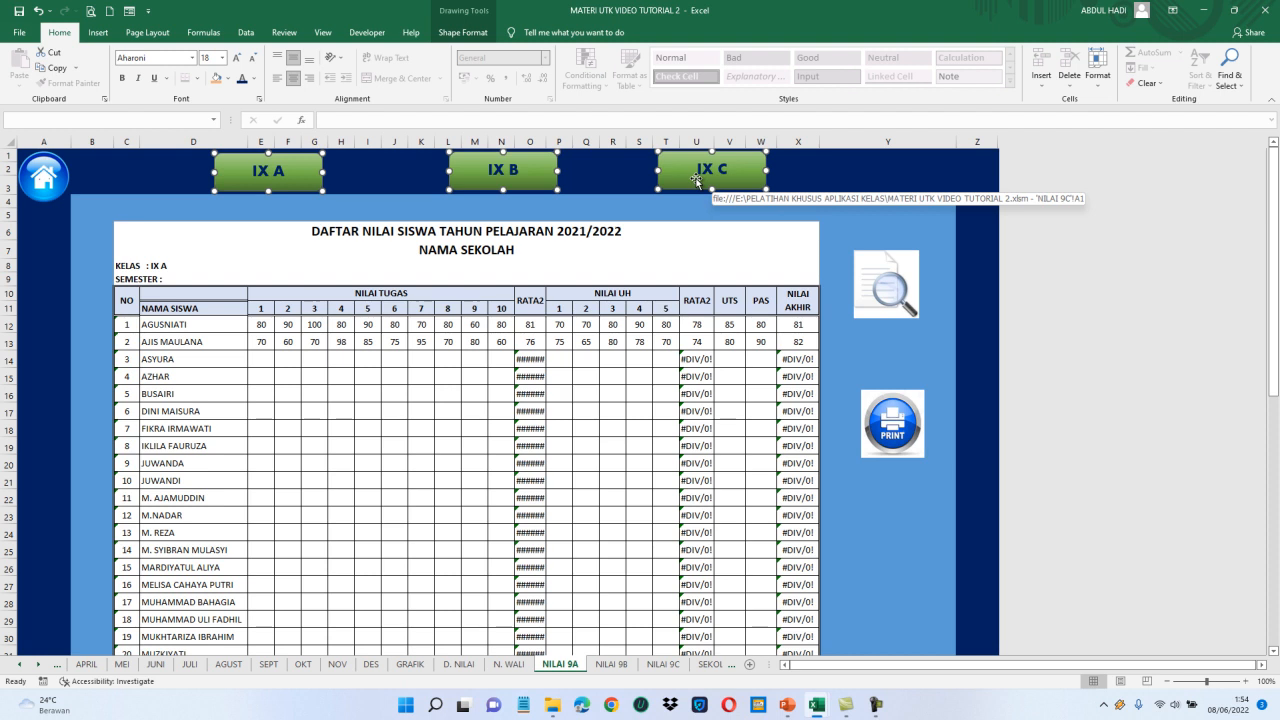
{"action": "left_click", "coordinate": [401, 189]}
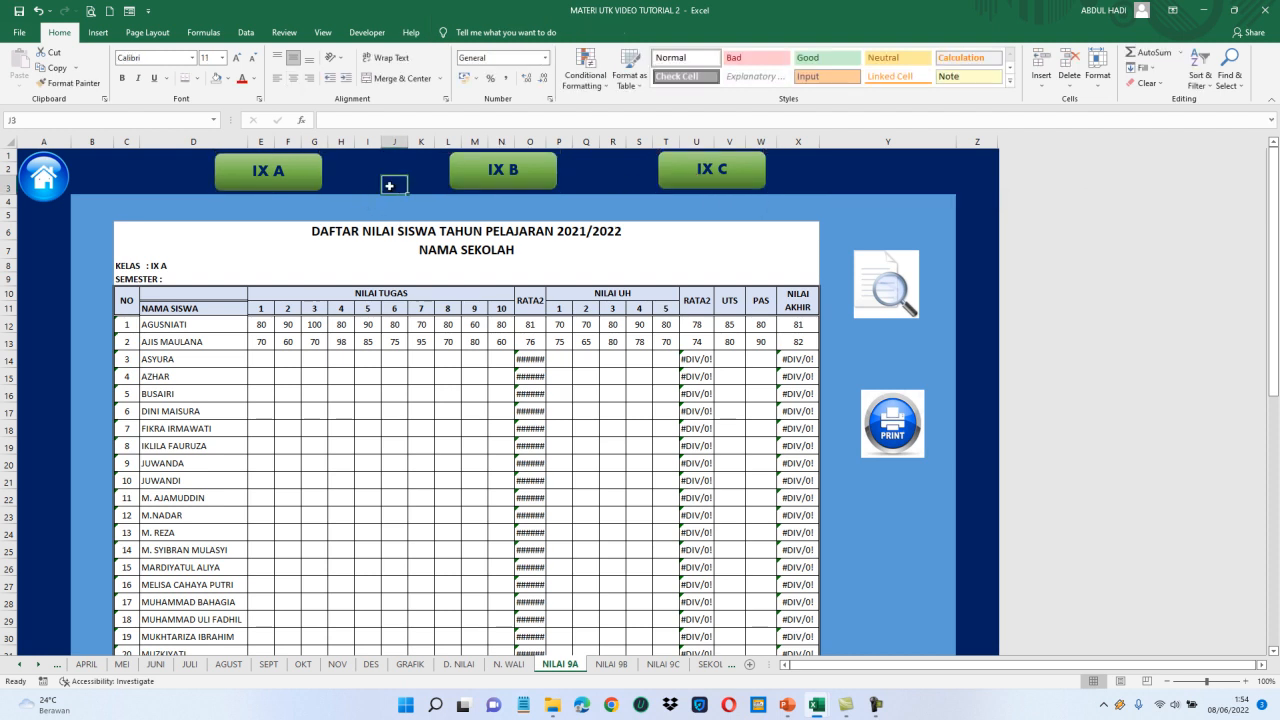
{"action": "left_click", "coordinate": [300, 185]}
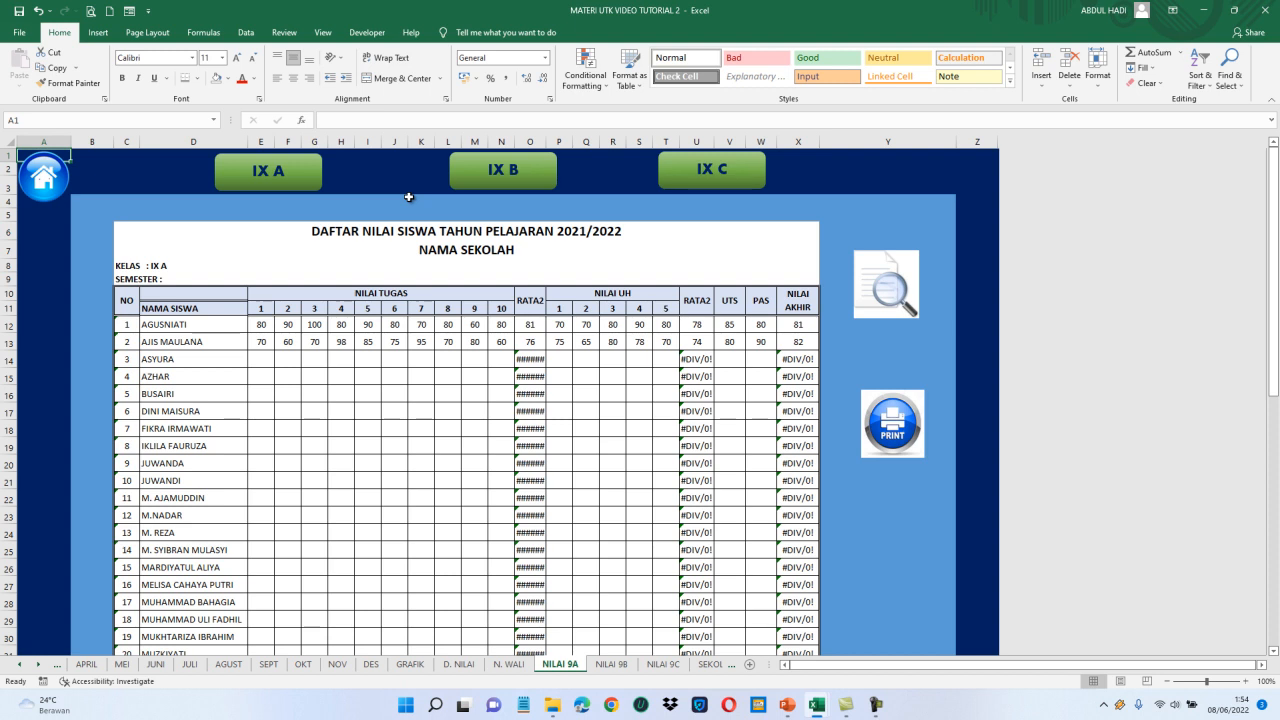
Copy the hyperlinked IX A, IX B and IX C buttons from NILAI 9A into the header band of NILAI 9B.
{"action": "left_click", "coordinate": [313, 190], "text": "ctrl"}
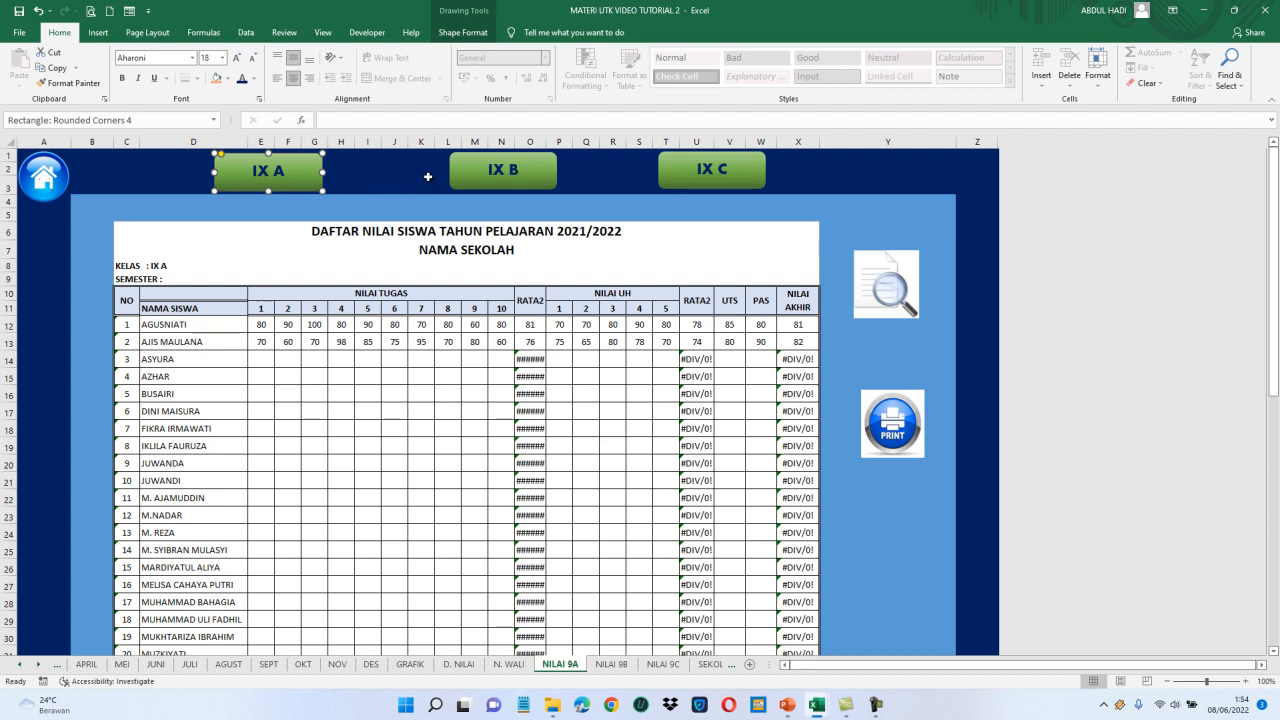
{"action": "left_click", "coordinate": [473, 184], "text": "ctrl"}
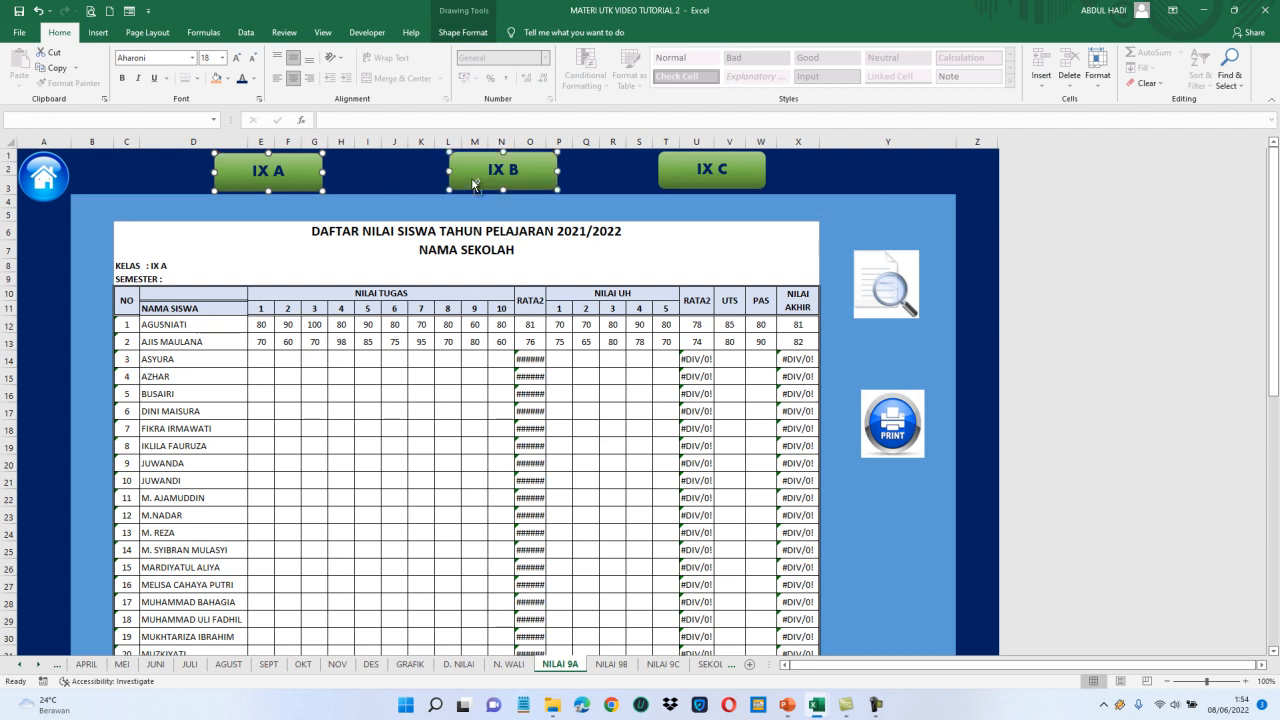
{"action": "left_click", "coordinate": [686, 180], "text": "ctrl"}
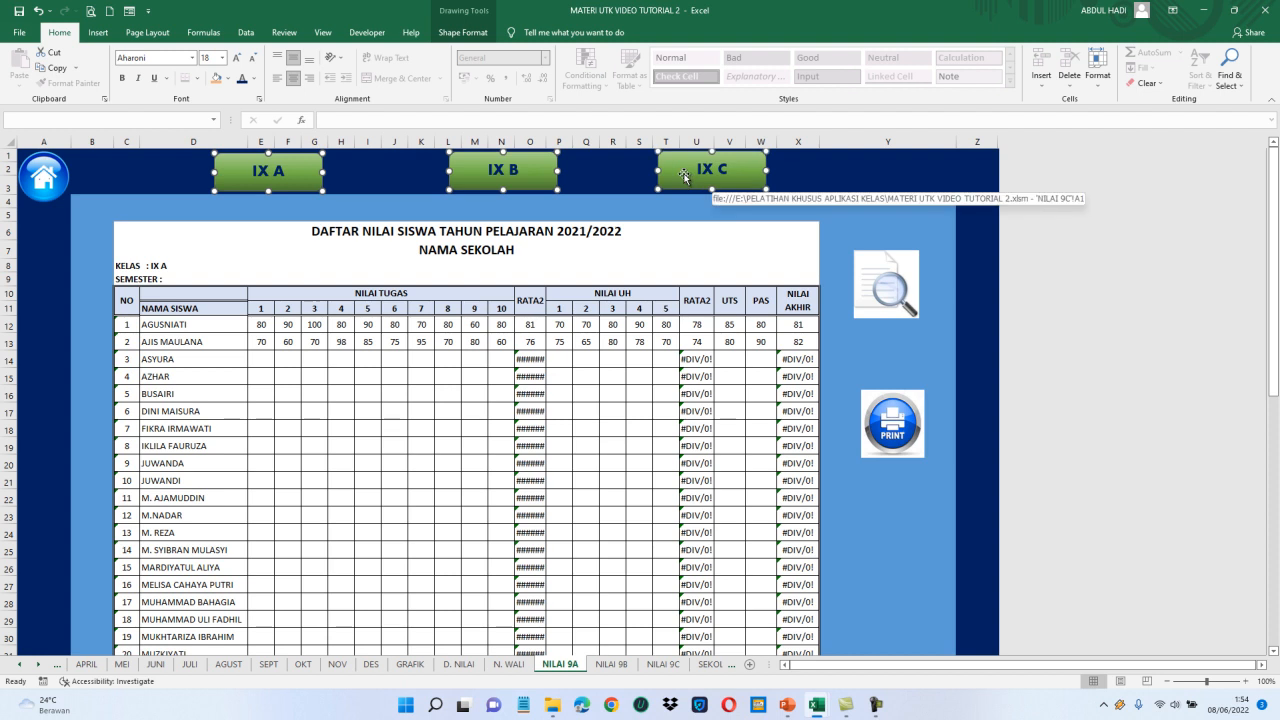
{"action": "key", "text": "ctrl+c"}
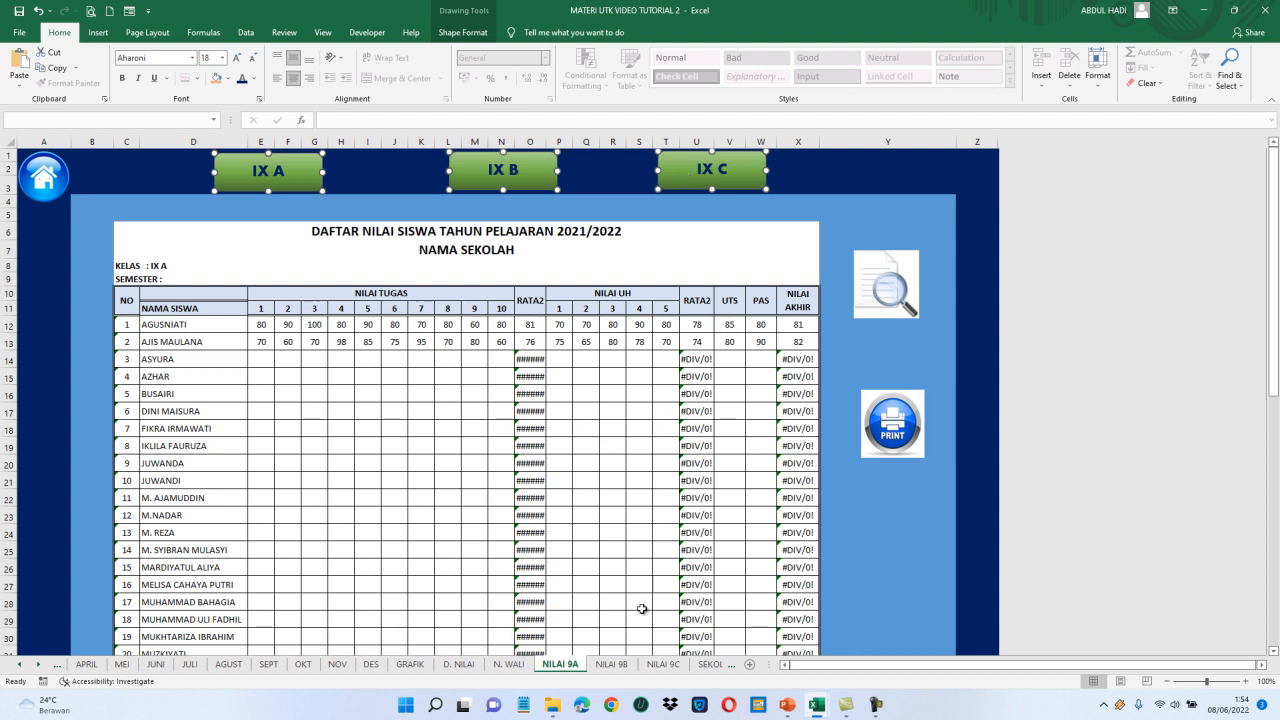
{"action": "left_click", "coordinate": [620, 665]}
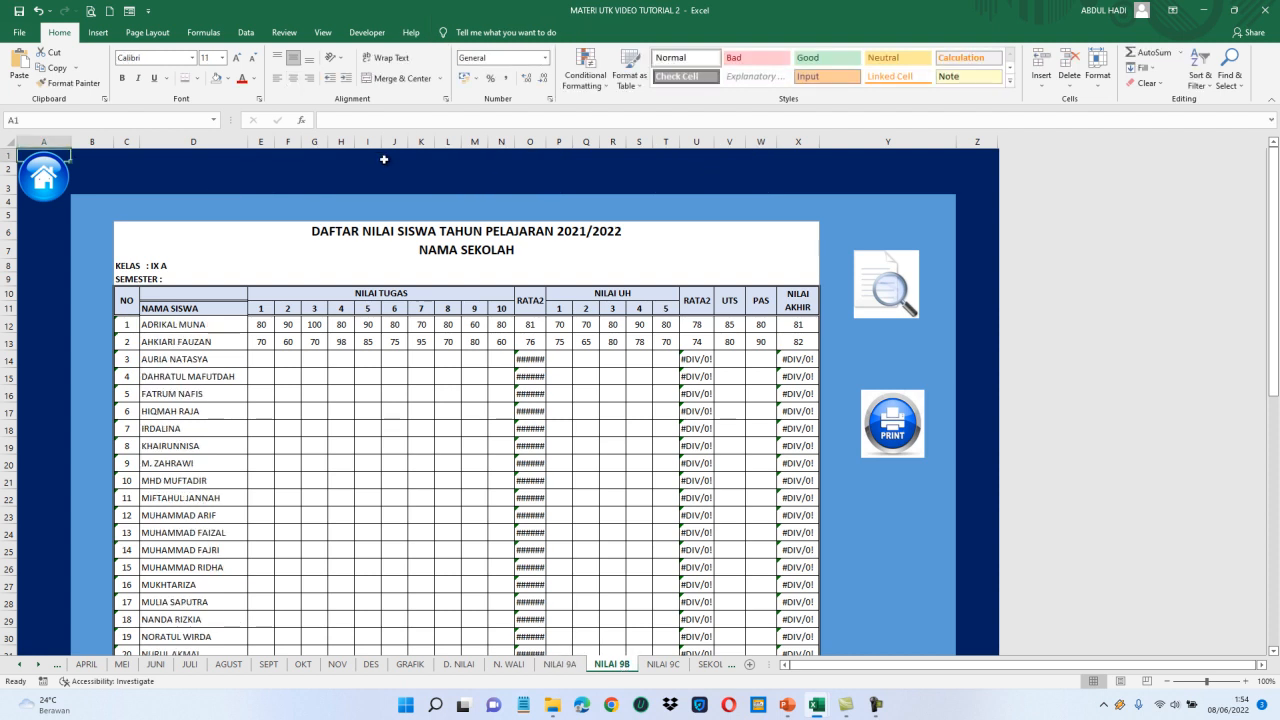
{"action": "key", "text": "ctrl+v"}
{"action": "left_click_drag", "start_coordinate": [340, 176], "coordinate": [544, 174]}
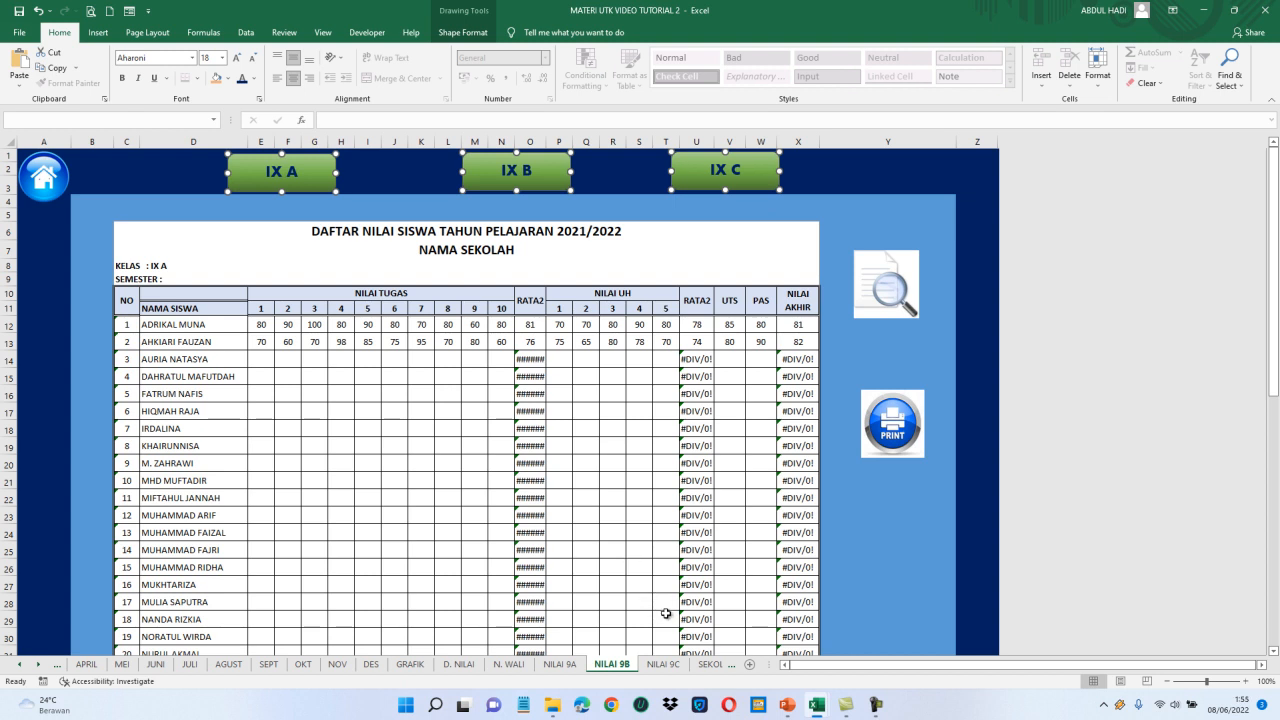
Paste the copied IX A, IX B and IX C buttons onto NILAI 9C and position them in the header band.
{"action": "left_click", "coordinate": [664, 665]}
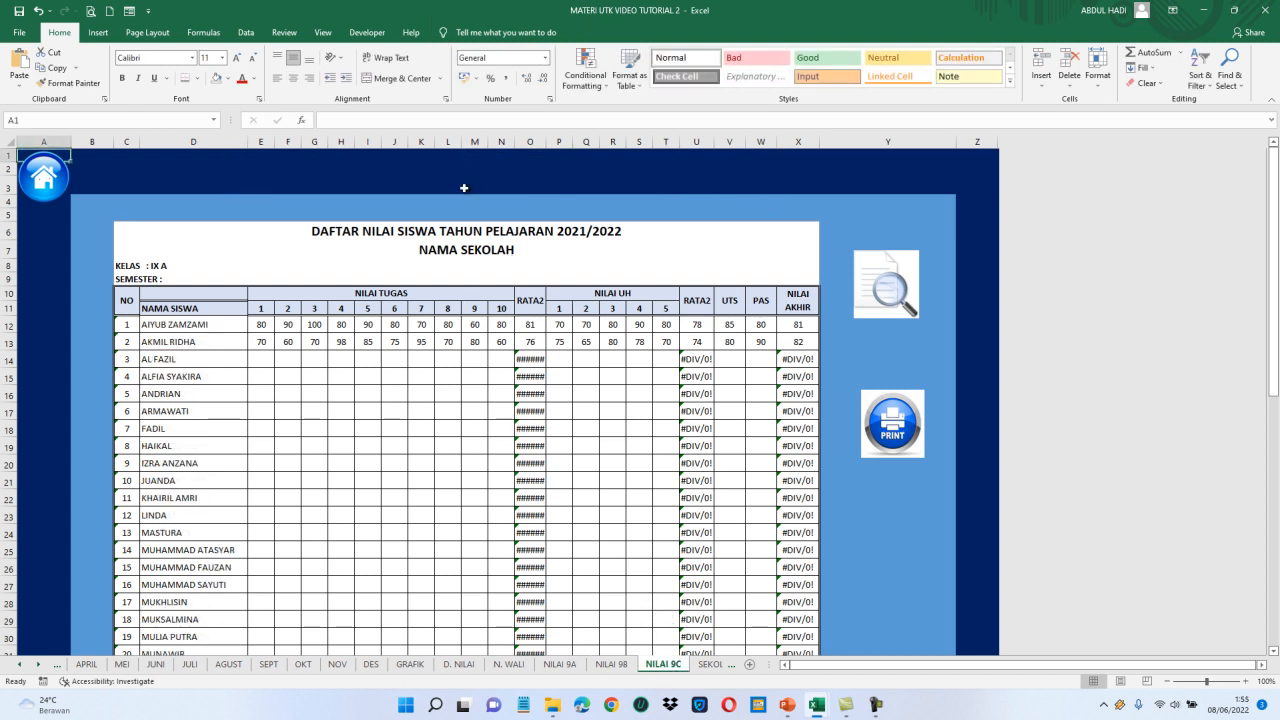
{"action": "left_click", "coordinate": [428, 162]}
{"action": "key", "text": "ctrl+v"}
{"action": "left_click_drag", "start_coordinate": [475, 177], "coordinate": [288, 170]}
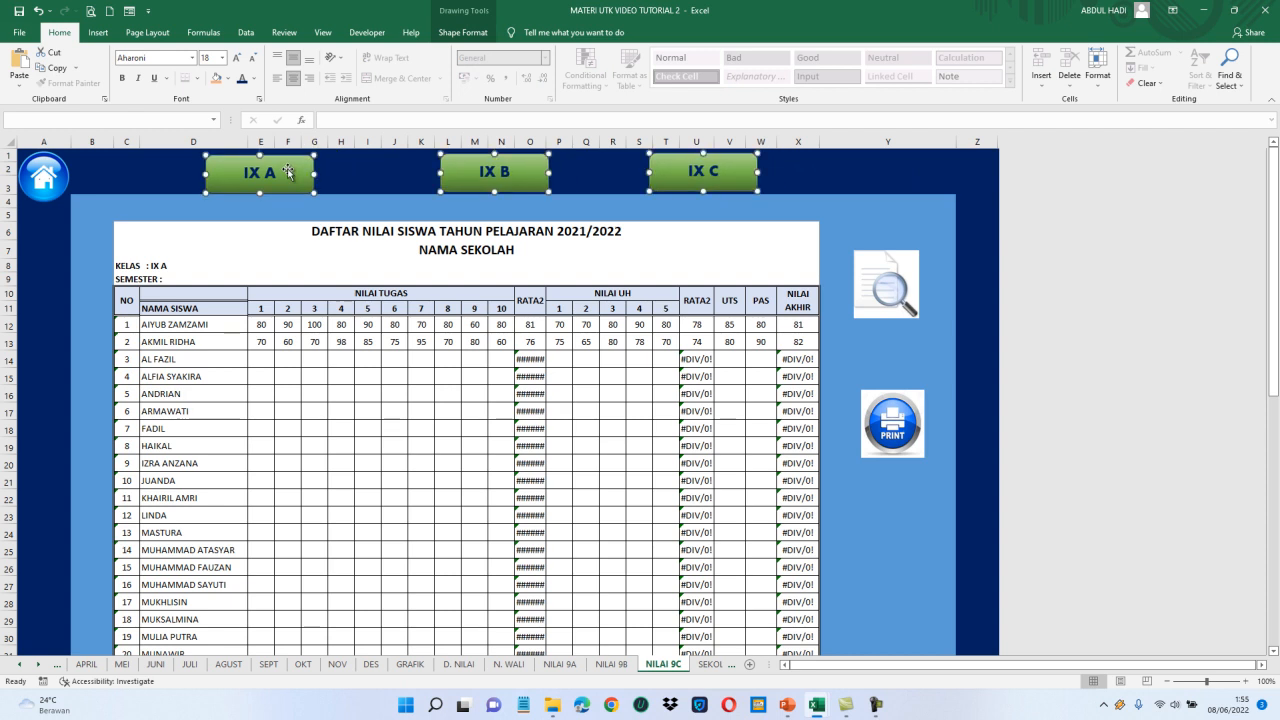
{"action": "left_click", "coordinate": [376, 401]}
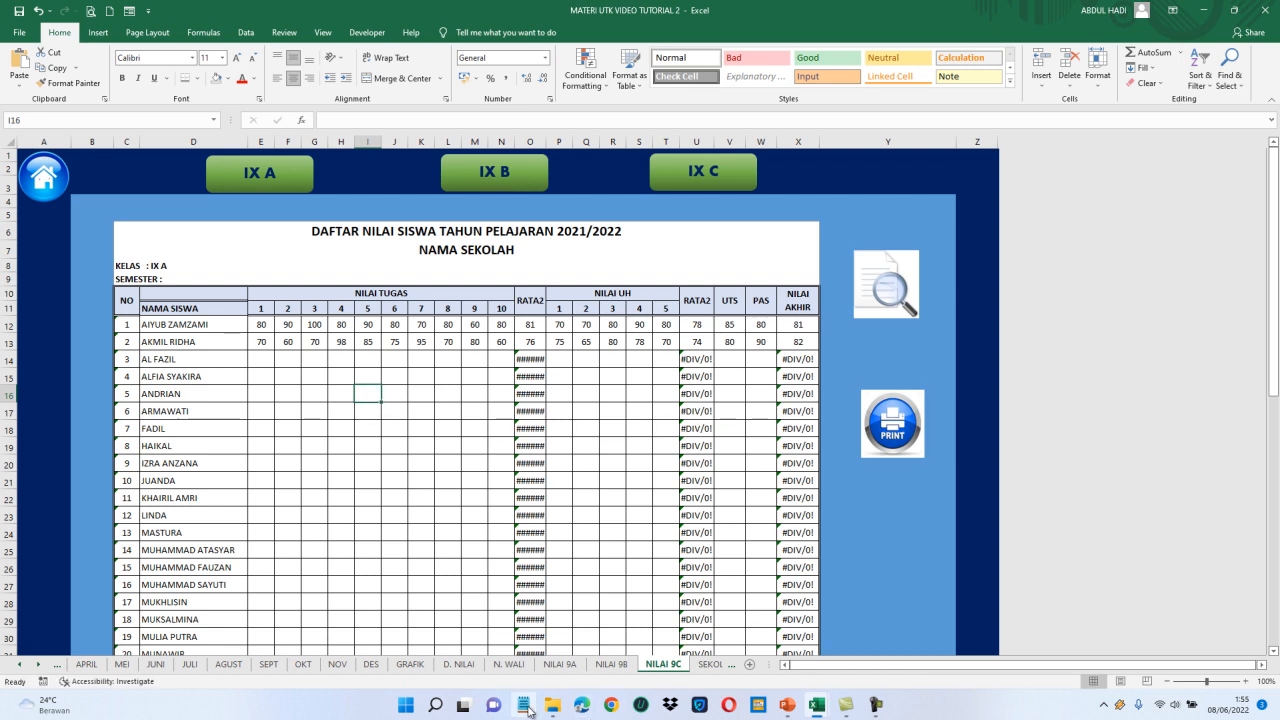
Return to the NILAI 9A sheet and test the IX A button's link.
{"action": "left_click", "coordinate": [557, 664]}
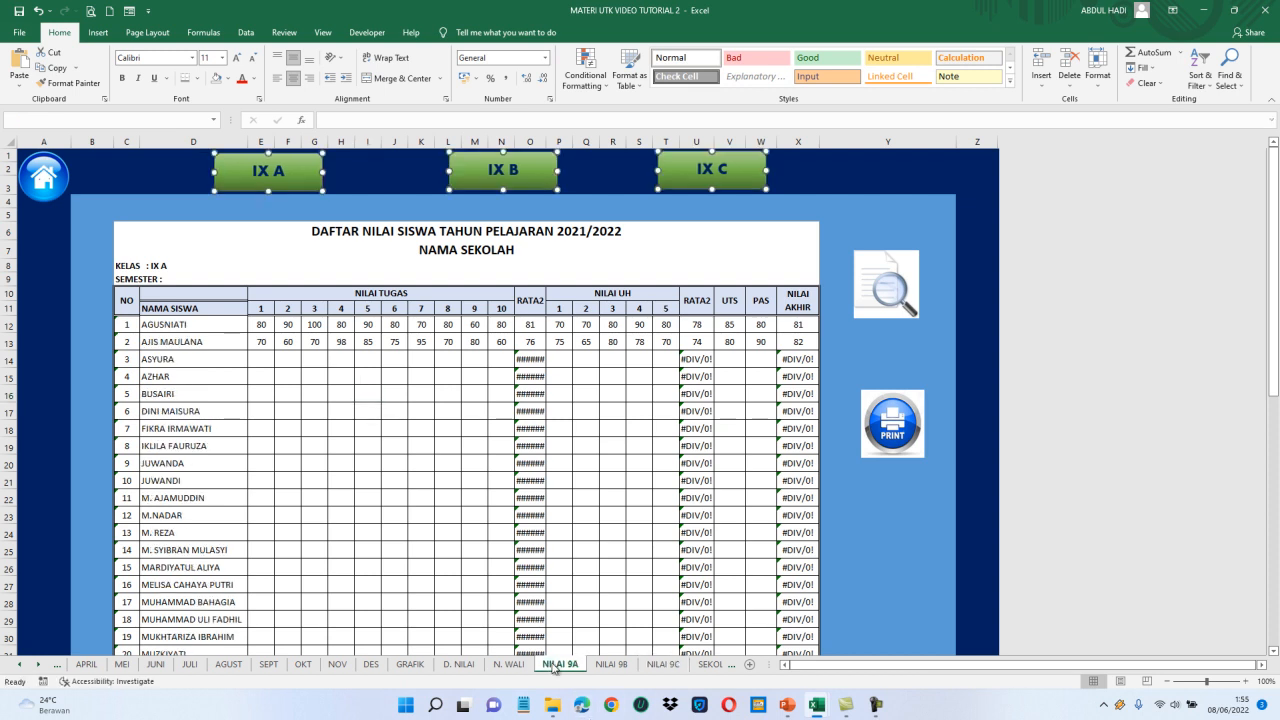
{"action": "left_click", "coordinate": [338, 288]}
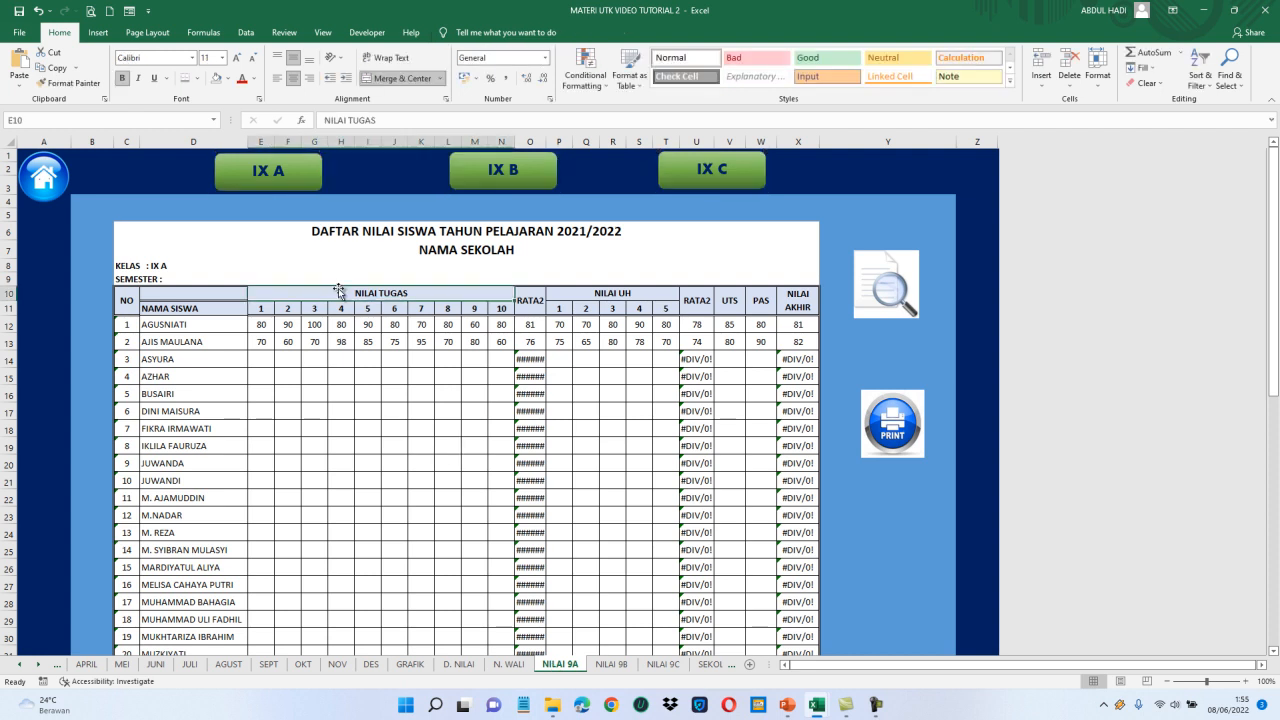
{"action": "left_click", "coordinate": [282, 179]}
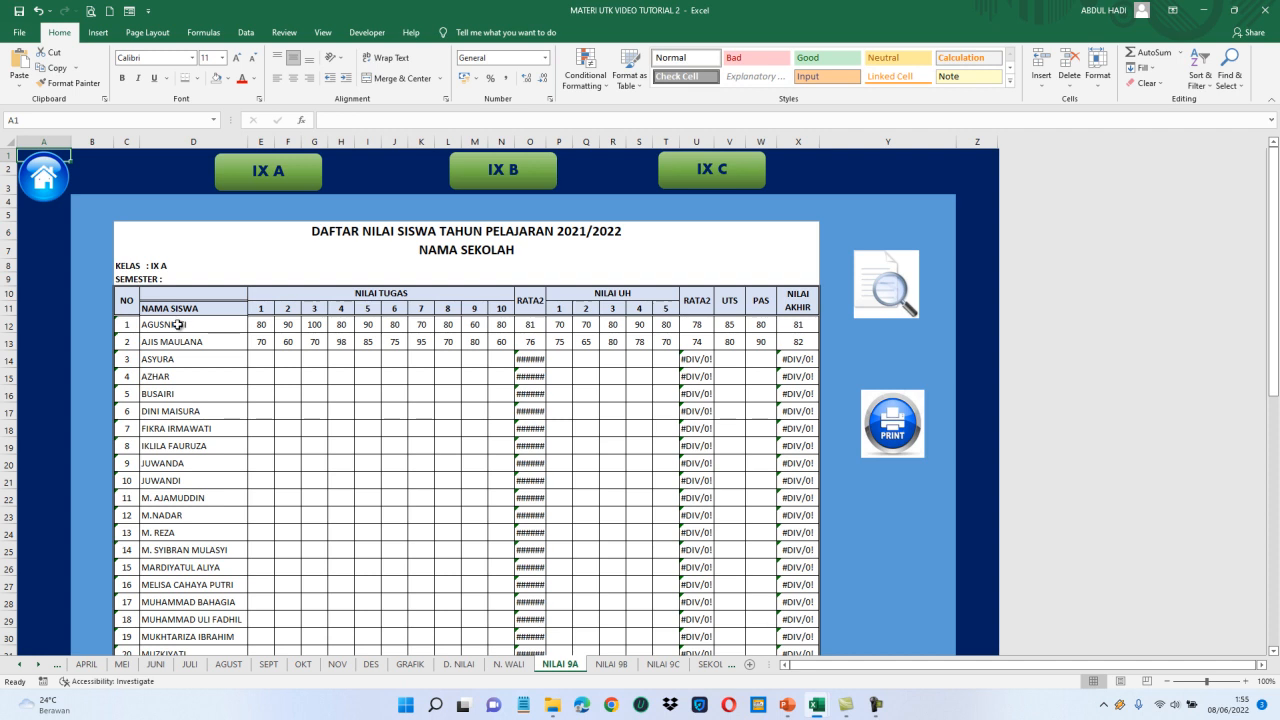
On the NILAI 9B sheet, change the class line in cell C8 to "KELAS : IX B".
{"action": "left_click", "coordinate": [613, 664]}
{"action": "left_click", "coordinate": [132, 264]}
{"action": "left_click", "coordinate": [163, 265]}
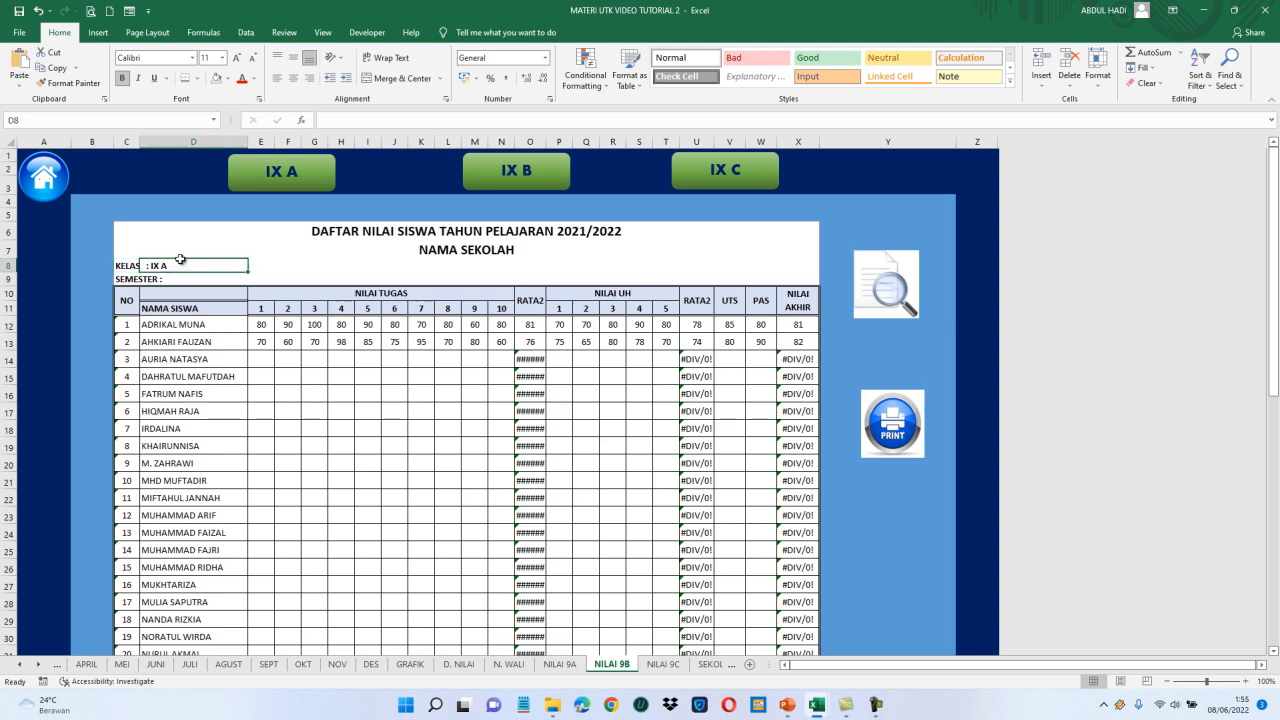
{"action": "left_click", "coordinate": [122, 264]}
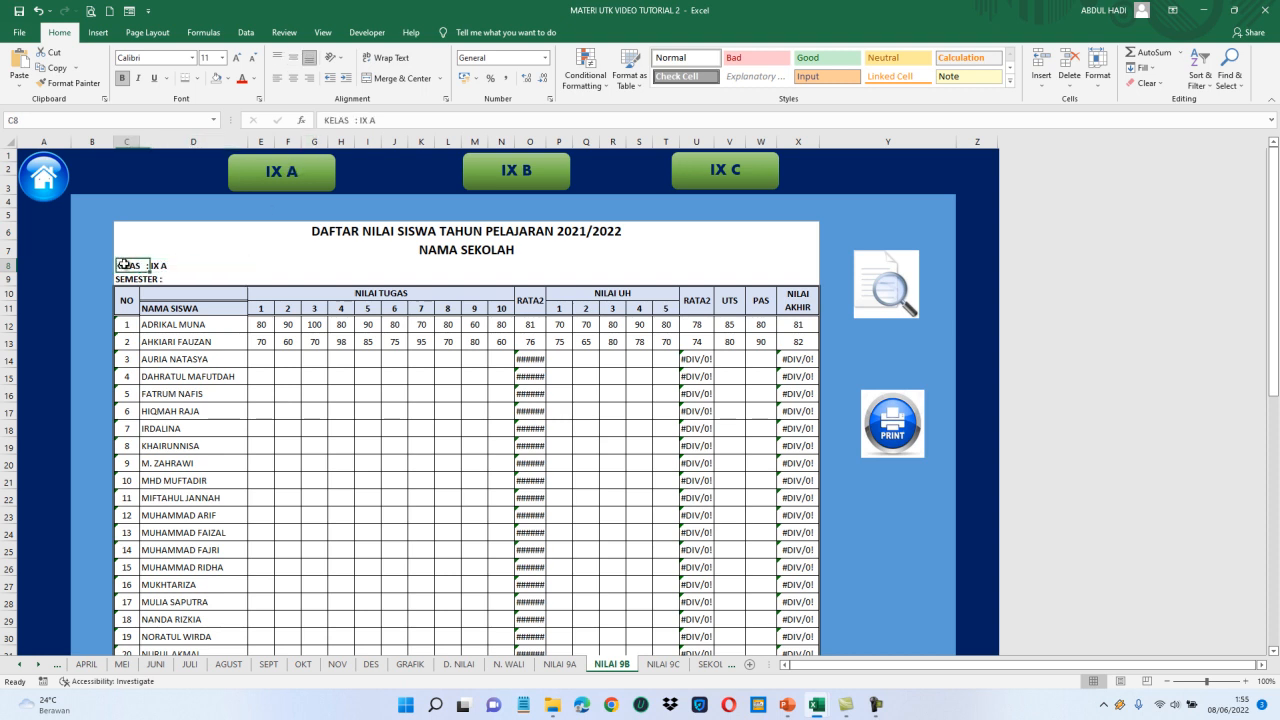
{"action": "left_click", "coordinate": [391, 120]}
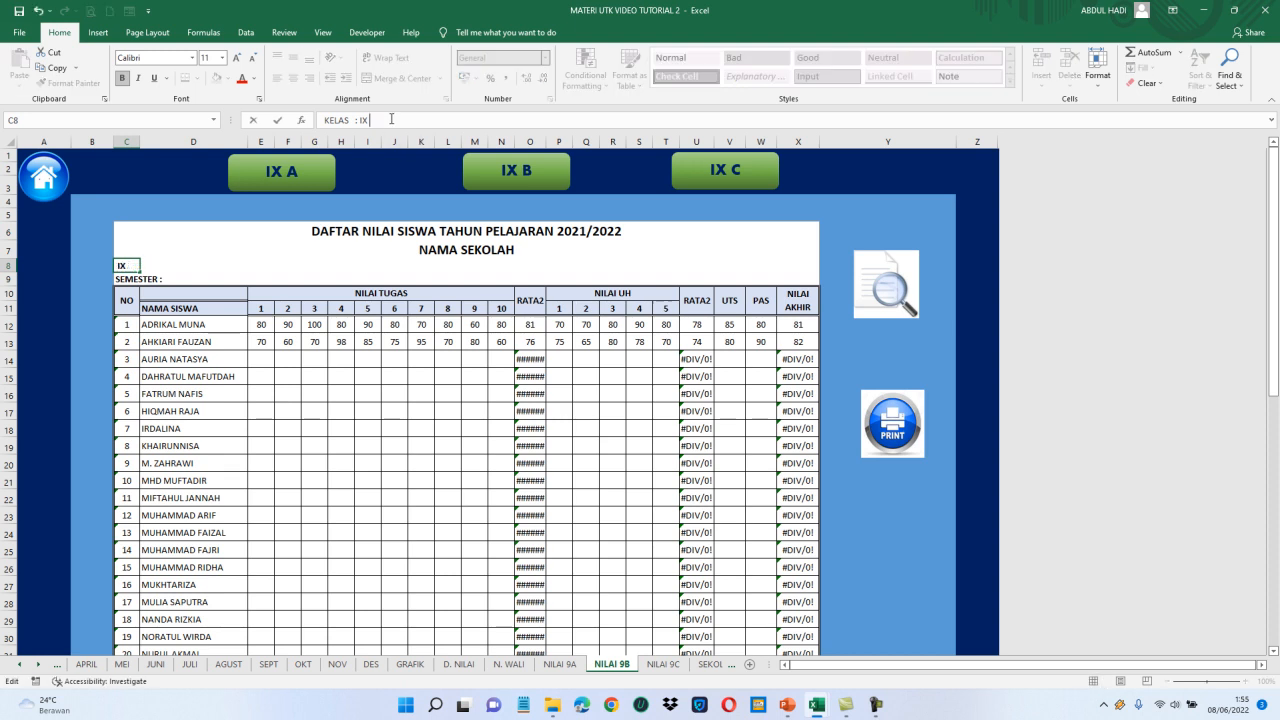
{"action": "key", "text": "Return"}
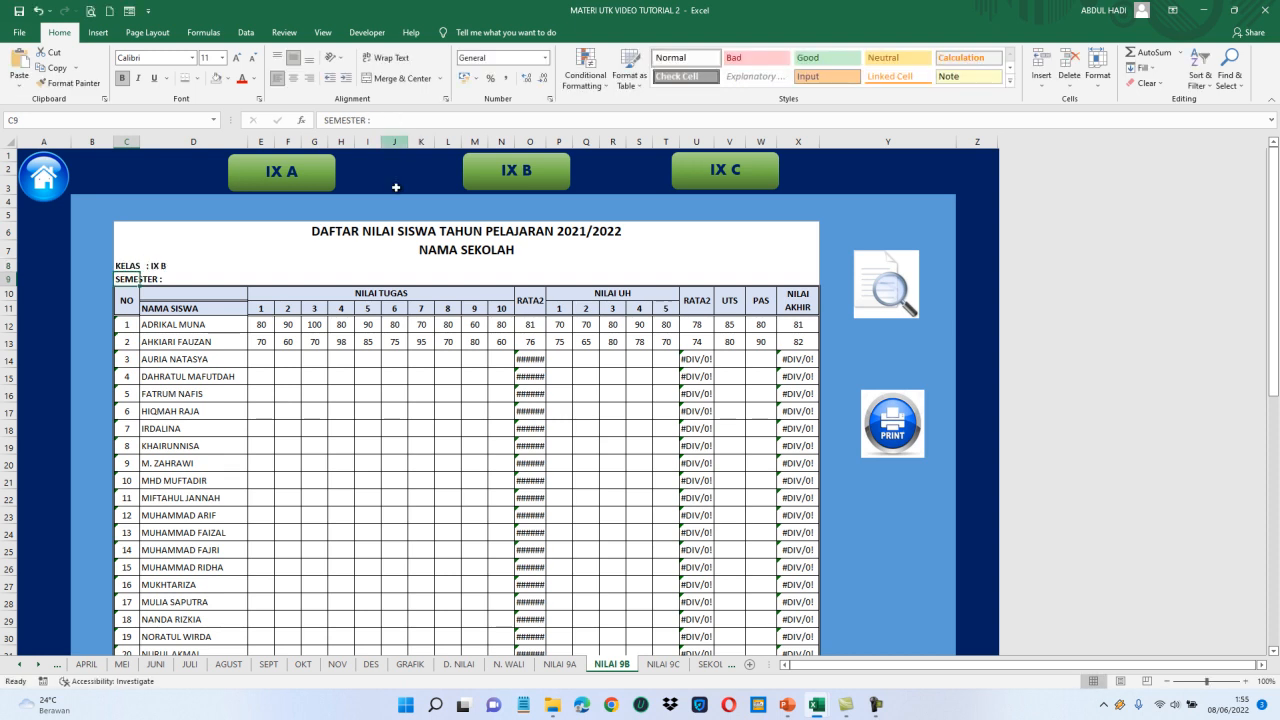
On the NILAI 9C sheet, change the class line in cell C8 to "KELAS : IX C".
{"action": "left_click", "coordinate": [678, 664]}
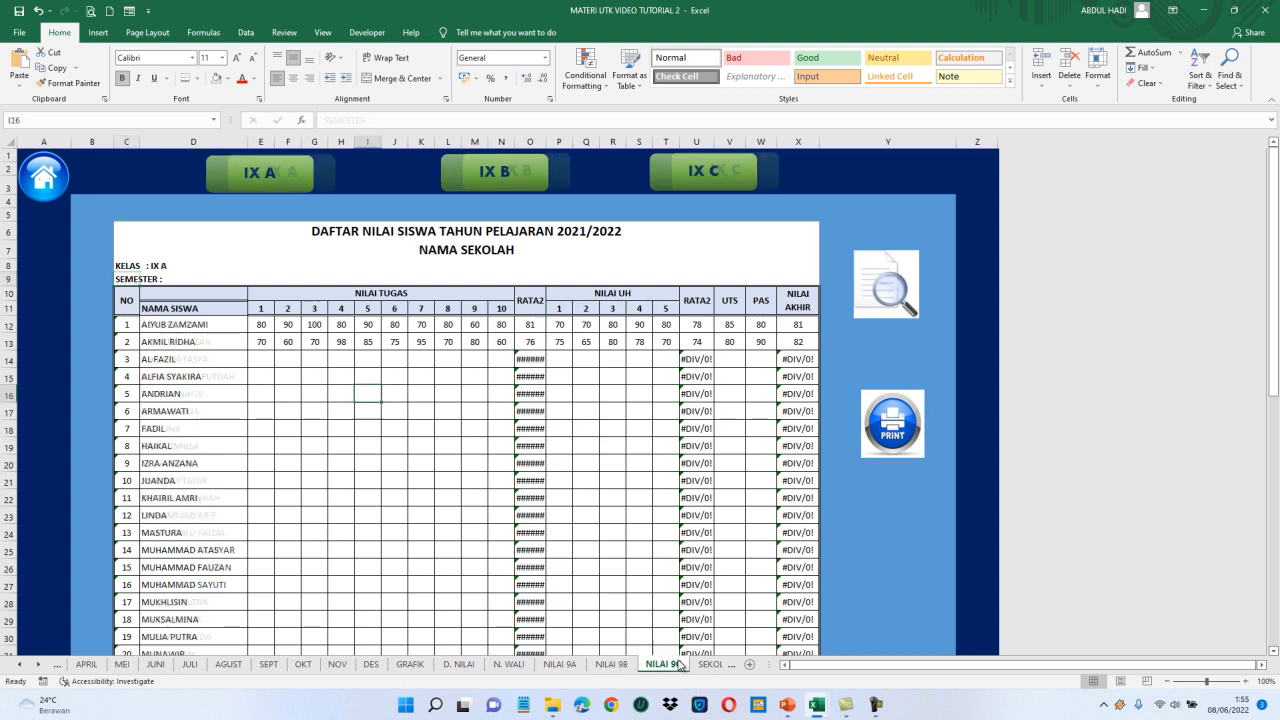
{"action": "left_click", "coordinate": [127, 266]}
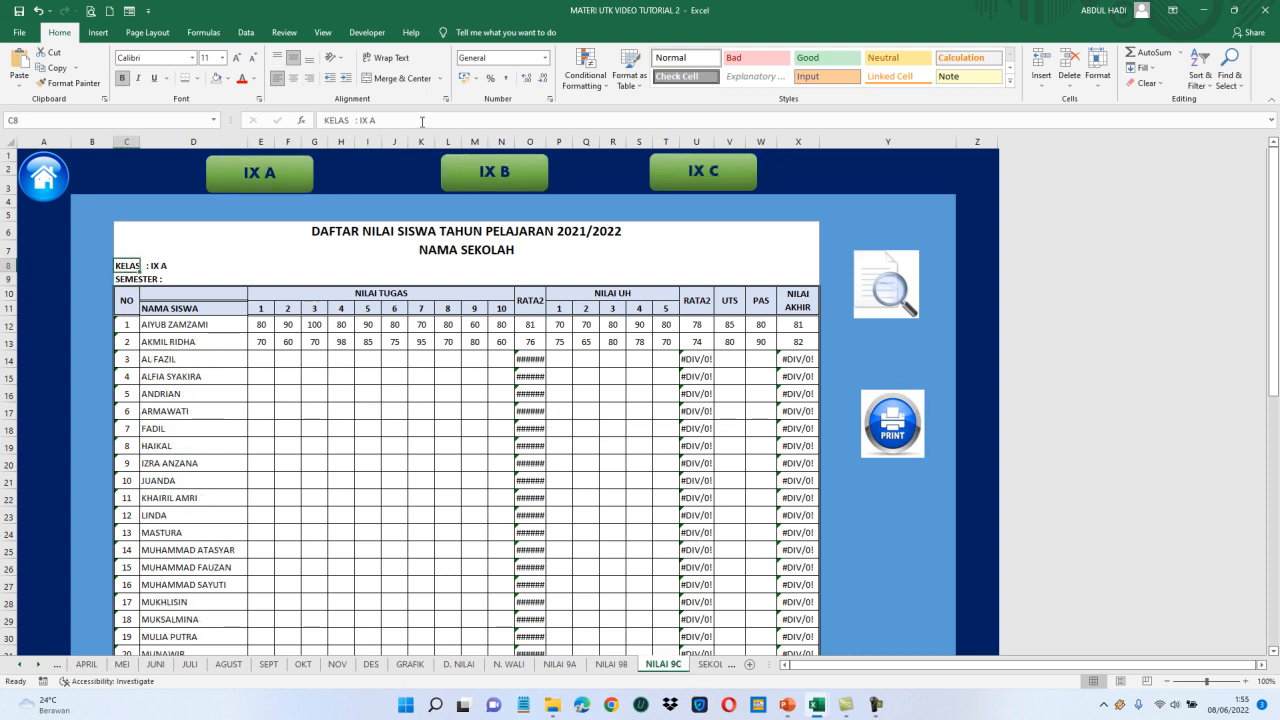
{"action": "left_click", "coordinate": [422, 121]}
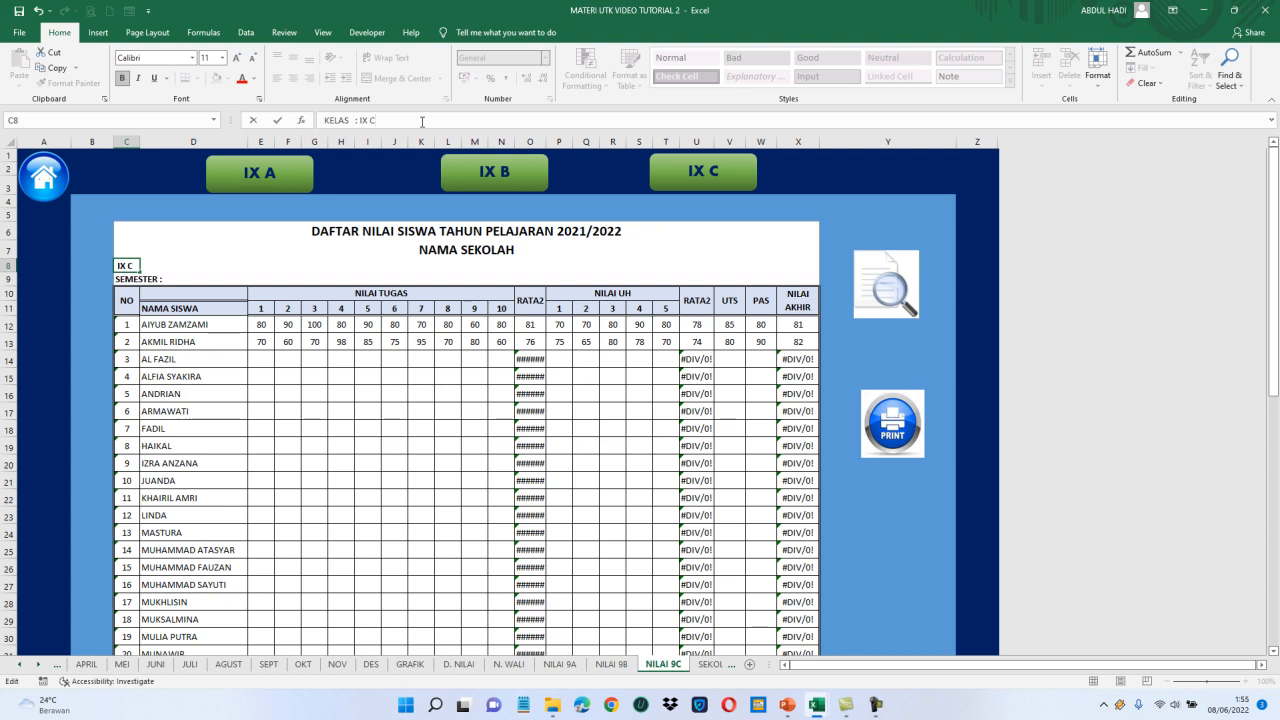
{"action": "key", "text": "Return"}
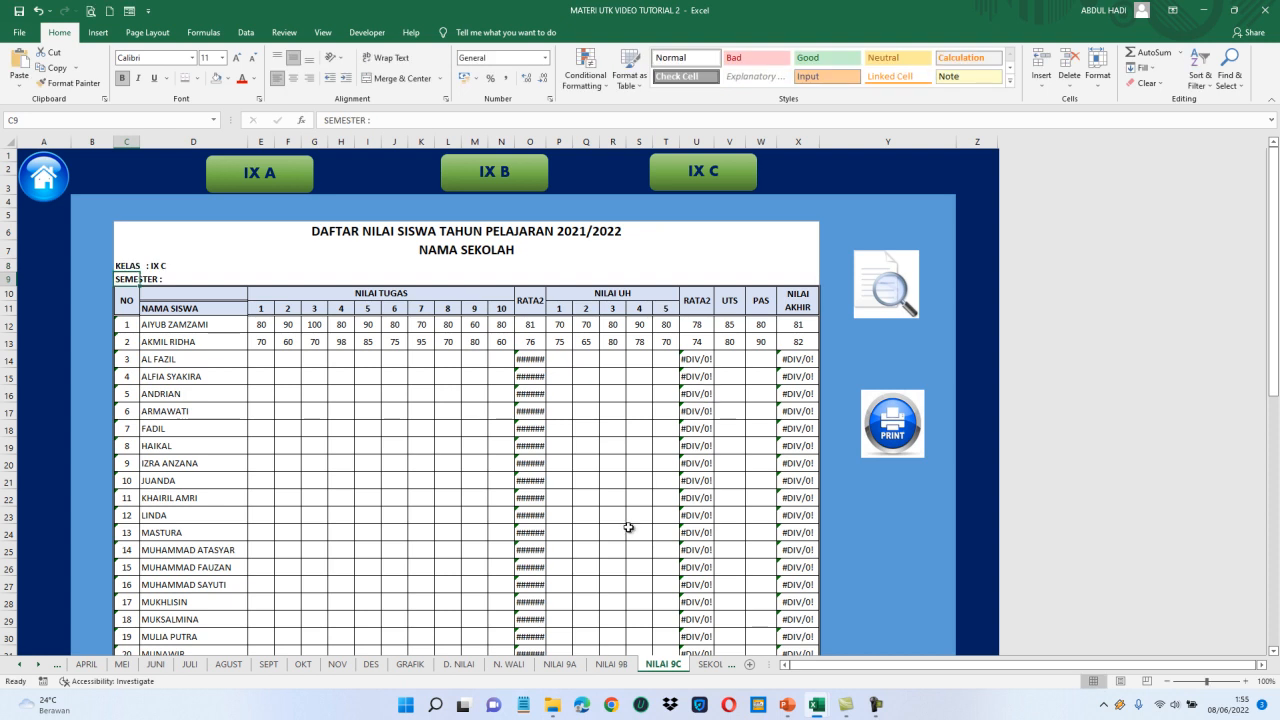
Starting from NILAI 9A, test the IX B button's link and the IX C button's link on NILAI 9B.
{"action": "left_click", "coordinate": [560, 664]}
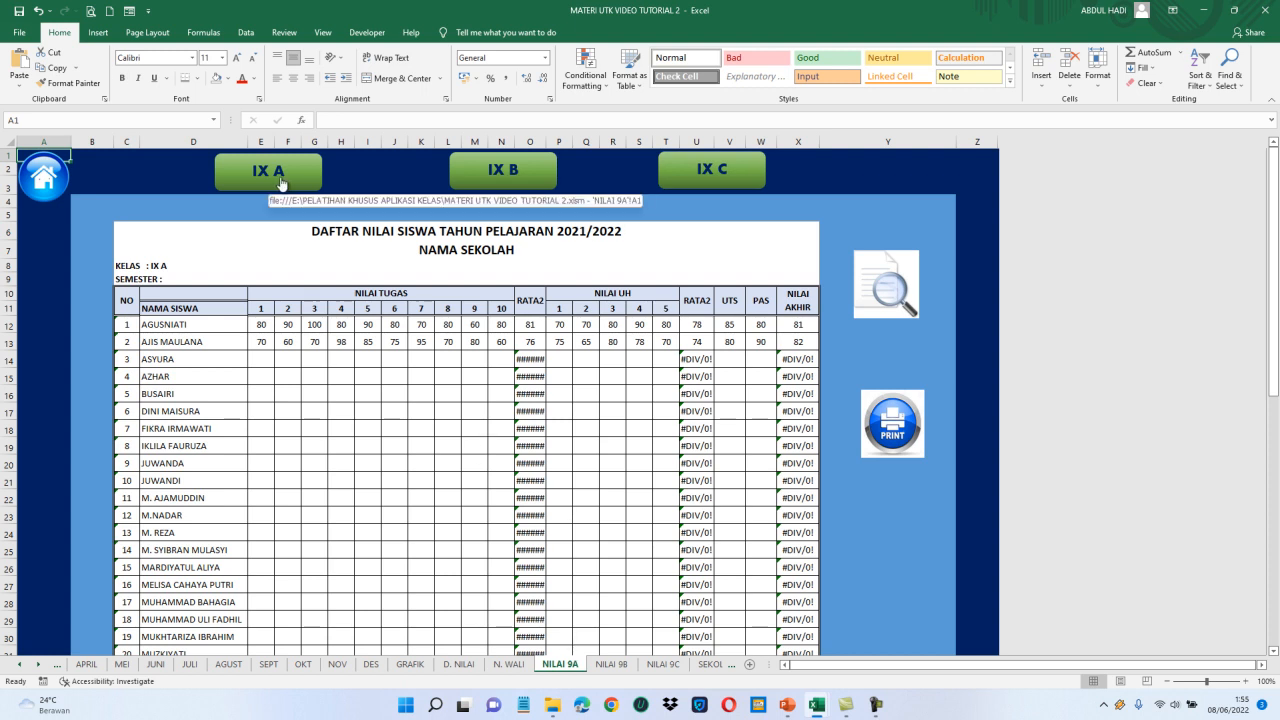
{"action": "left_click", "coordinate": [493, 188]}
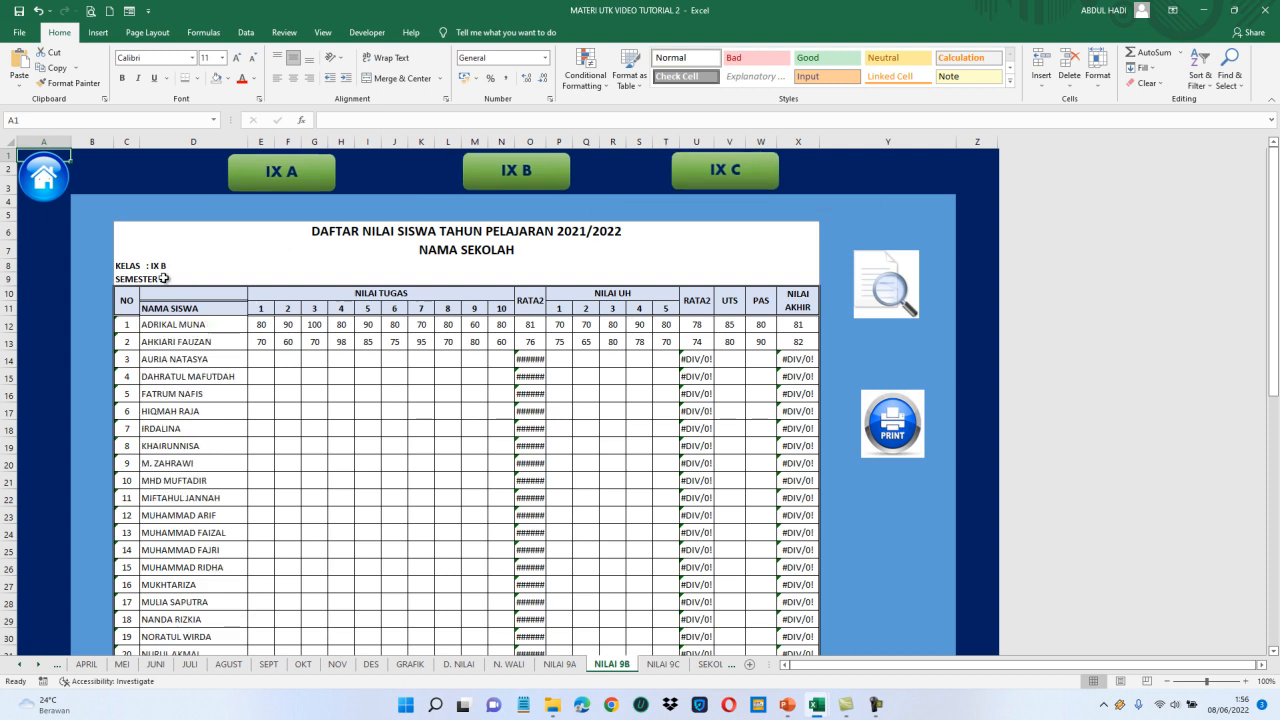
{"action": "left_click", "coordinate": [745, 183]}
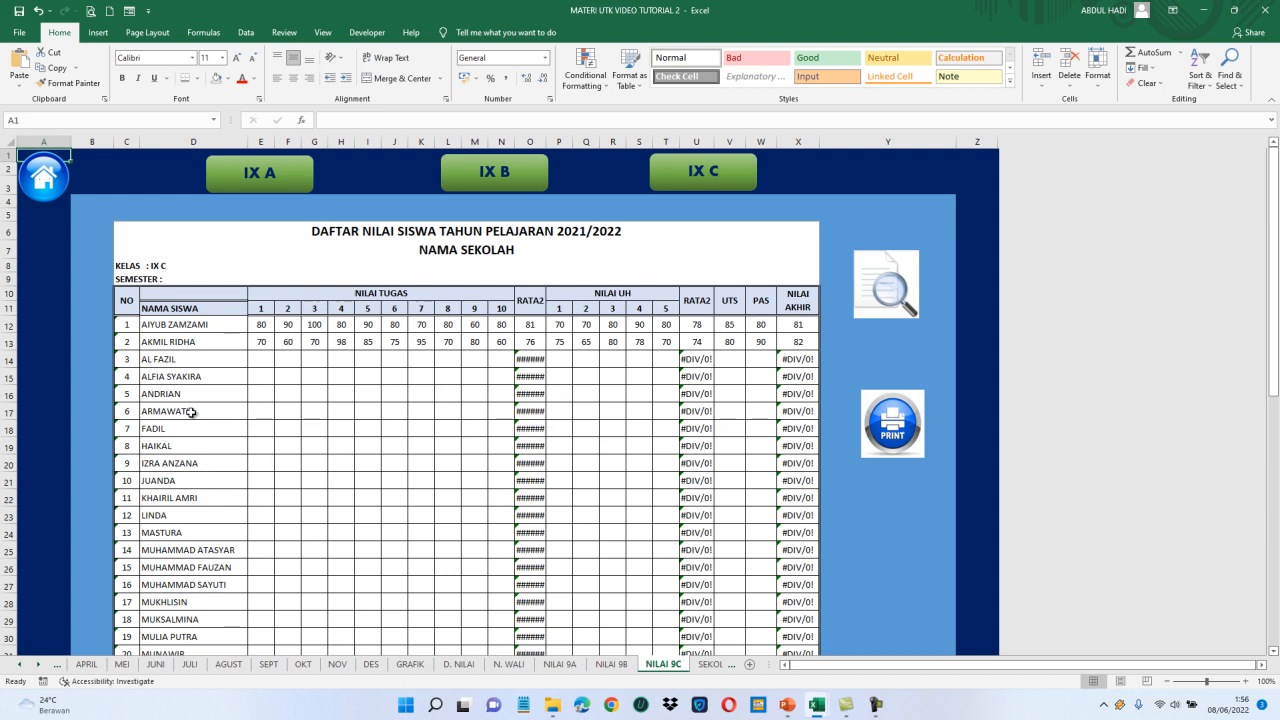
Look through the student list and grade table on the NILAI 9C sheet from the header band down and back.
{"action": "left_click", "coordinate": [326, 444]}
{"action": "key", "text": "Down"}
{"action": "key", "text": "Down"}
{"action": "key", "text": "Down"}
{"action": "key", "text": "Down"}
{"action": "key", "text": "Down"}
{"action": "key", "text": "Down"}
{"action": "key", "text": "Down"}
{"action": "key", "text": "Down"}
{"action": "key", "text": "Down"}
{"action": "key", "text": "Down"}
{"action": "key", "text": "Down"}
{"action": "key", "text": "Down"}
{"action": "key", "text": "Down"}
{"action": "key", "text": "Down"}
{"action": "key", "text": "Down"}
{"action": "key", "text": "Down"}
{"action": "key", "text": "Down"}
{"action": "key", "text": "Down"}
{"action": "key", "text": "Down"}
{"action": "key", "text": "Down"}
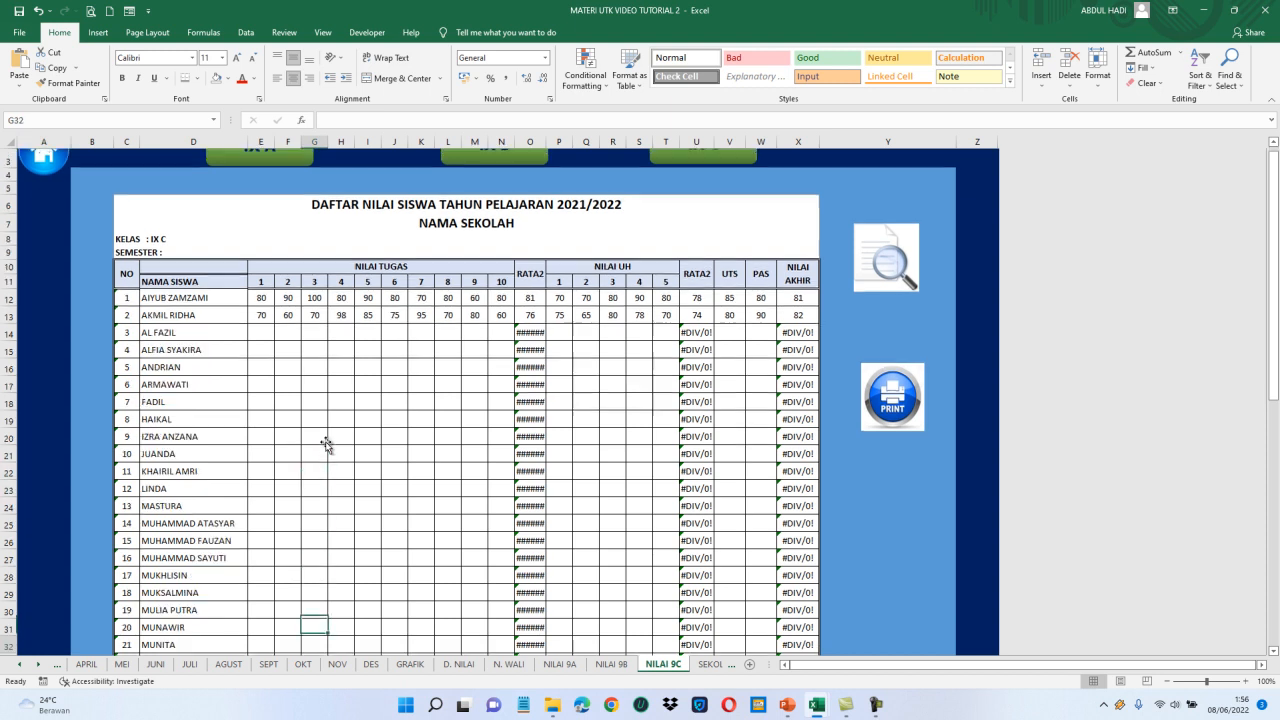
{"action": "key", "text": "Down"}
{"action": "key", "text": "Down"}
{"action": "key", "text": "Down"}
{"action": "key", "text": "Down"}
{"action": "key", "text": "Up"}
{"action": "key", "text": "Up"}
{"action": "key", "text": "Up"}
{"action": "key", "text": "Up"}
{"action": "key", "text": "Up"}
{"action": "key", "text": "Up"}
{"action": "key", "text": "Up"}
{"action": "key", "text": "Up"}
{"action": "key", "text": "Up"}
{"action": "key", "text": "Up"}
{"action": "key", "text": "Up"}
{"action": "key", "text": "Up"}
{"action": "key", "text": "Up"}
{"action": "key", "text": "Up"}
{"action": "key", "text": "Up"}
{"action": "key", "text": "Up"}
{"action": "key", "text": "Up"}
{"action": "key", "text": "Up"}
{"action": "key", "text": "Up"}
{"action": "key", "text": "Up"}
{"action": "key", "text": "Up"}
{"action": "key", "text": "Up"}
{"action": "key", "text": "Up"}
{"action": "key", "text": "Up"}
{"action": "key", "text": "Up"}
{"action": "key", "text": "Up"}
{"action": "key", "text": "Up"}
{"action": "key", "text": "Up"}
{"action": "key", "text": "Up"}
{"action": "key", "text": "Up"}
{"action": "key", "text": "Up"}
{"action": "key", "text": "Up"}
{"action": "key", "text": "Up"}
{"action": "key", "text": "Up"}
{"action": "key", "text": "Up"}
{"action": "key", "text": "Up"}
{"action": "key", "text": "Up"}
{"action": "key", "text": "Up"}
{"action": "key", "text": "Up"}
{"action": "key", "text": "Up"}
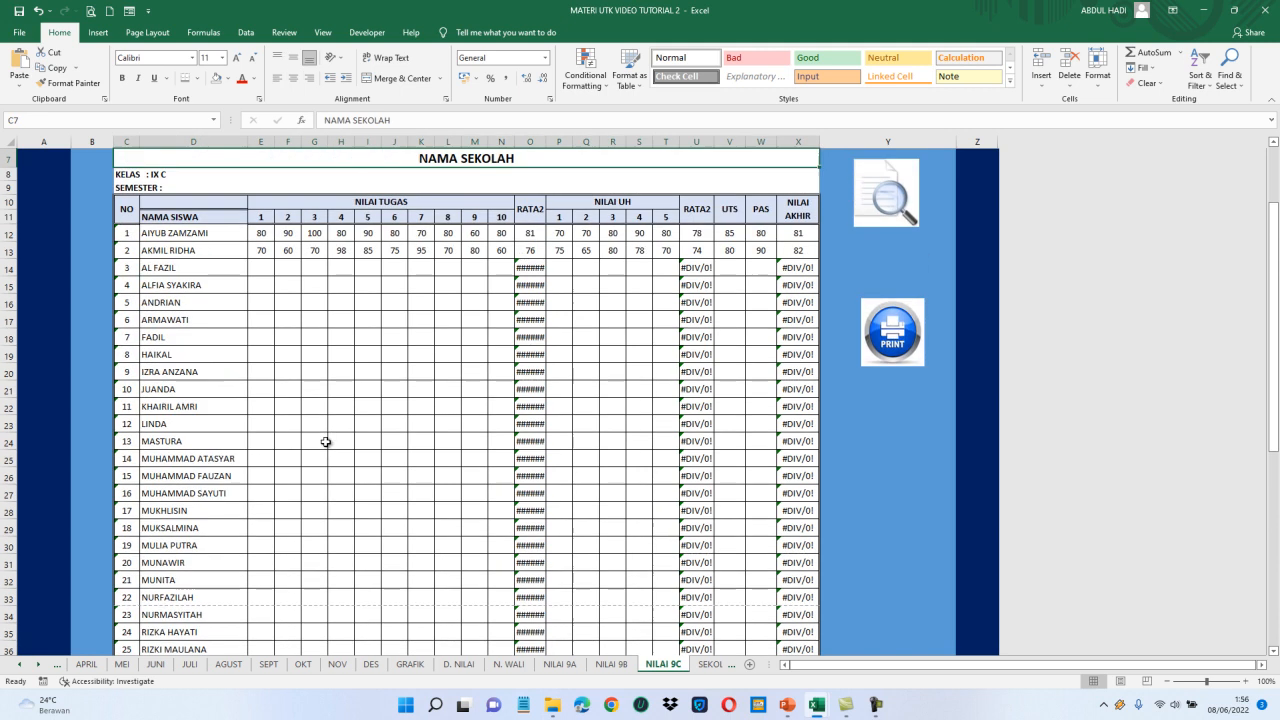
{"action": "key", "text": "Down"}
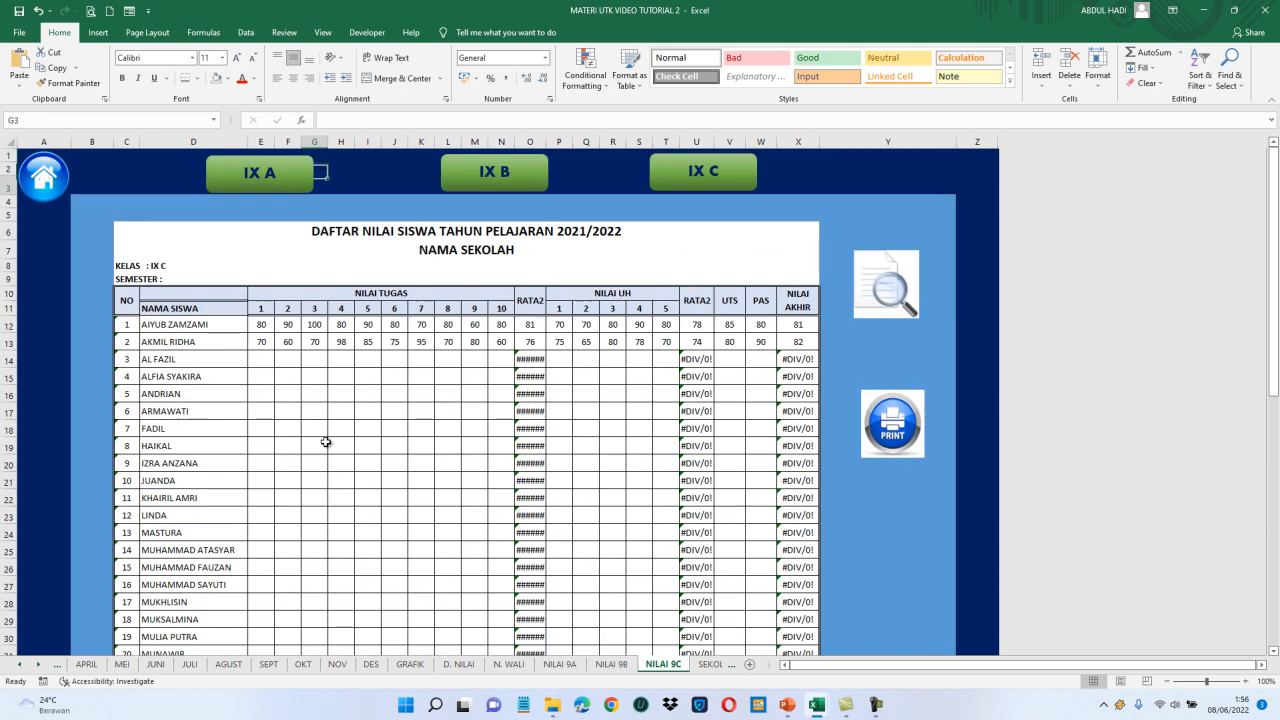
{"action": "key", "text": "Down"}
{"action": "key", "text": "Down"}
{"action": "key", "text": "Down"}
{"action": "key", "text": "Down"}
{"action": "key", "text": "Down"}
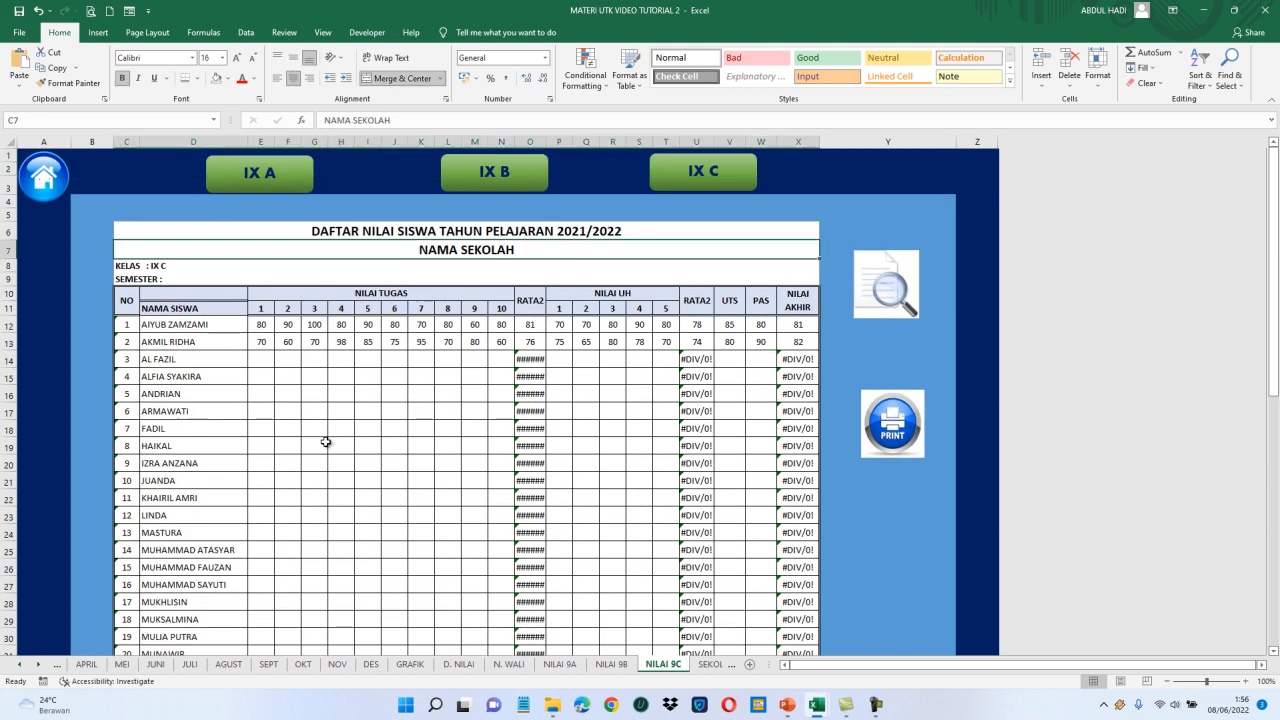